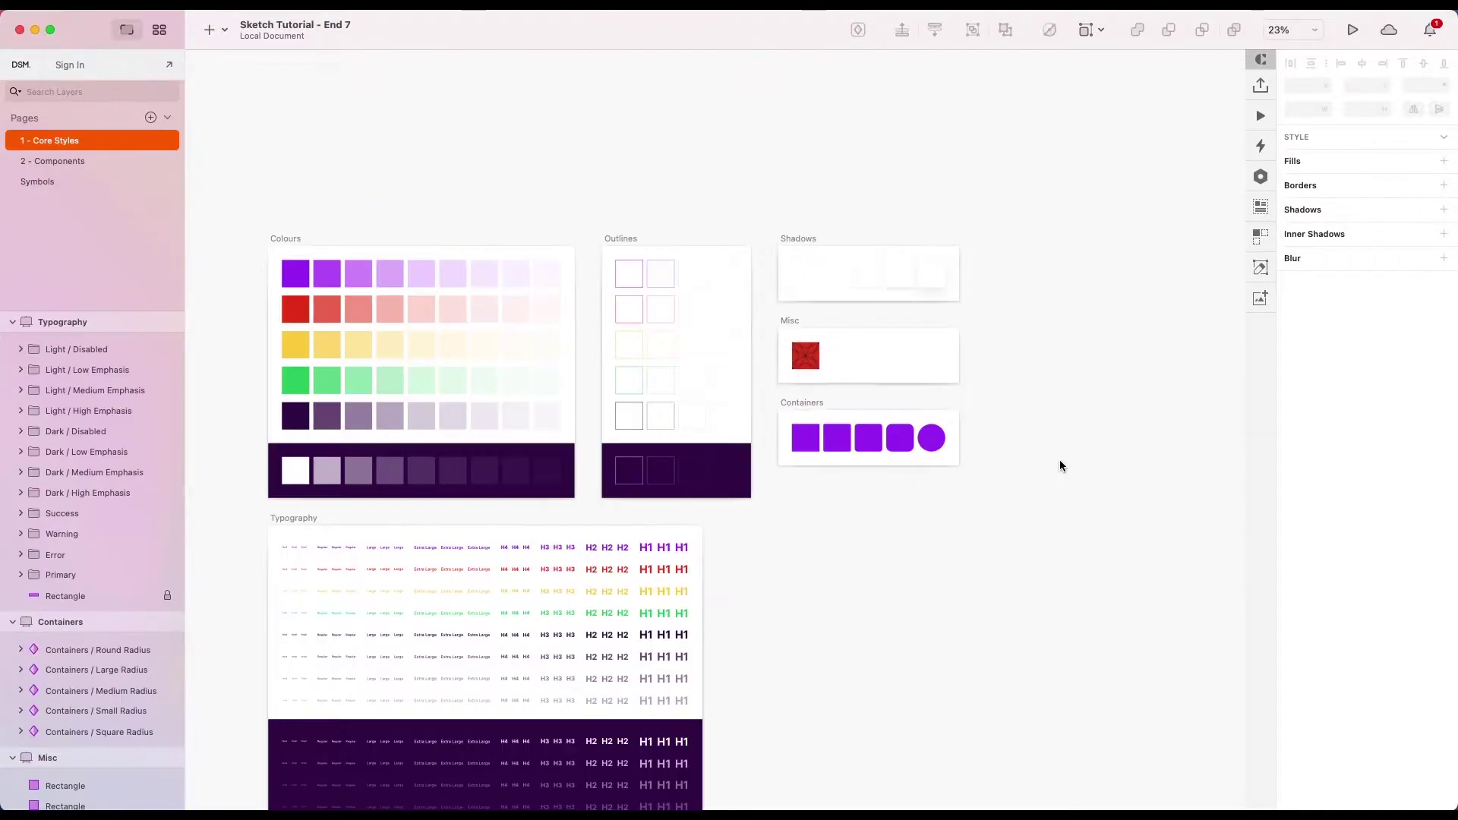
Step: Shift the Shadows, Misc and Containers artboards aside and place a duplicate of the Outlines artboard beside the original
left_click_drag(1020, 205, 762, 494)
left_click_drag(799, 239, 1013, 242)
left_click_drag(627, 238, 803, 240)
left_click_drag(969, 203, 1164, 461)
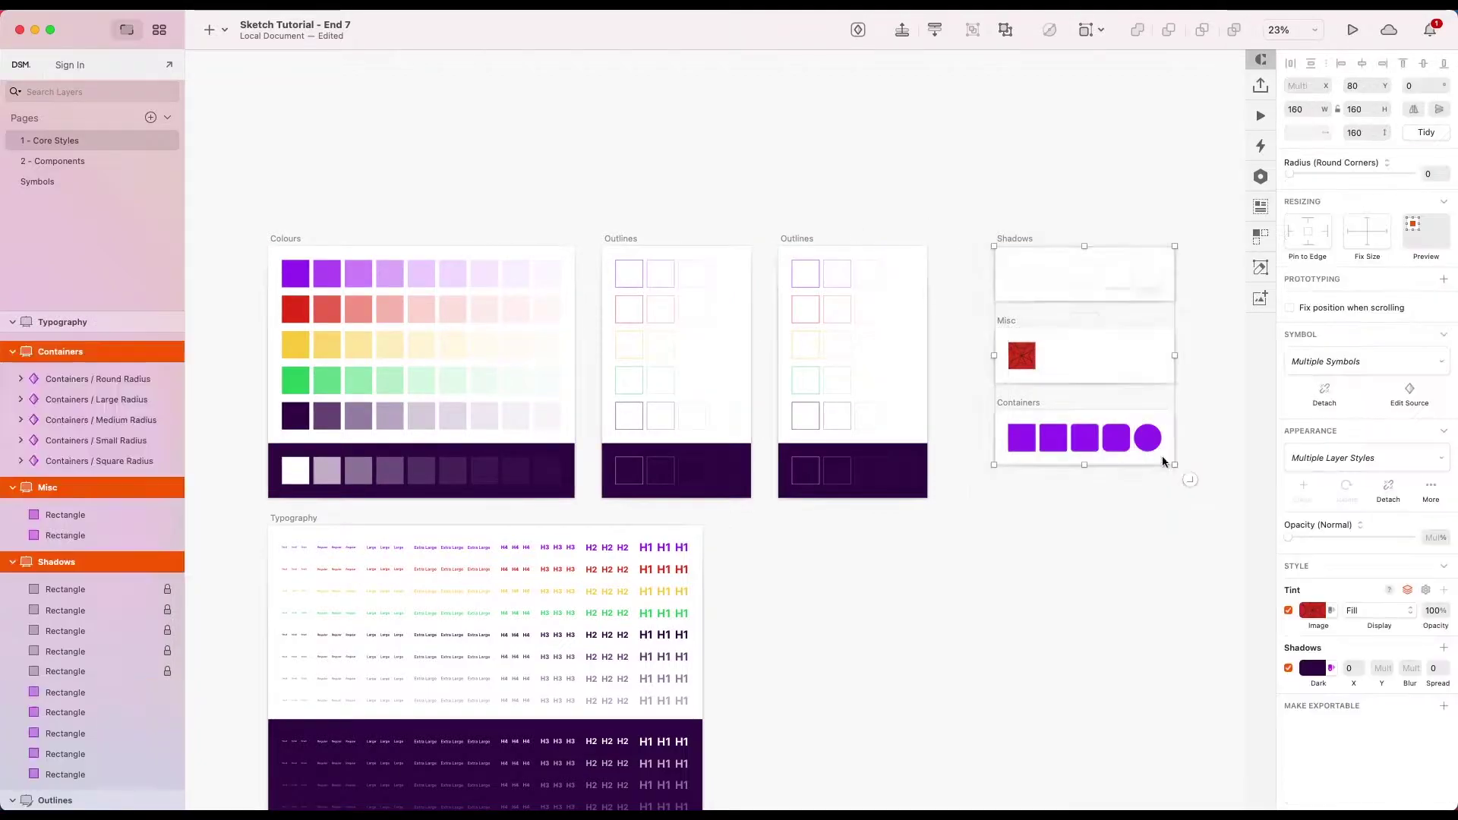
left_click_drag(1012, 239, 974, 240)
left_click(905, 219)
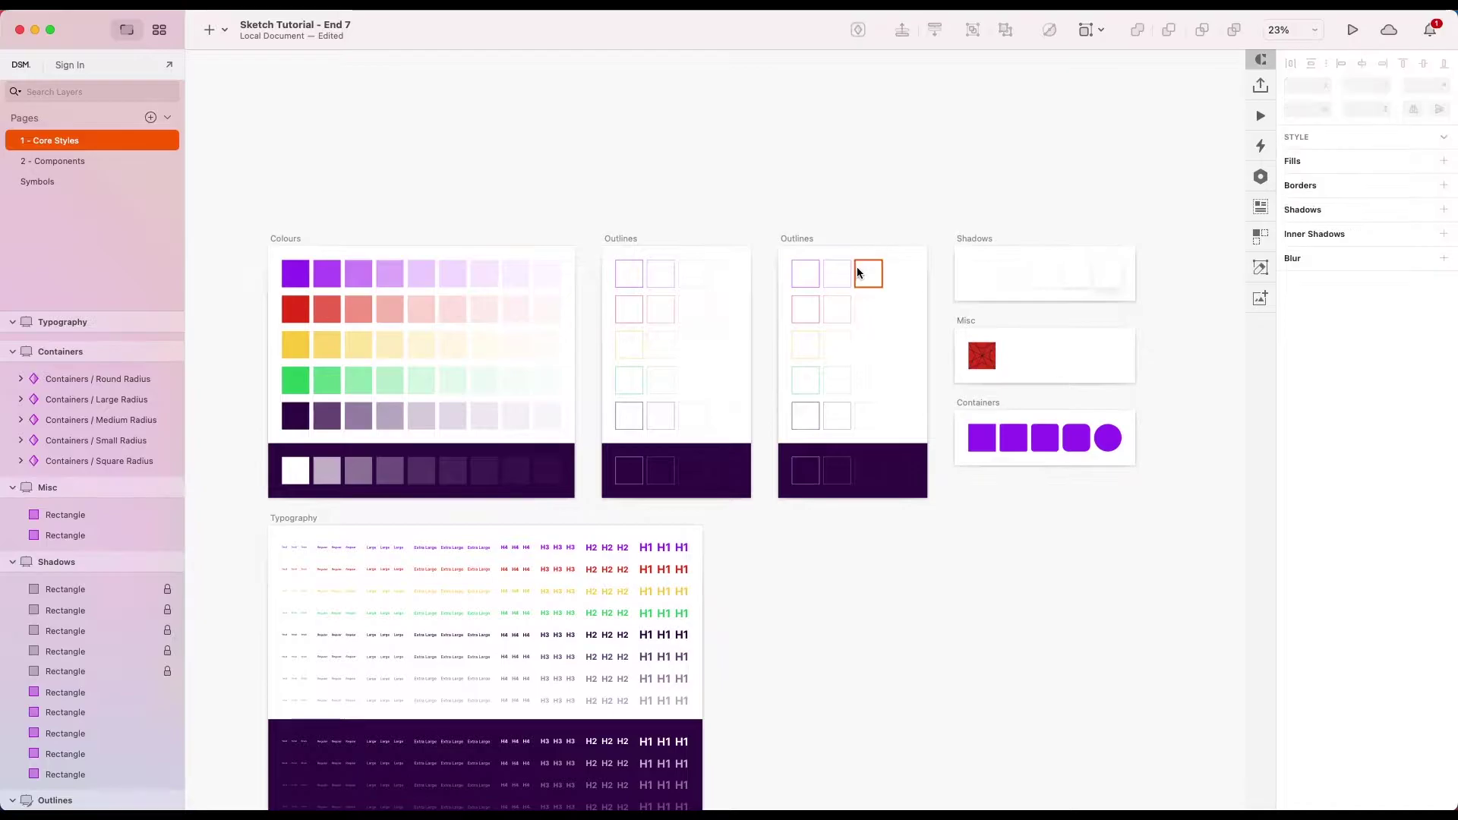
Step: Remove the border from the first purple square in the duplicated Outlines artboard
scroll(823, 243, "up", 5)
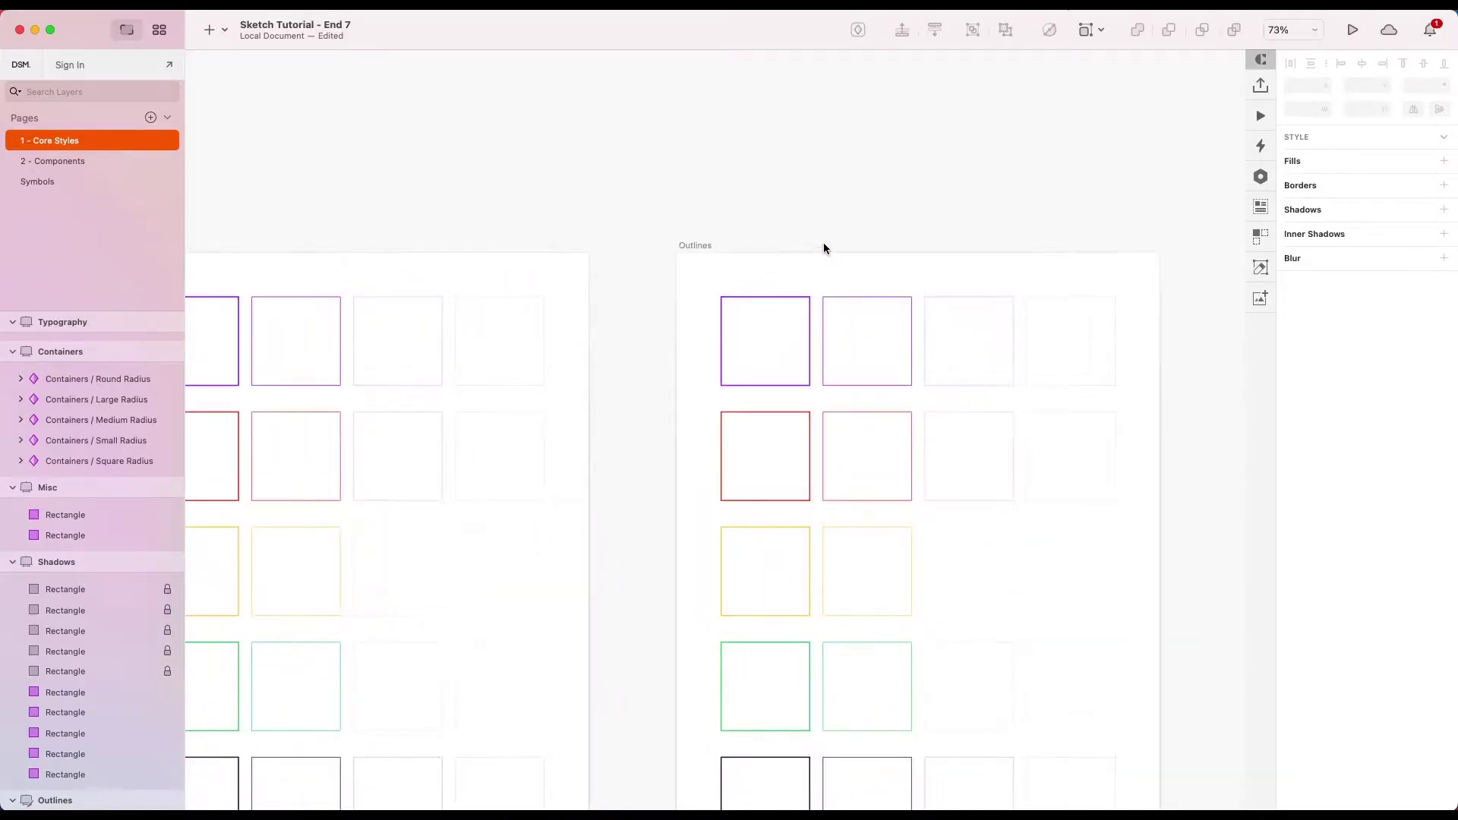
left_click(720, 297)
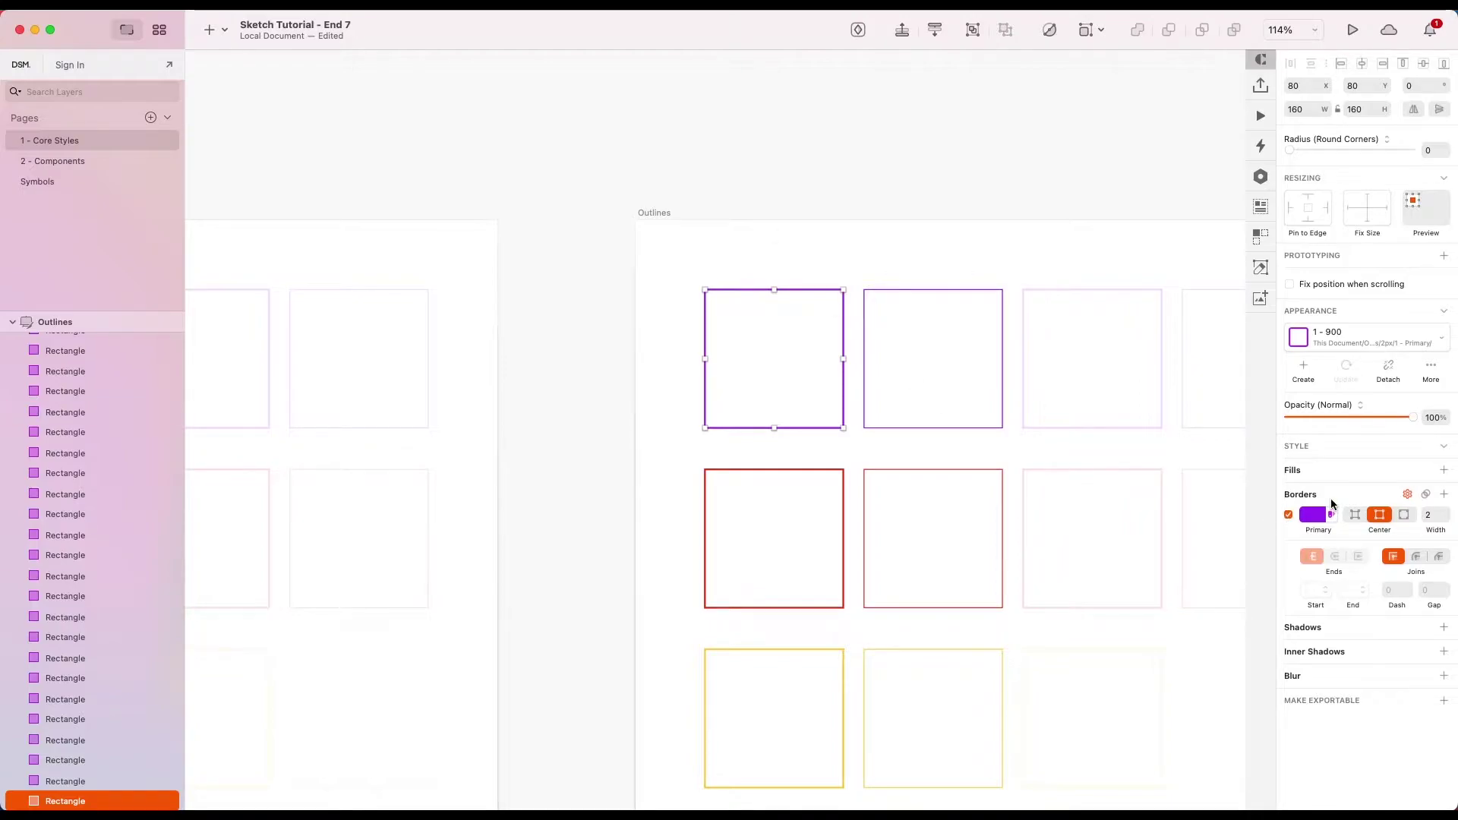
left_click(1288, 514)
left_click(1388, 494)
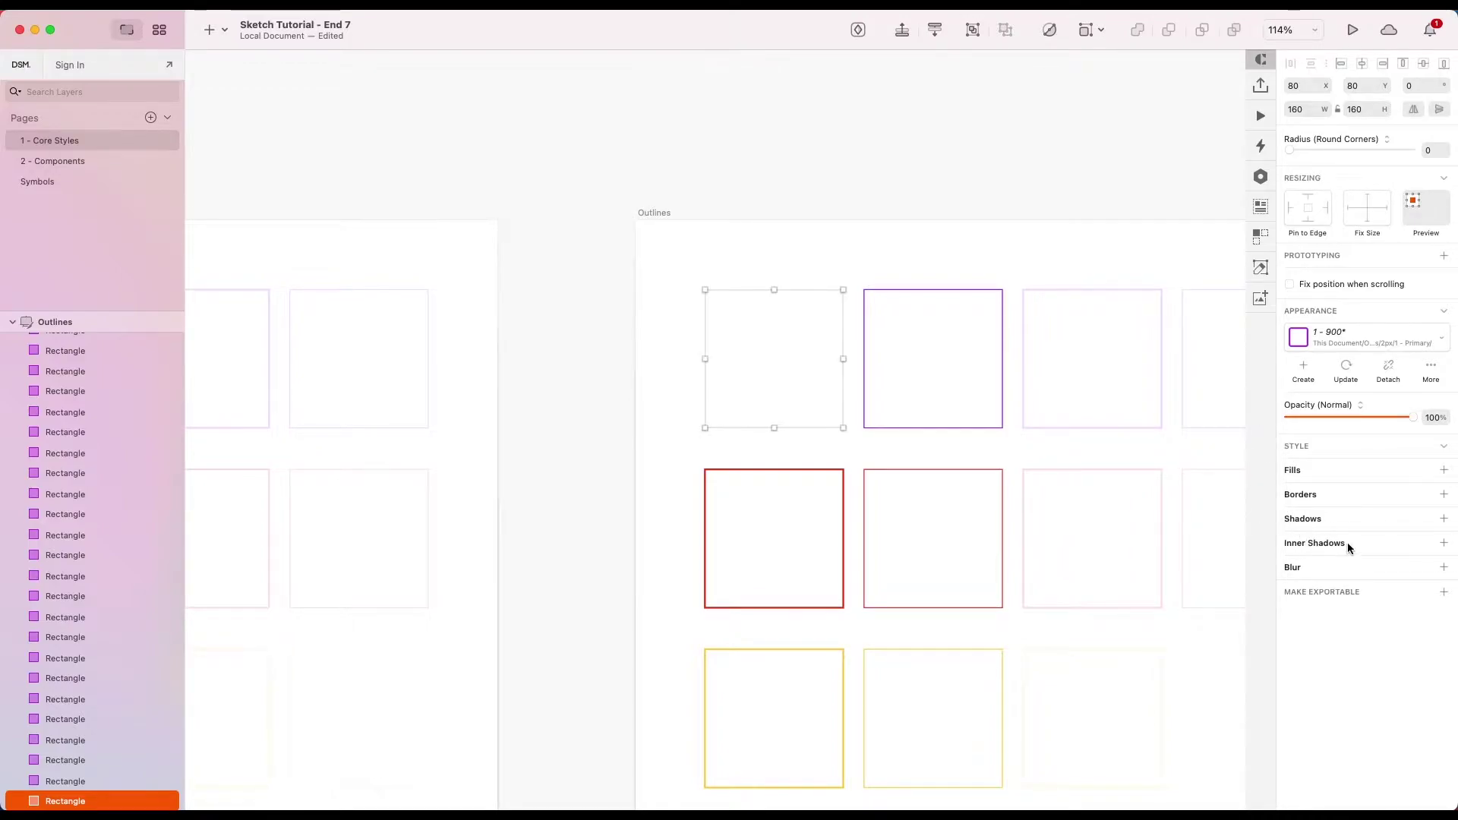
Step: Add an inner shadow to the purple square using the Primary colour variable and a blur of 0
left_click(1444, 543)
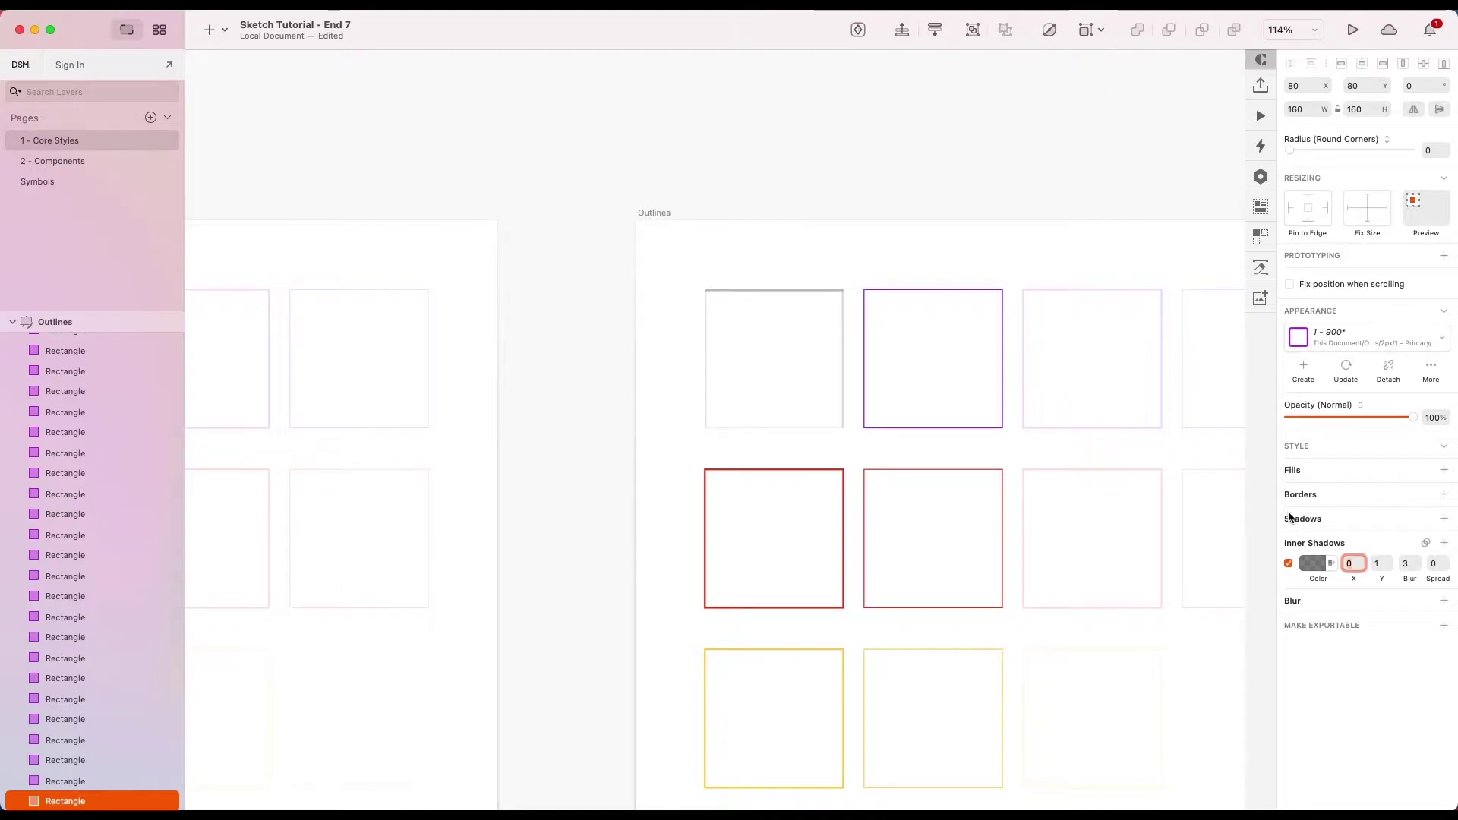
left_click(1331, 563)
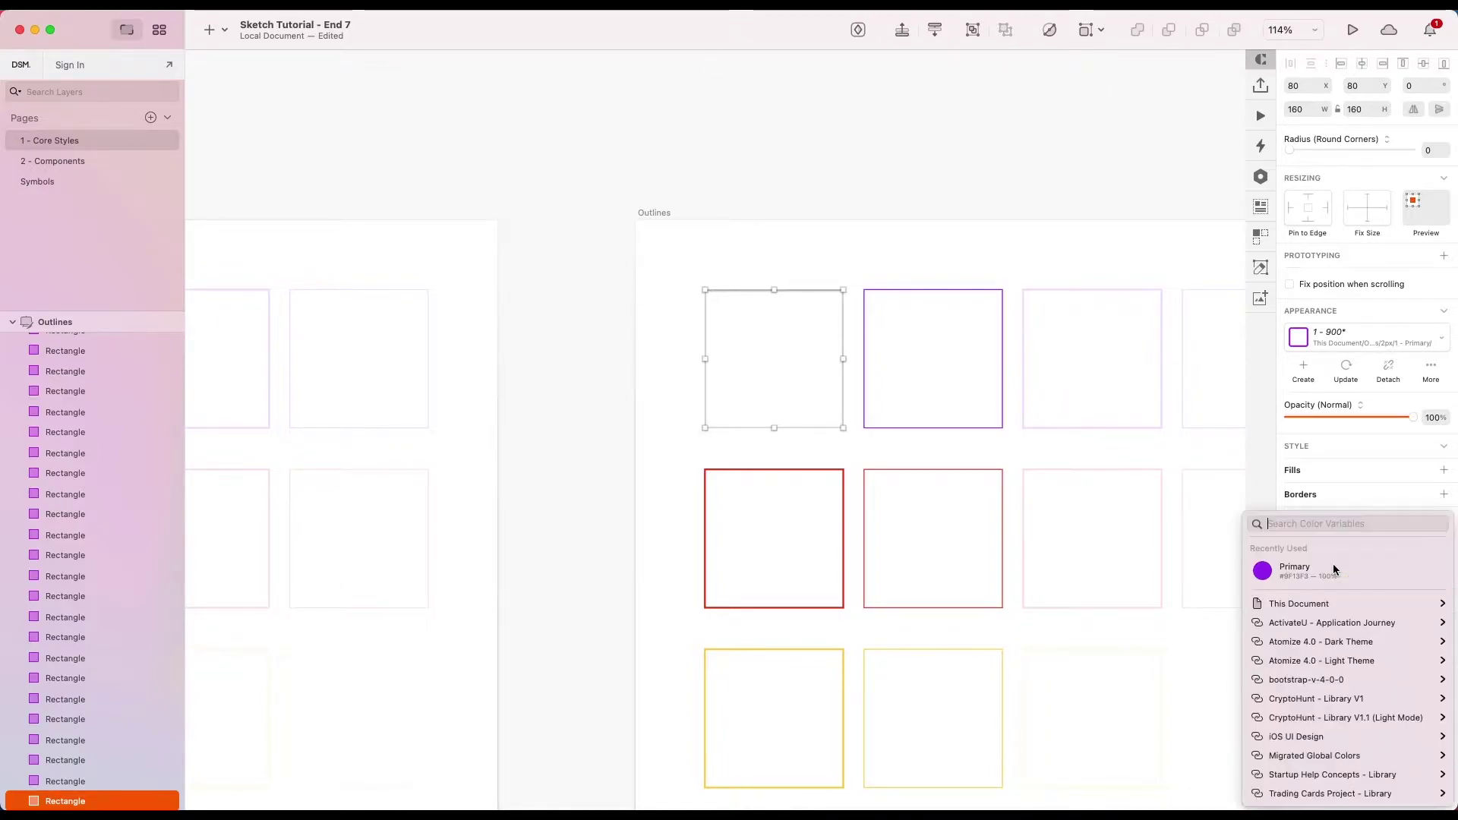
left_click(1306, 570)
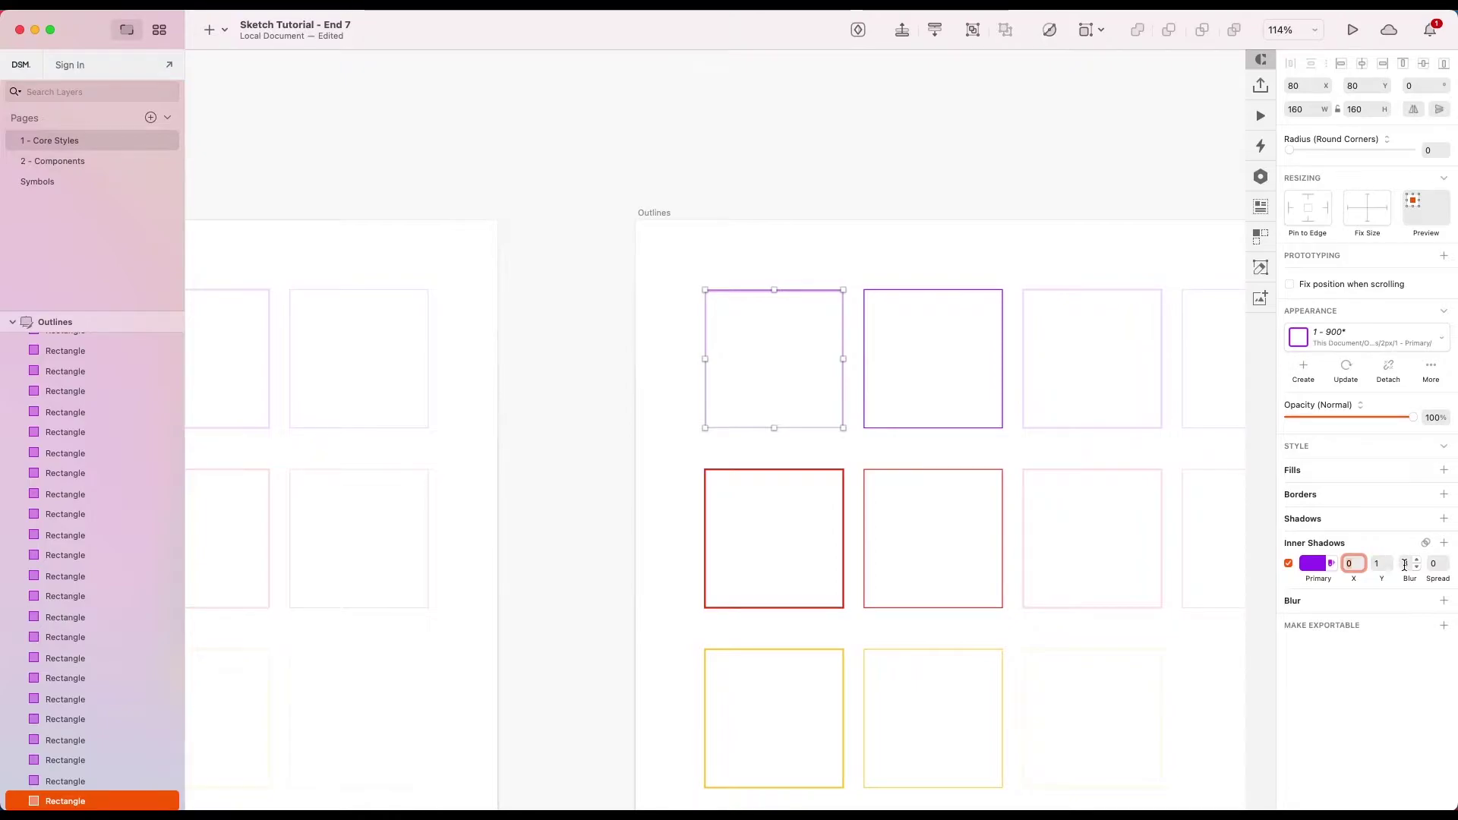
left_click(1404, 564)
left_click(1405, 565)
key("Return")
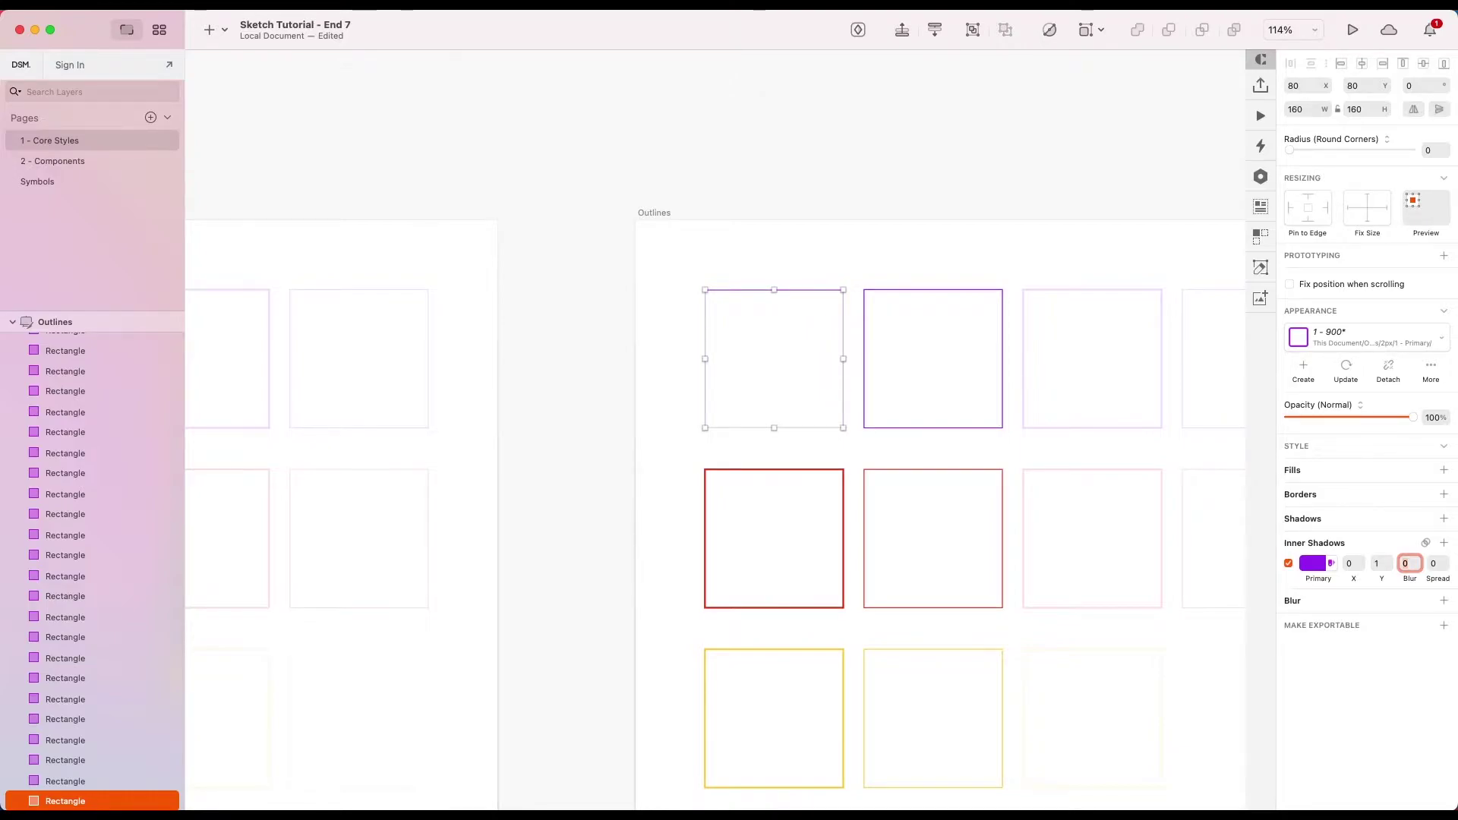
Step: Set the inner shadow's Y offset to 2 and deselect the square
left_click(1381, 564)
key("BackSpace")
type("1")
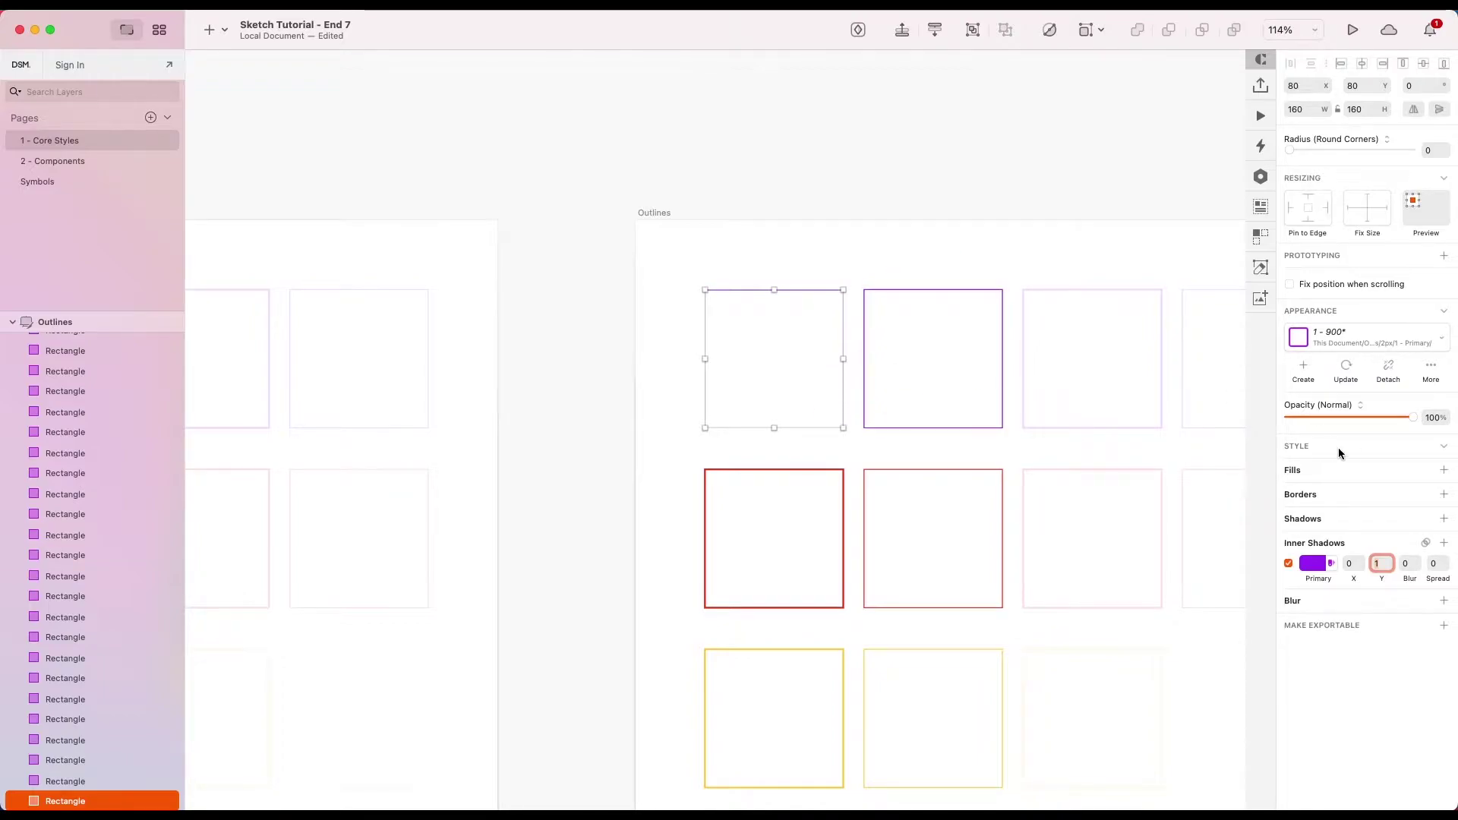
key("BackSpace")
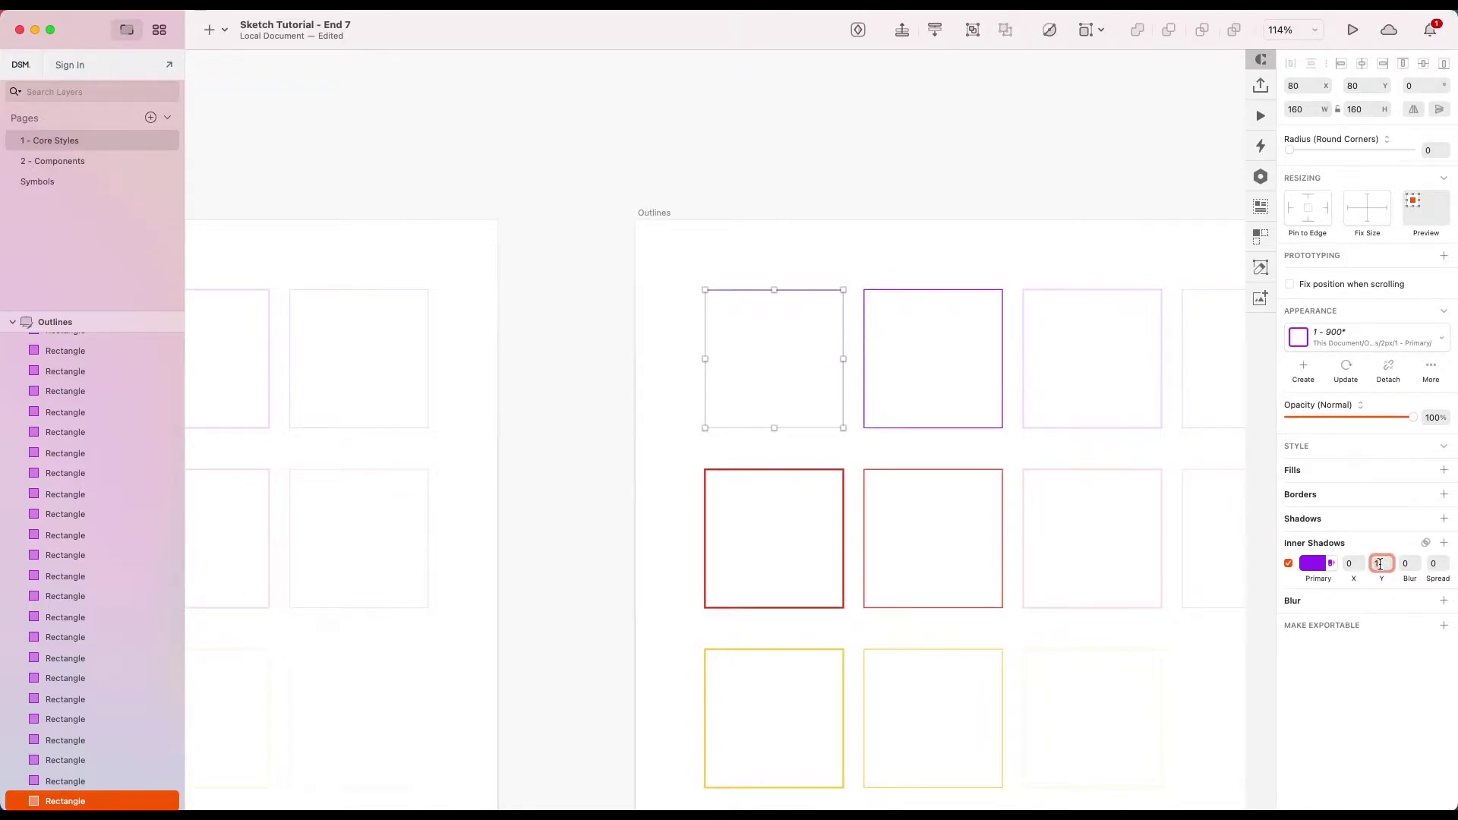
type("2")
key("Return")
left_click(846, 250)
Step: Examine how the purple square's inner-shadow top line renders at different zoom levels, including 100% and 400%, and check its shadow settings
scroll(846, 250, "down", 3)
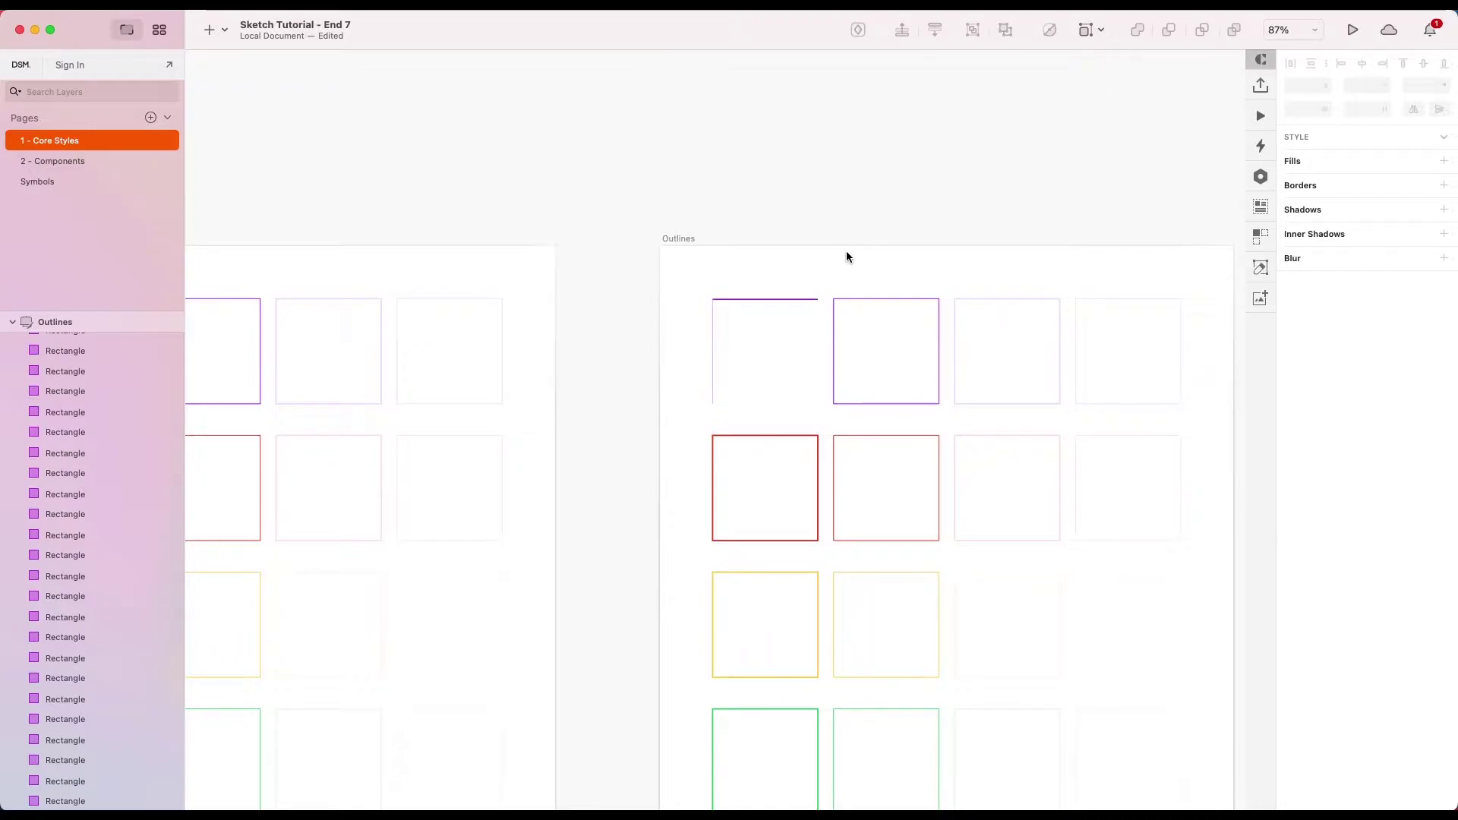
scroll(772, 273, "up", 4)
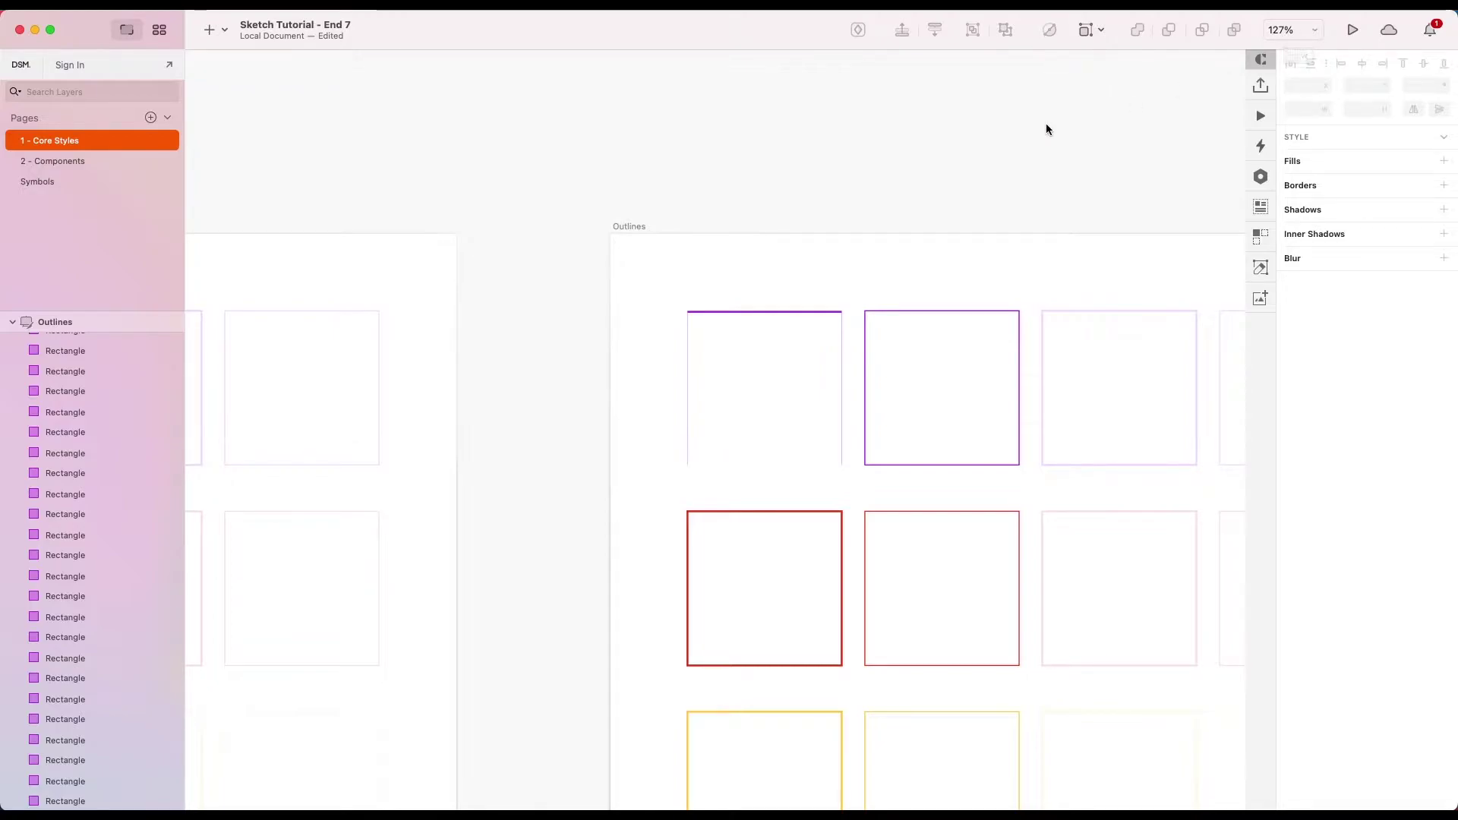
key("super+0")
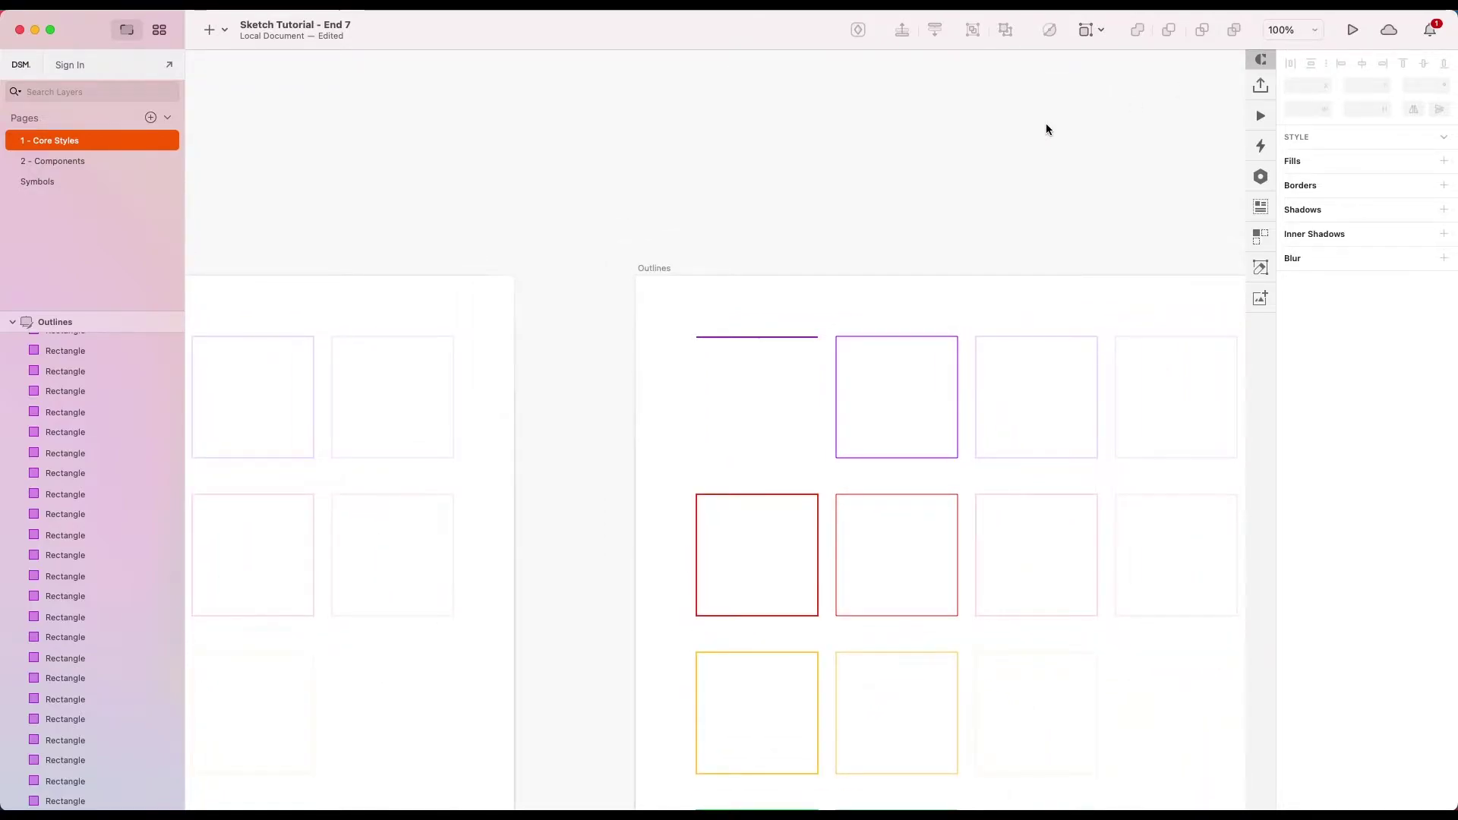
key("super+minus")
key("super+plus")
key("super+plus")
key("super+plus")
key("super+minus")
key("super+plus")
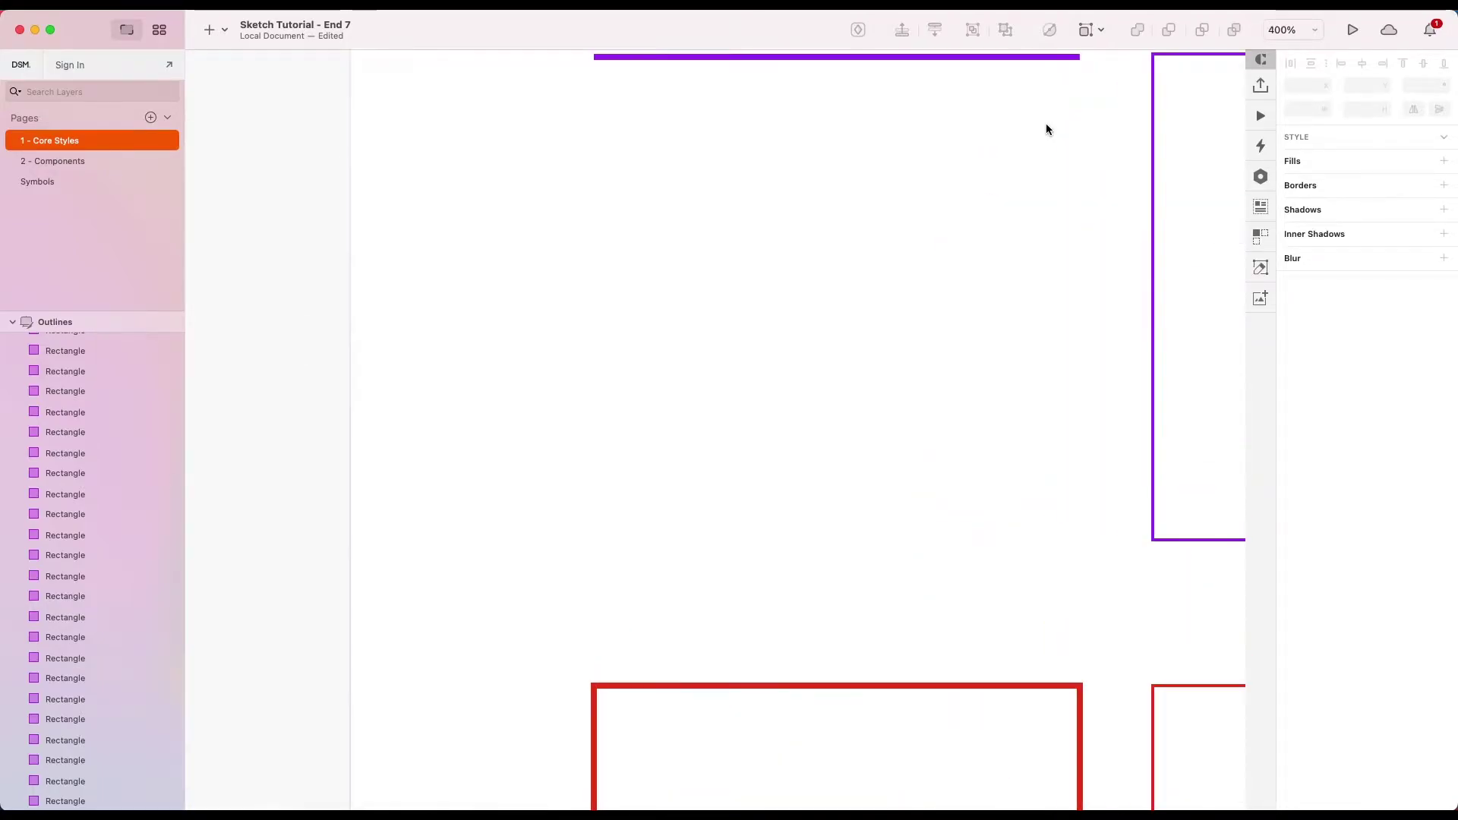
key("super+minus")
key("super+minus")
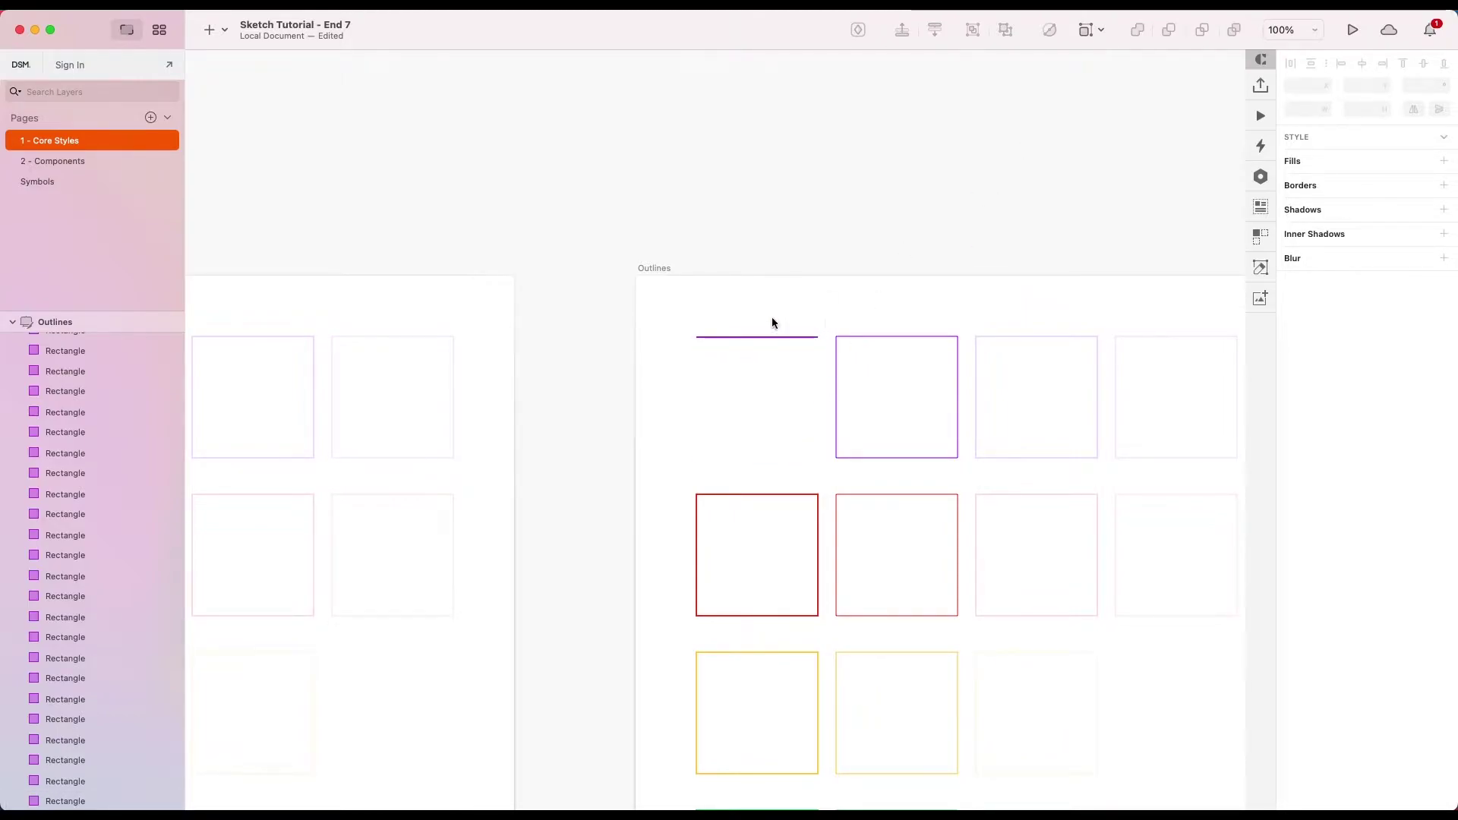
scroll(742, 327, "up", 2)
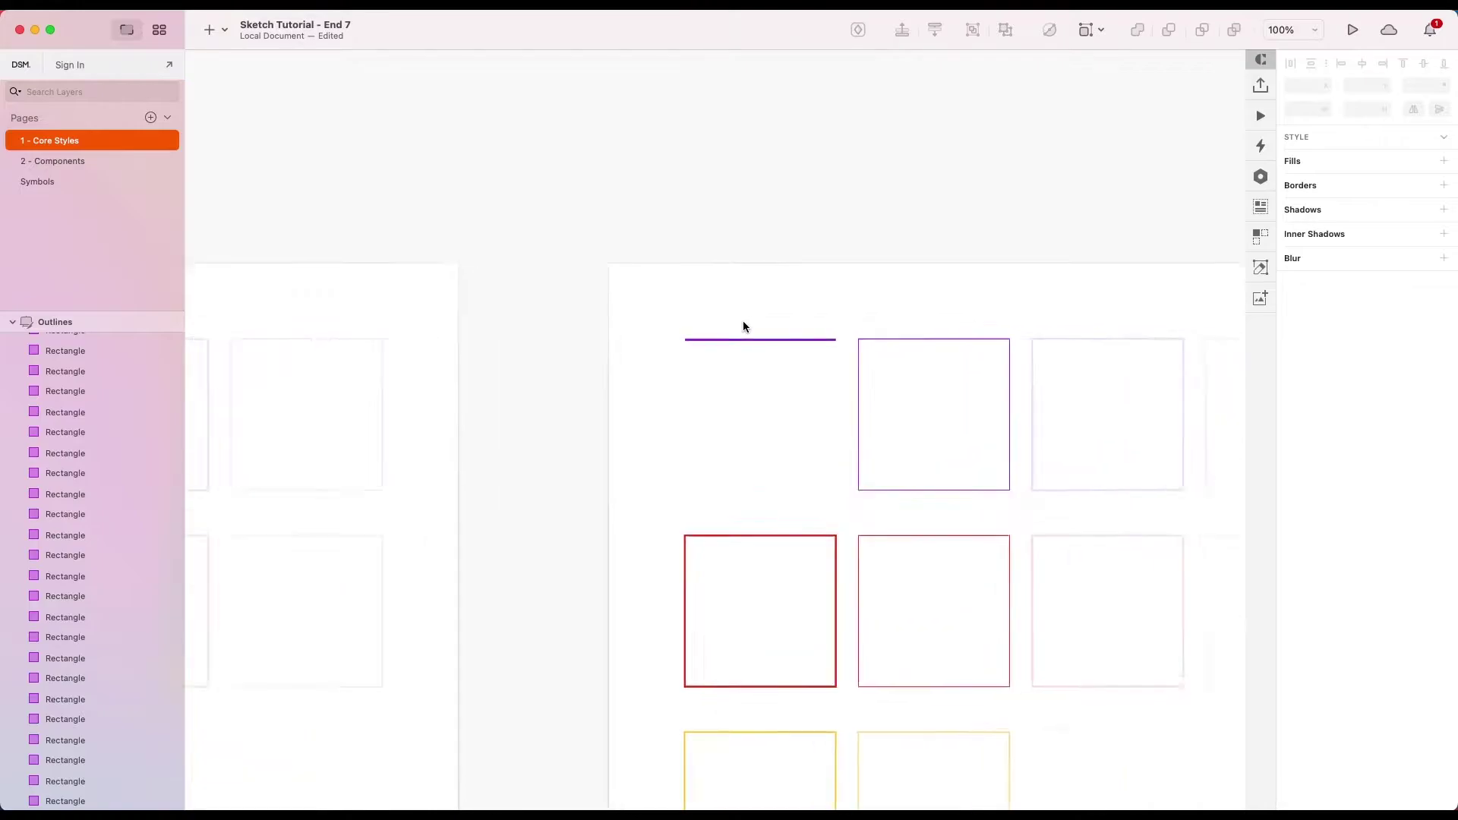
scroll(743, 327, "up", 5)
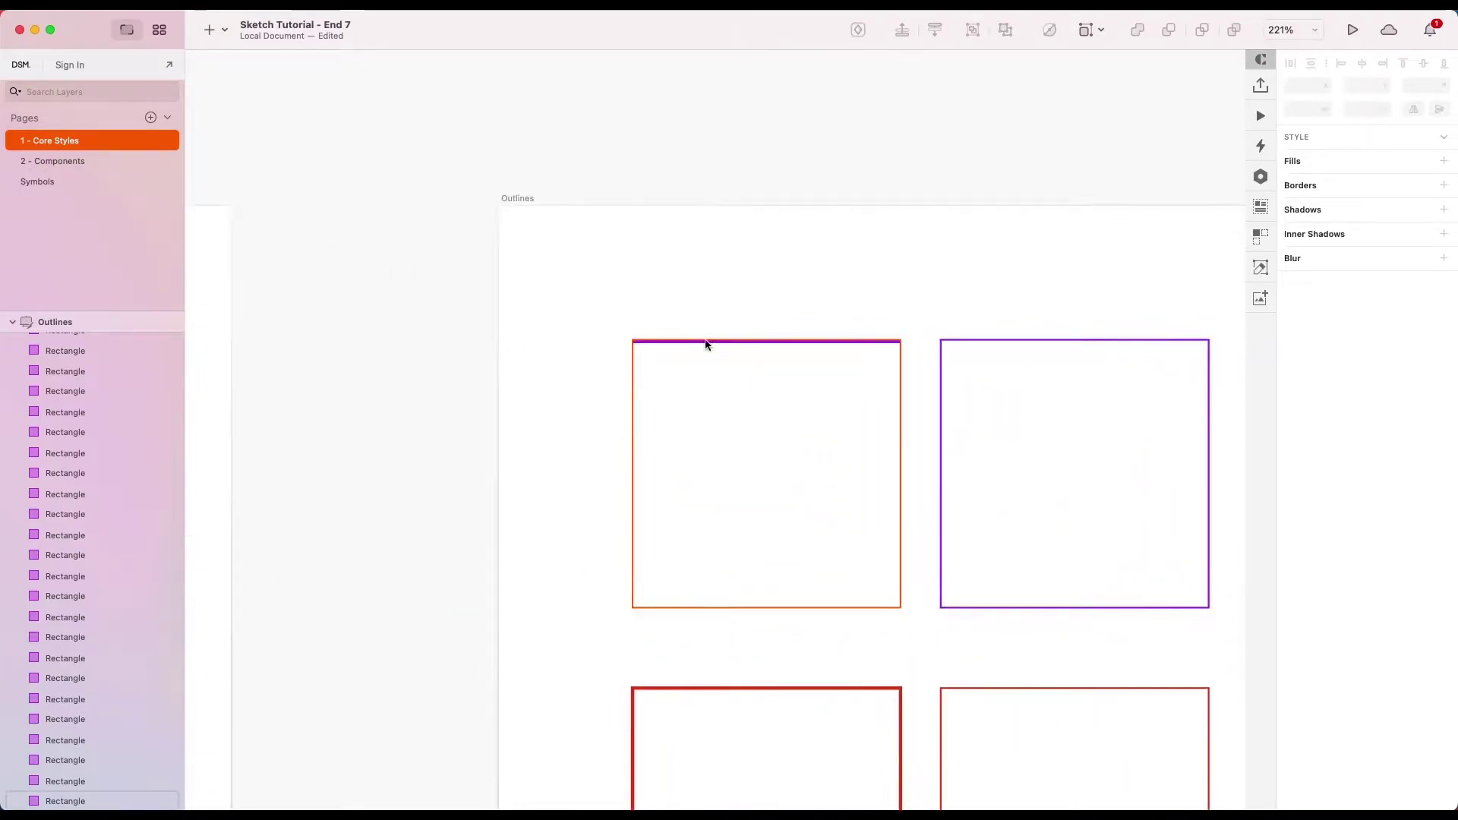
scroll(616, 415, "down", 1)
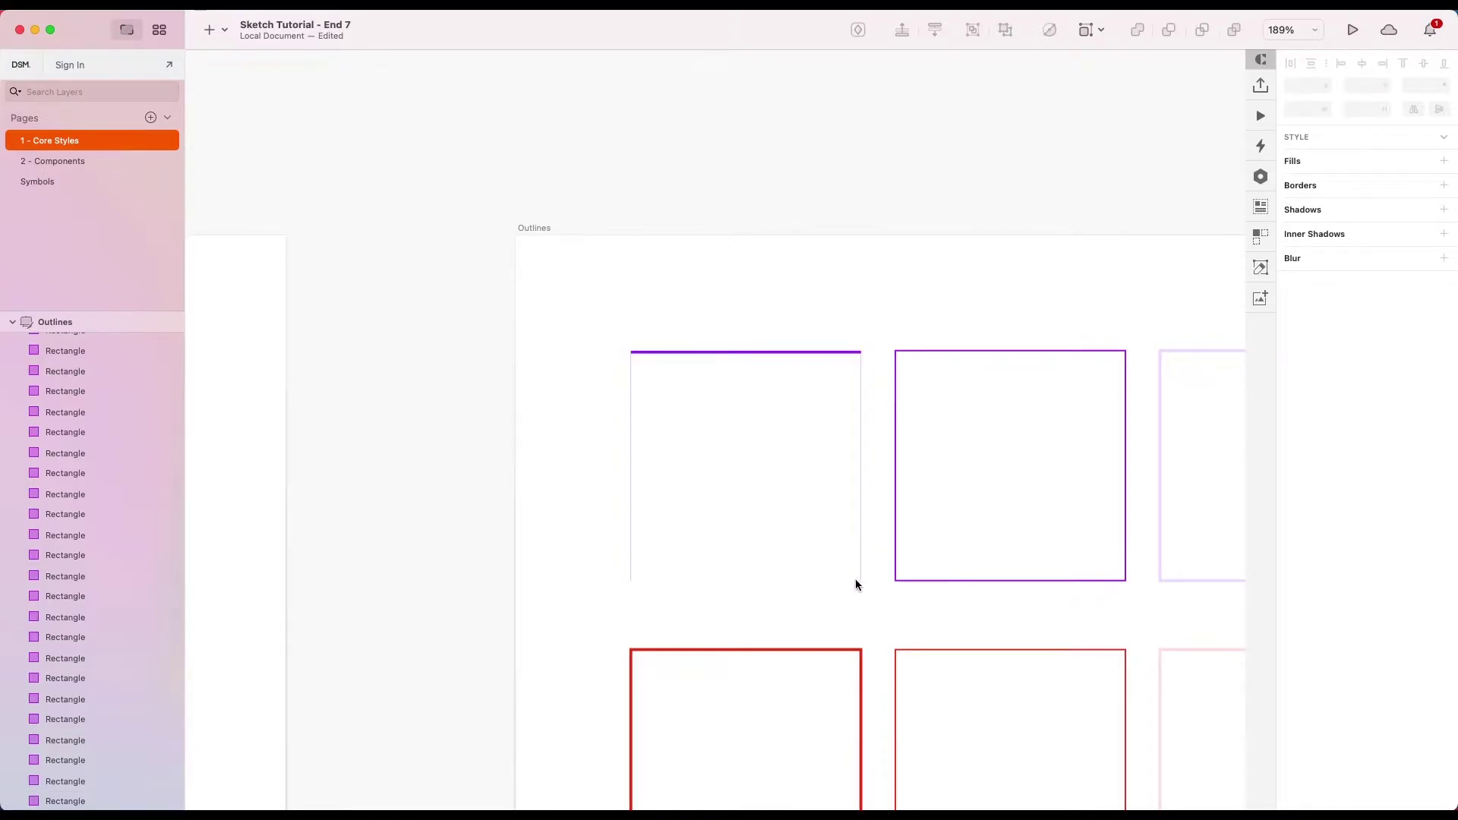
scroll(694, 265, "down", 4)
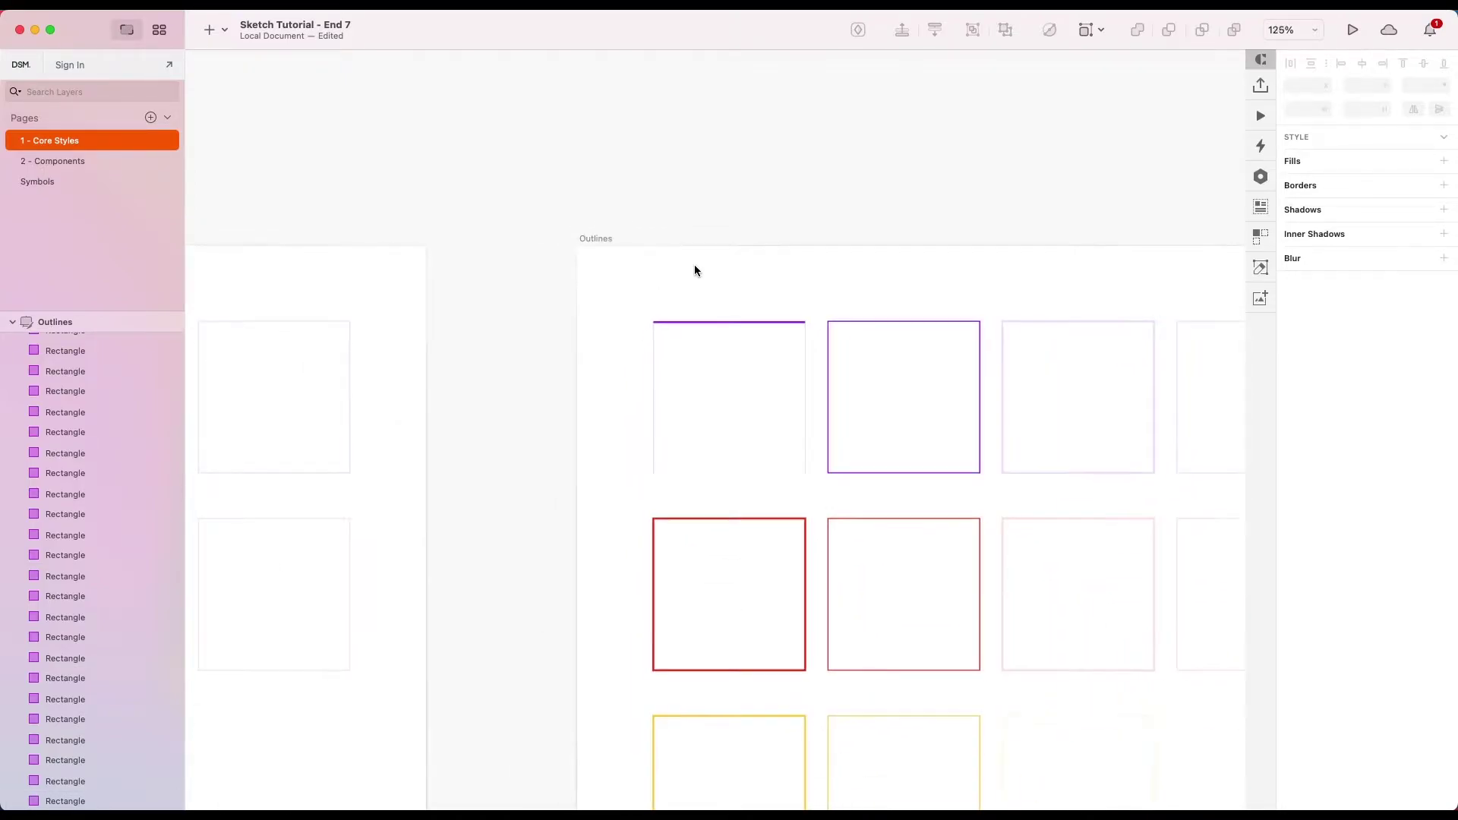
scroll(694, 265, "up", 7)
scroll(694, 265, "down", 4)
scroll(694, 271, "down", 3)
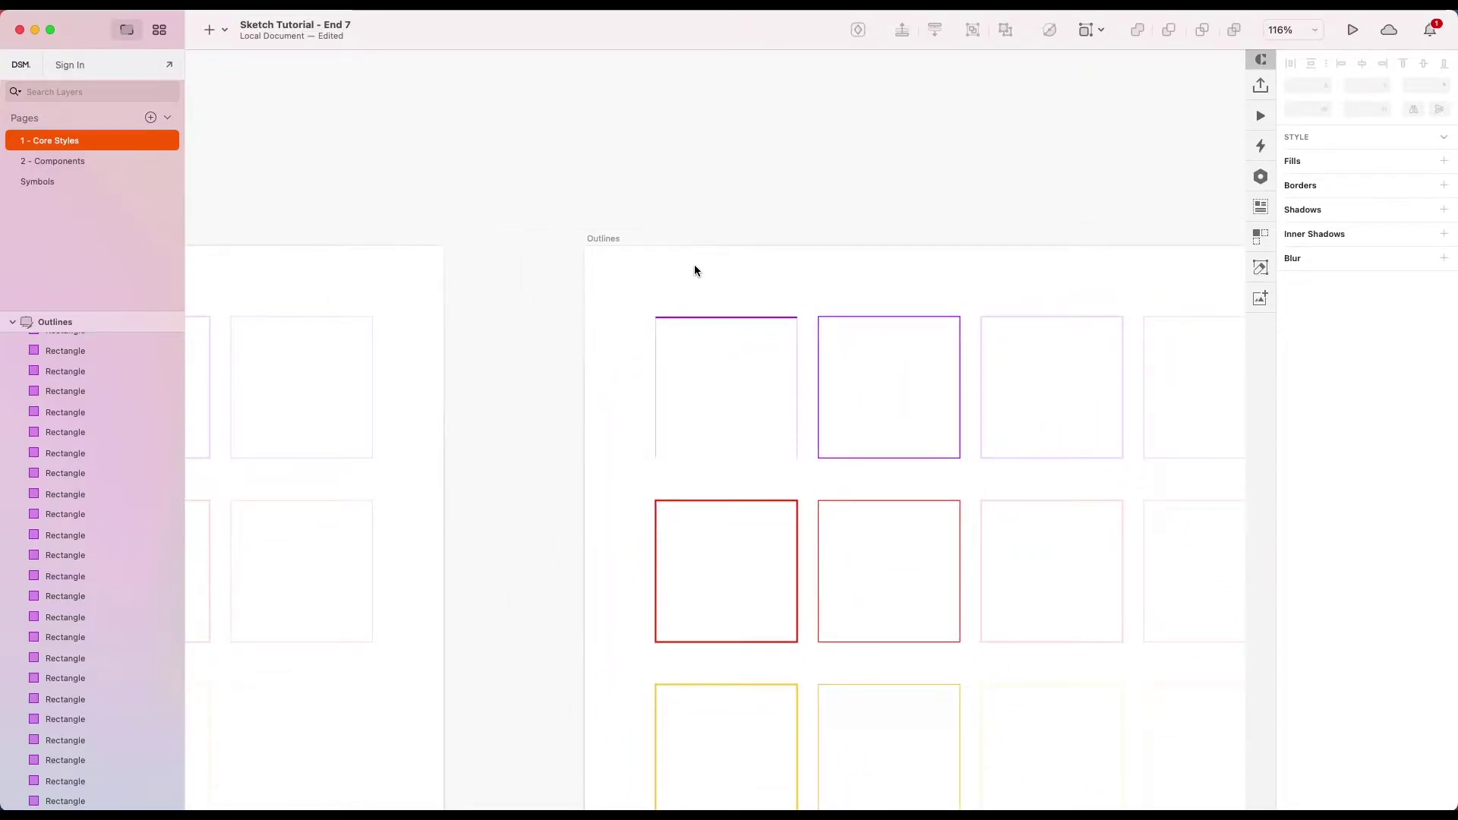
scroll(694, 266, "down", 2)
scroll(698, 265, "up", 2)
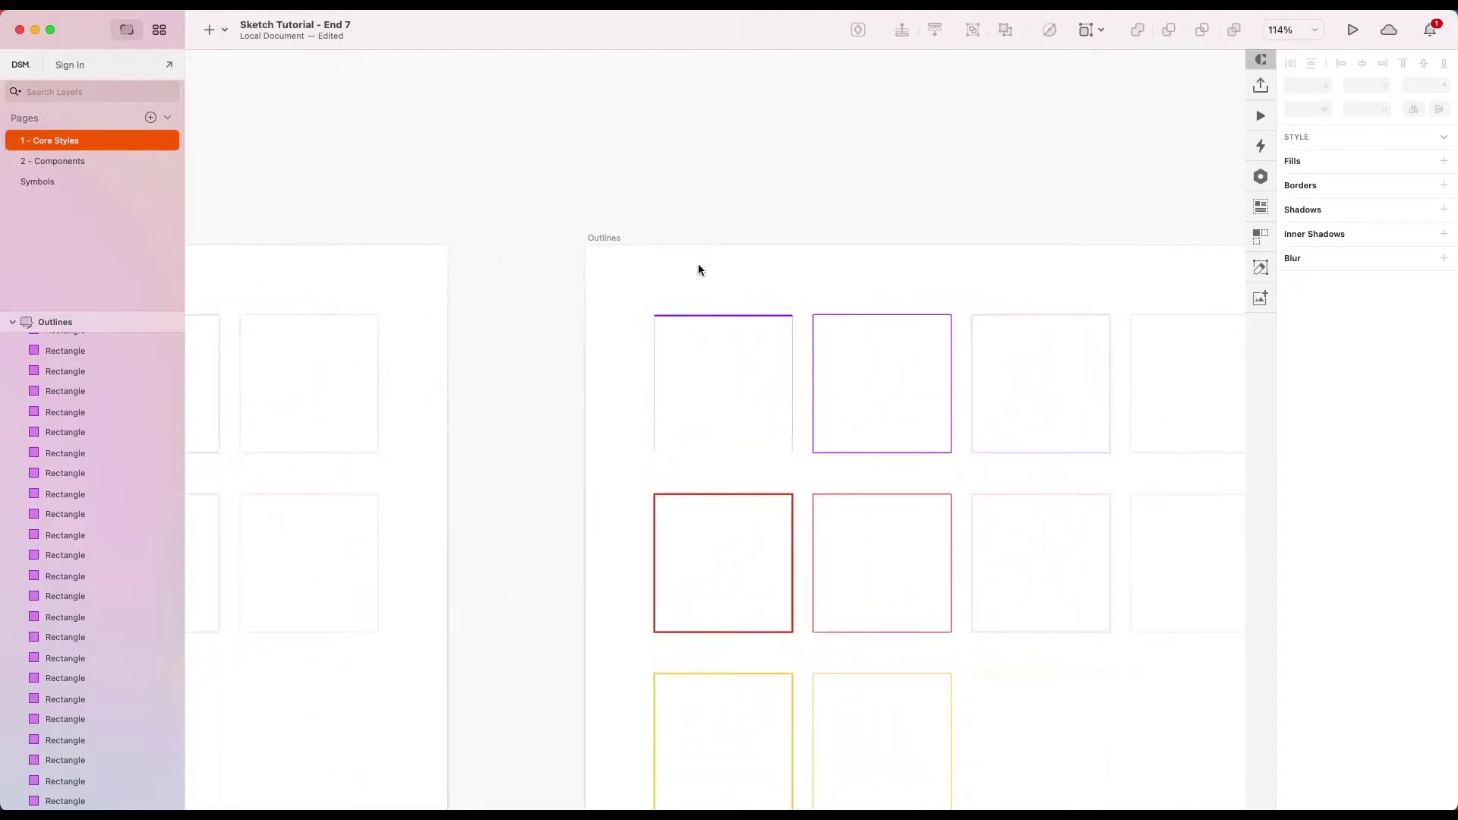
scroll(699, 270, "up", 2)
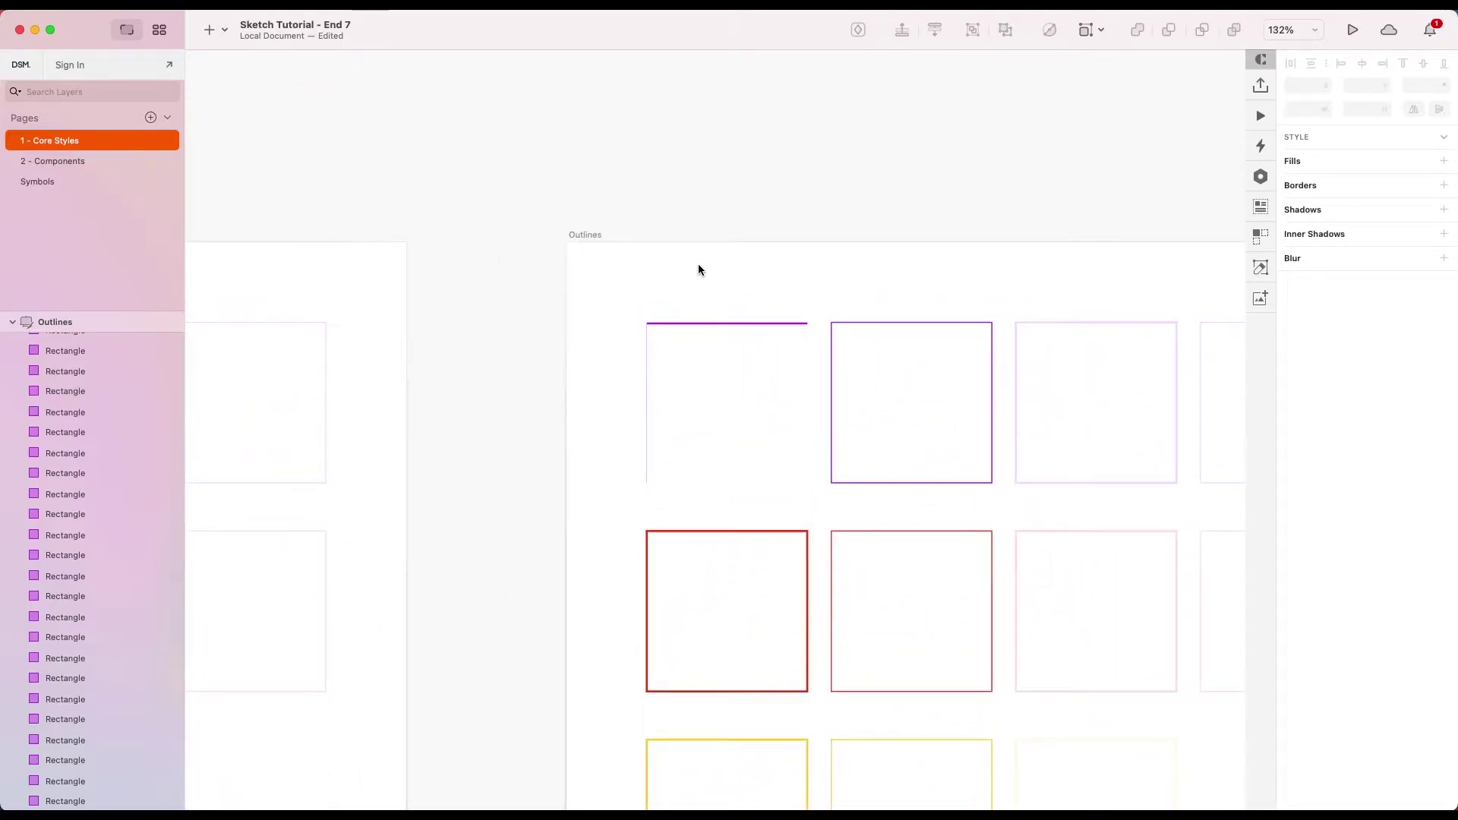
left_click(671, 387)
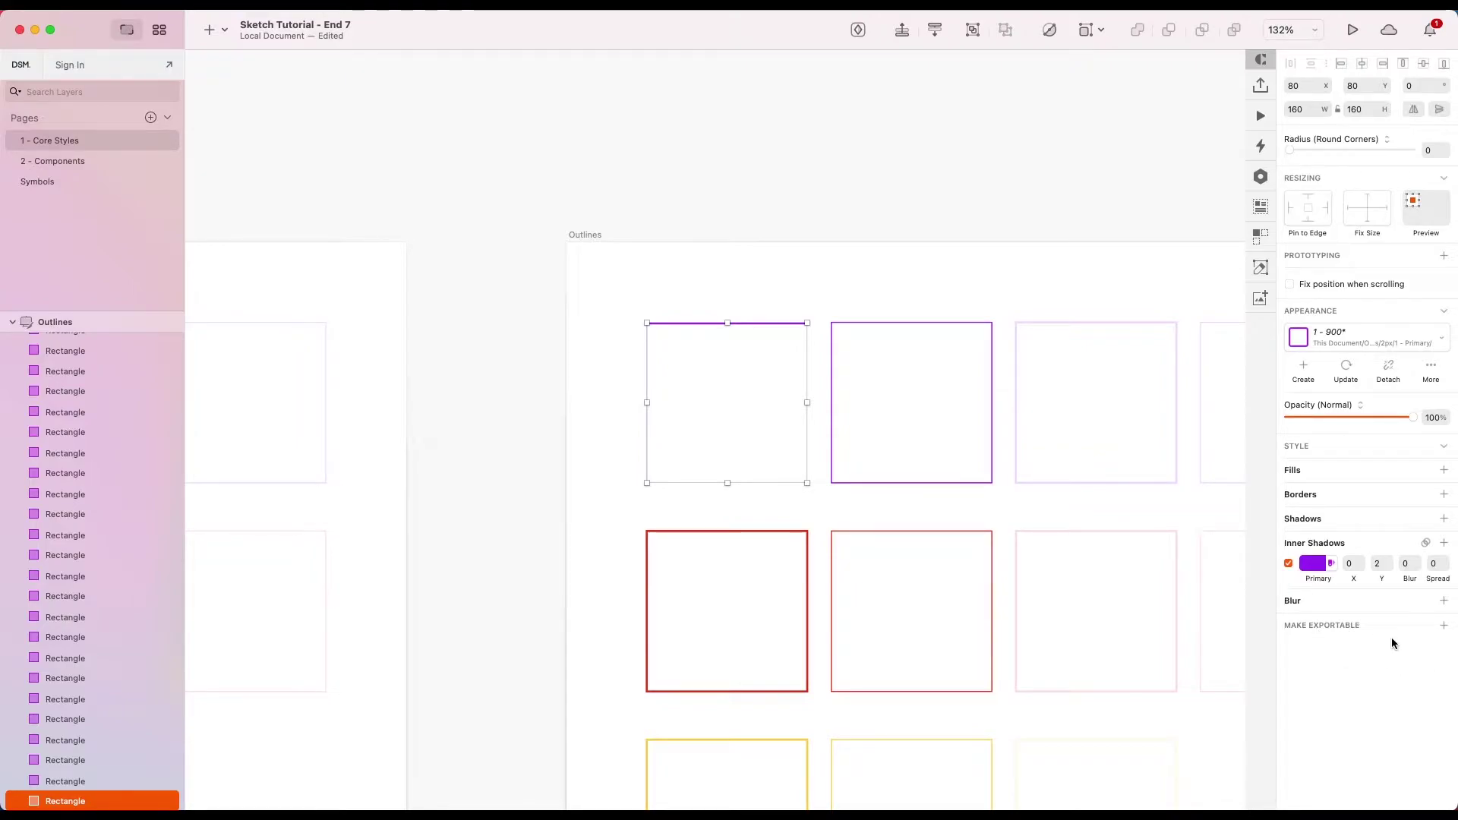
left_click(733, 304)
scroll(734, 306, "down", 3)
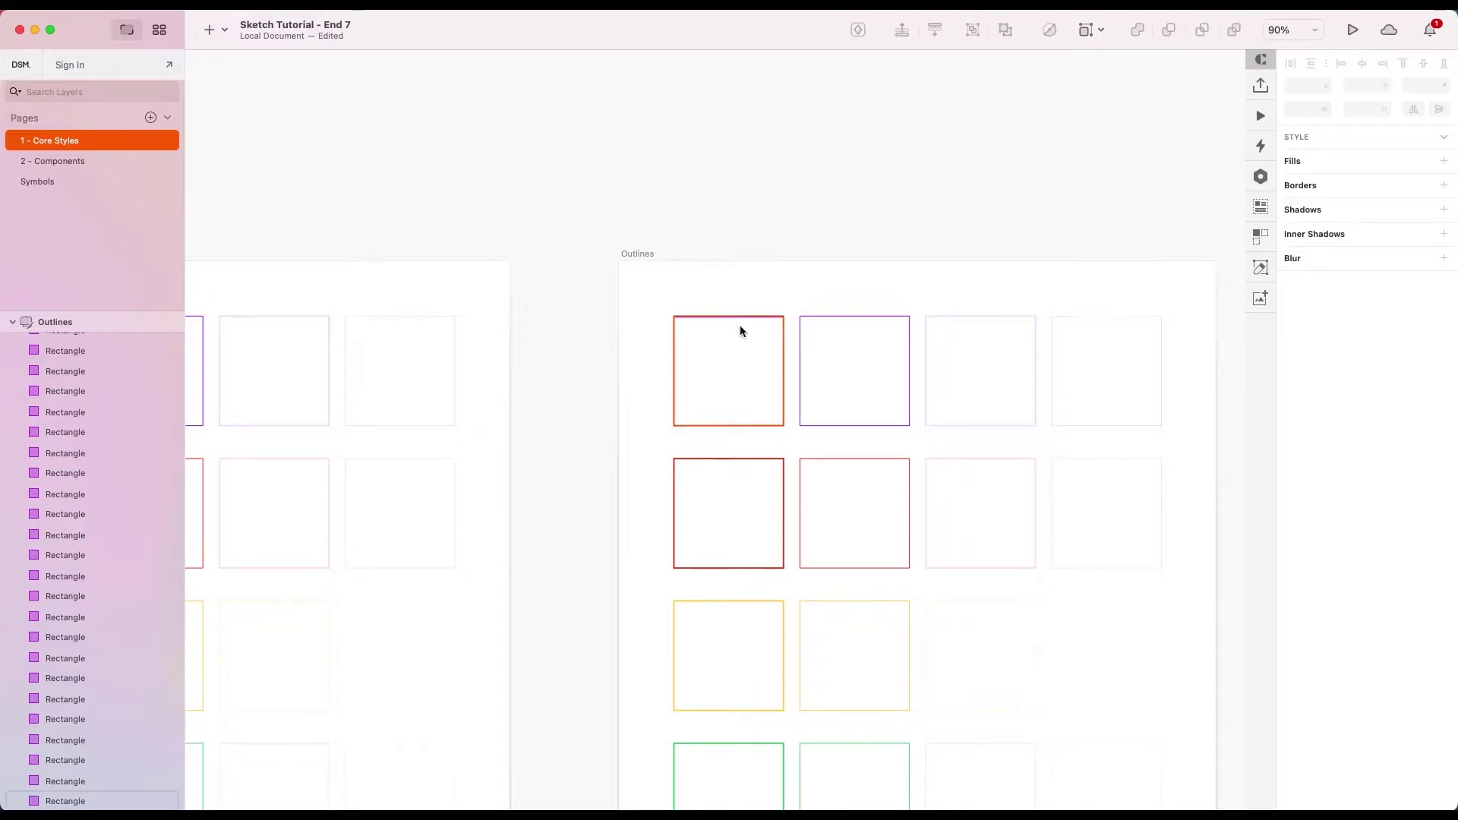
scroll(488, 267, "right", 5)
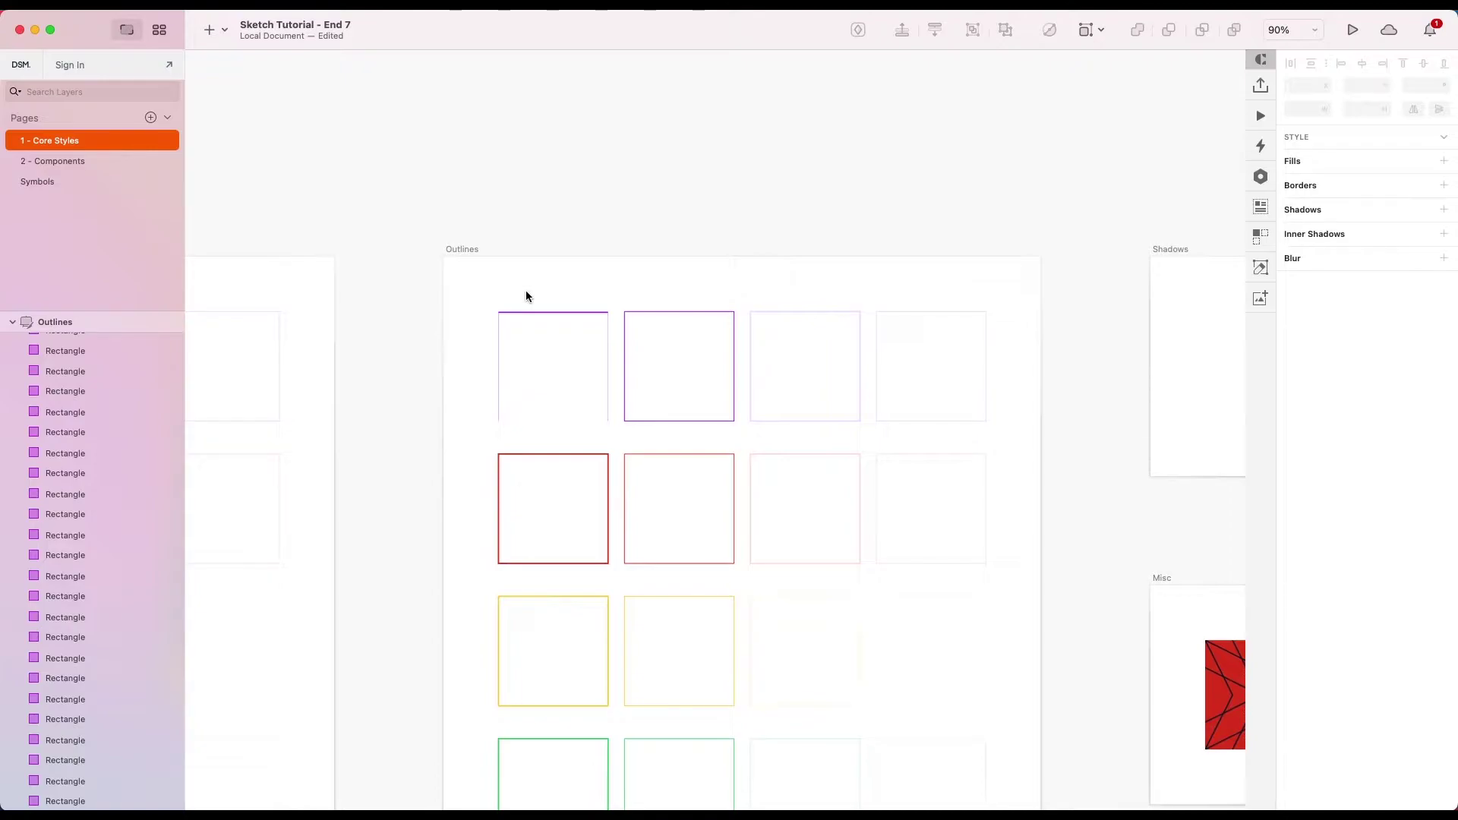
scroll(526, 296, "left", 8)
scroll(527, 296, "right", 6)
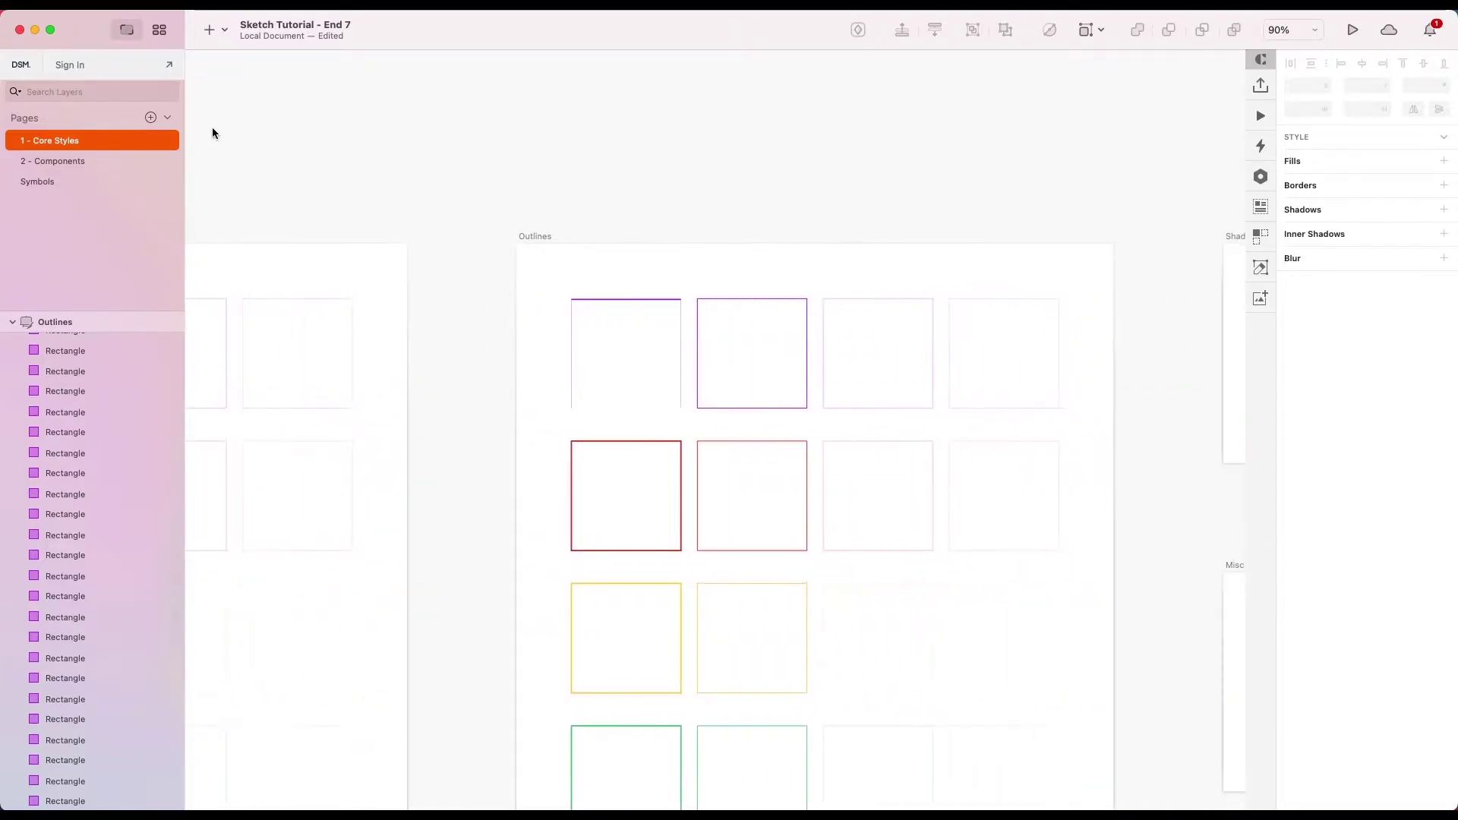
Step: In the document's layer styles, wrap the existing Outlines folder in a new group
left_click(156, 31)
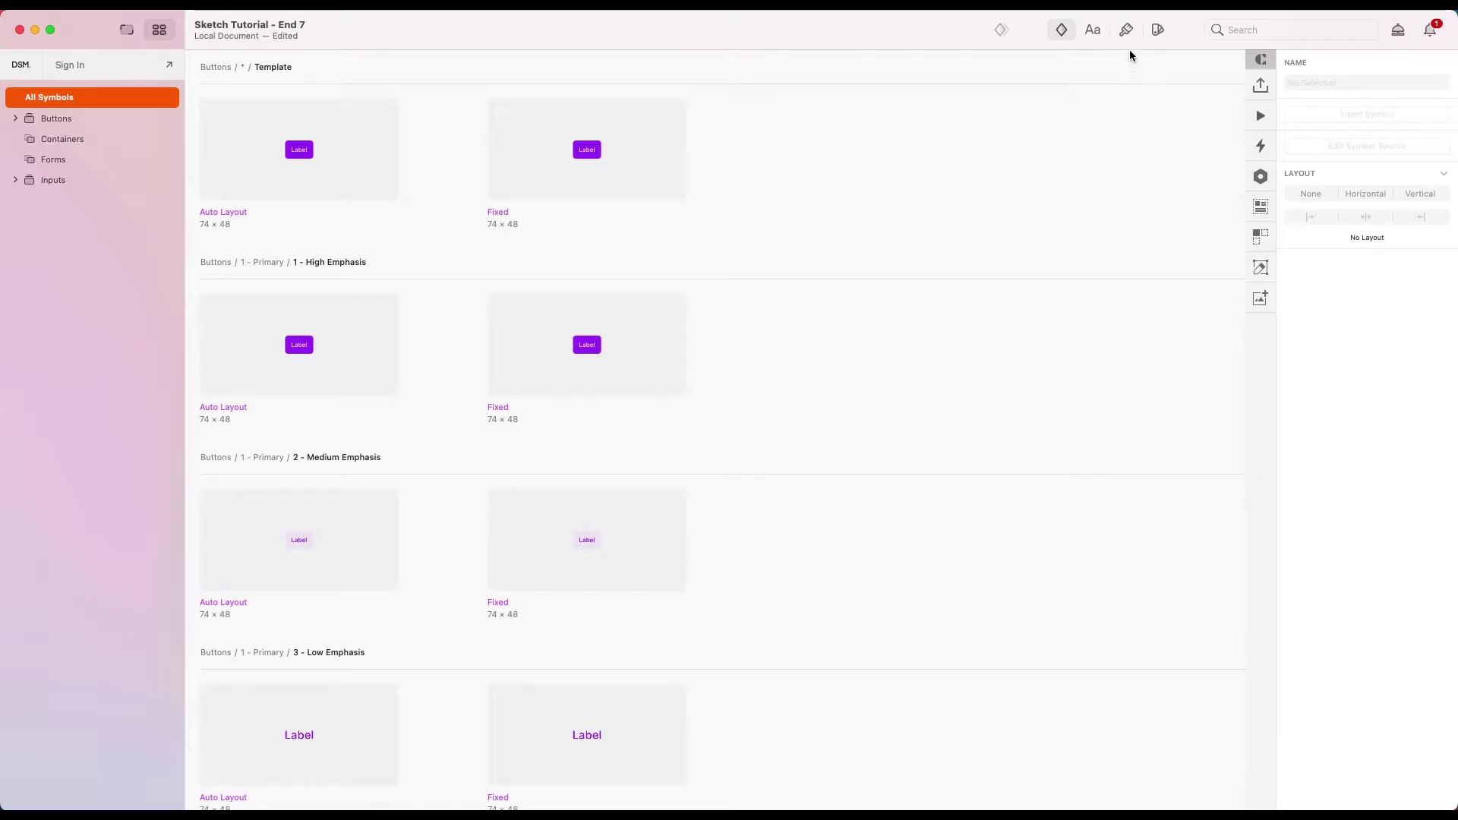
left_click(1123, 36)
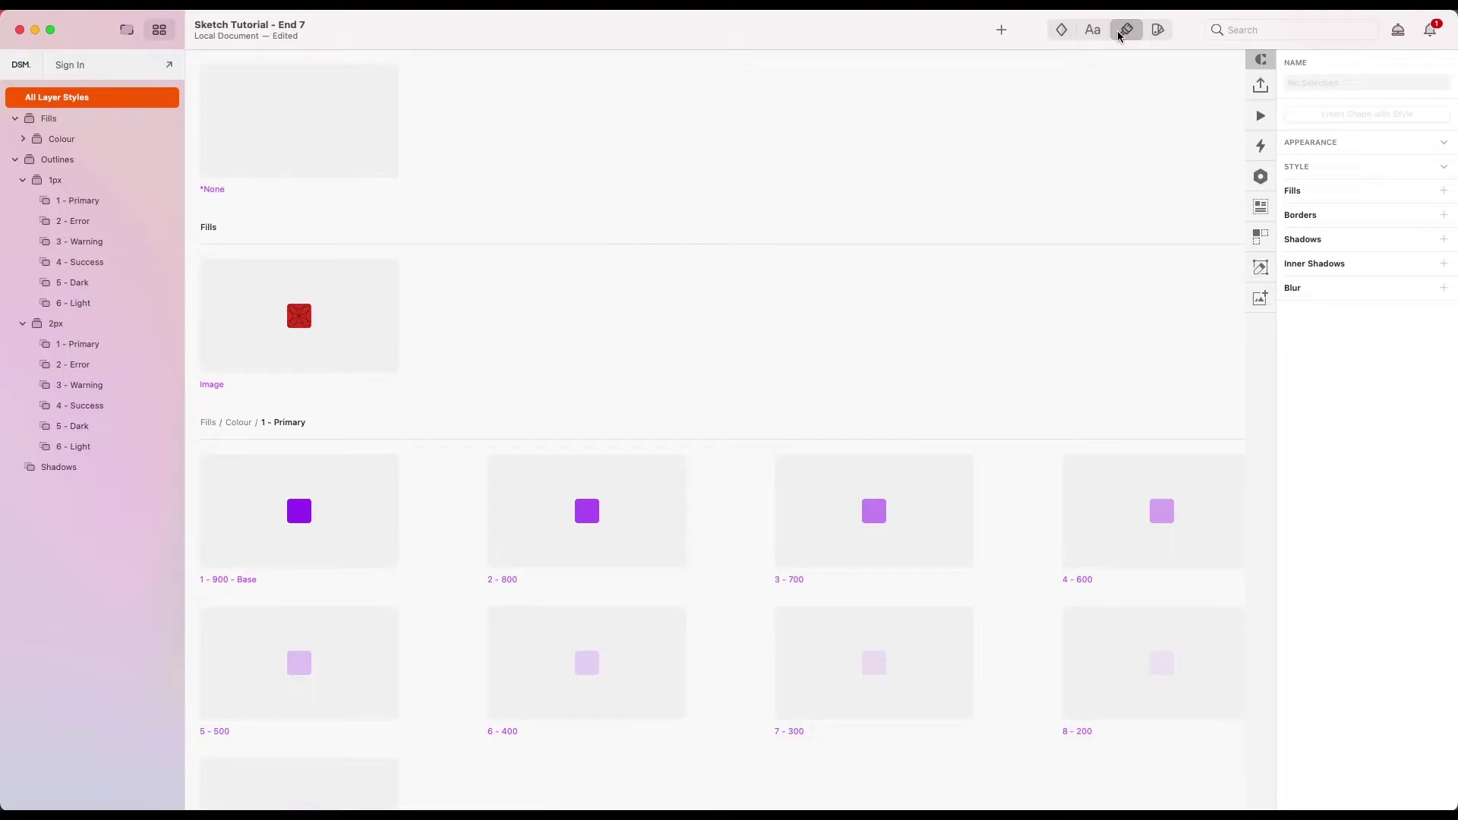
left_click(60, 161)
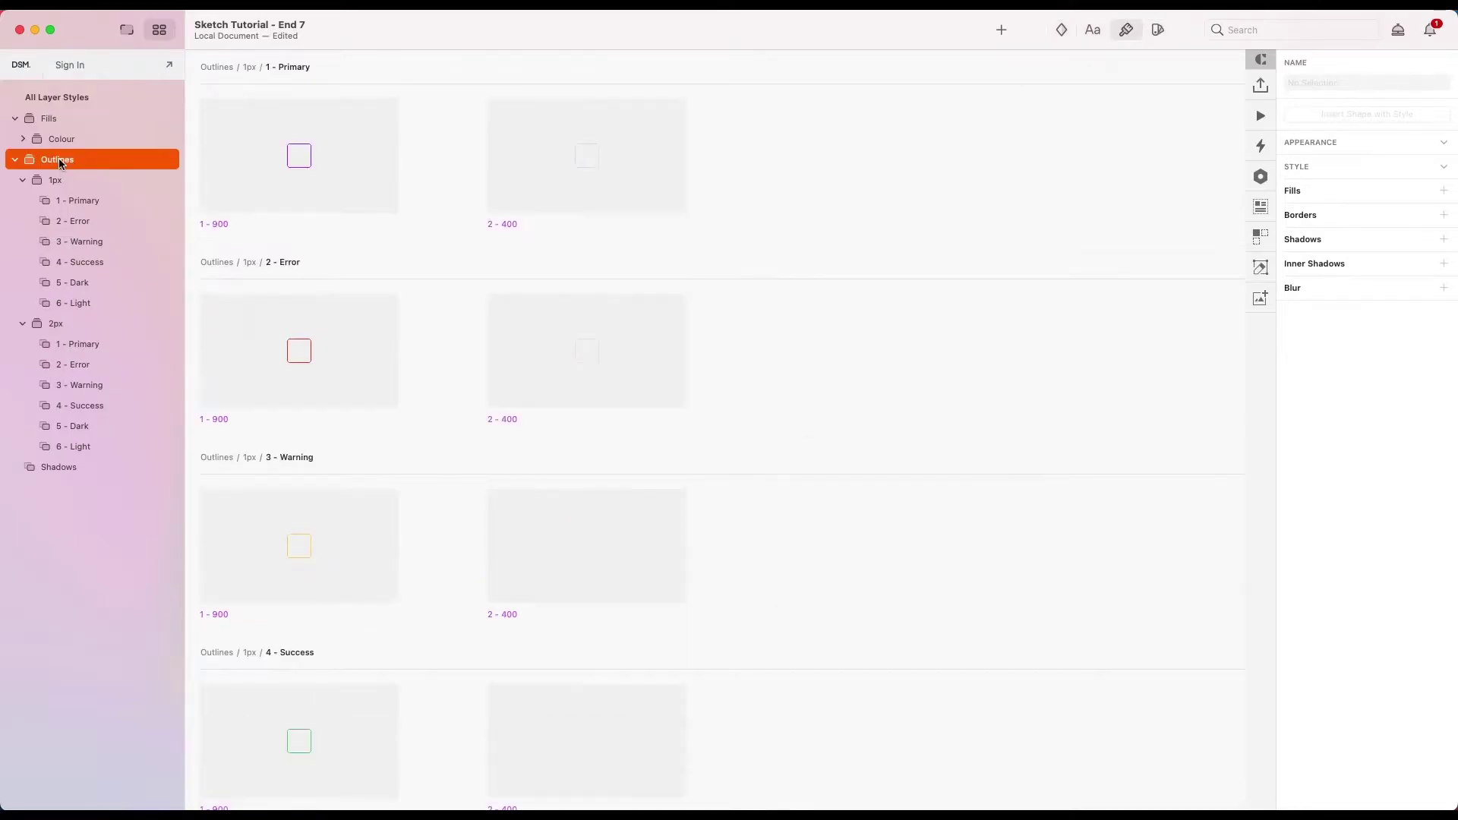
key("super+g")
left_click(64, 162)
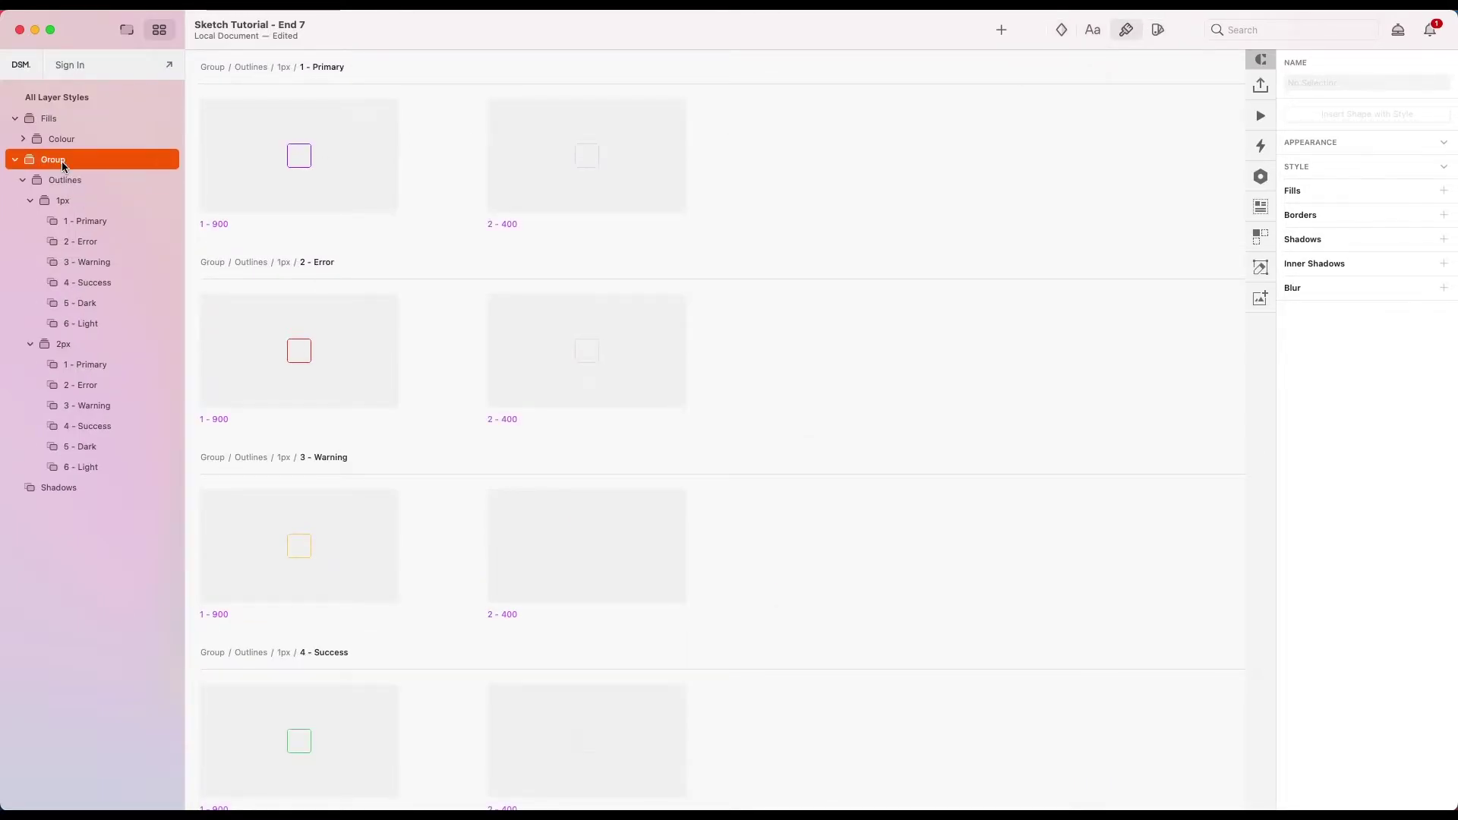
Step: Rename the inner Outlines style folder as Standard
double_click(64, 180)
type("Sta")
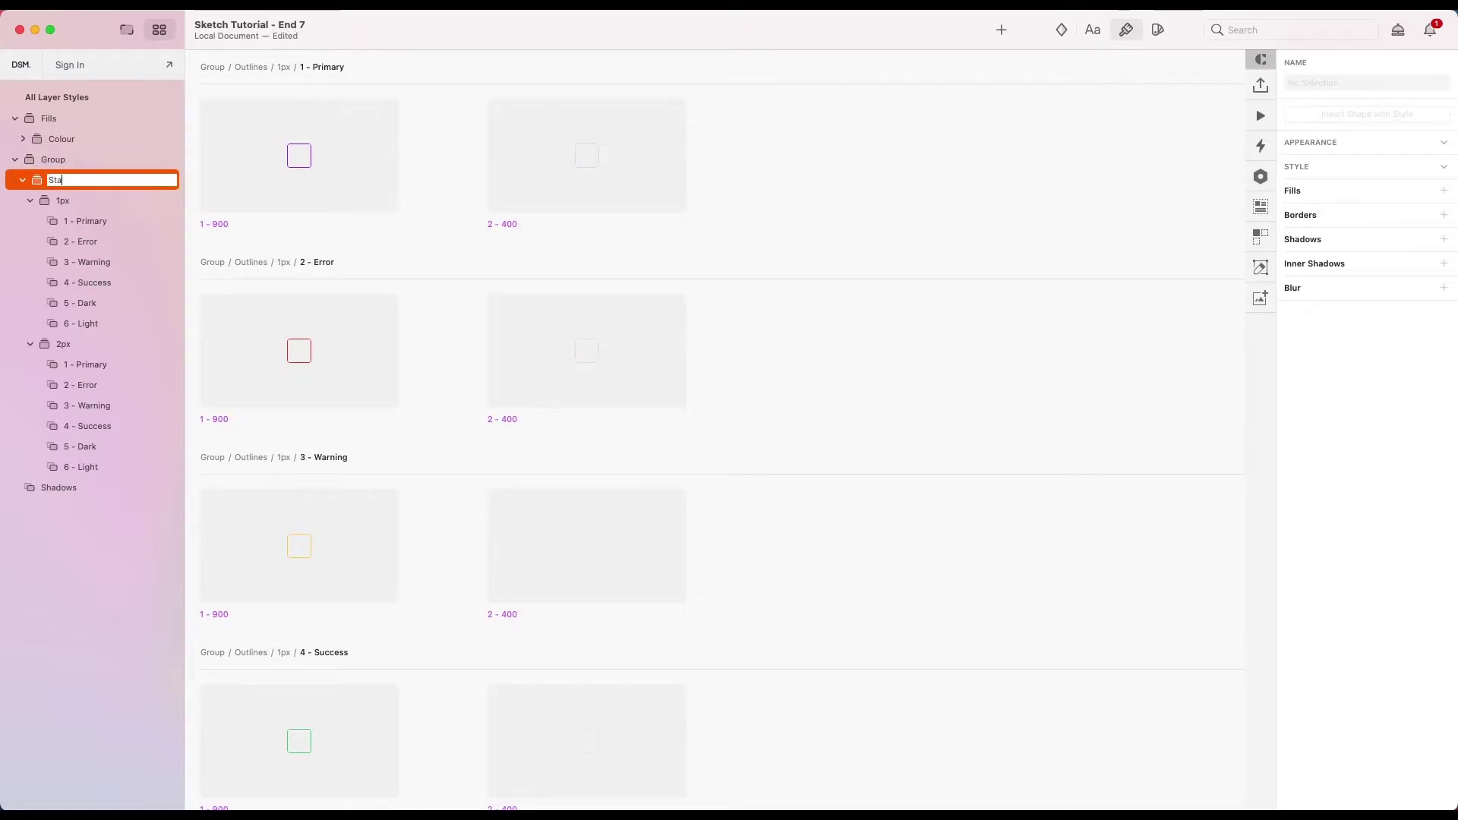
type("ndard")
key("Return")
Step: Rename the new parent style group as Outlines and return to the Core Styles canvas
double_click(52, 161)
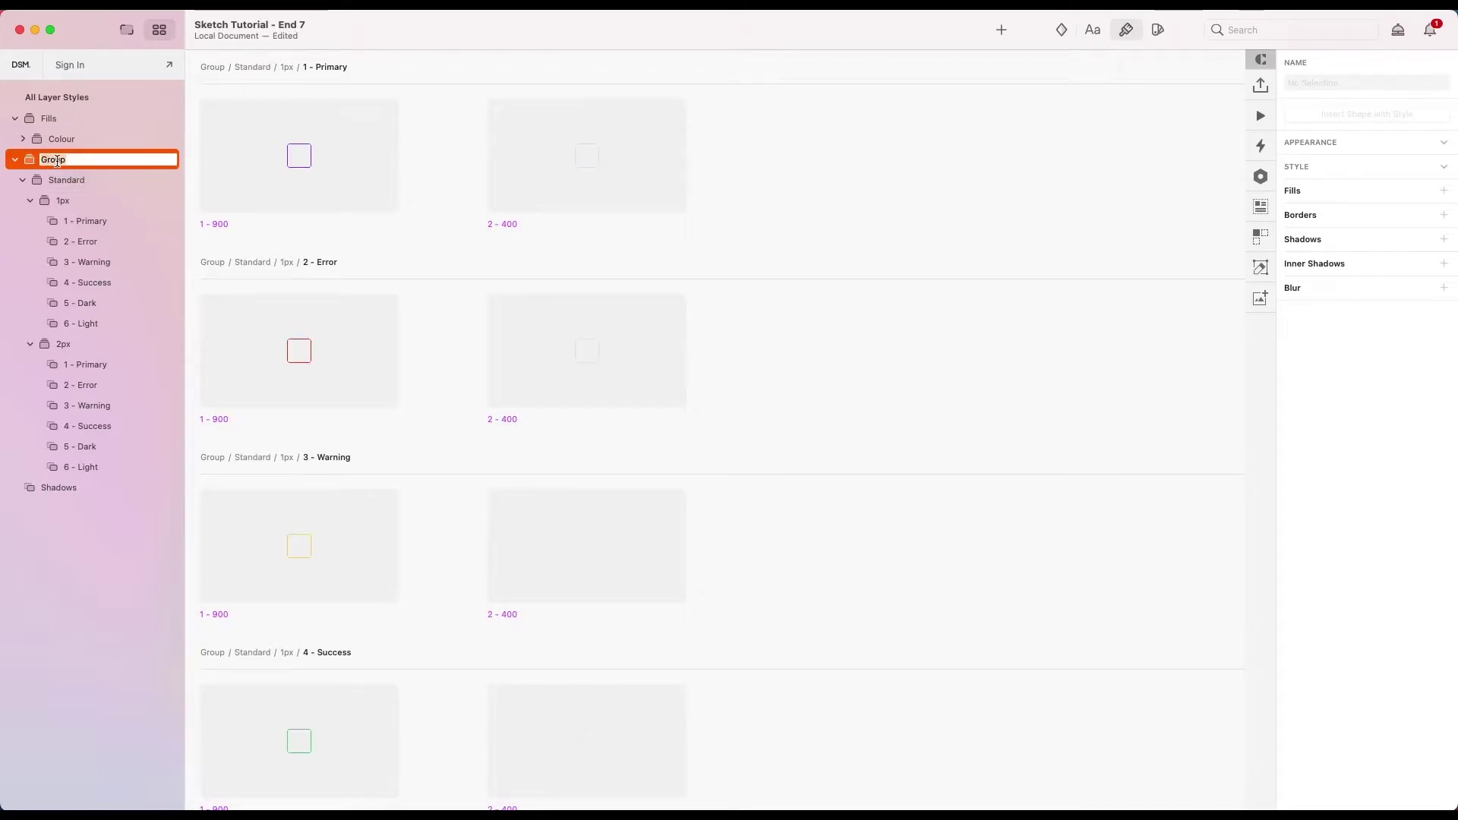
type("Outlines")
key("Return")
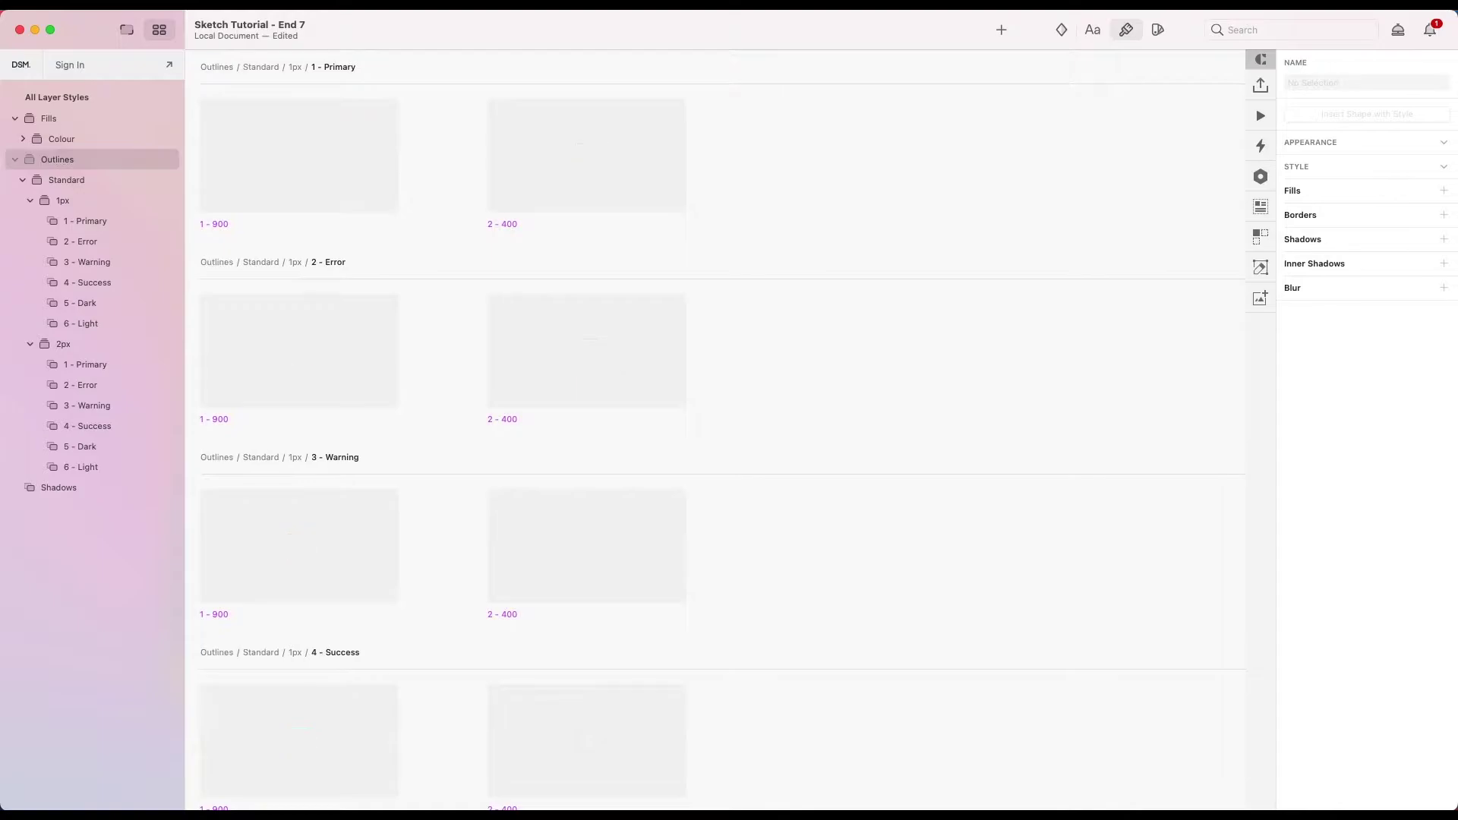
left_click(129, 33)
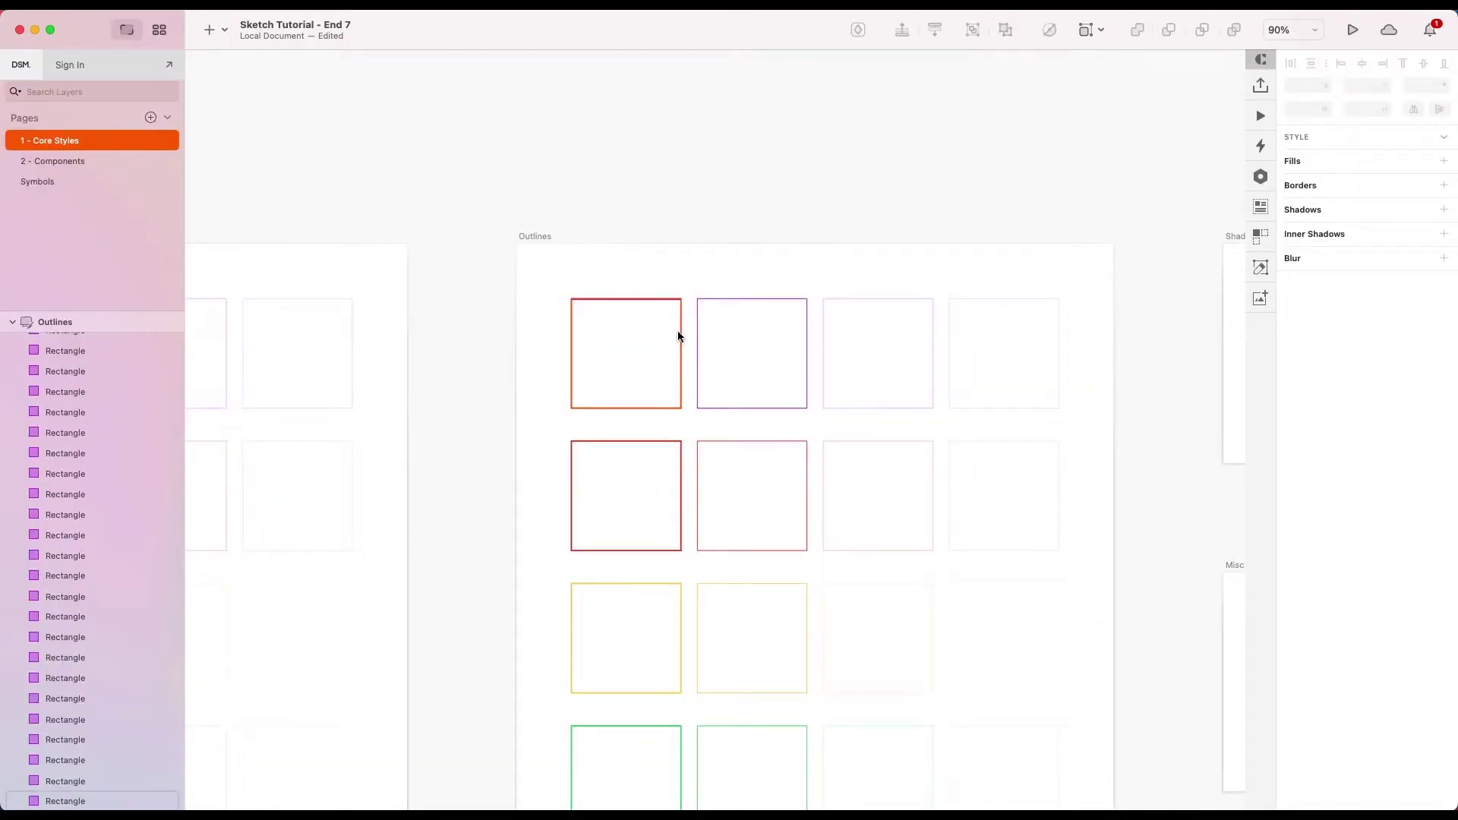
Step: Create a layer style from the first purple square, named Outlines/Signle-sided/2px/1 - Primary/1 - 900
left_click(678, 328)
scroll(626, 308, "up", 3)
left_click(1345, 372)
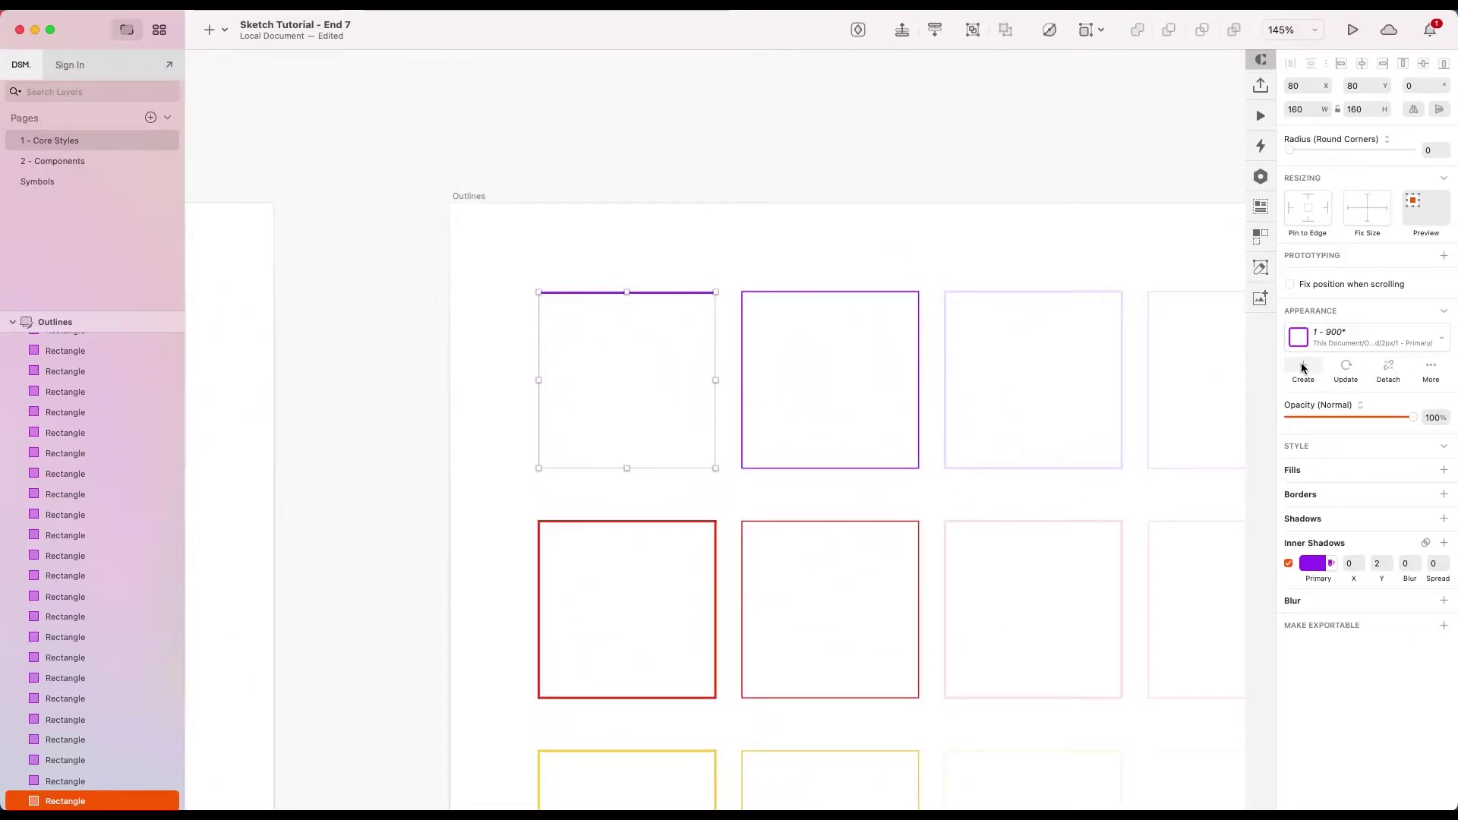
double_click(1318, 340)
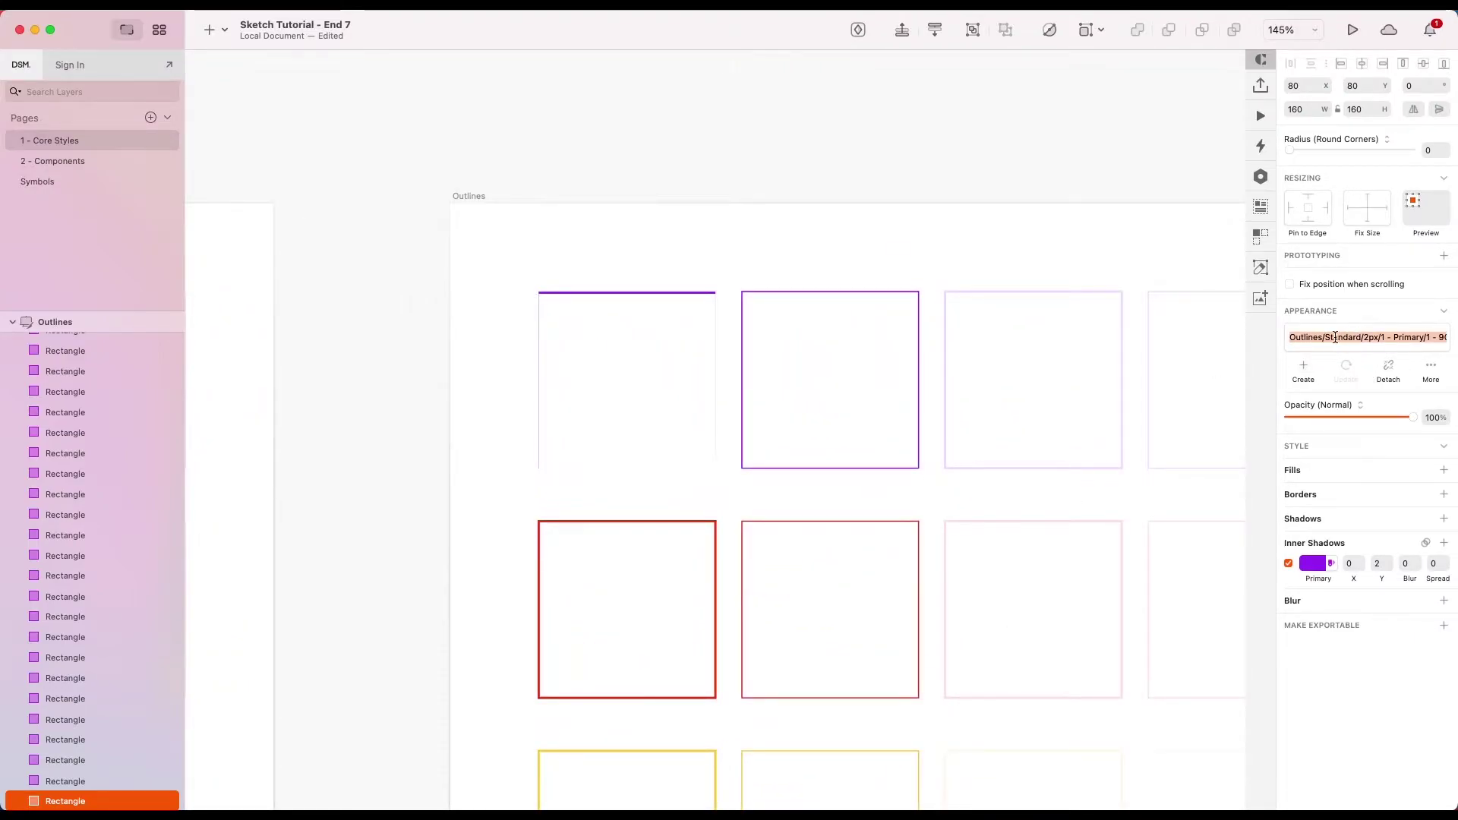
double_click(1335, 337)
type("Single")
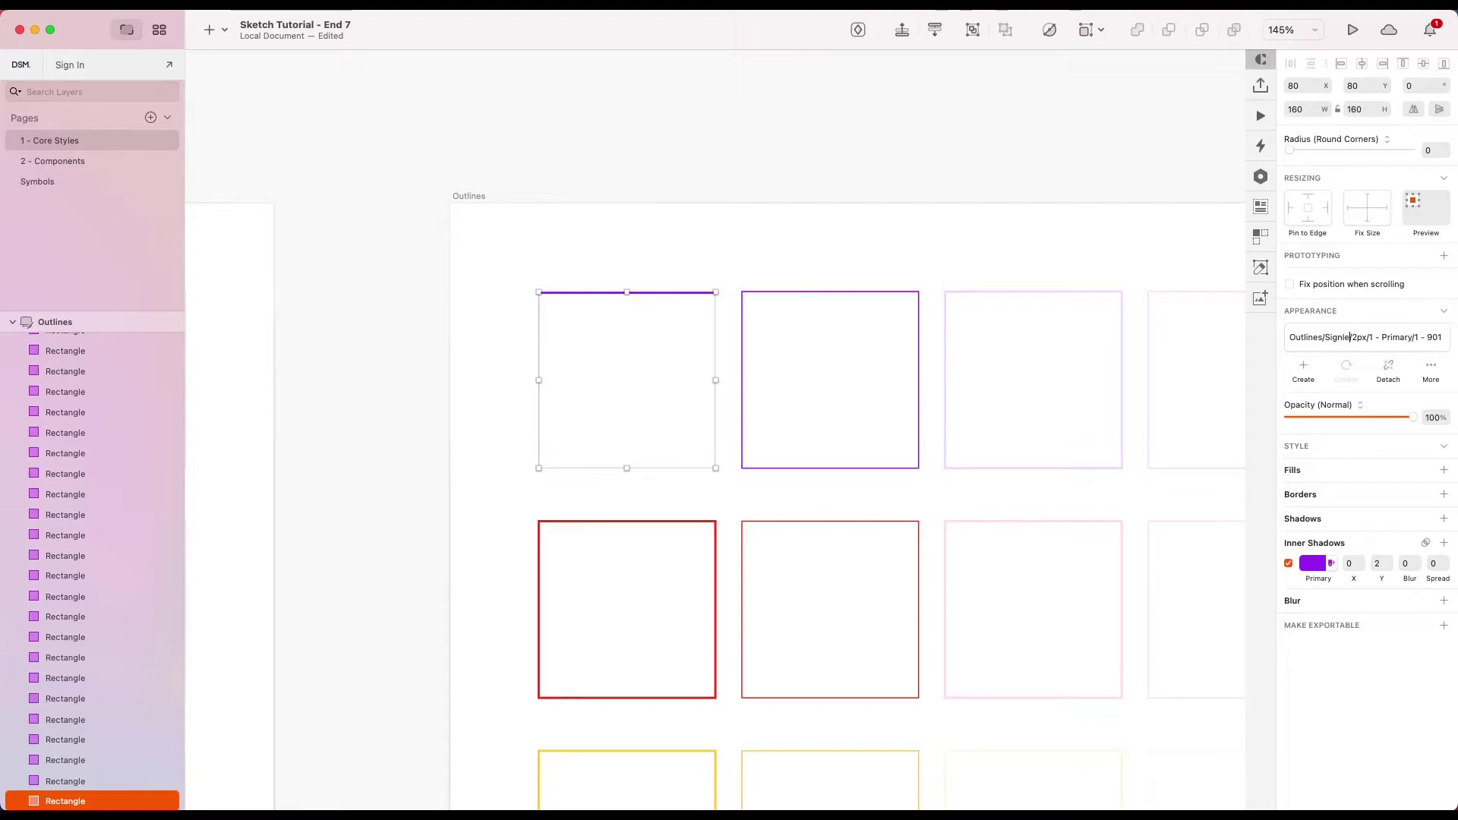
type("-sided")
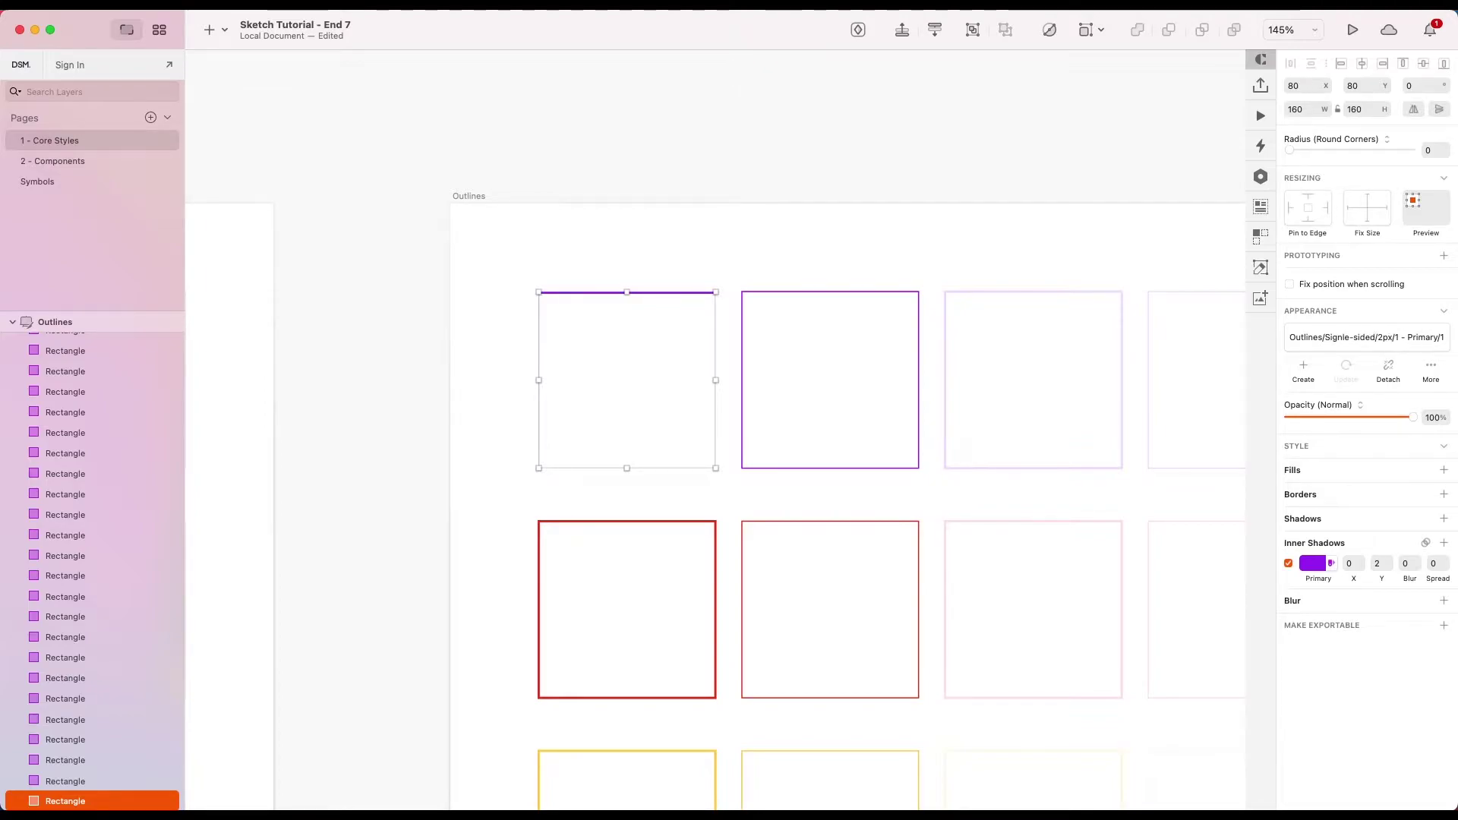
left_click(1399, 337)
key("Right")
key("BackSpace")
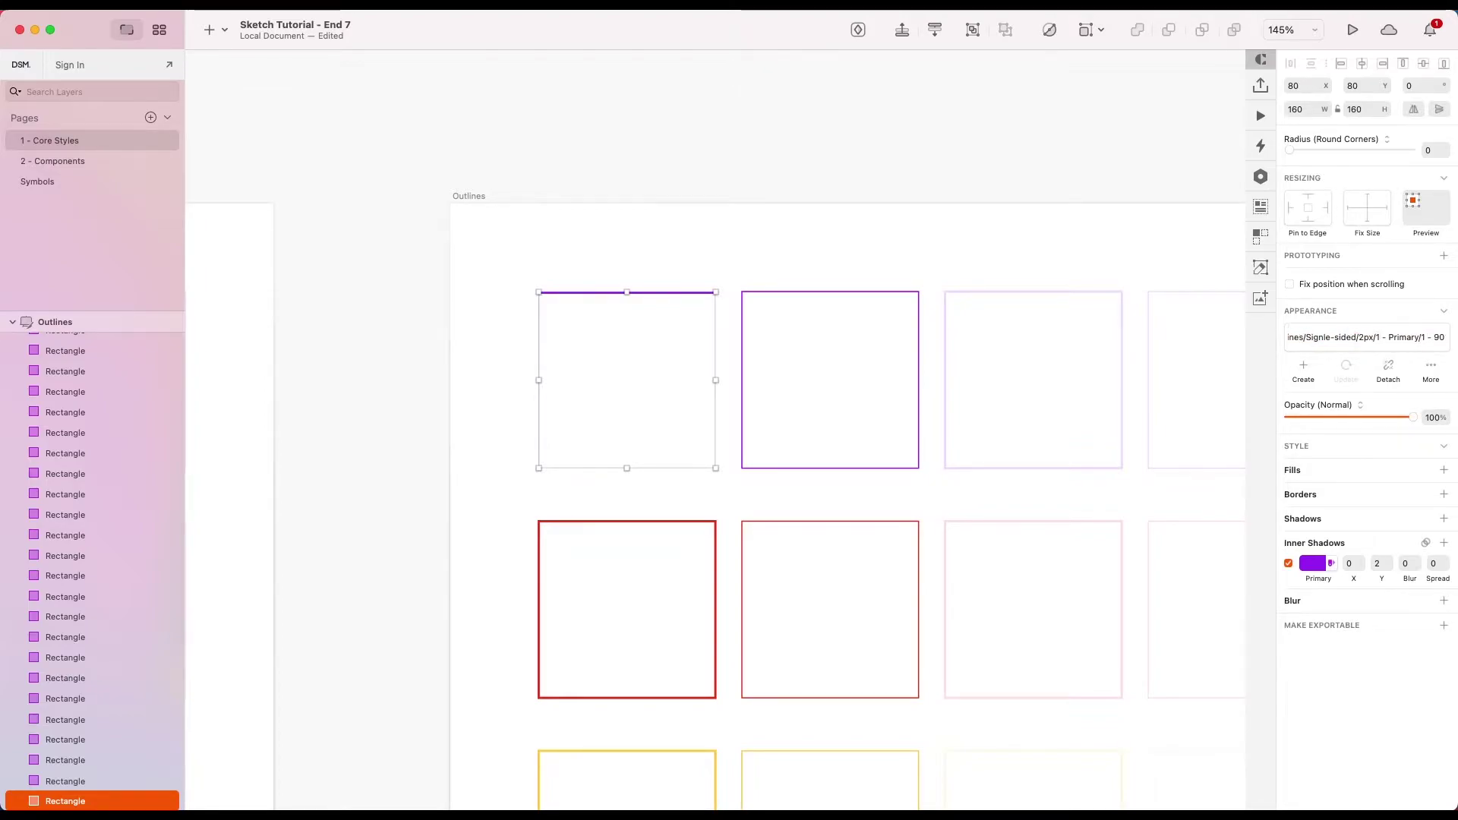
type("0")
key("Return")
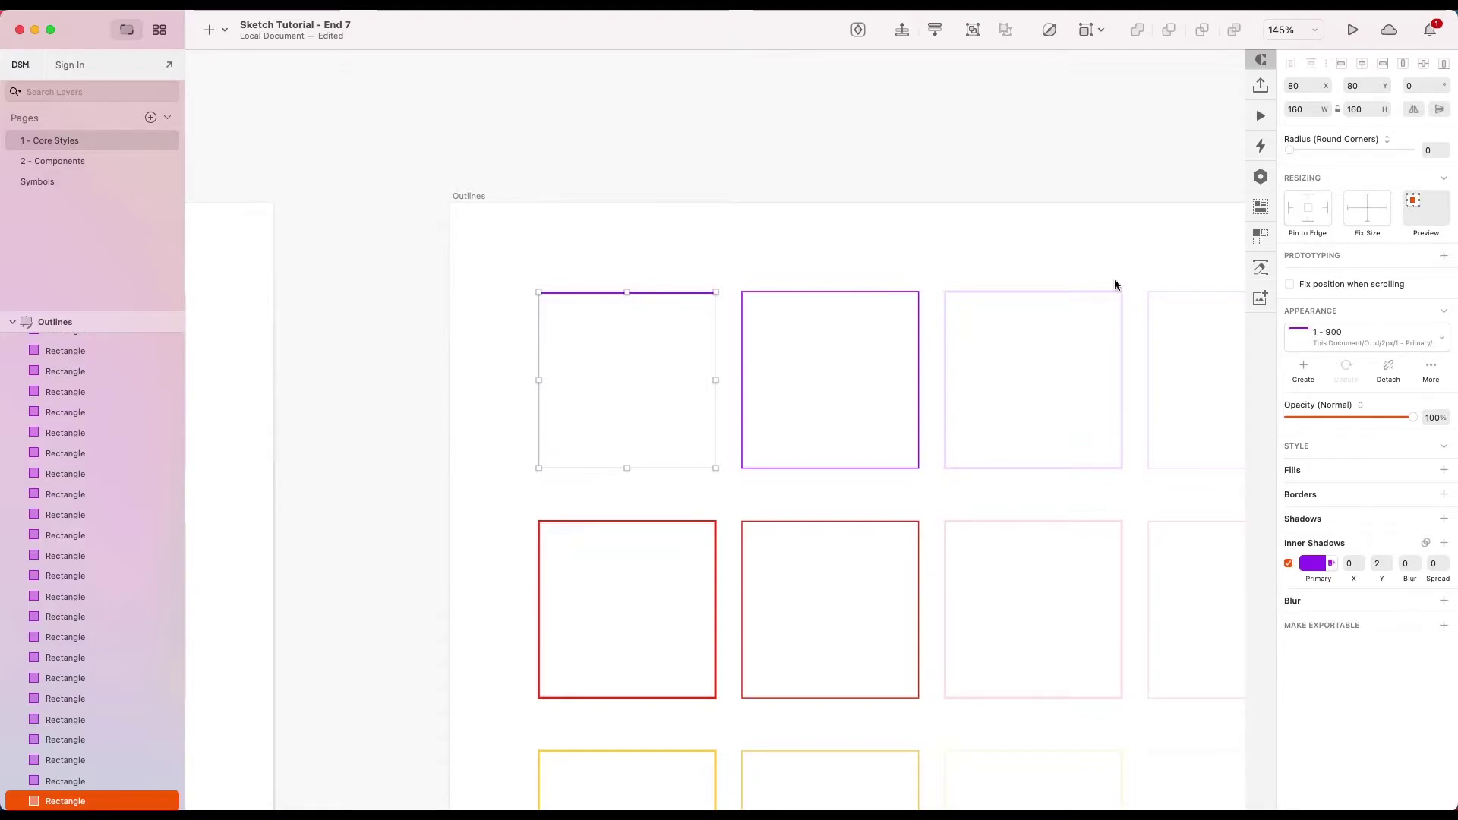
Step: Draw a test rectangle about 188 by 135 on the empty canvas above the second Outlines artboard
left_click(724, 258)
scroll(724, 258, "down", 3)
scroll(724, 258, "up", 5)
key("r")
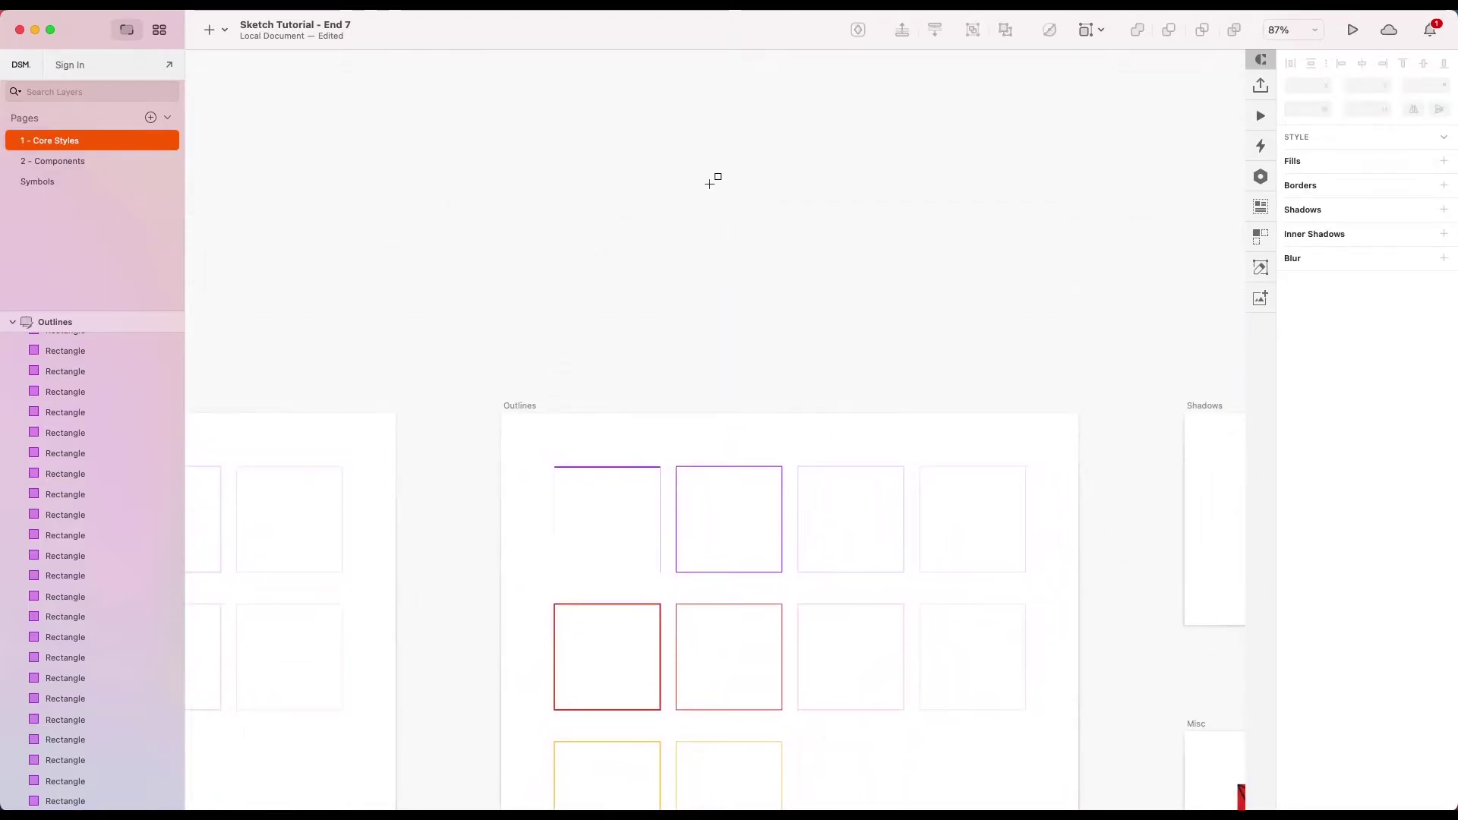
left_click_drag(709, 184, 919, 319)
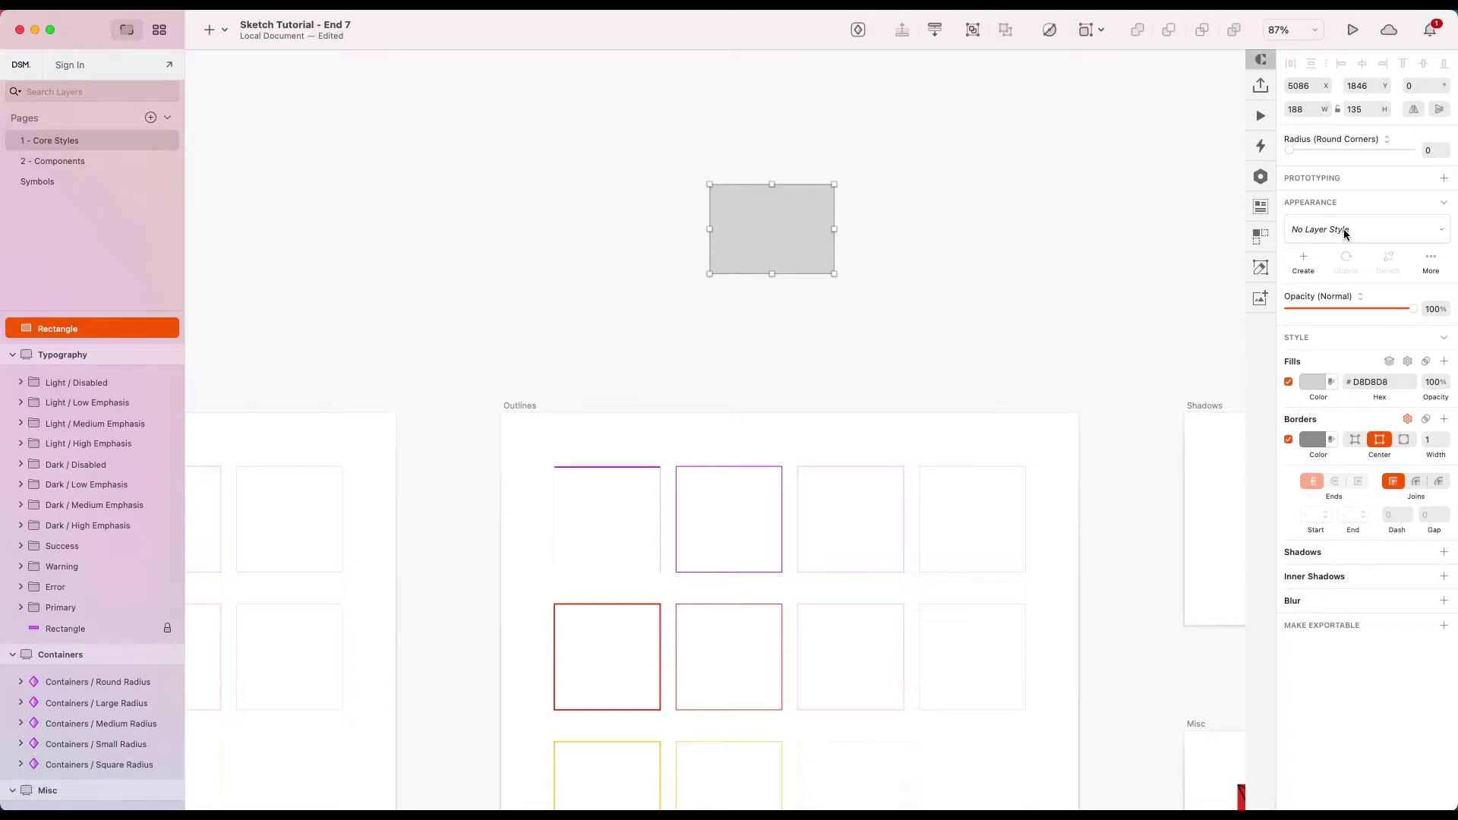
Step: Apply this document's Outlines / Signle-sided / 2px / 1 - Primary / 1 - 900 layer style to the test rectangle
left_click(1345, 229)
mouse_move(1289, 281)
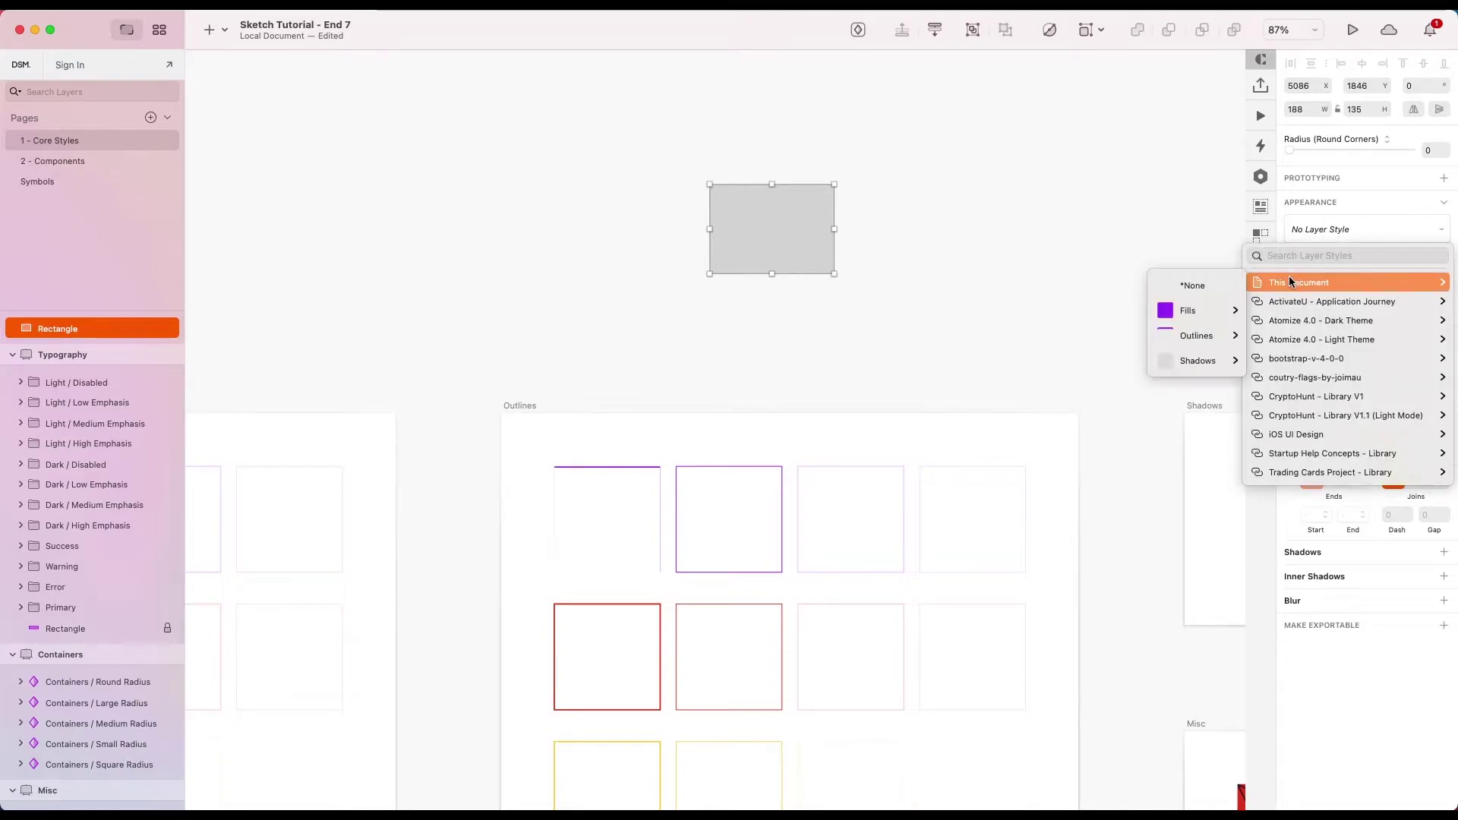
mouse_move(1196, 335)
mouse_move(1132, 332)
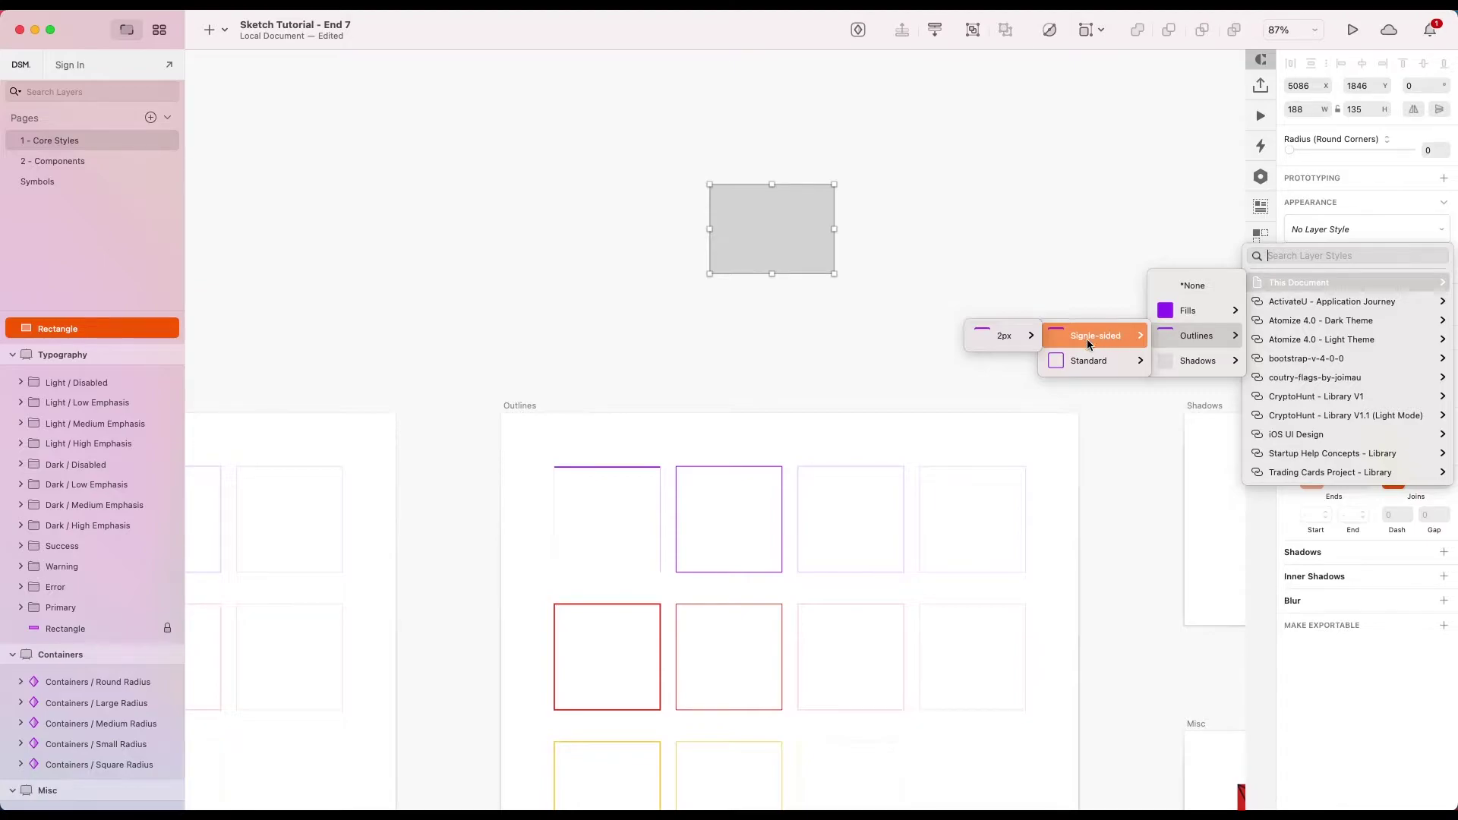
mouse_move(1027, 341)
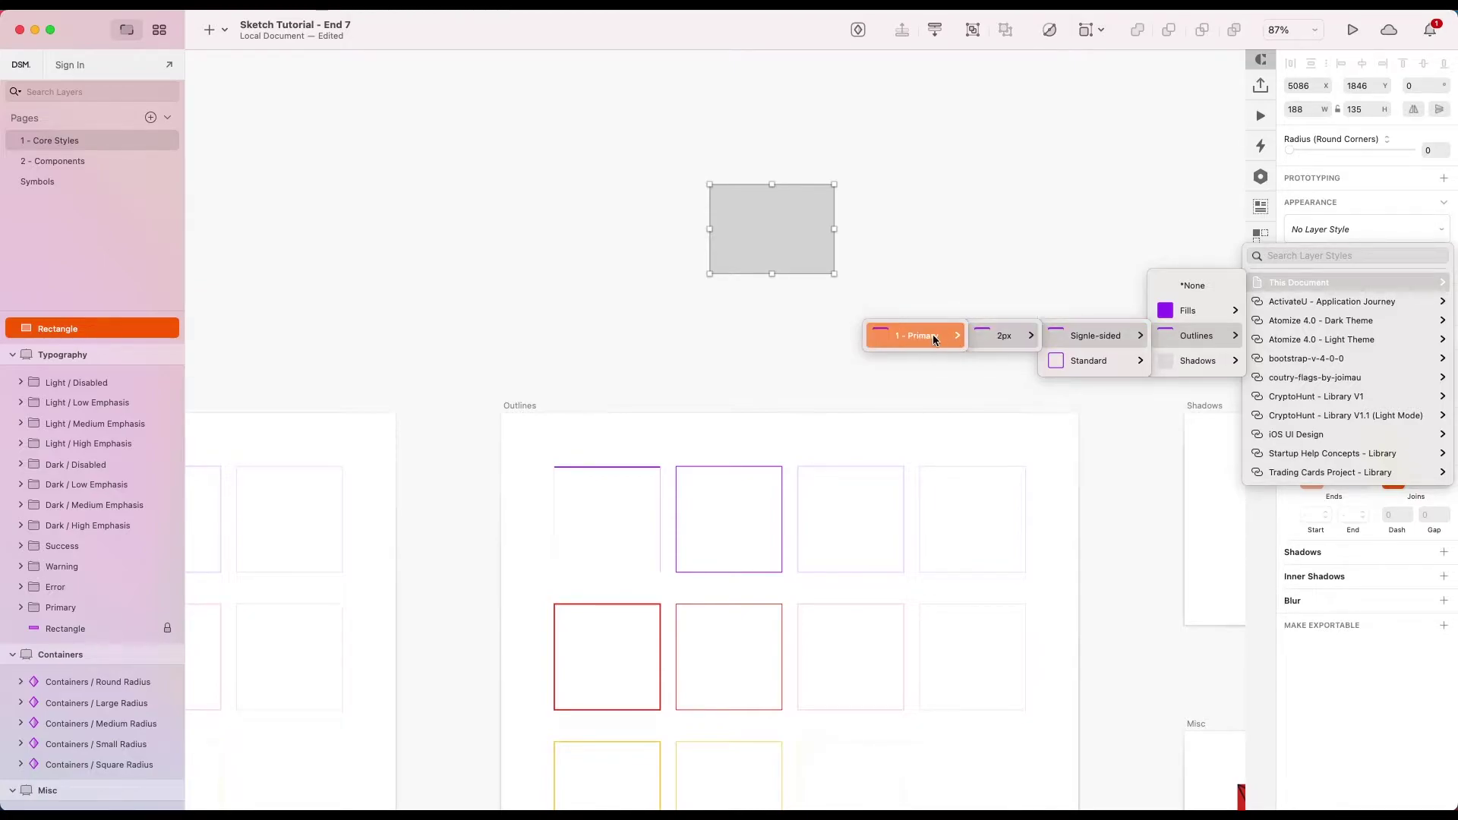
mouse_move(922, 334)
left_click(849, 334)
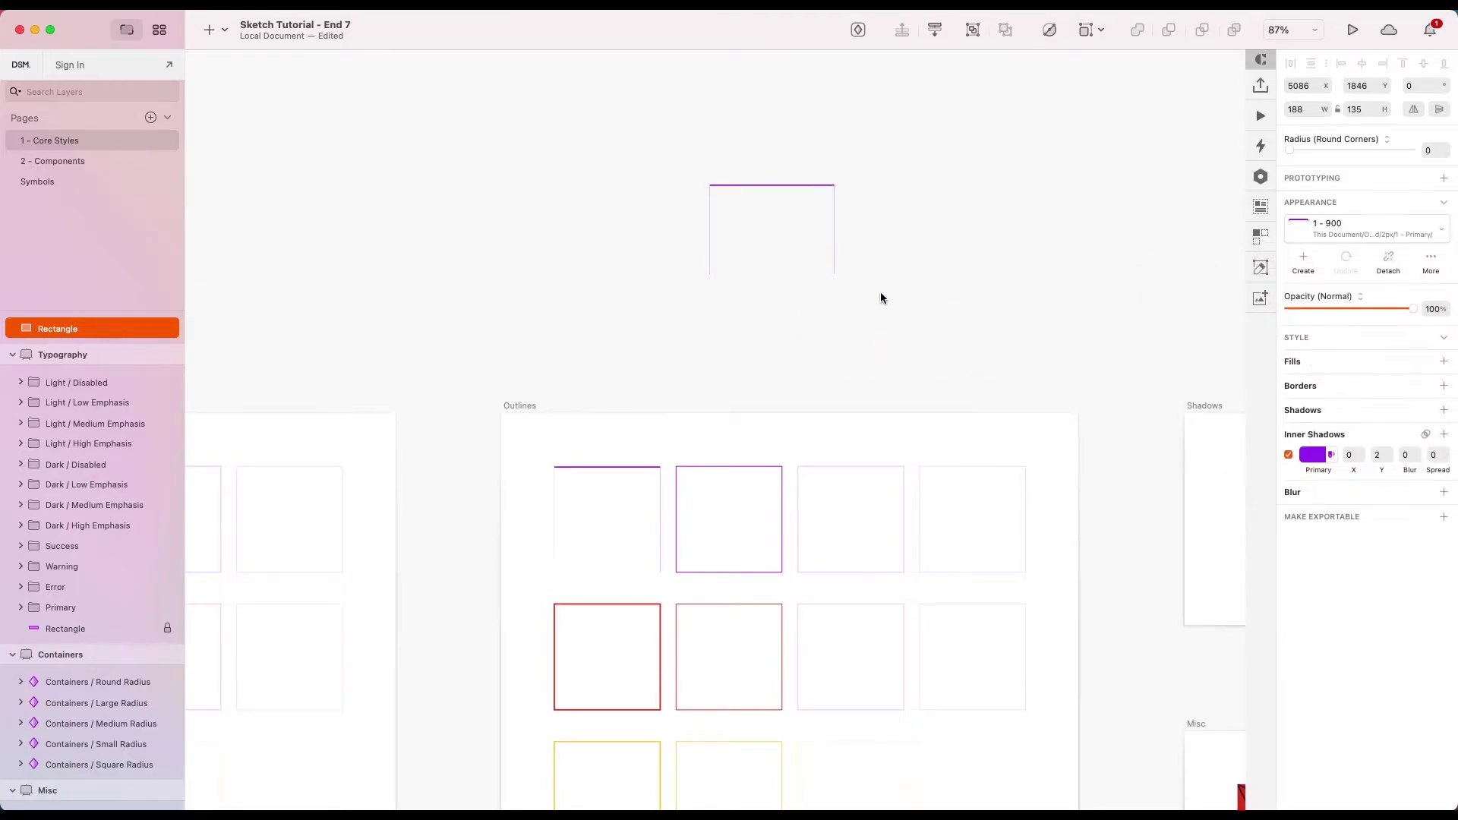
Step: Examine the overrides of the Square Radius container symbol, including its outline, and compare the two Outlines artboards
scroll(795, 235, "down", 5)
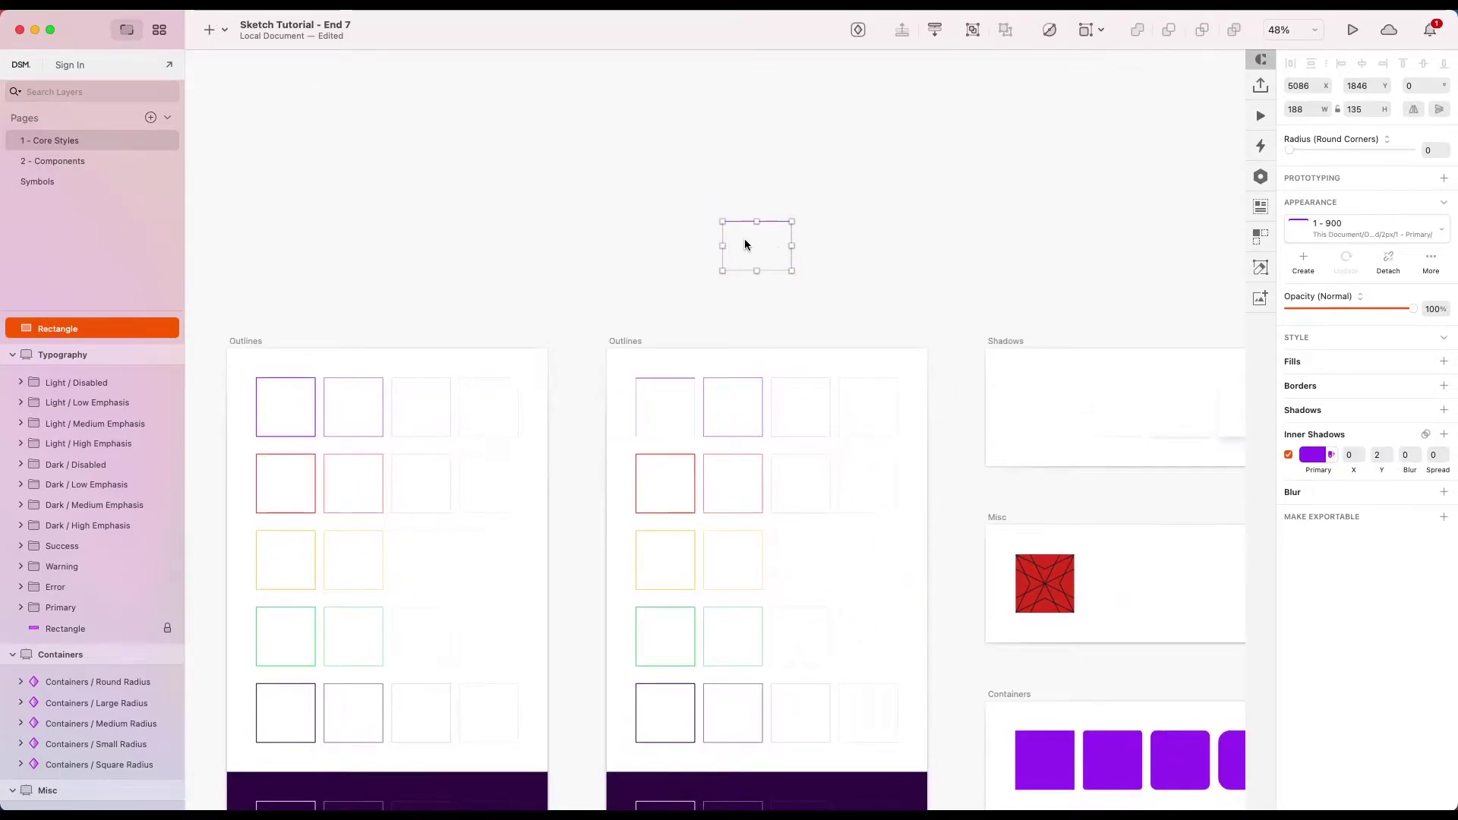
scroll(745, 240, "up", 2)
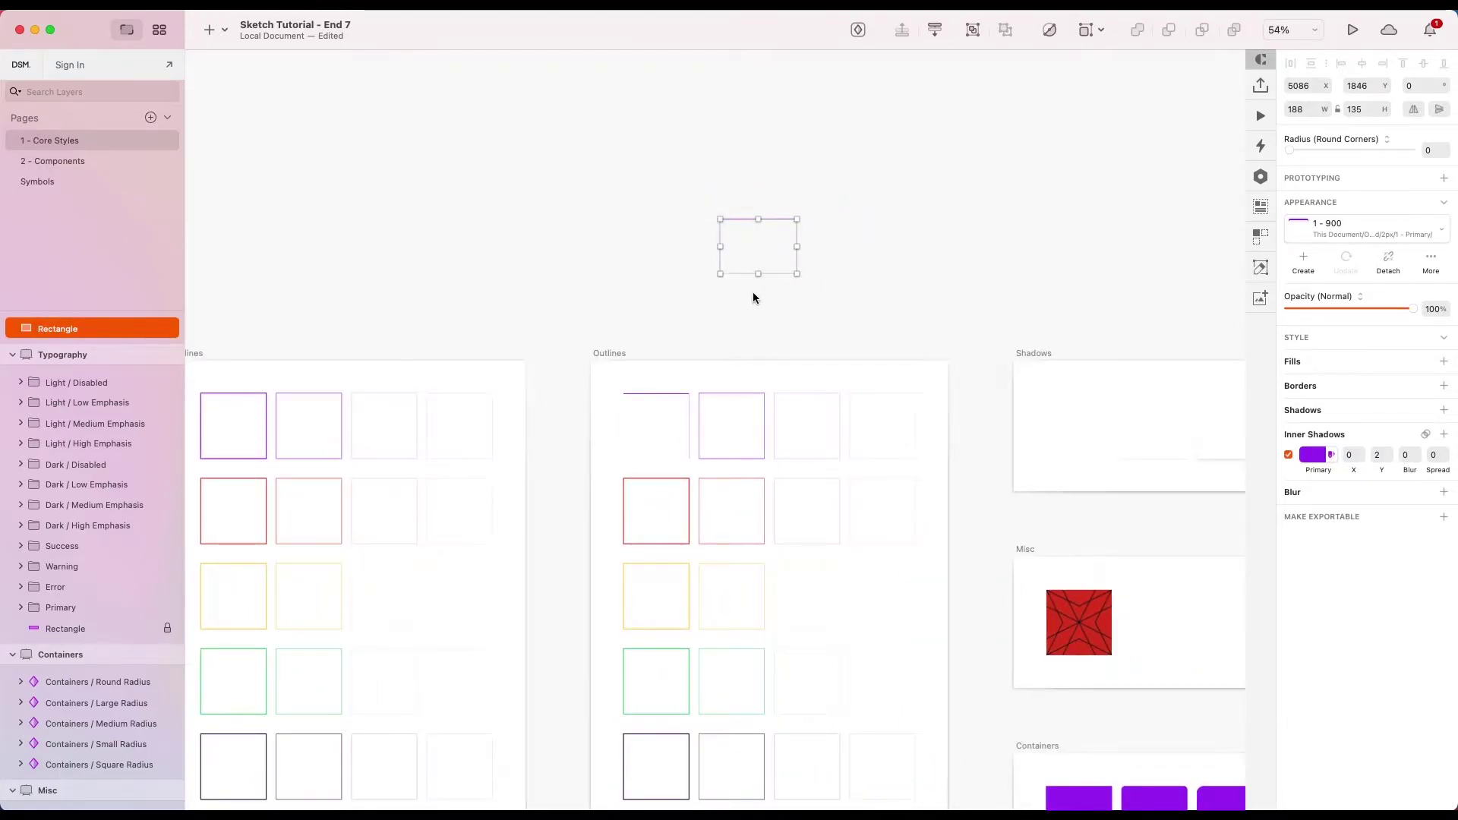
scroll(808, 280, "down", 5)
scroll(808, 280, "right", 3)
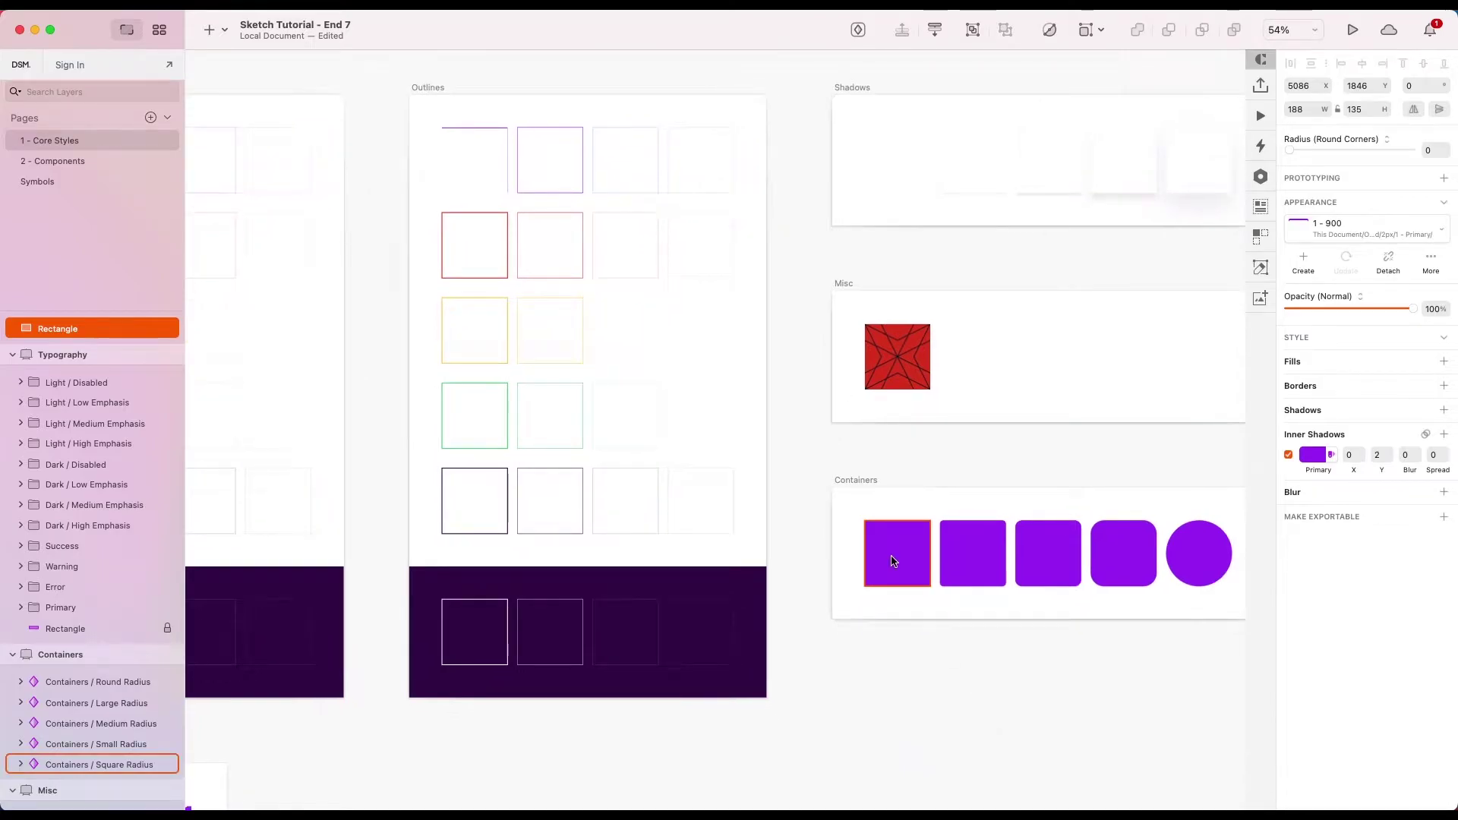
left_click(893, 560)
scroll(894, 559, "down", 2)
scroll(812, 501, "up", 10)
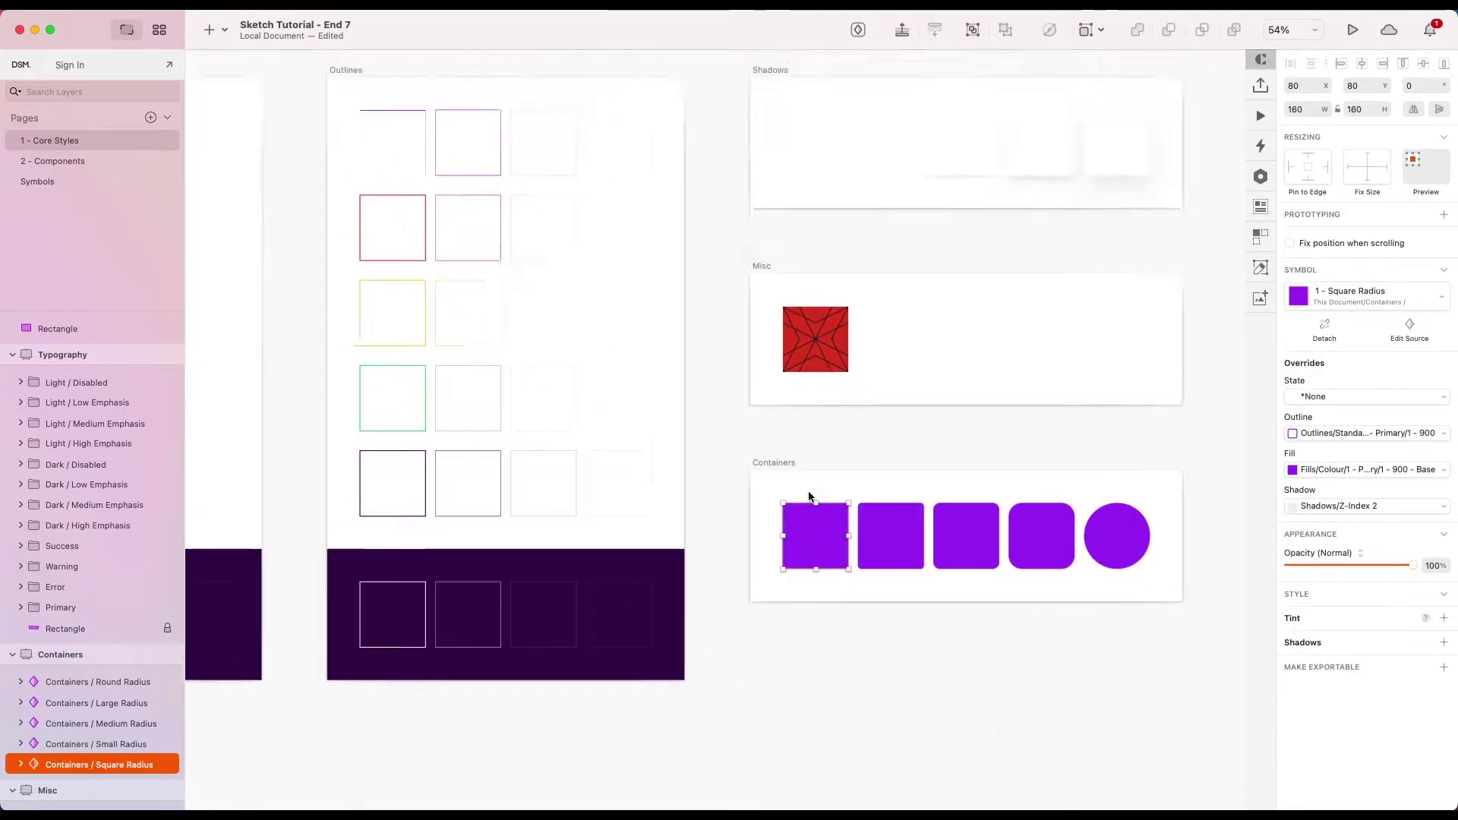
scroll(808, 495, "left", 3)
scroll(777, 396, "down", 2)
scroll(667, 324, "up", 2)
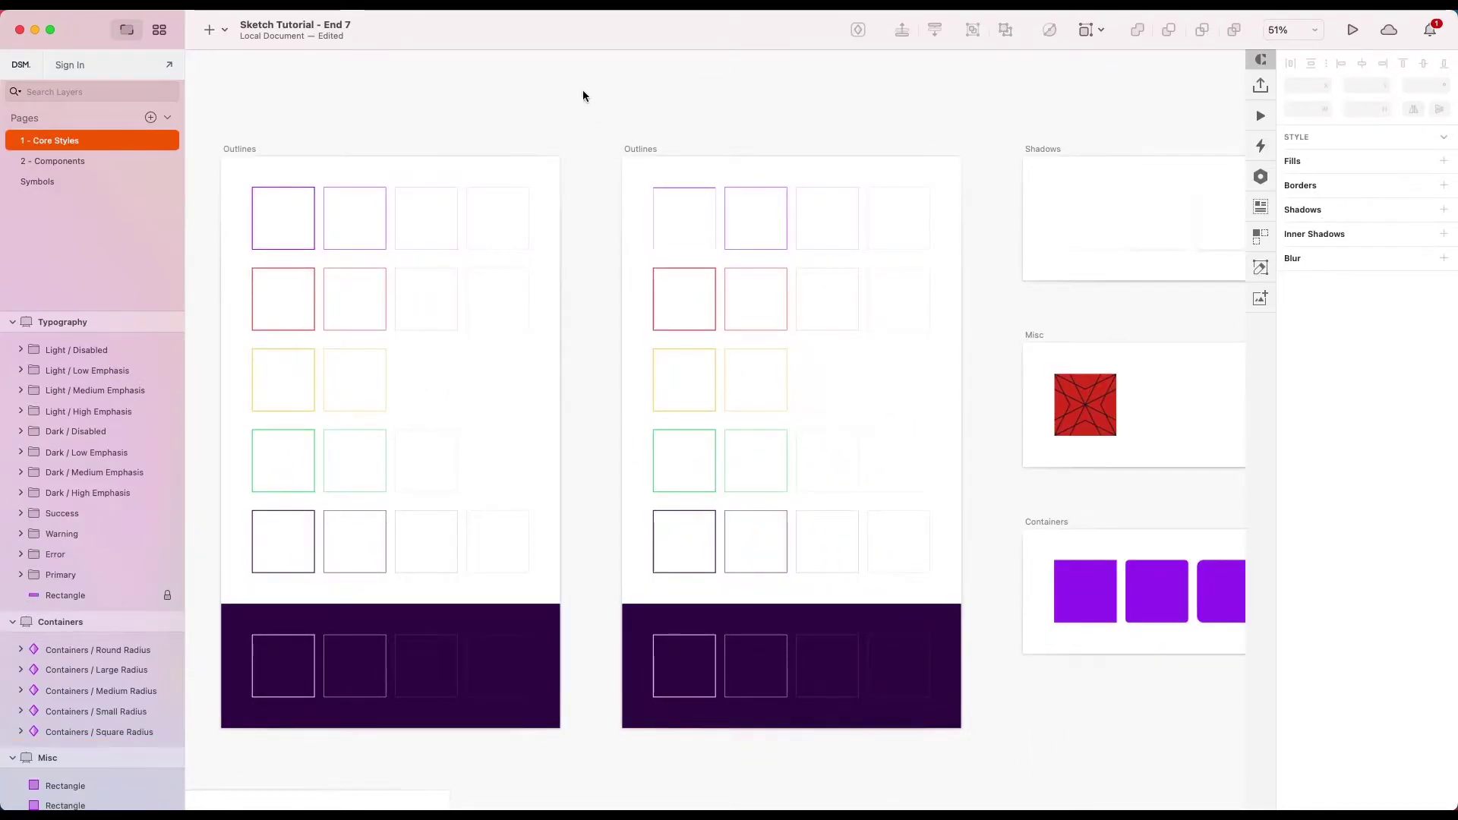
Step: Replace the border of the second purple square in the second Outlines artboard with an inner shadow in the Primary colour
scroll(836, 290, "down", 5)
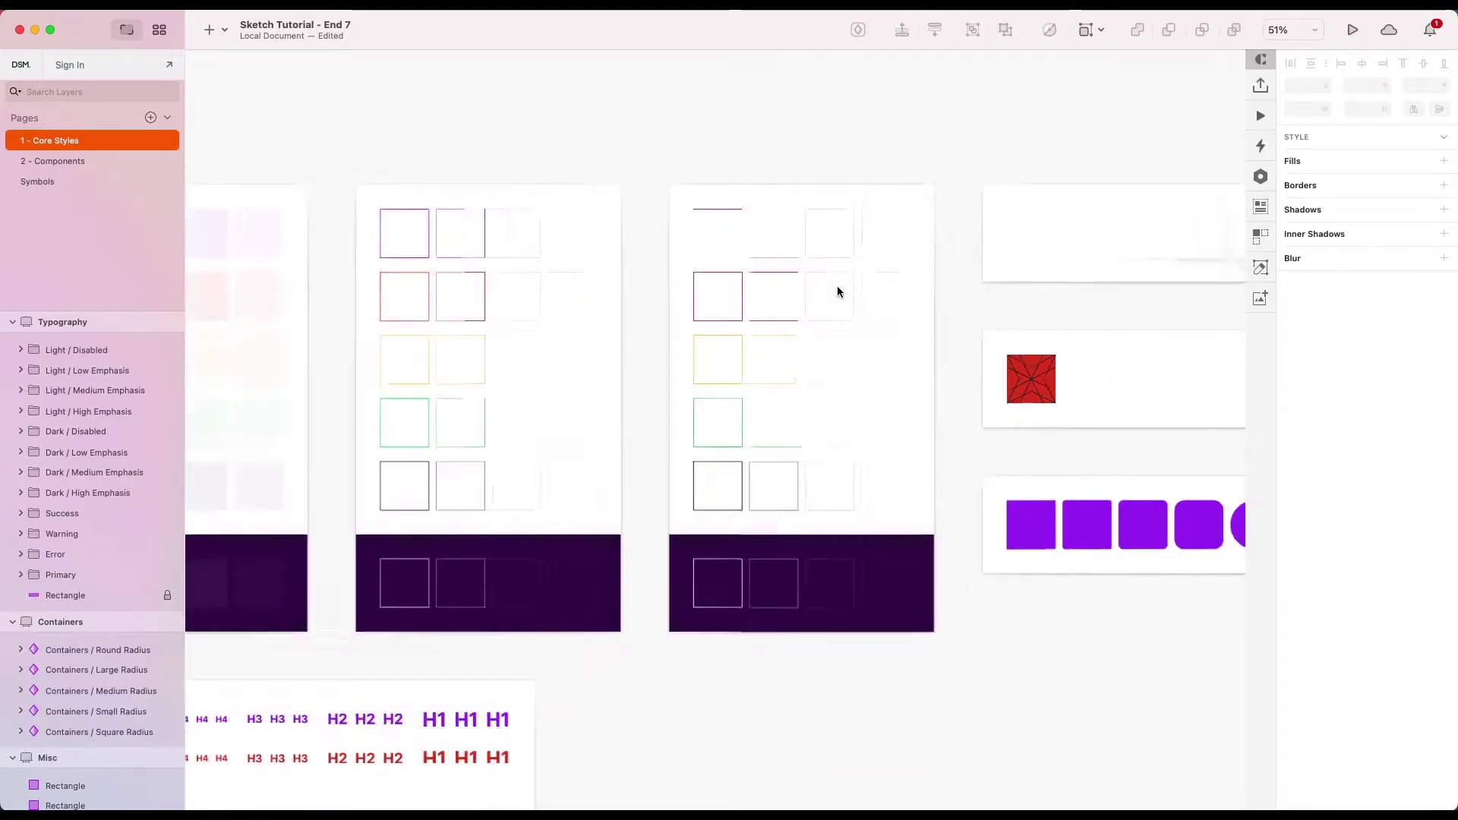
scroll(840, 217, "up", 5)
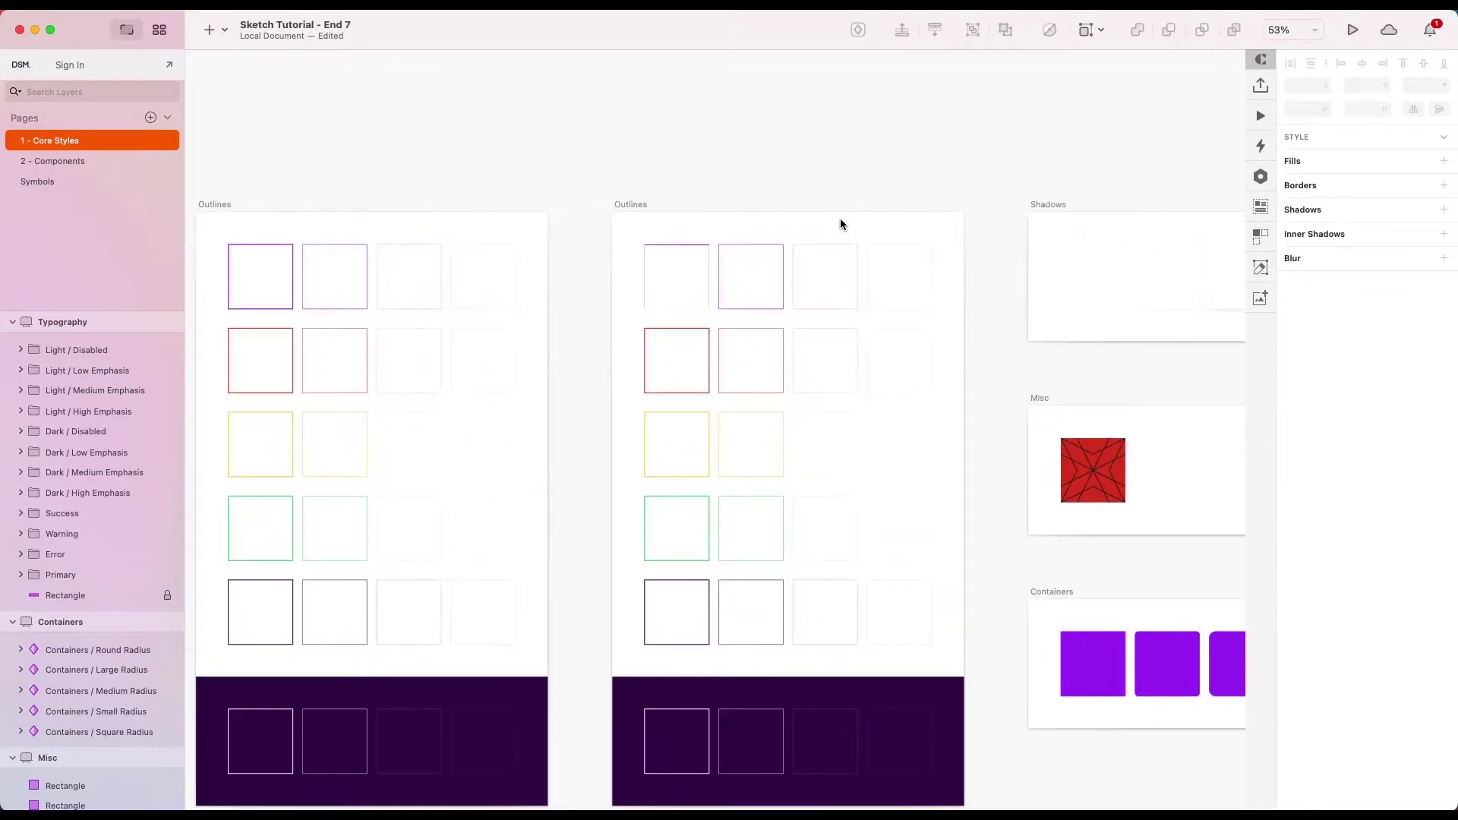
scroll(840, 217, "up", 3)
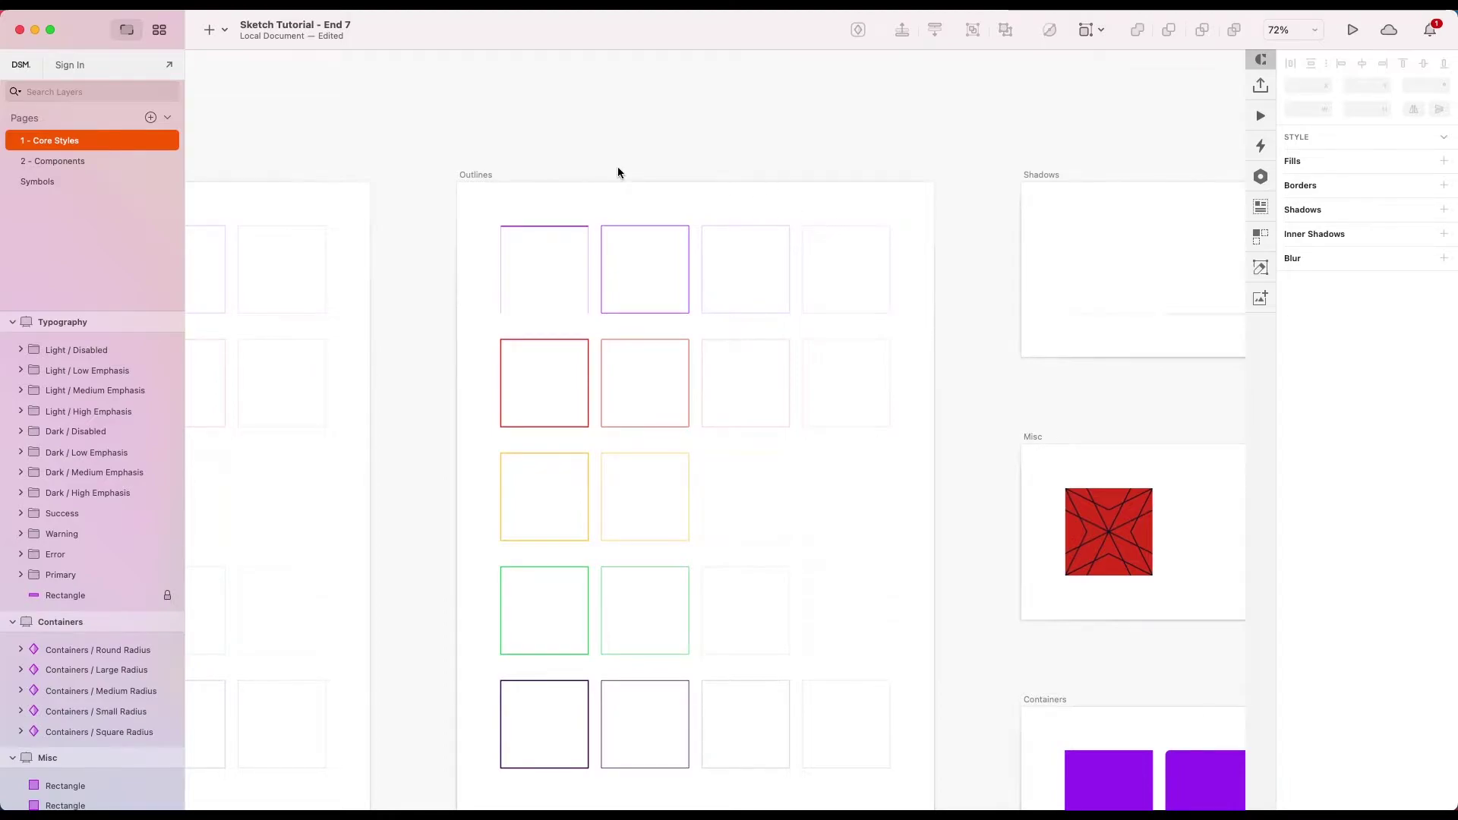
scroll(618, 169, "up", 4)
left_click(595, 272)
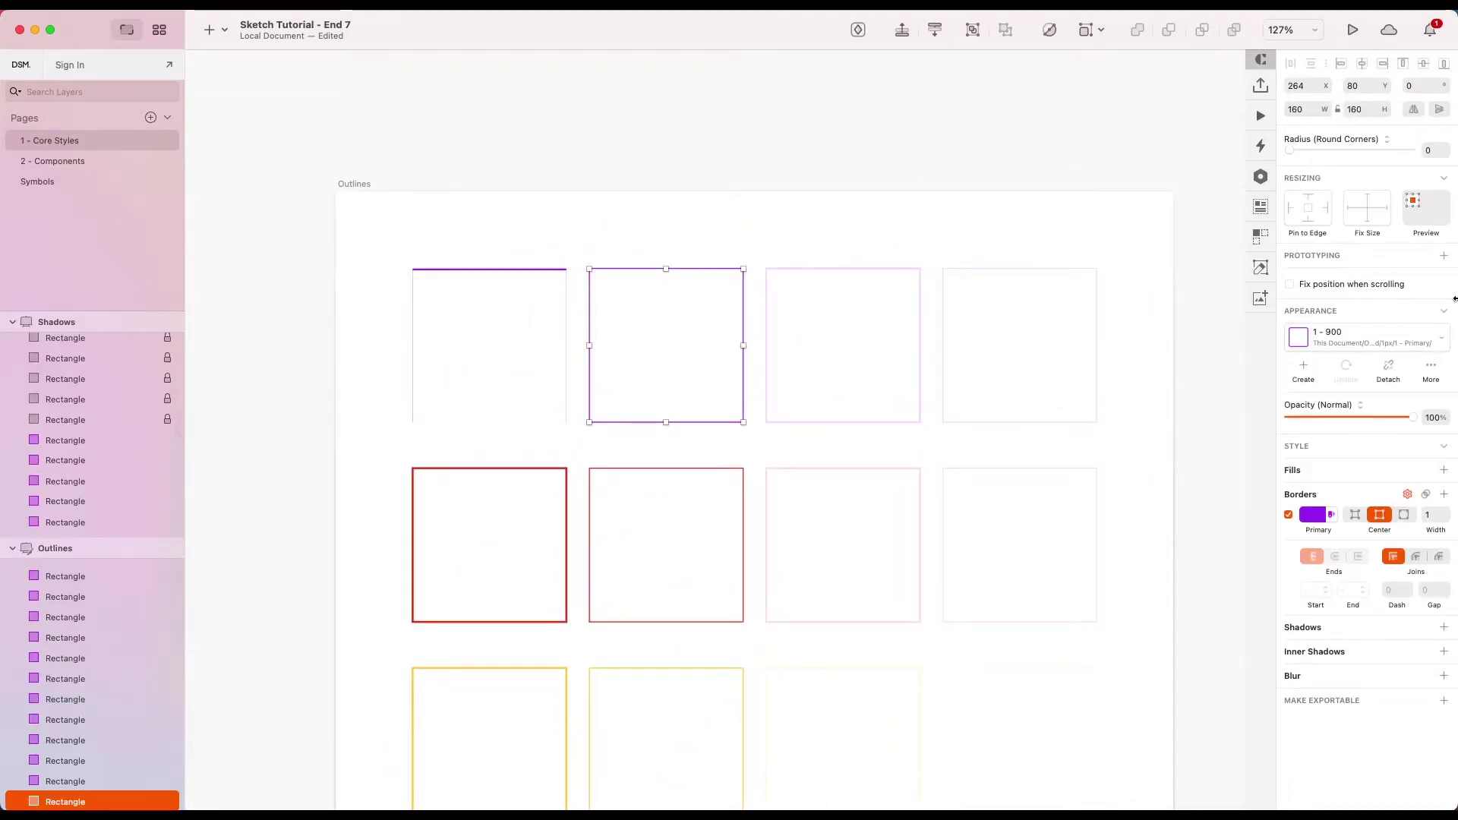
left_click(1288, 515)
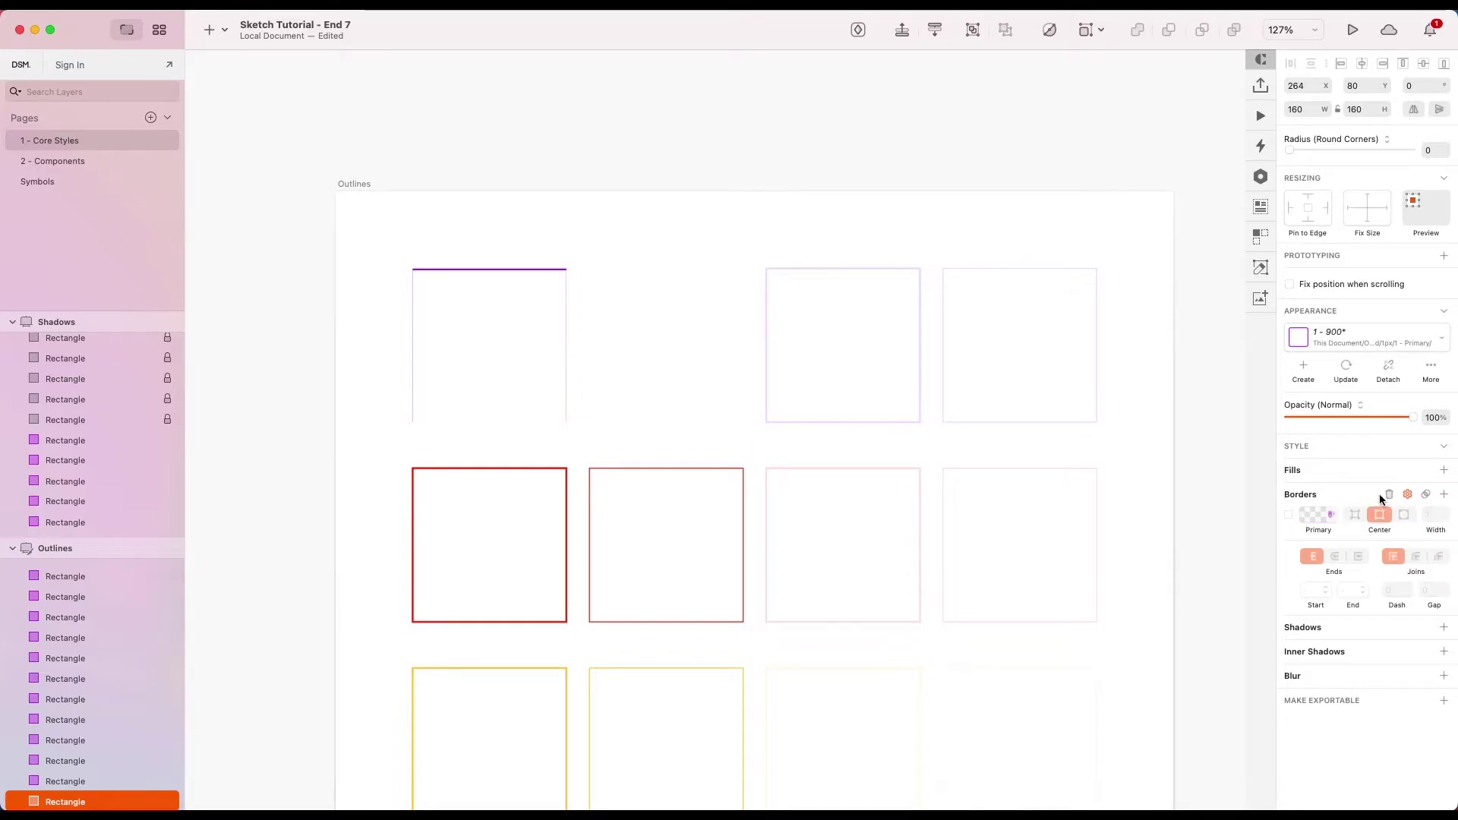
left_click(1390, 494)
left_click(1445, 542)
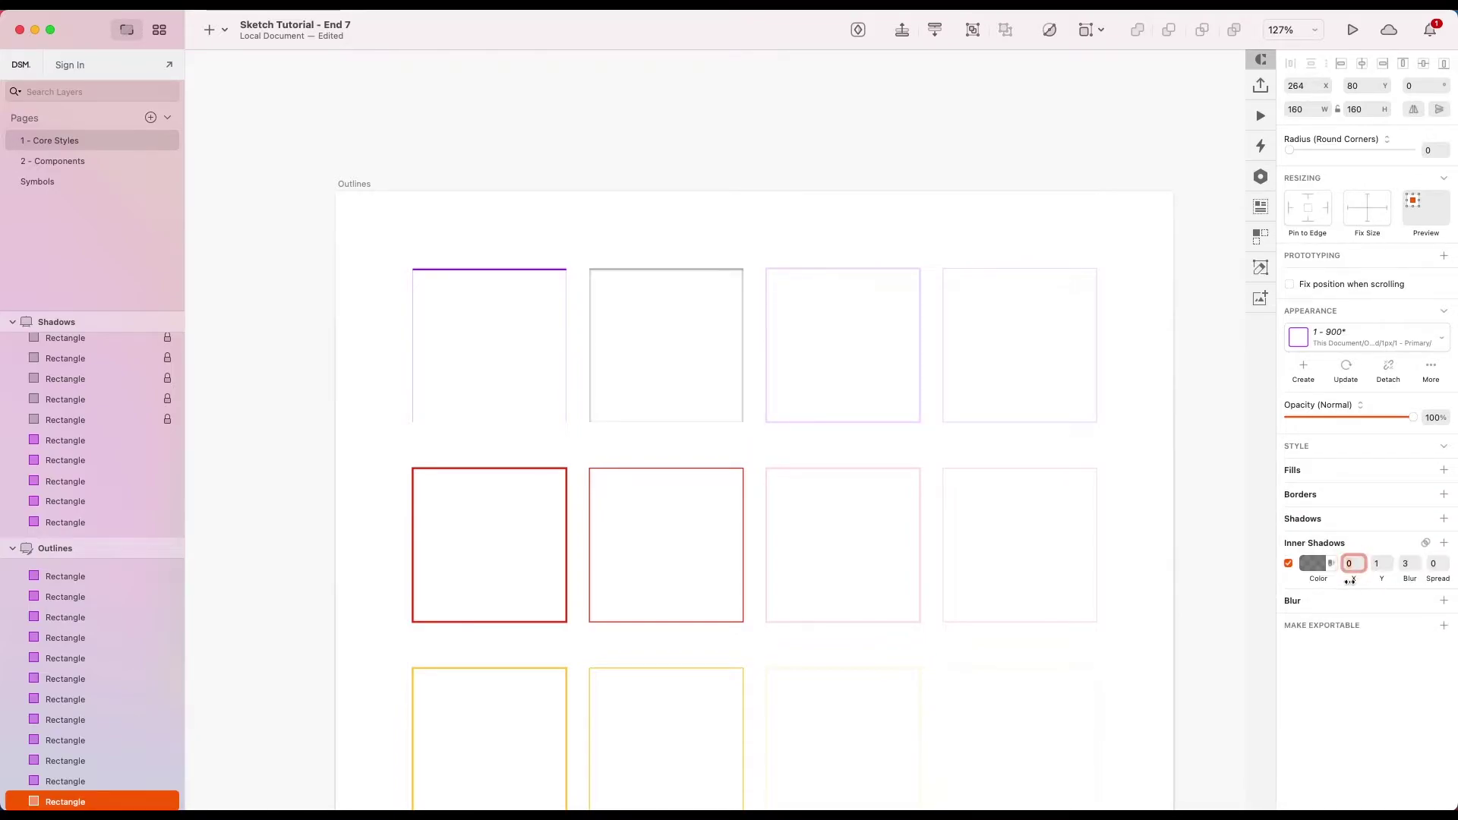
left_click(1314, 563)
left_click(1315, 627)
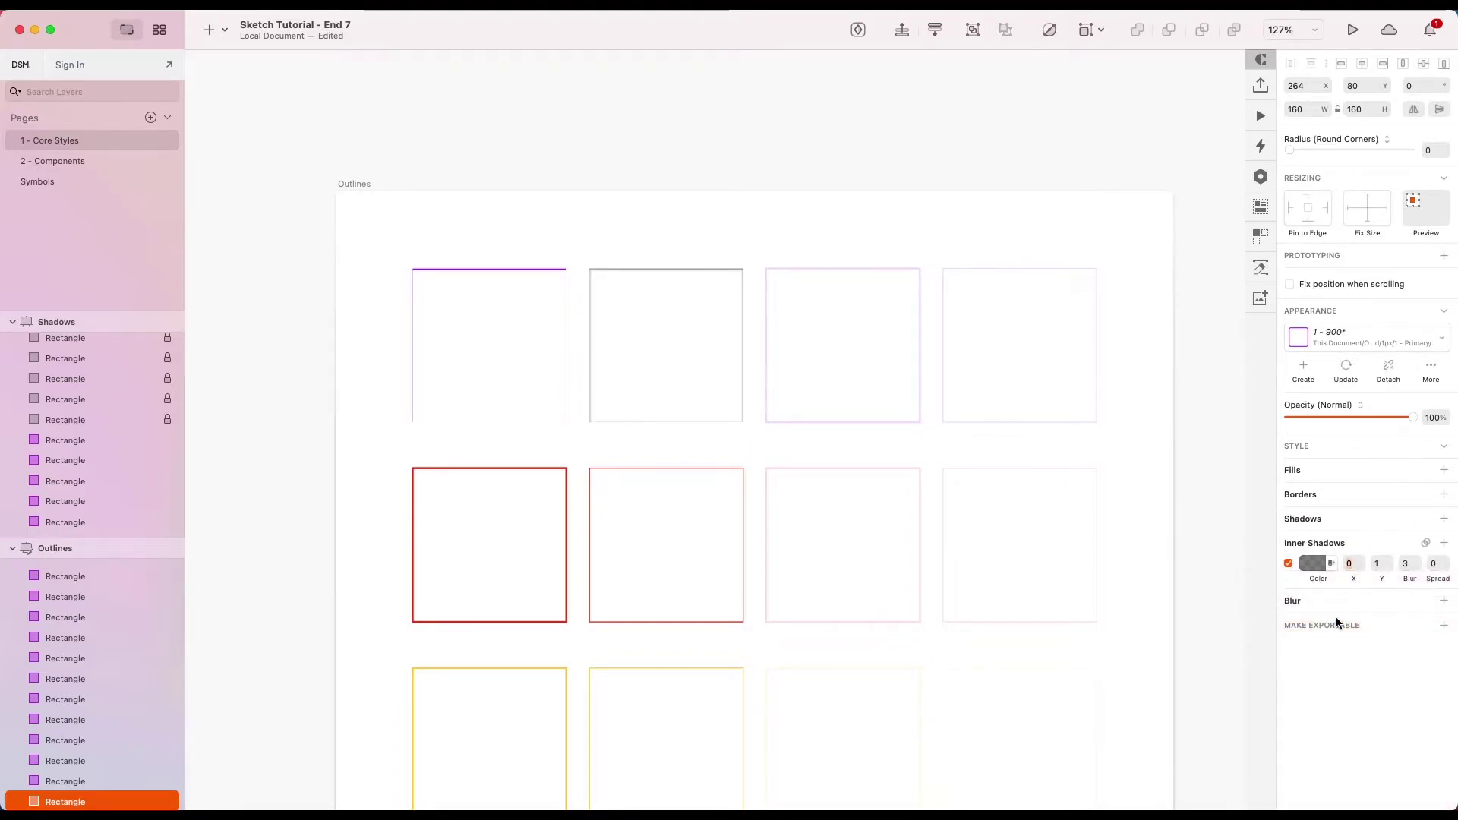
Step: Set the second purple square's inner shadow to a Y offset of 1 and a blur of 0
left_click(1380, 566)
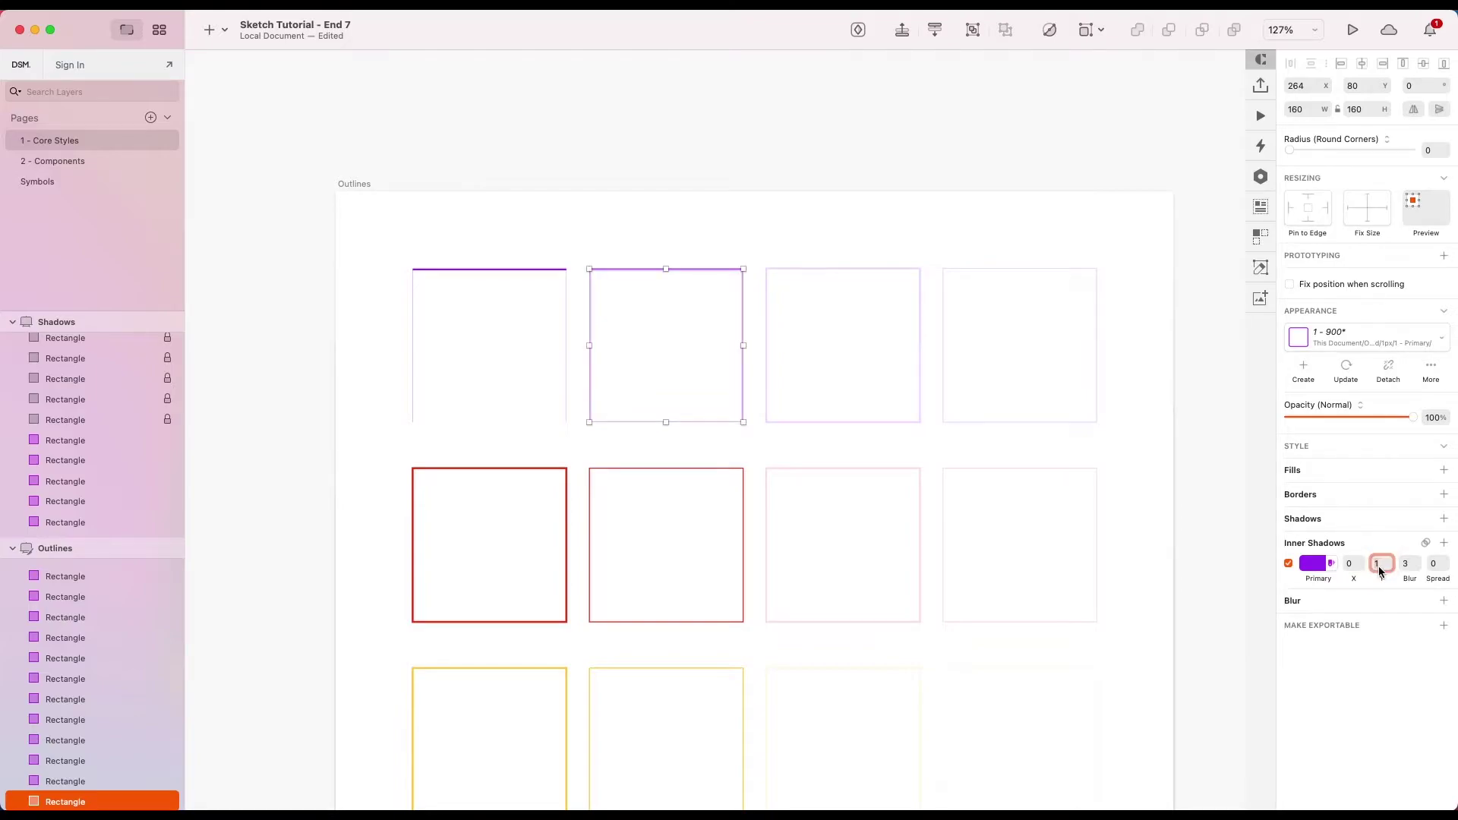
left_click(1405, 563)
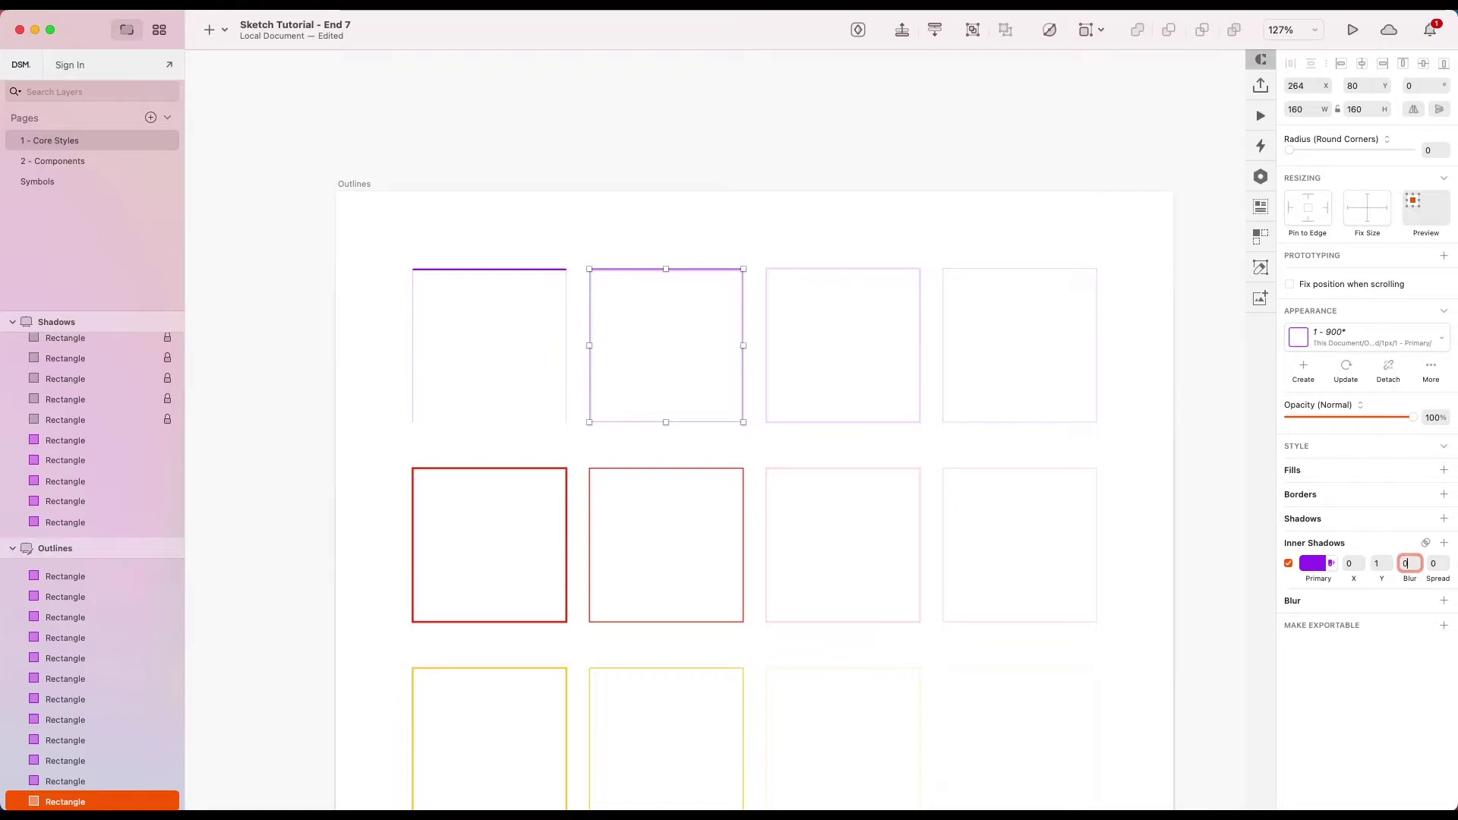
type("0")
key("Return")
Step: Create a layer style from the second purple square, named Outlines/Single-sided/1px/1 - Primary/1 - 900
left_click(1304, 367)
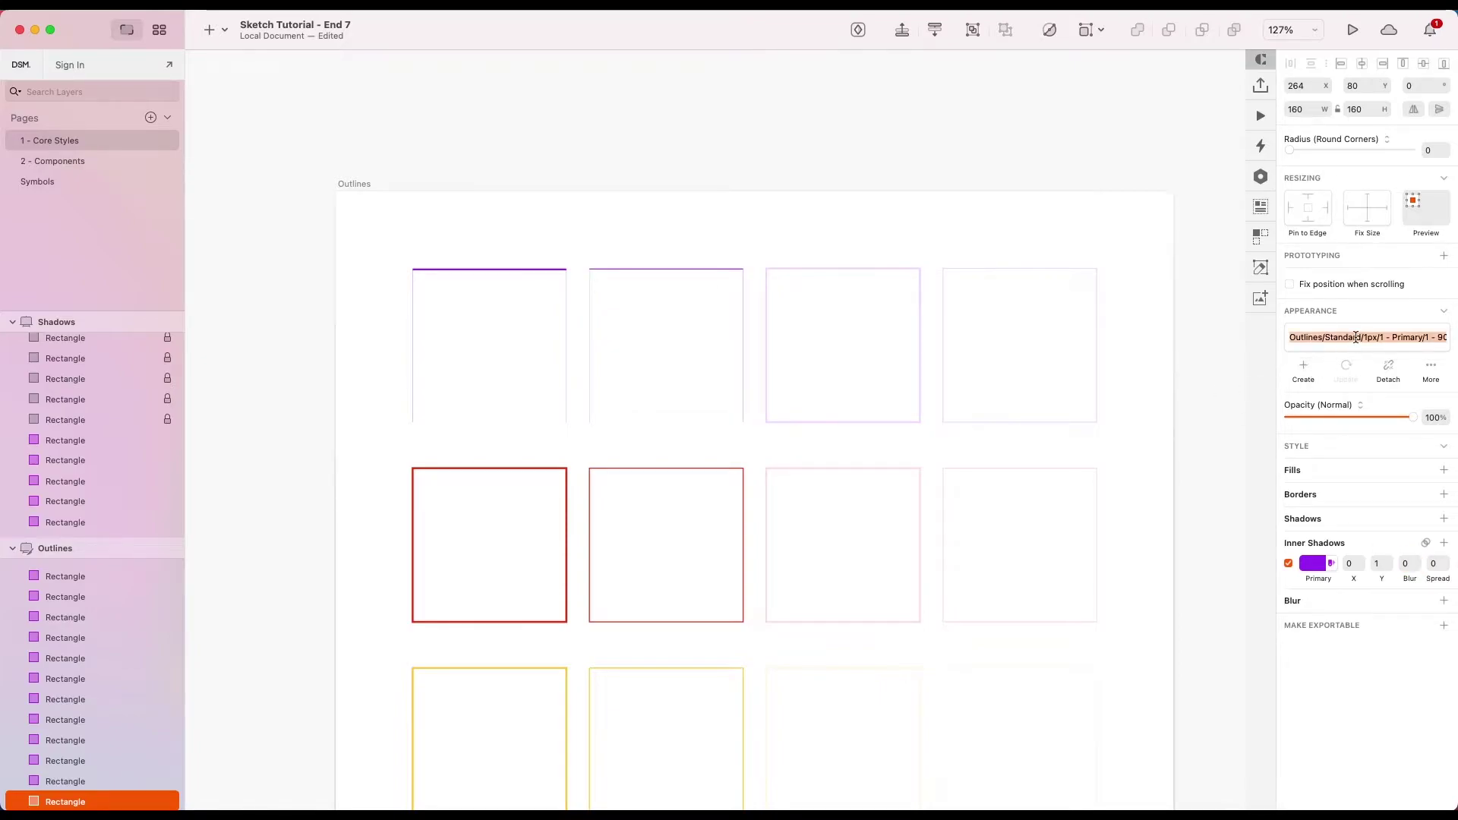
double_click(1358, 336)
type("Single")
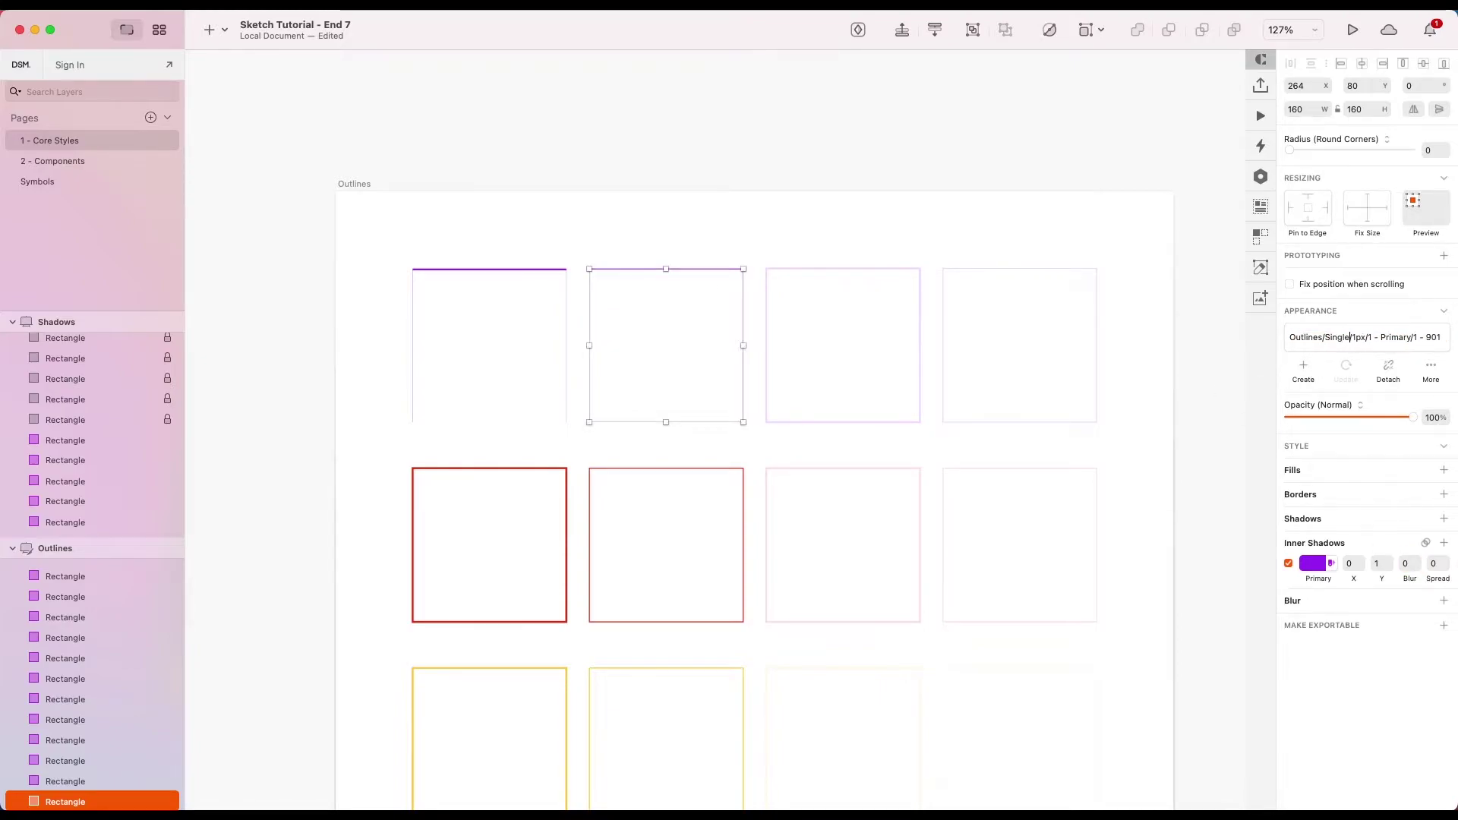
type("-sided")
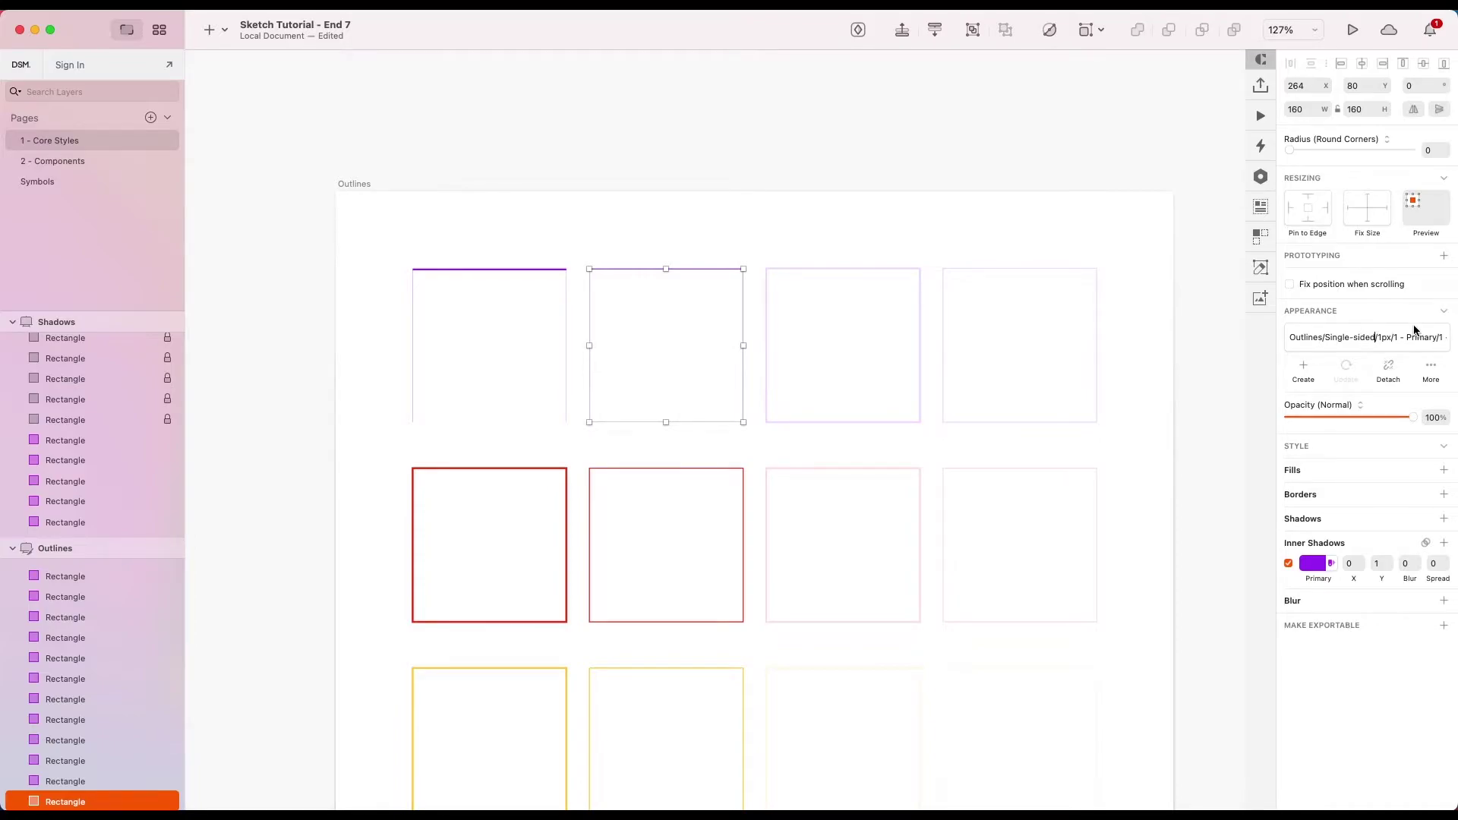
triple_click(1399, 336)
key("Right")
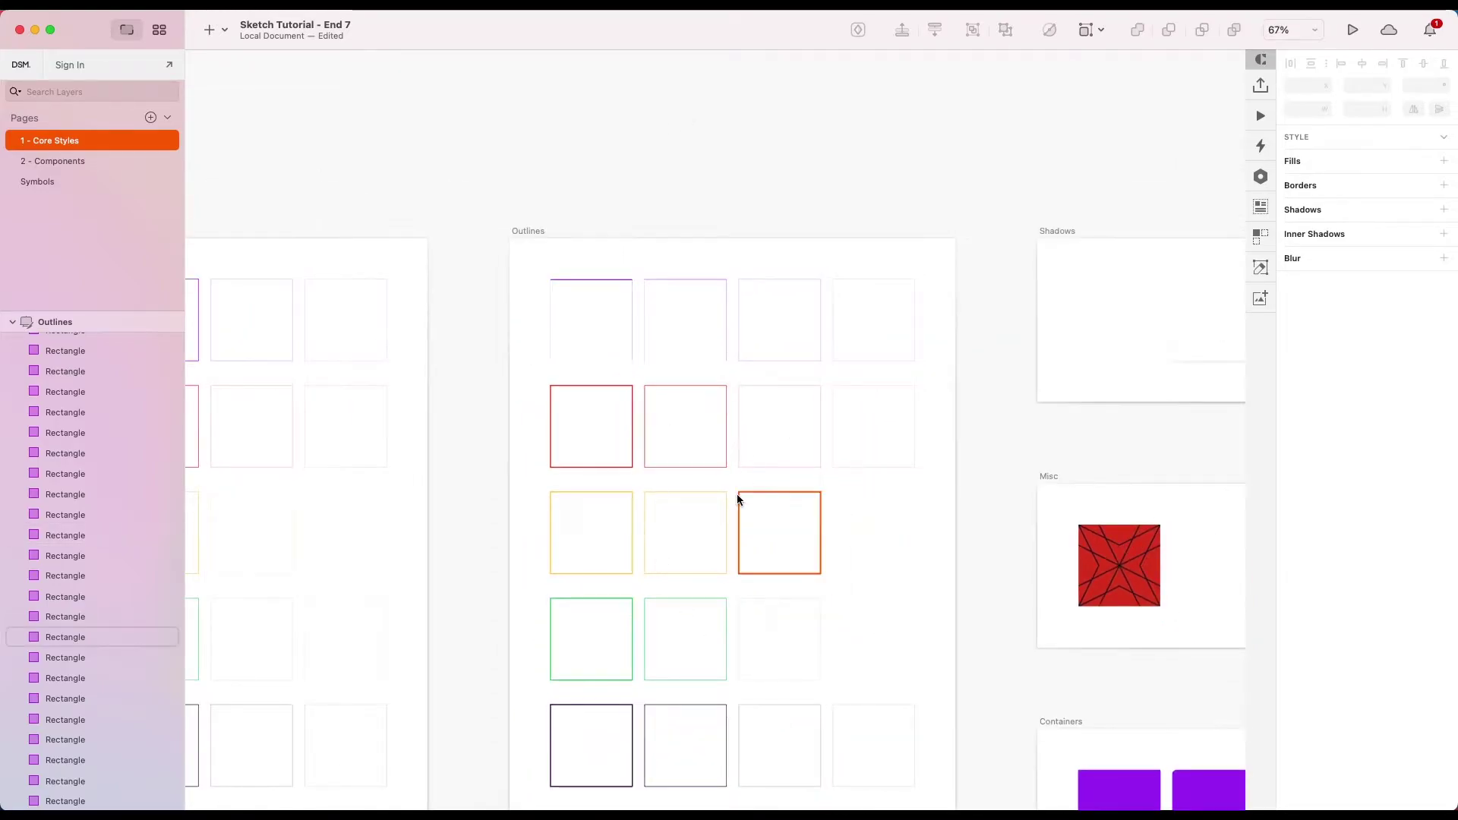
Step: Convert the strong 2px and 1px squares in the red, yellow, green and dark rows to top-only inner shadows saved as single-sided styles
scroll(735, 496, "down", 3)
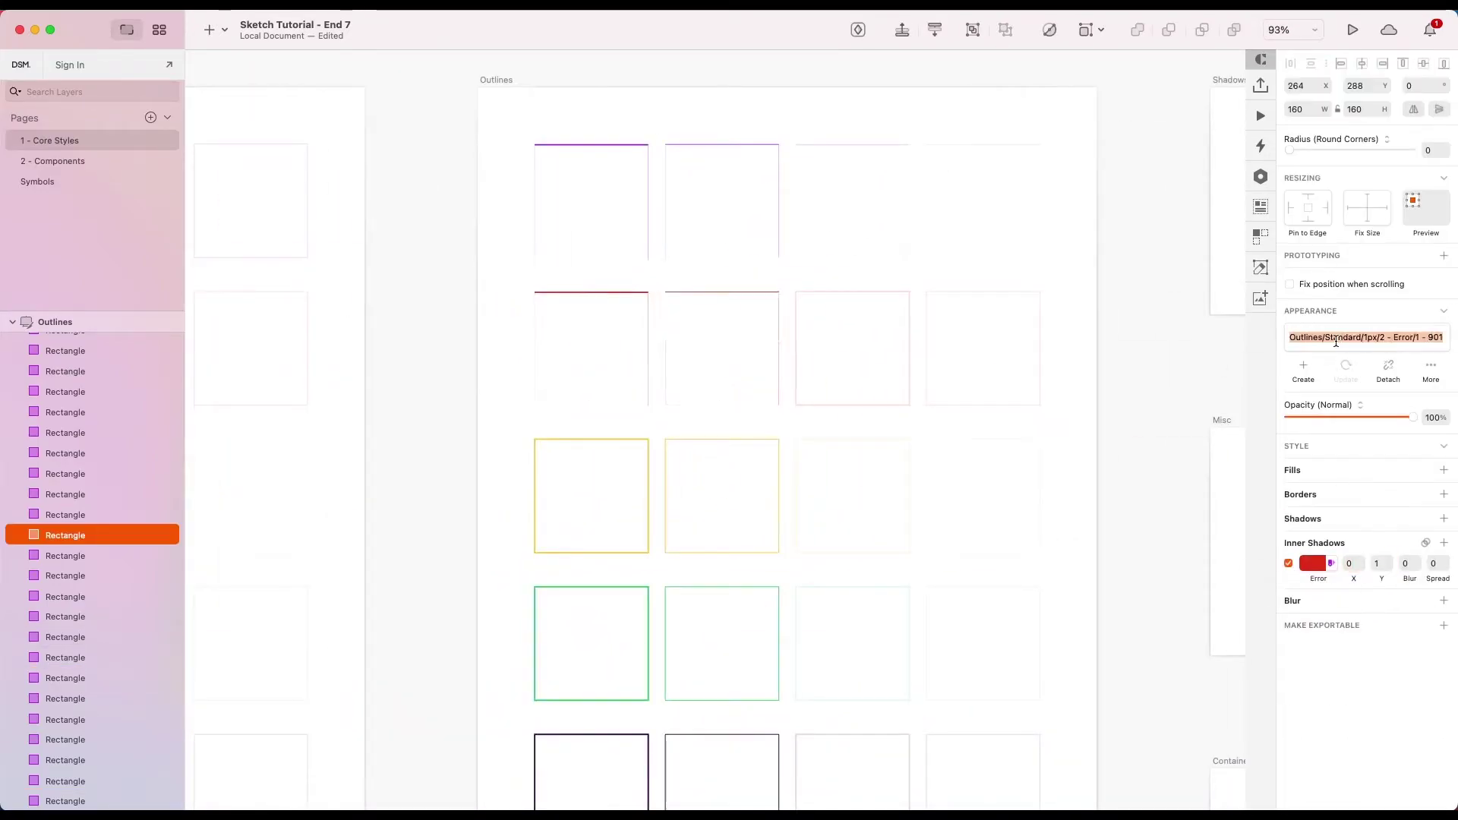
left_click(1379, 562)
scroll(866, 429, "down", 3)
left_click(1380, 562)
scroll(1028, 436, "down", 3)
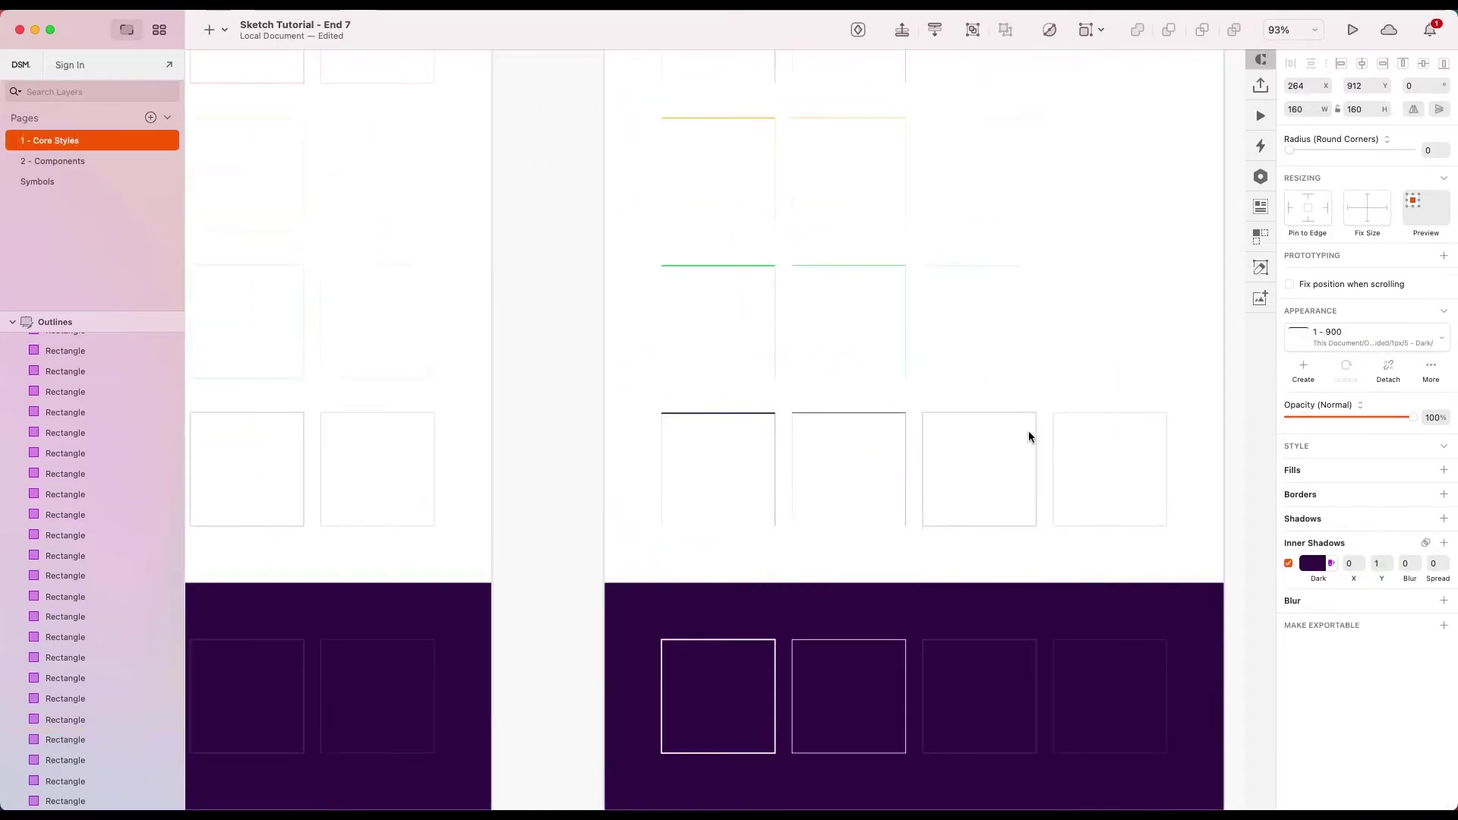
Step: Convert the dark row's paler squares and the light squares on the purple panel to single-sided inner-shadow styles
left_click(1029, 436)
scroll(1028, 436, "down", 3)
left_click(1331, 563)
left_click(1201, 707)
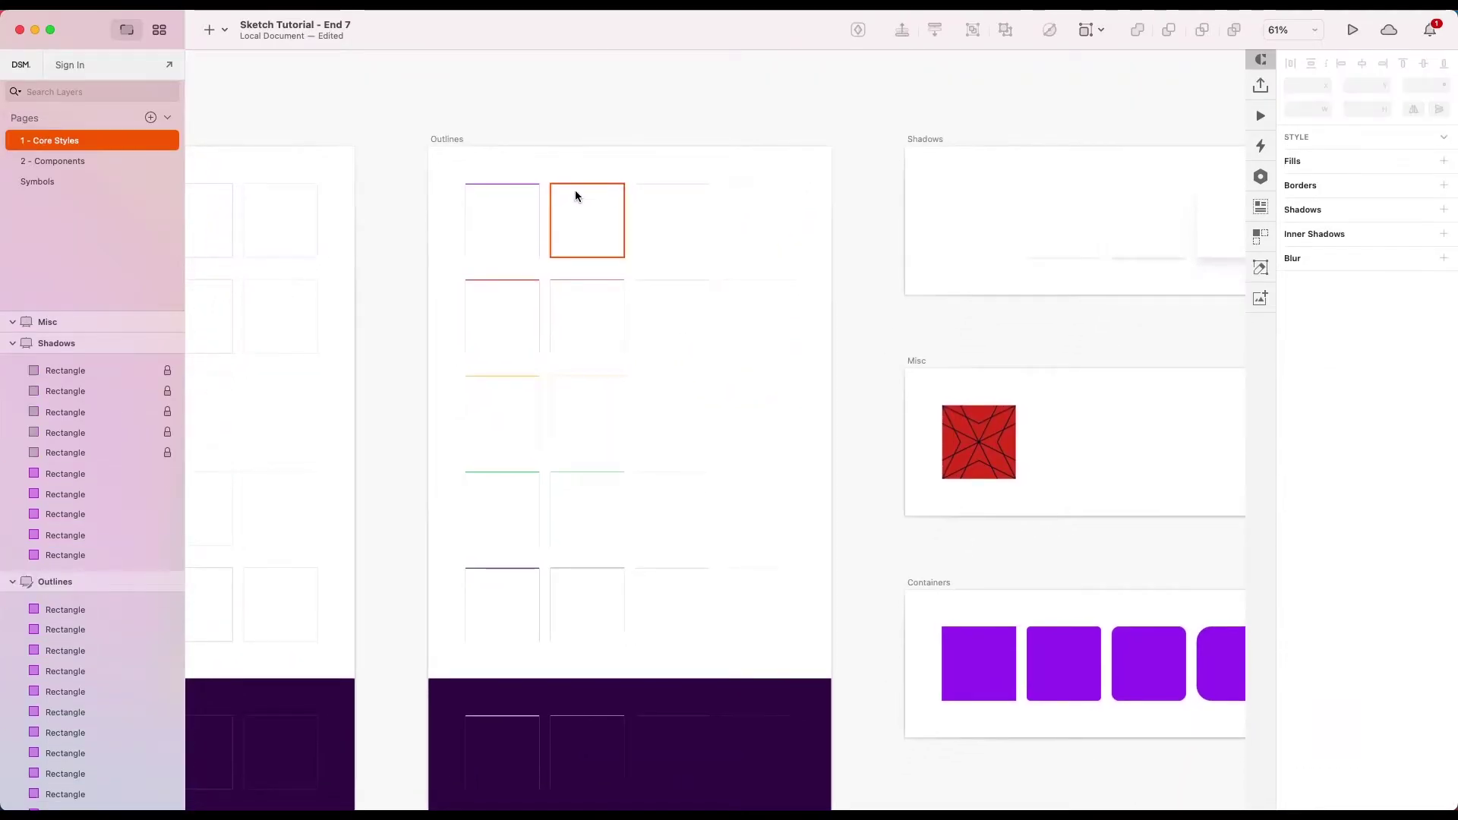
Step: Open the overview of all the document's layer styles
scroll(576, 289, "up", 1)
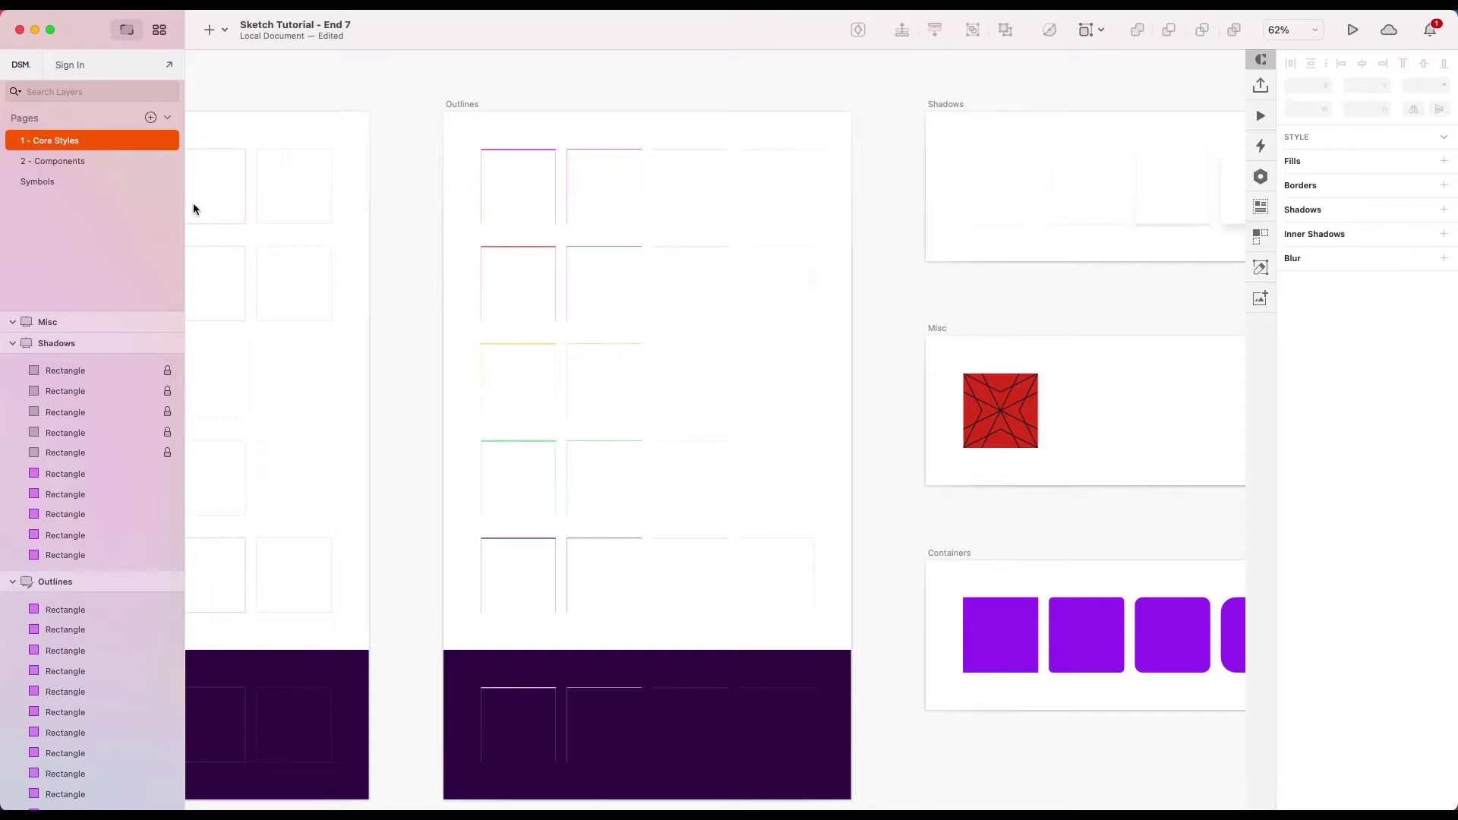
left_click(163, 32)
left_click(160, 31)
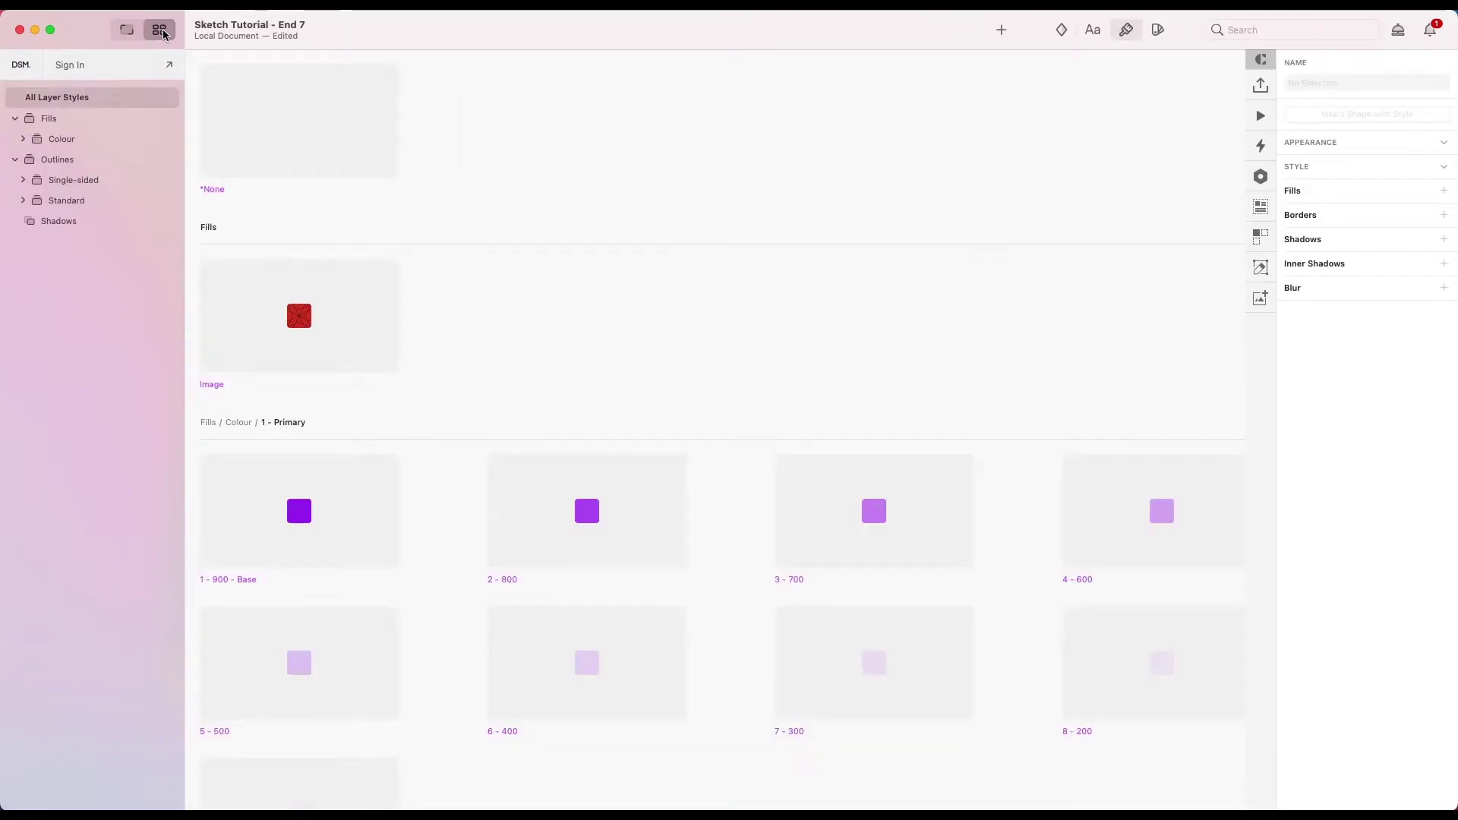
Step: Put the Single-sided style folder under Outlines into a new enclosing group named Single-sided
left_click(16, 160)
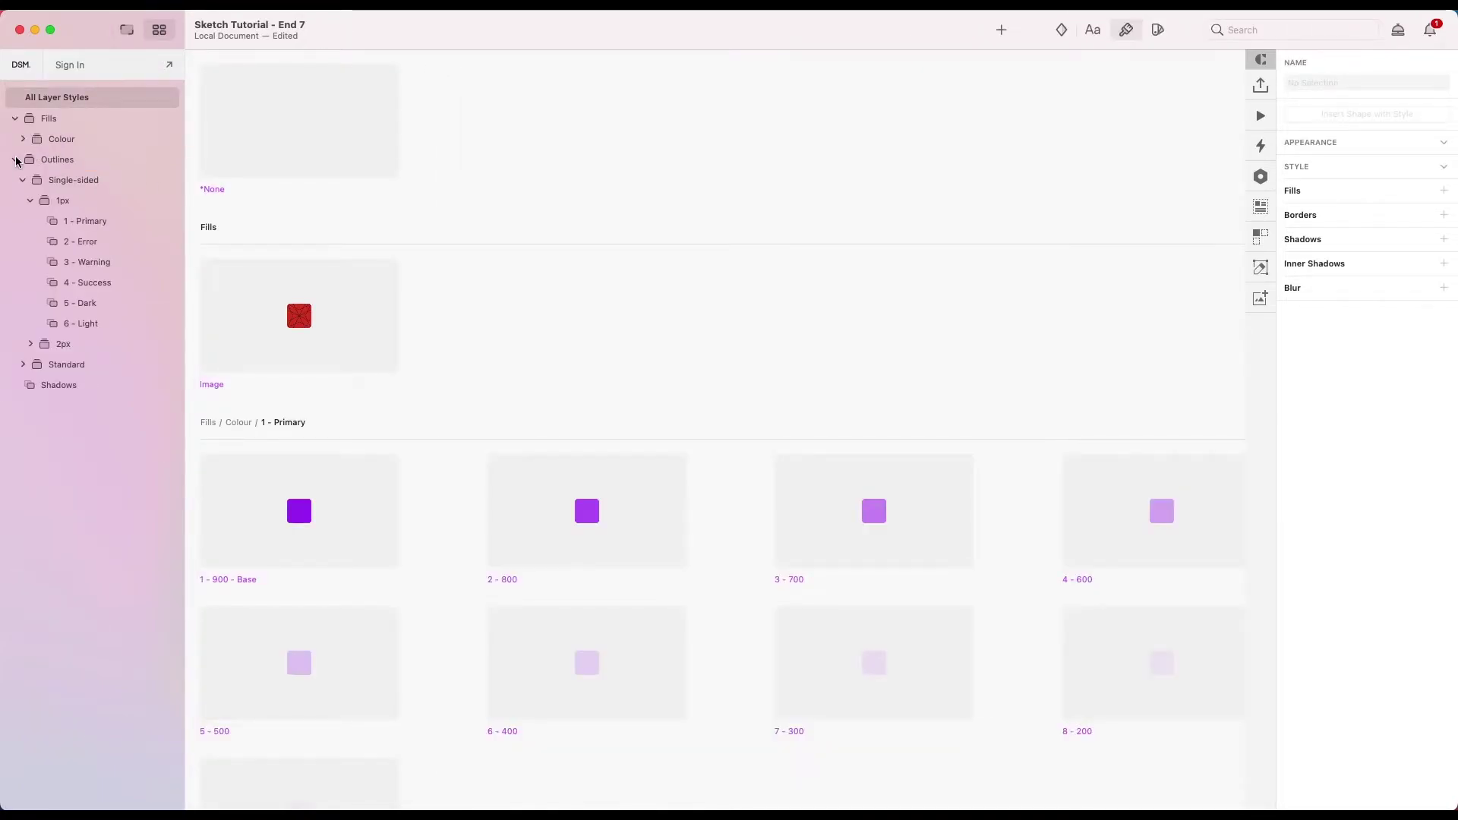
left_click(31, 201)
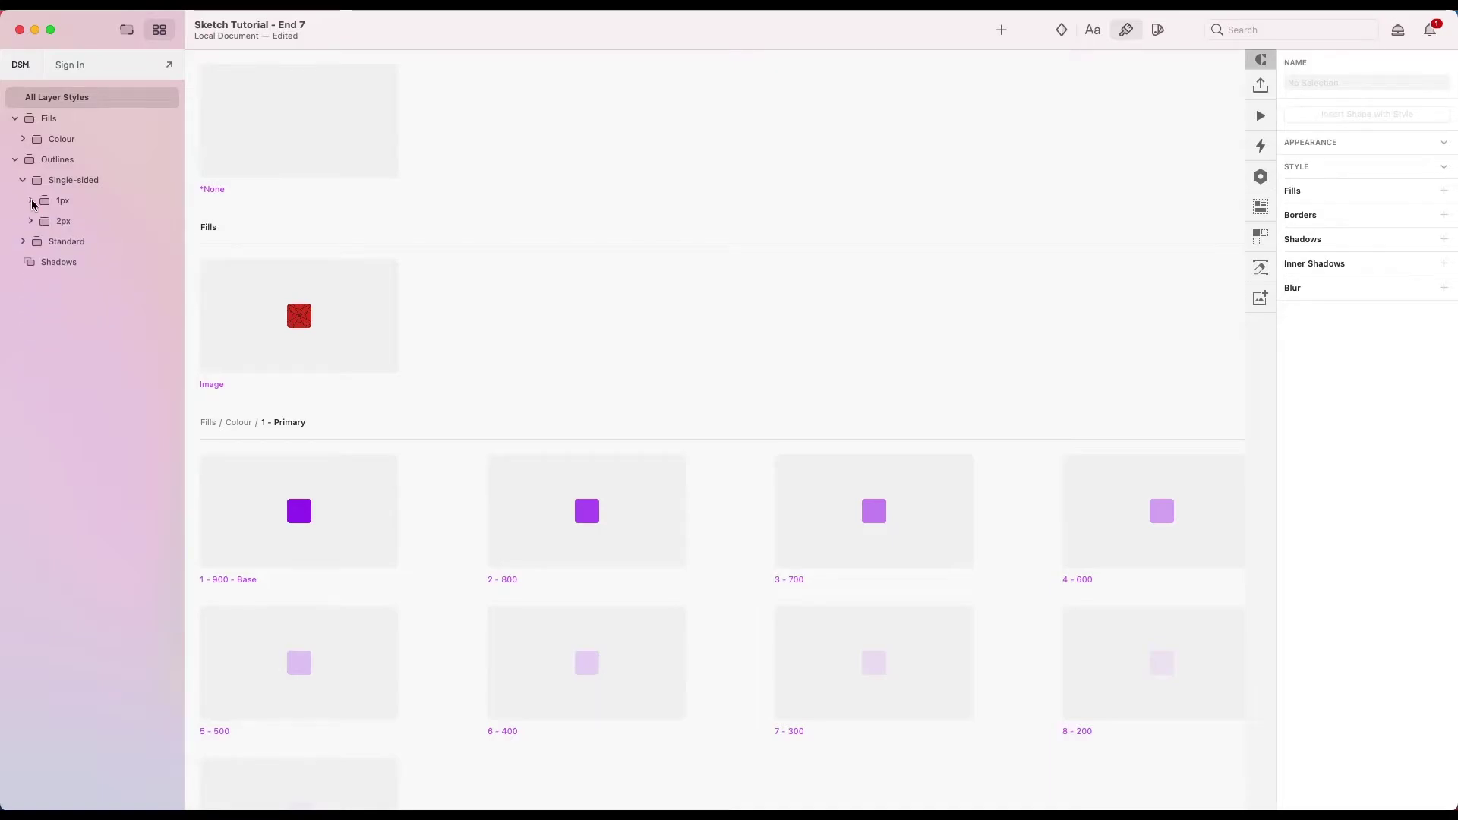
left_click(65, 201)
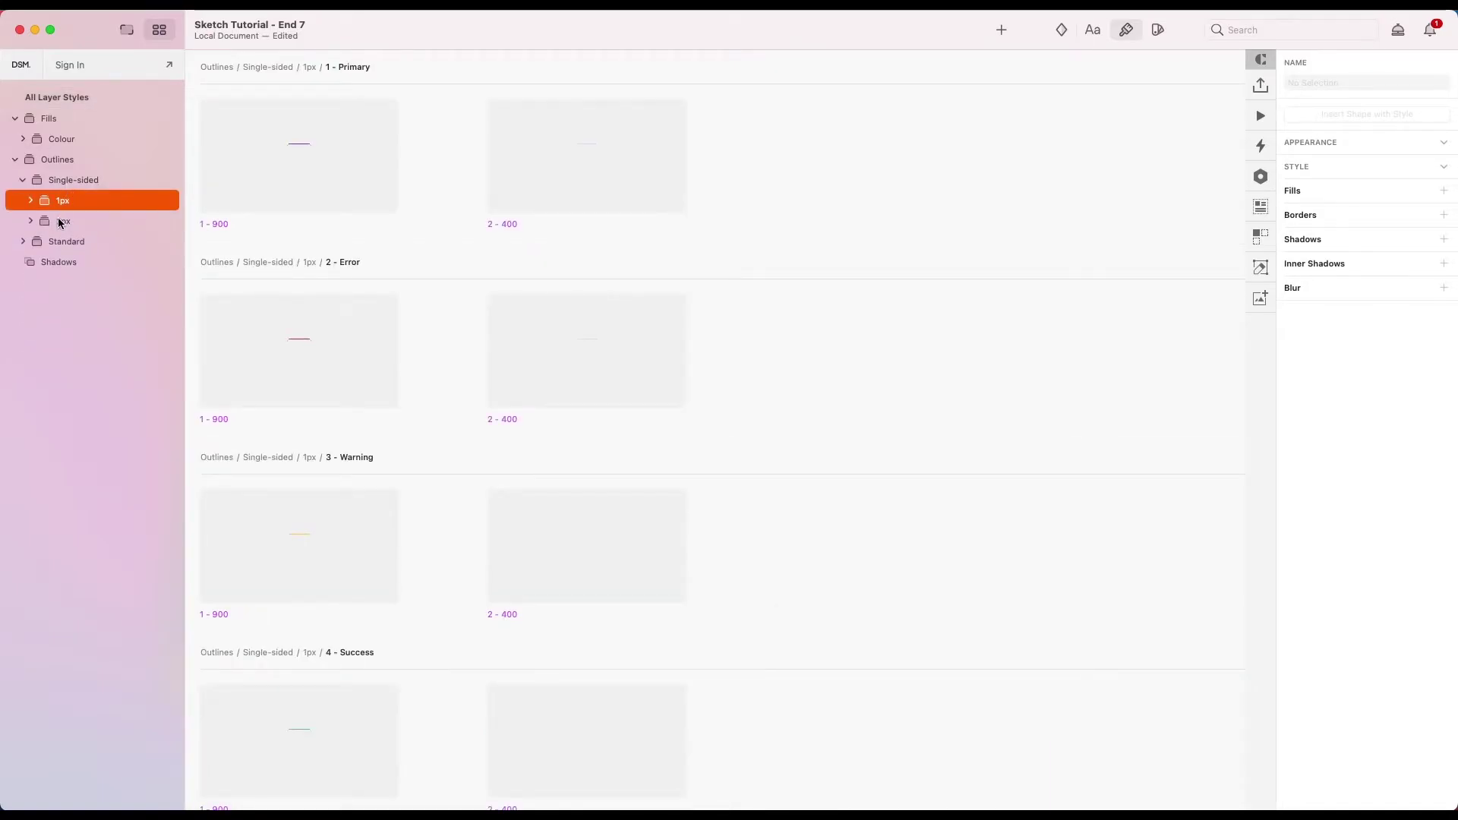
left_click(72, 183)
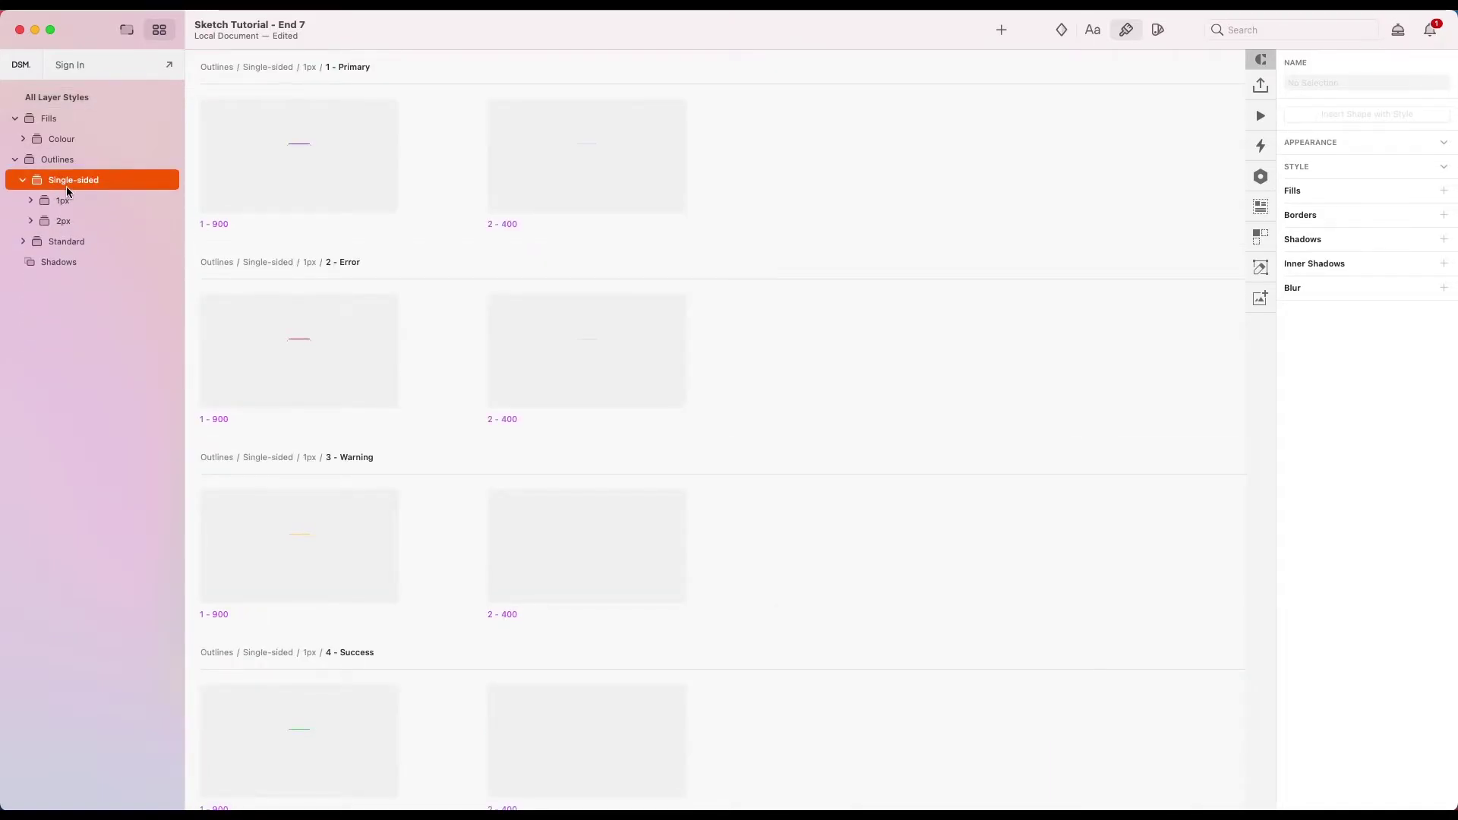
key("super+g")
double_click(74, 200)
key("super+c")
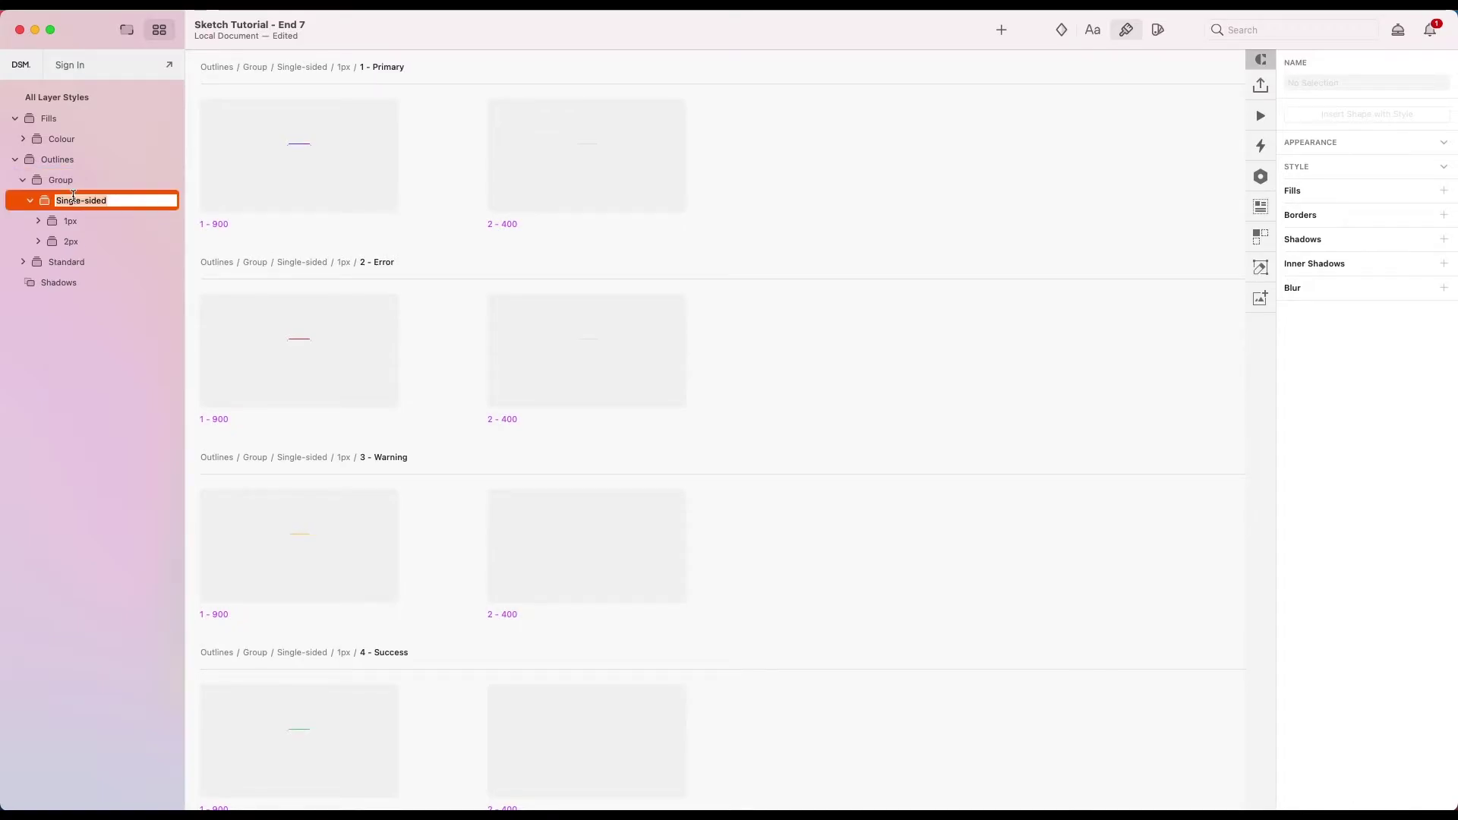
double_click(73, 186)
key("super+v")
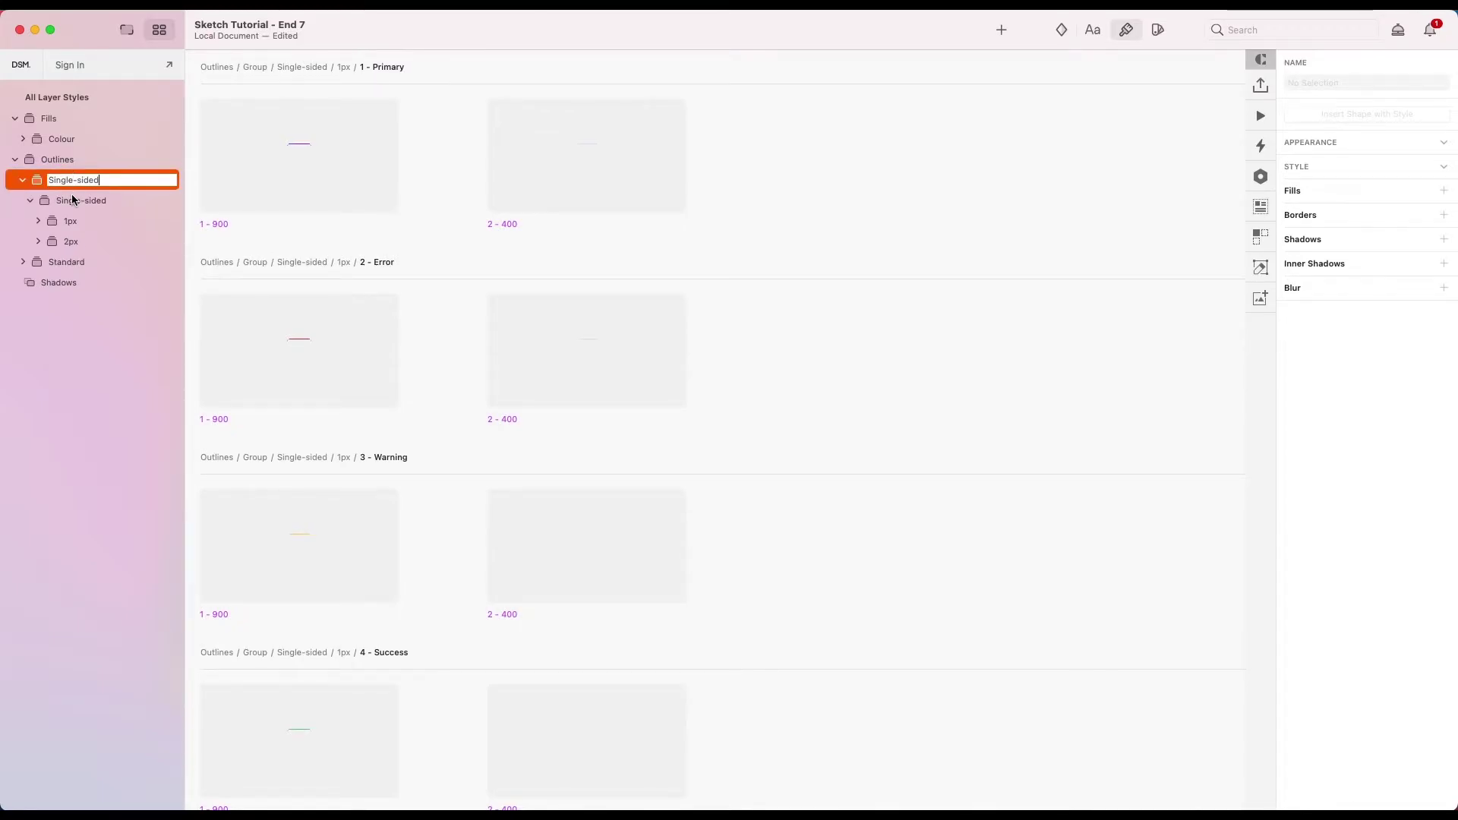
Step: Rename the inner Single-sided folder holding the 1px and 2px styles as Top and collapse it
double_click(74, 199)
type("T")
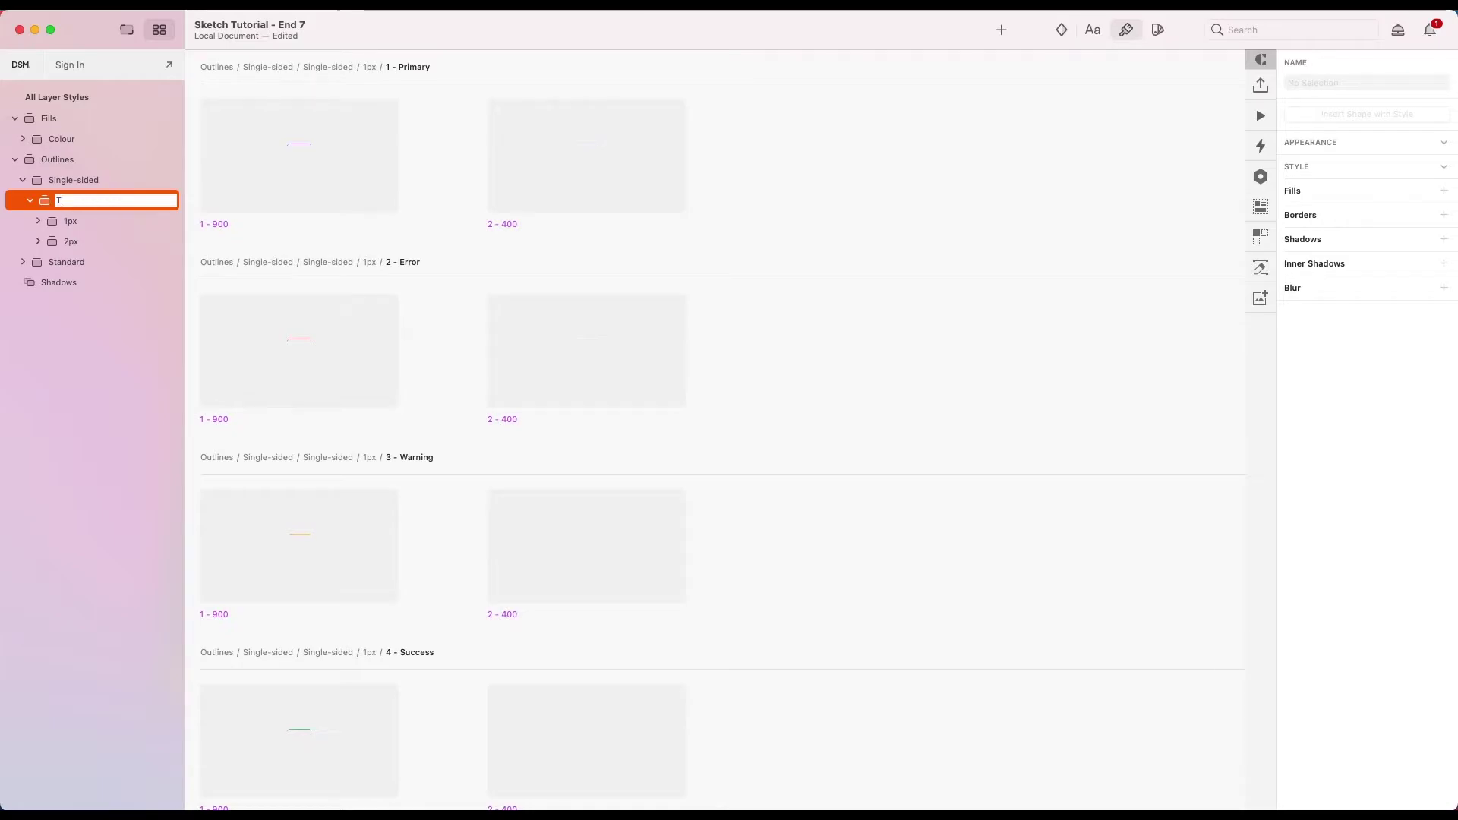
type("op")
key("Return")
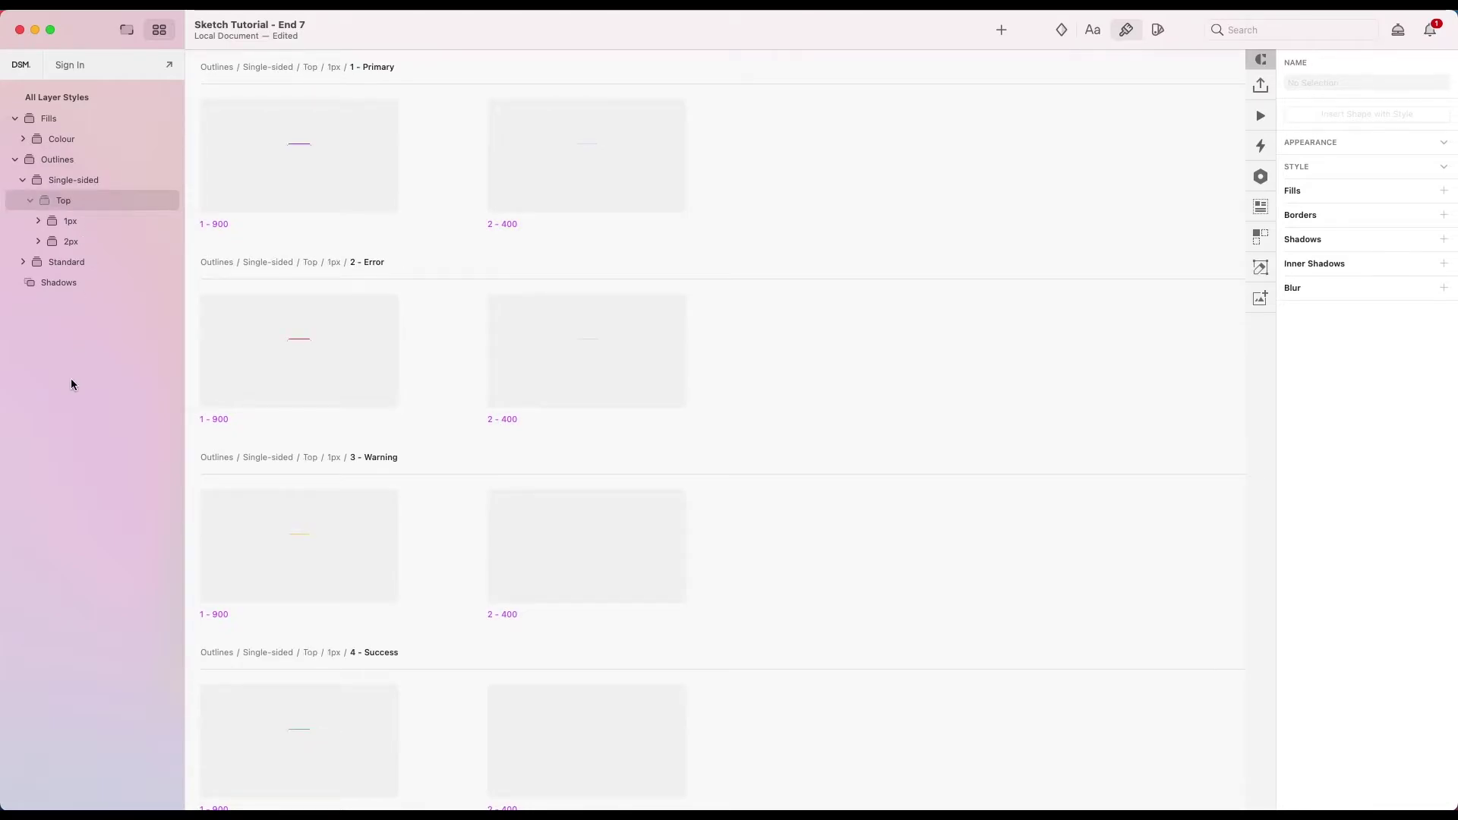
left_click(32, 207)
left_click(29, 202)
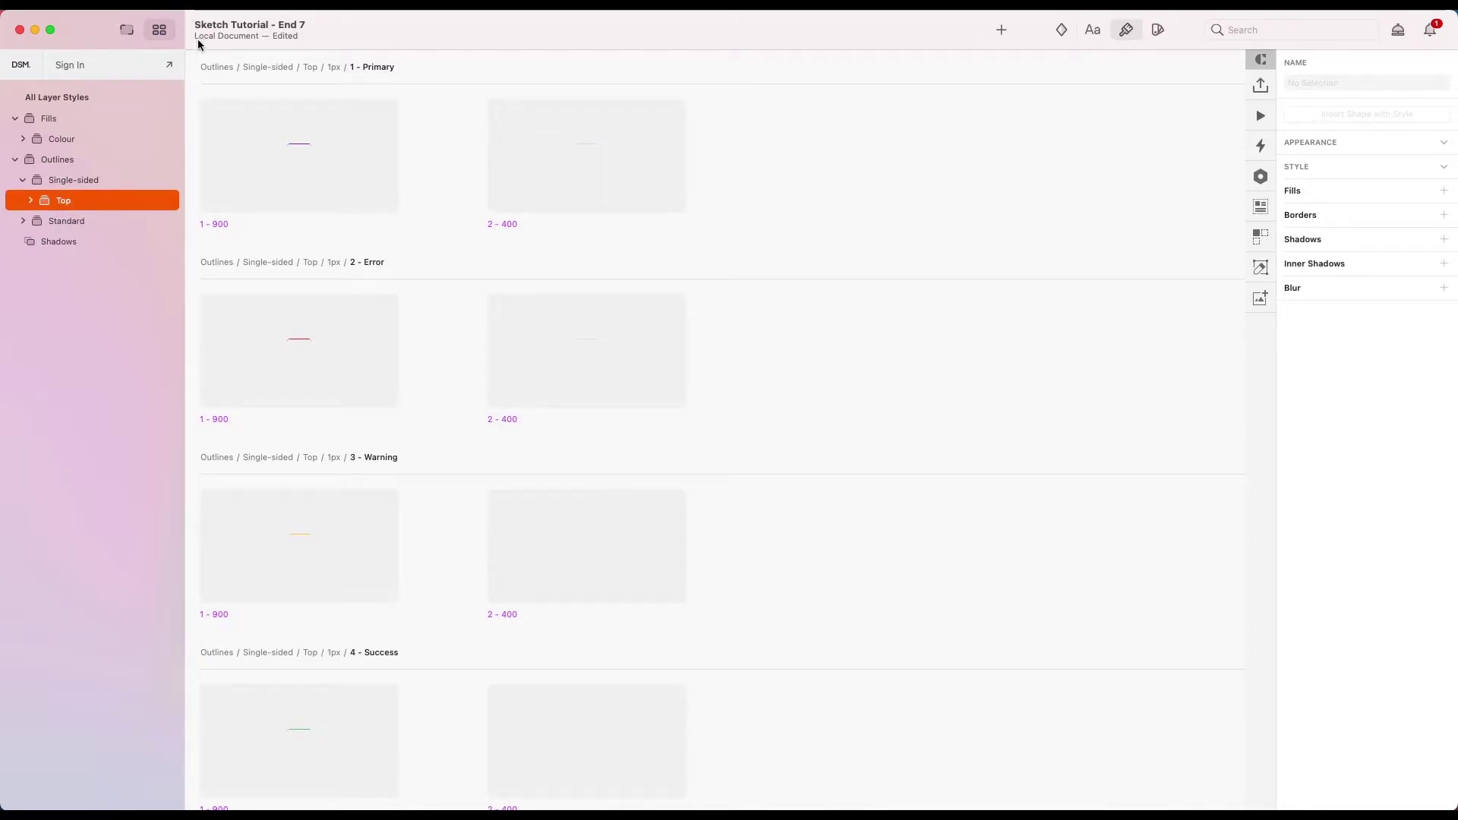
Step: Return to the canvas and move the Shadows, Misc and Containers artboards farther right to free space beside the outline artboards
left_click(127, 30)
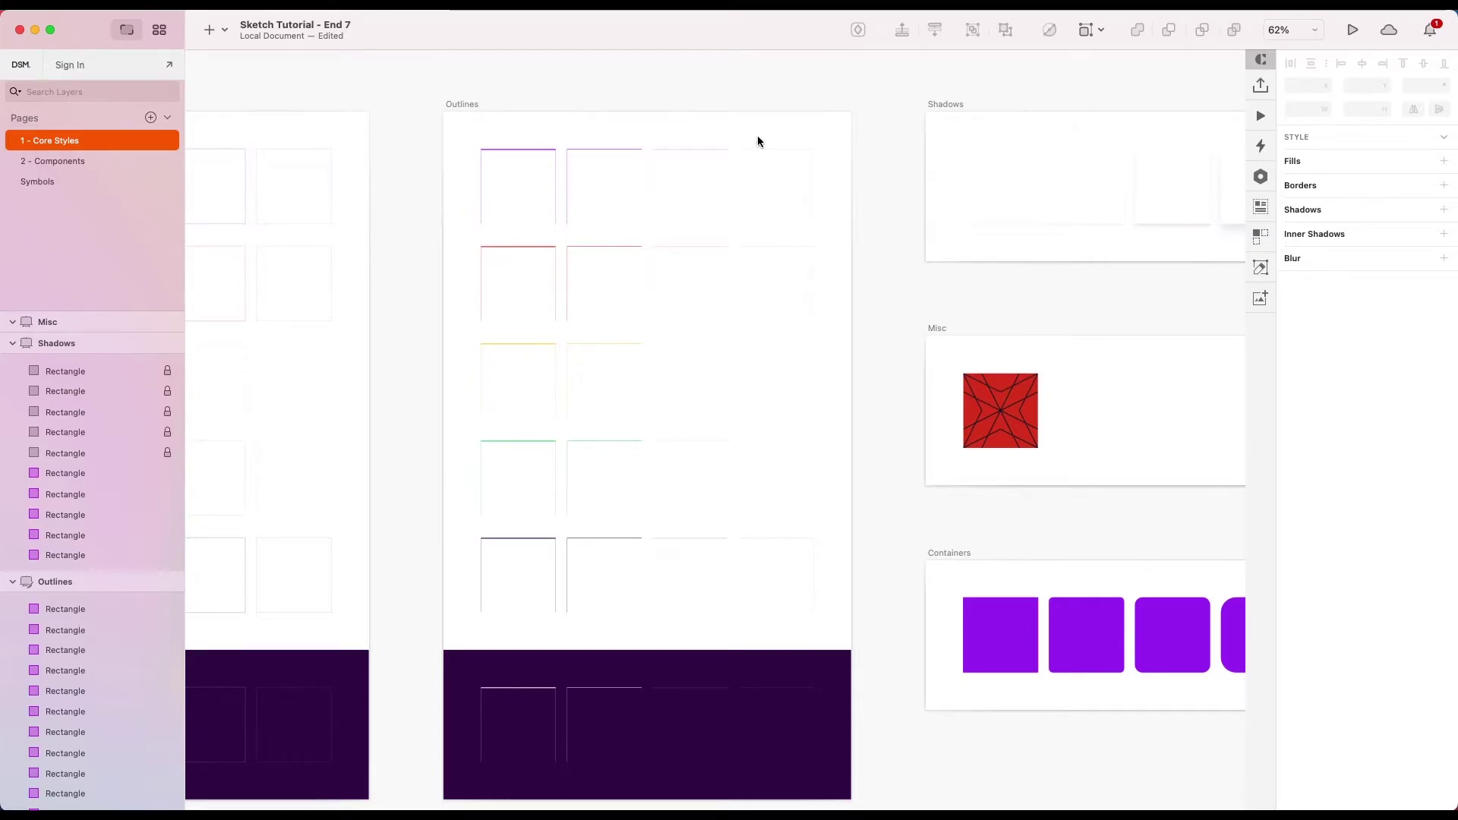
scroll(906, 132, "down", 5)
scroll(906, 132, "right", 3)
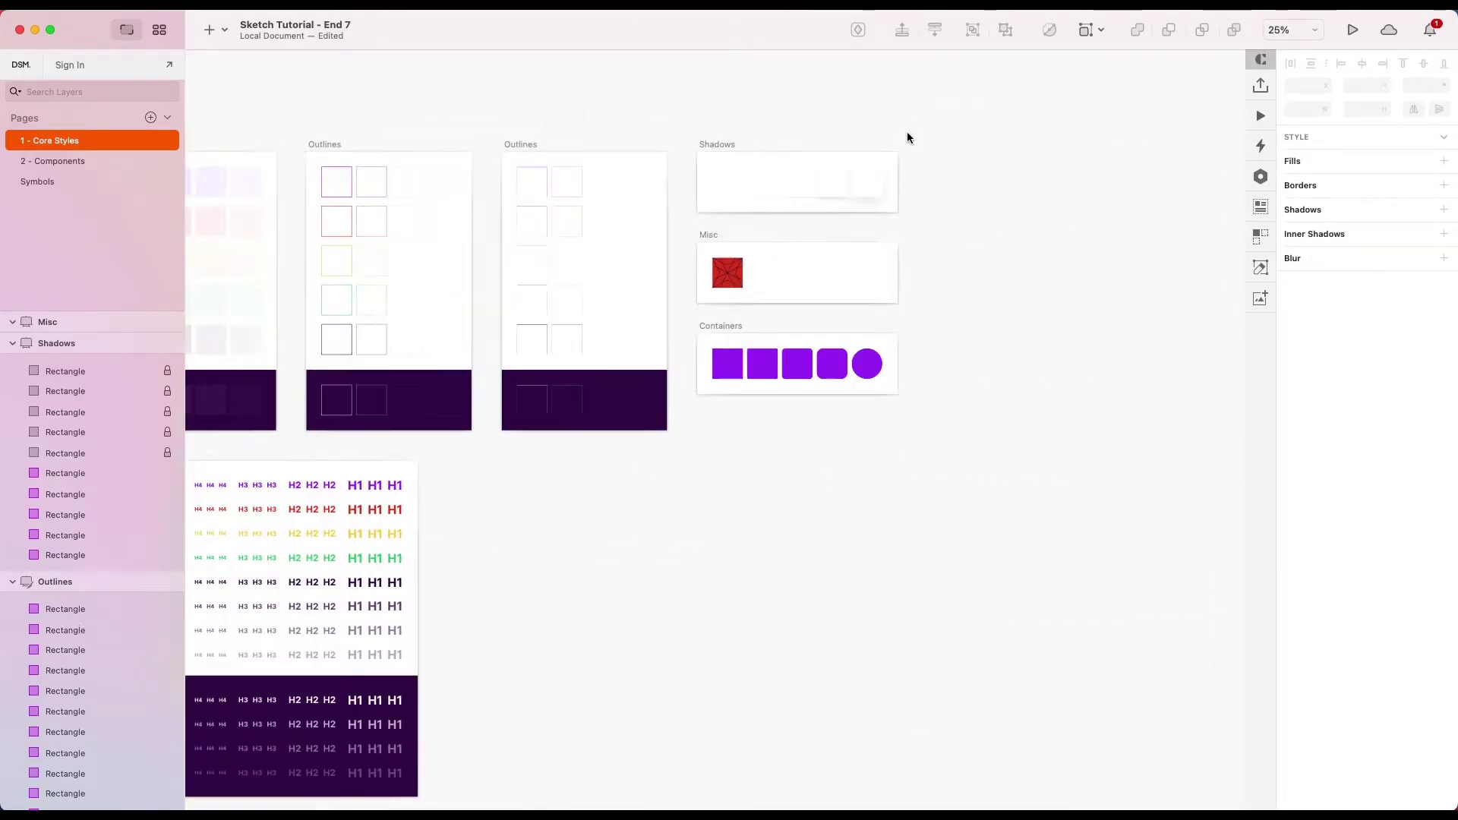
left_click_drag(927, 124, 681, 429)
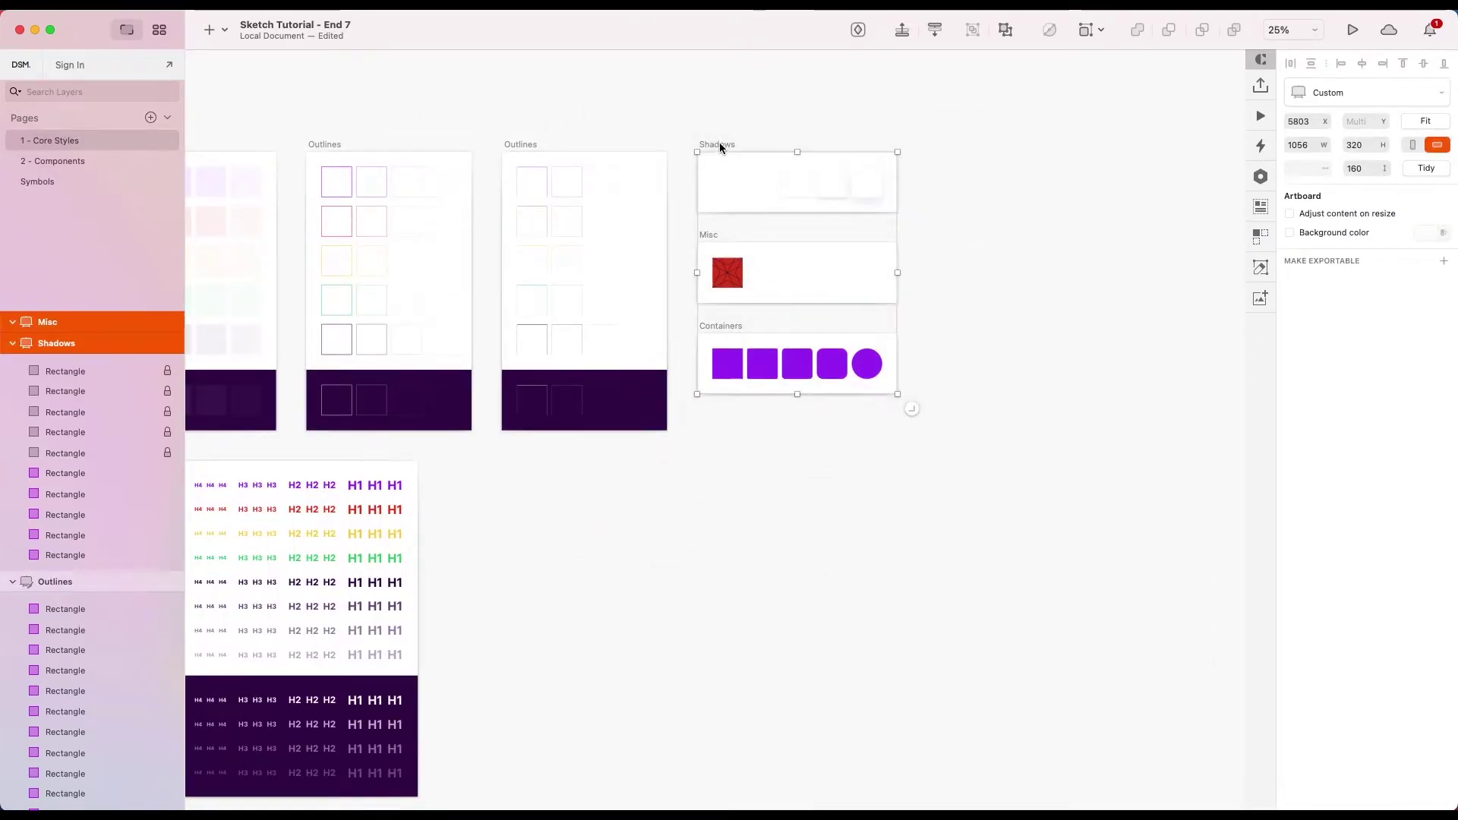
left_click_drag(719, 147, 985, 148)
Step: Rename the second Outlines artboard as Outlines - Single-sided - Top
left_click(536, 144)
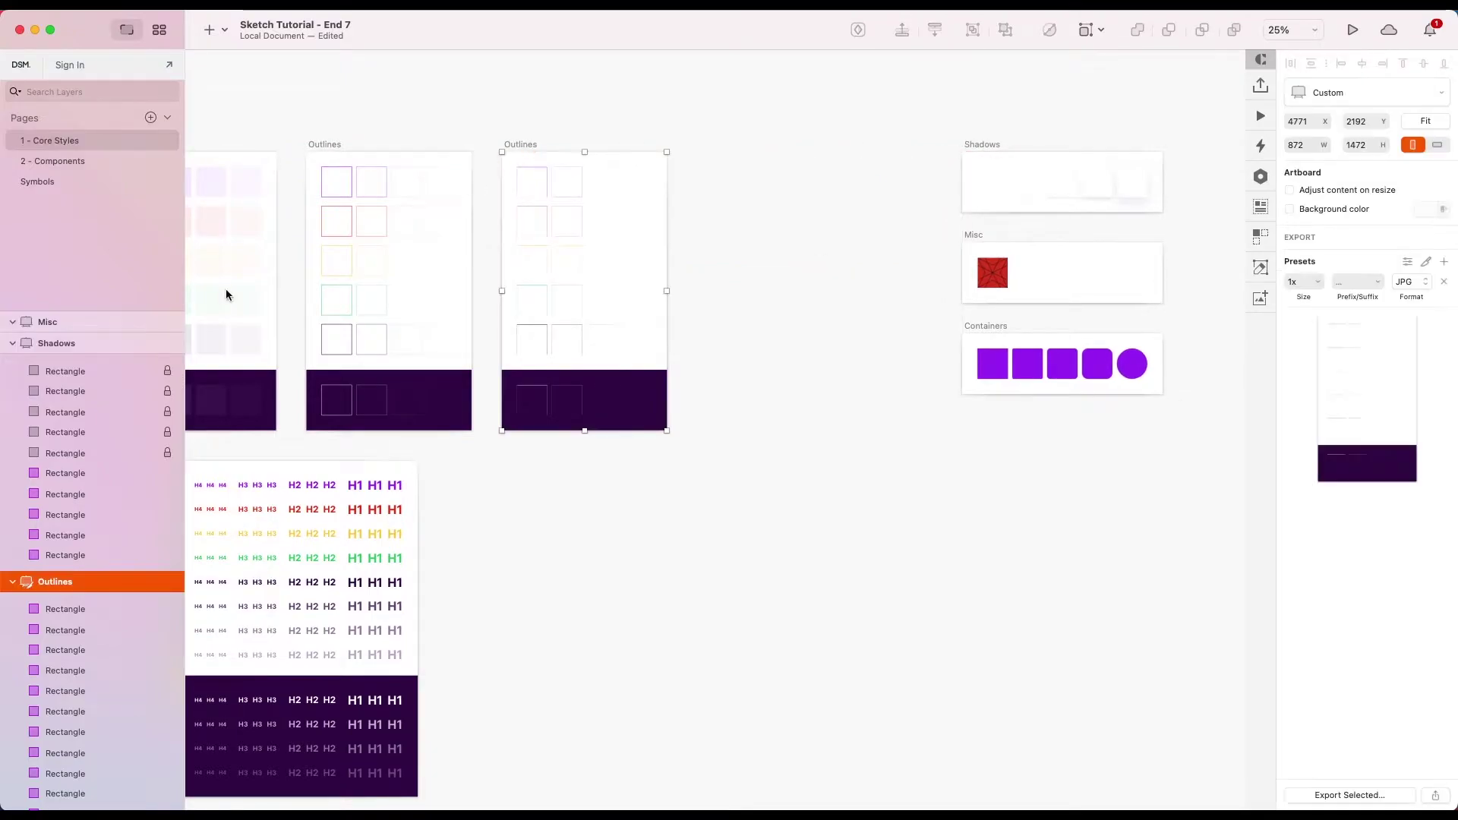
double_click(82, 586)
type("-")
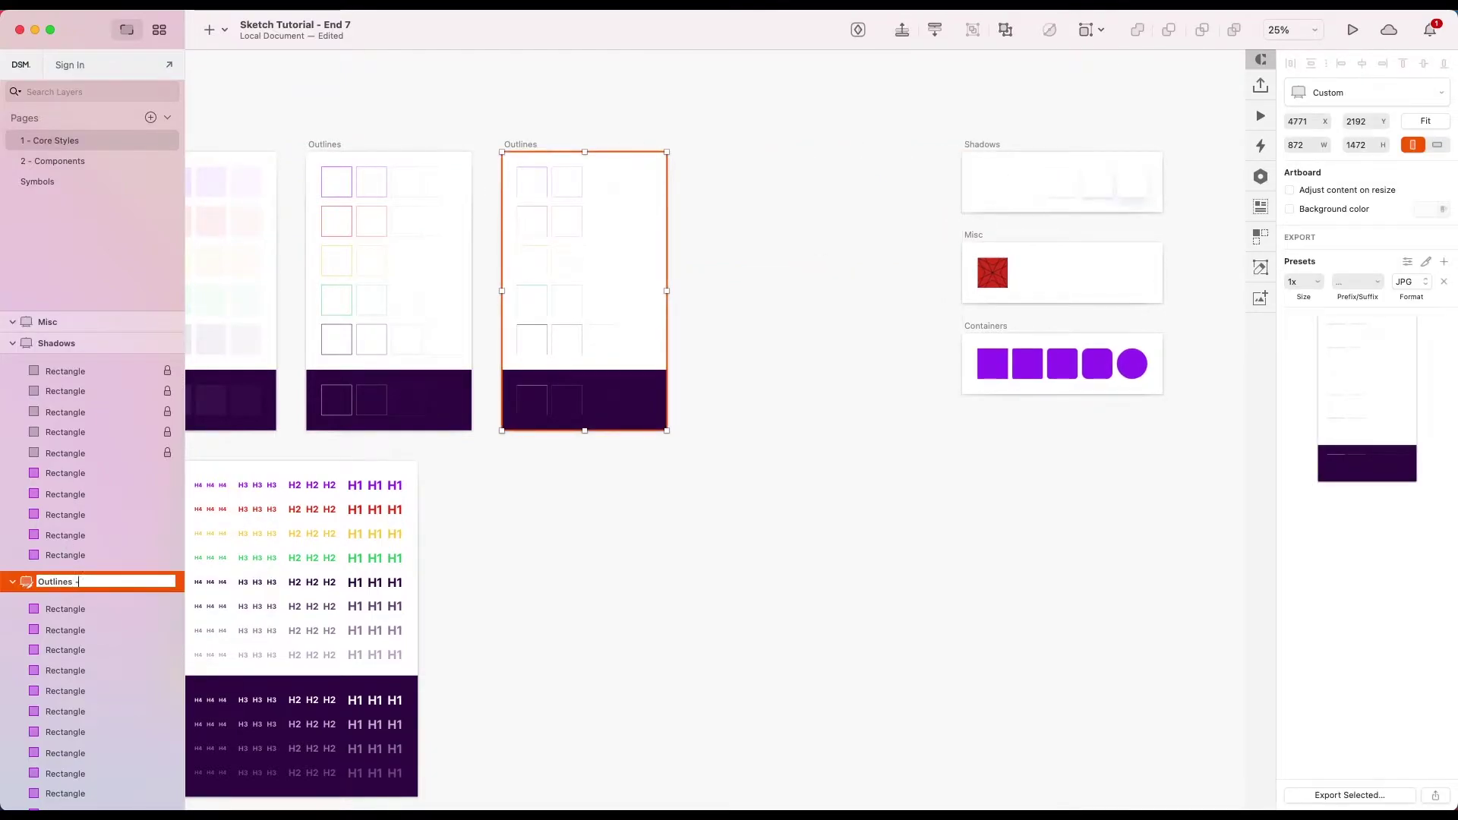
type(" Signi")
key("BackSpace")
key("BackSpace")
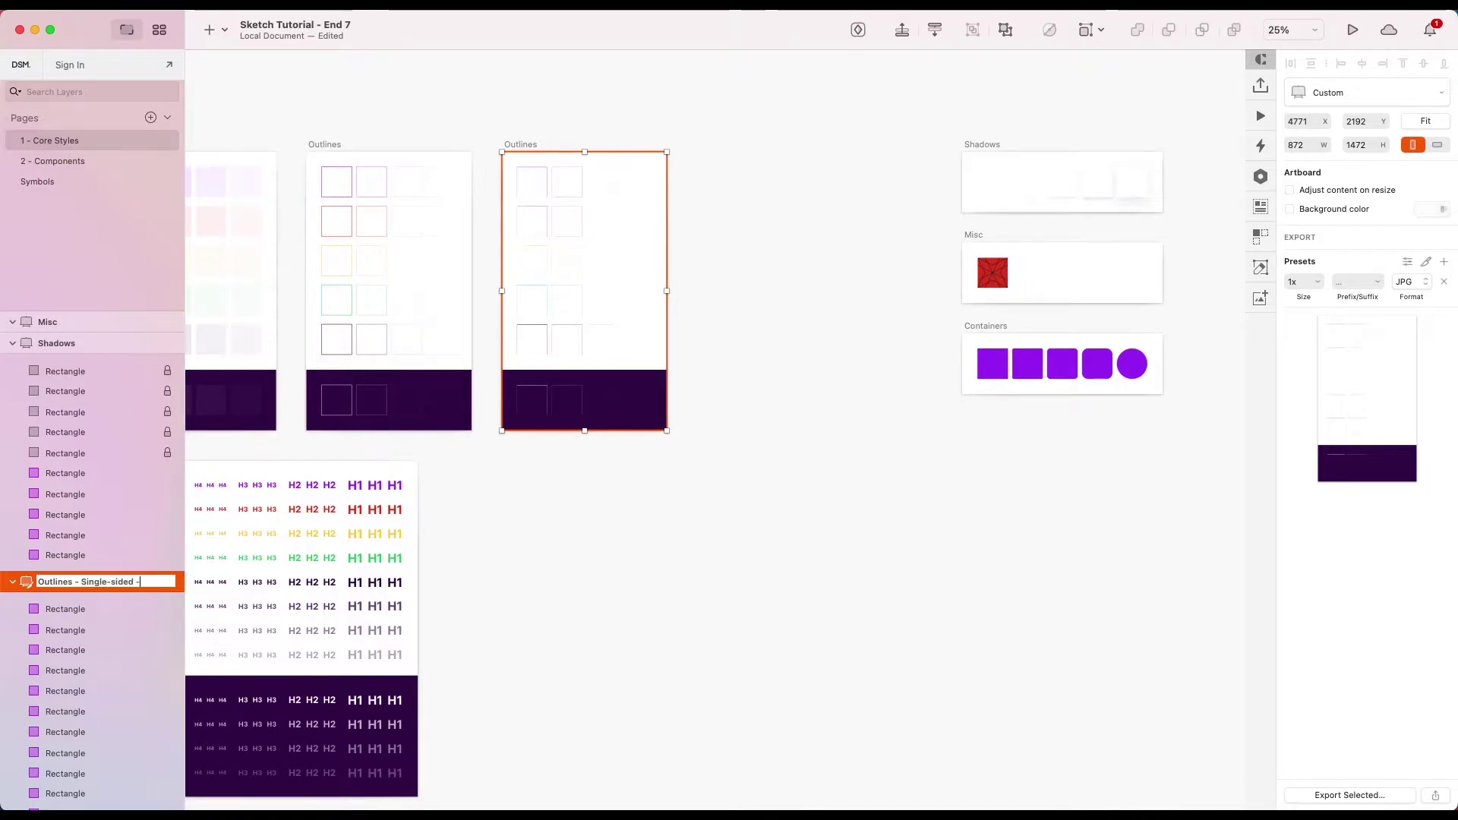
key("Return")
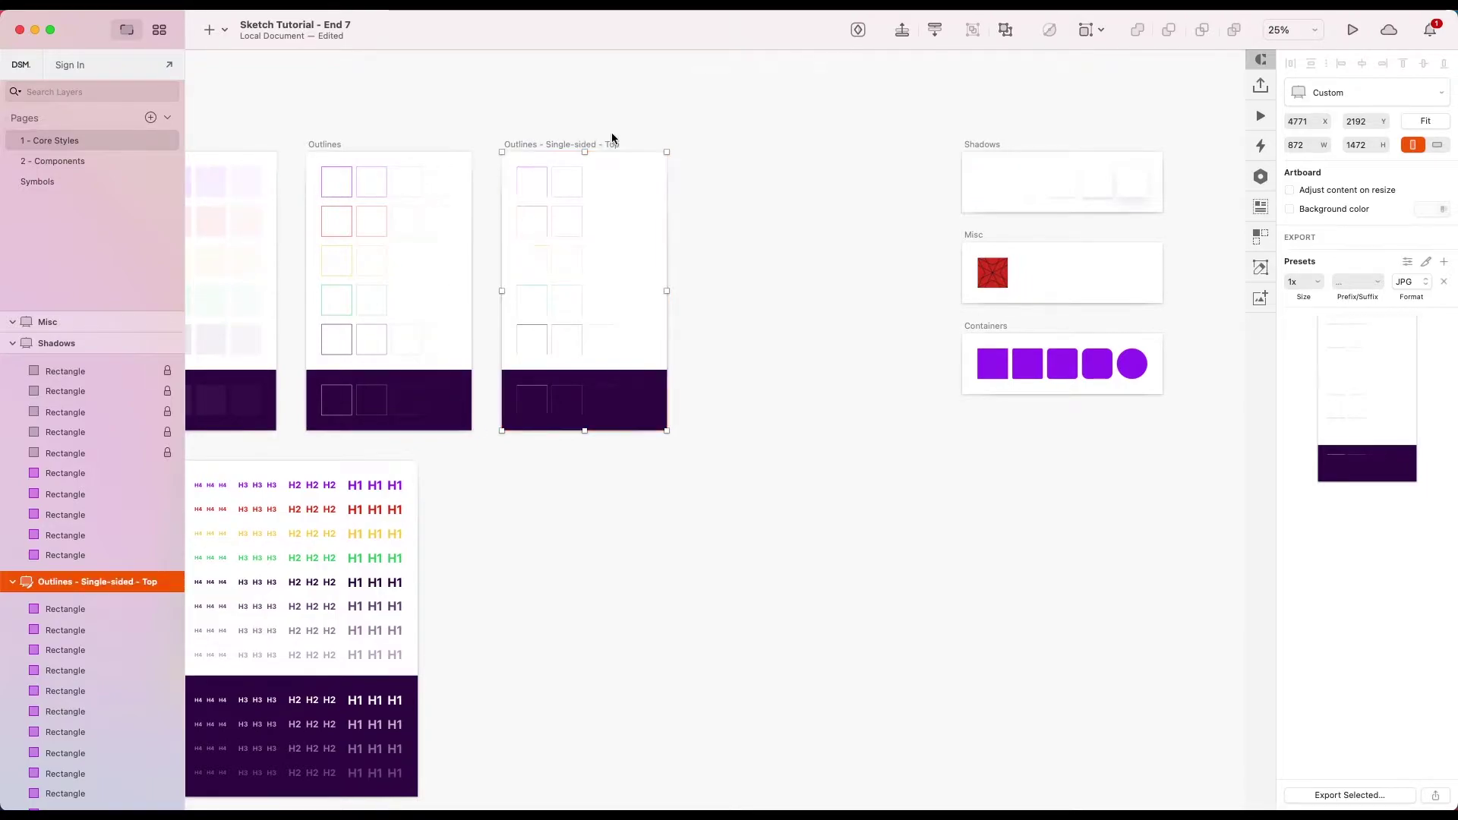
Step: Duplicate the Top outlines artboard to its right and name the copy Outlines - Single-sided - Right
key("super+d")
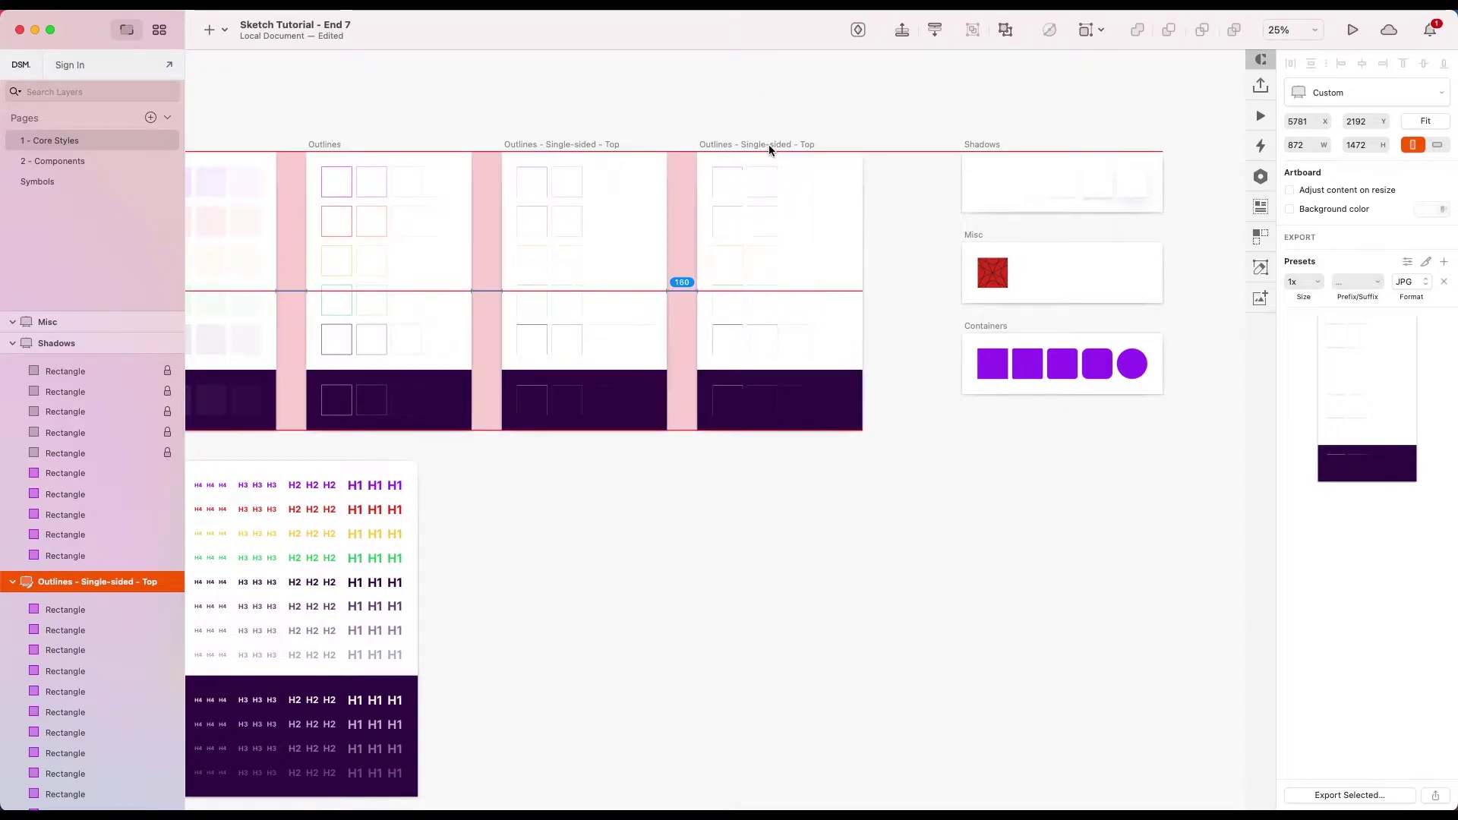
double_click(97, 582)
key("Right")
key("BackSpace")
key("BackSpace")
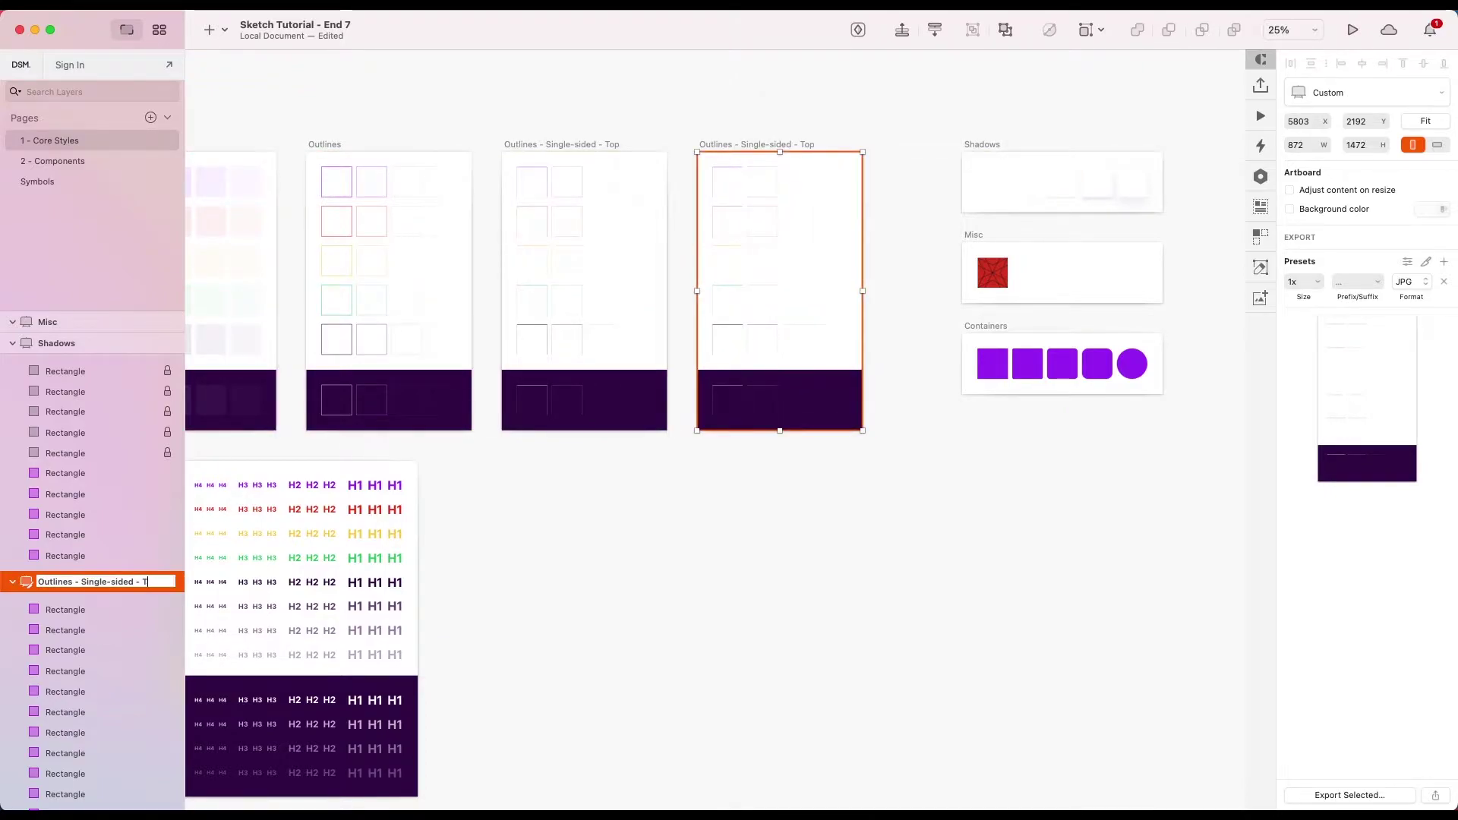
type("Right")
key("Return")
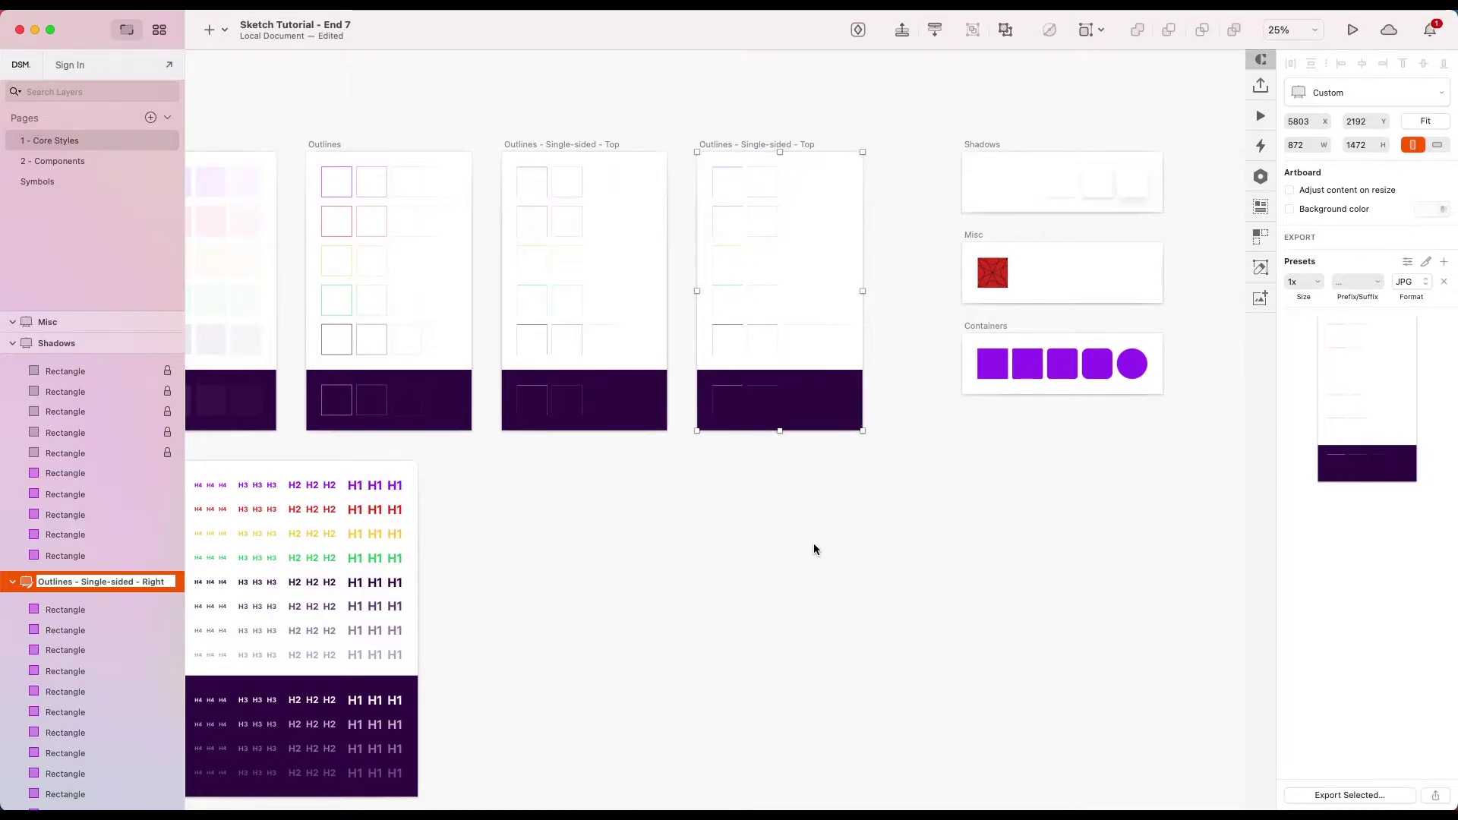
Step: Set the first purple square's inner shadow on the Right artboard to X -2 and Y 0
left_click(815, 551)
scroll(884, 163, "up", 5)
scroll(589, 193, "up", 10)
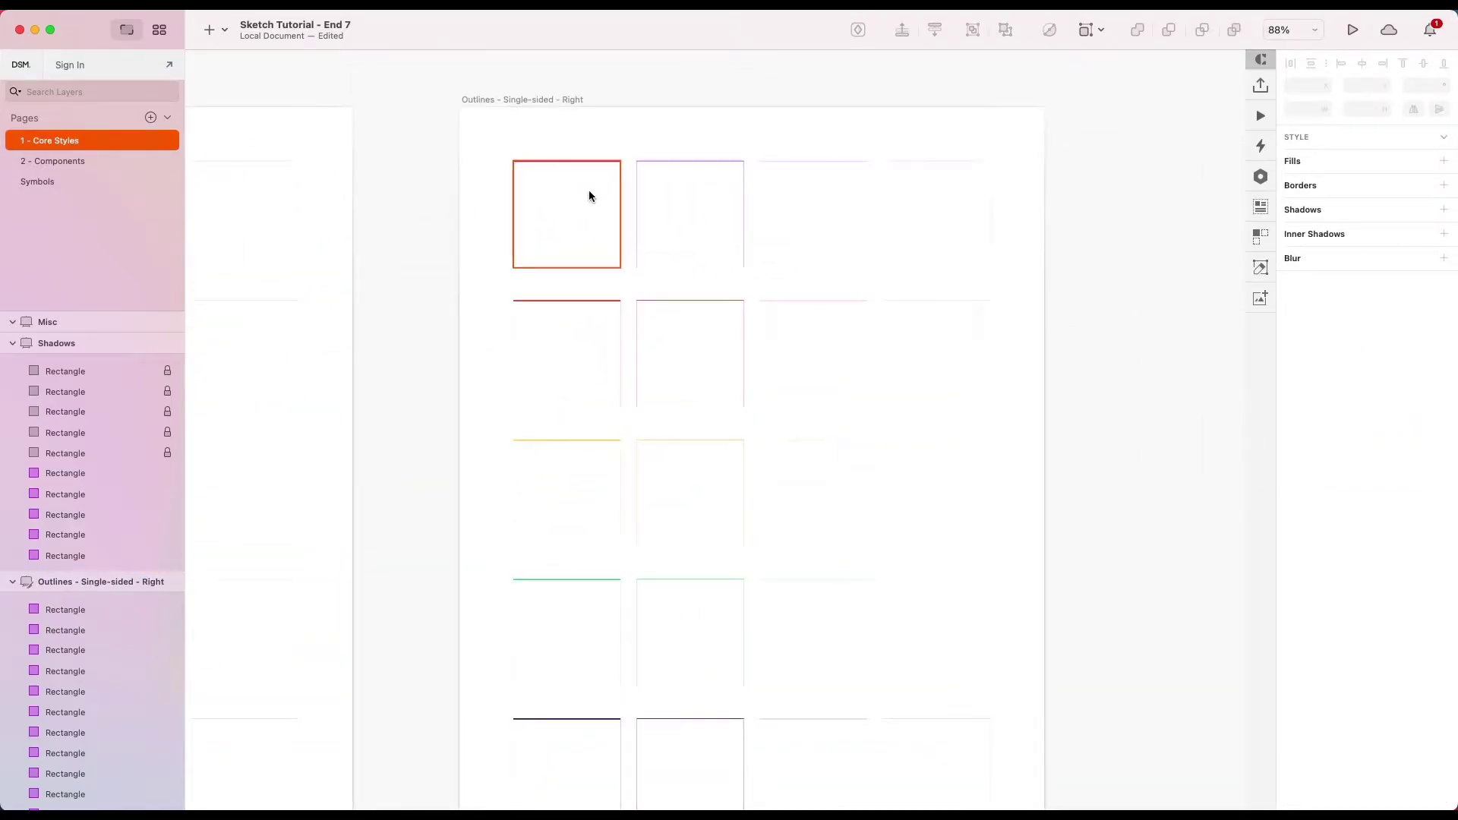
left_click(552, 181)
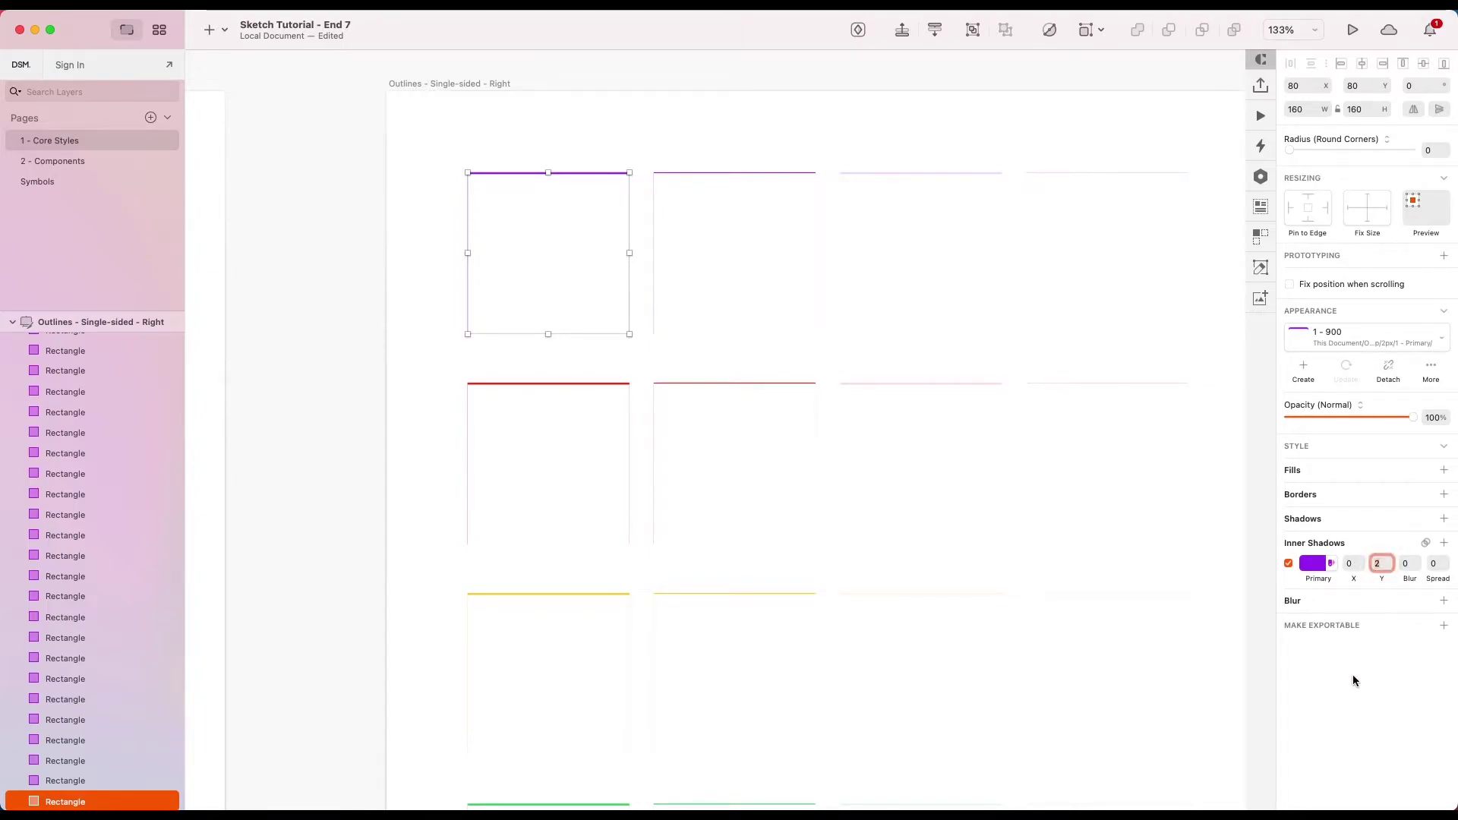
type("0")
key("Return")
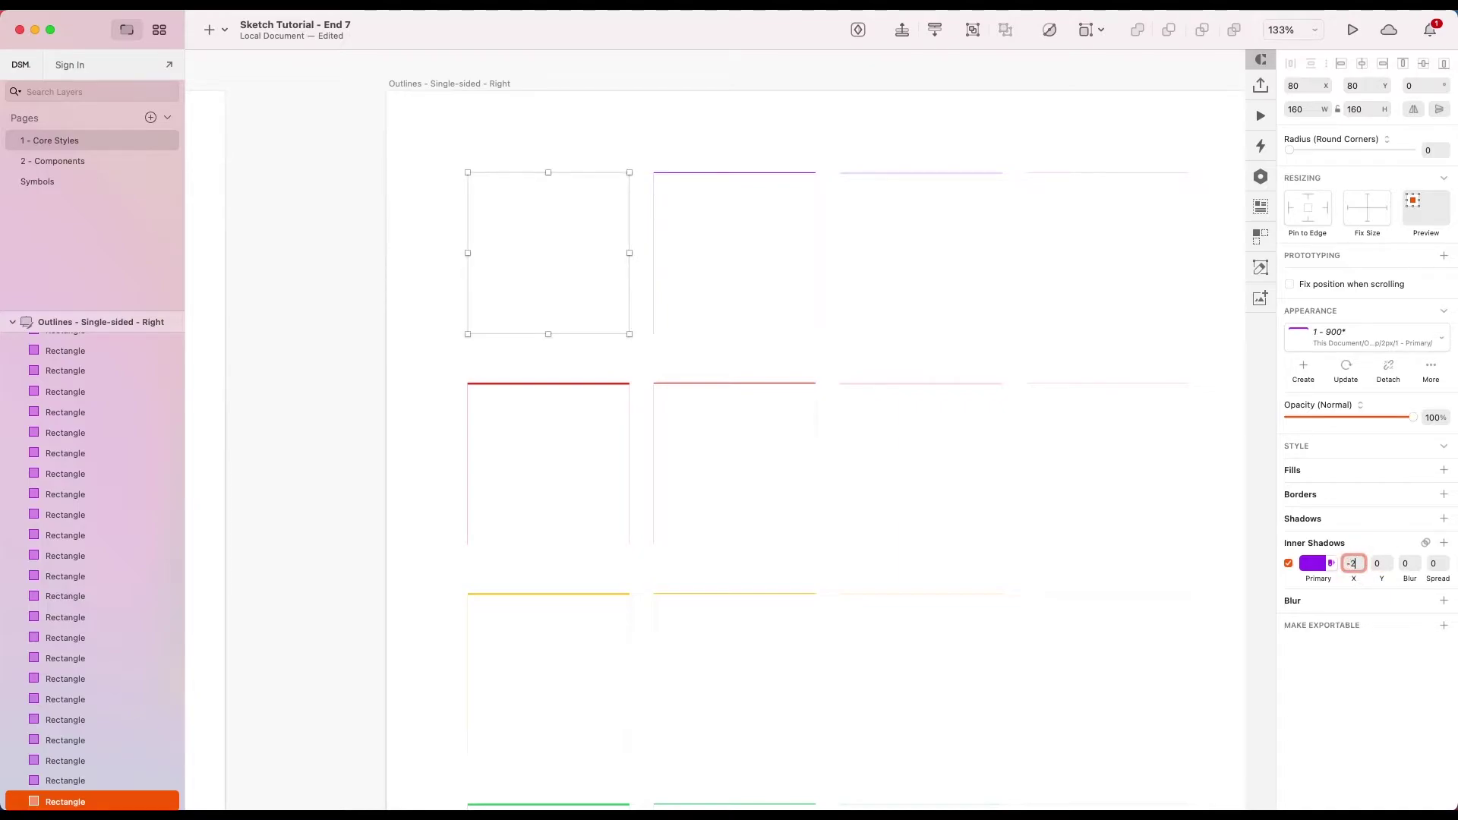
key("Return")
scroll(612, 194, "up", 5)
scroll(617, 189, "down", 6)
scroll(561, 179, "up", 4)
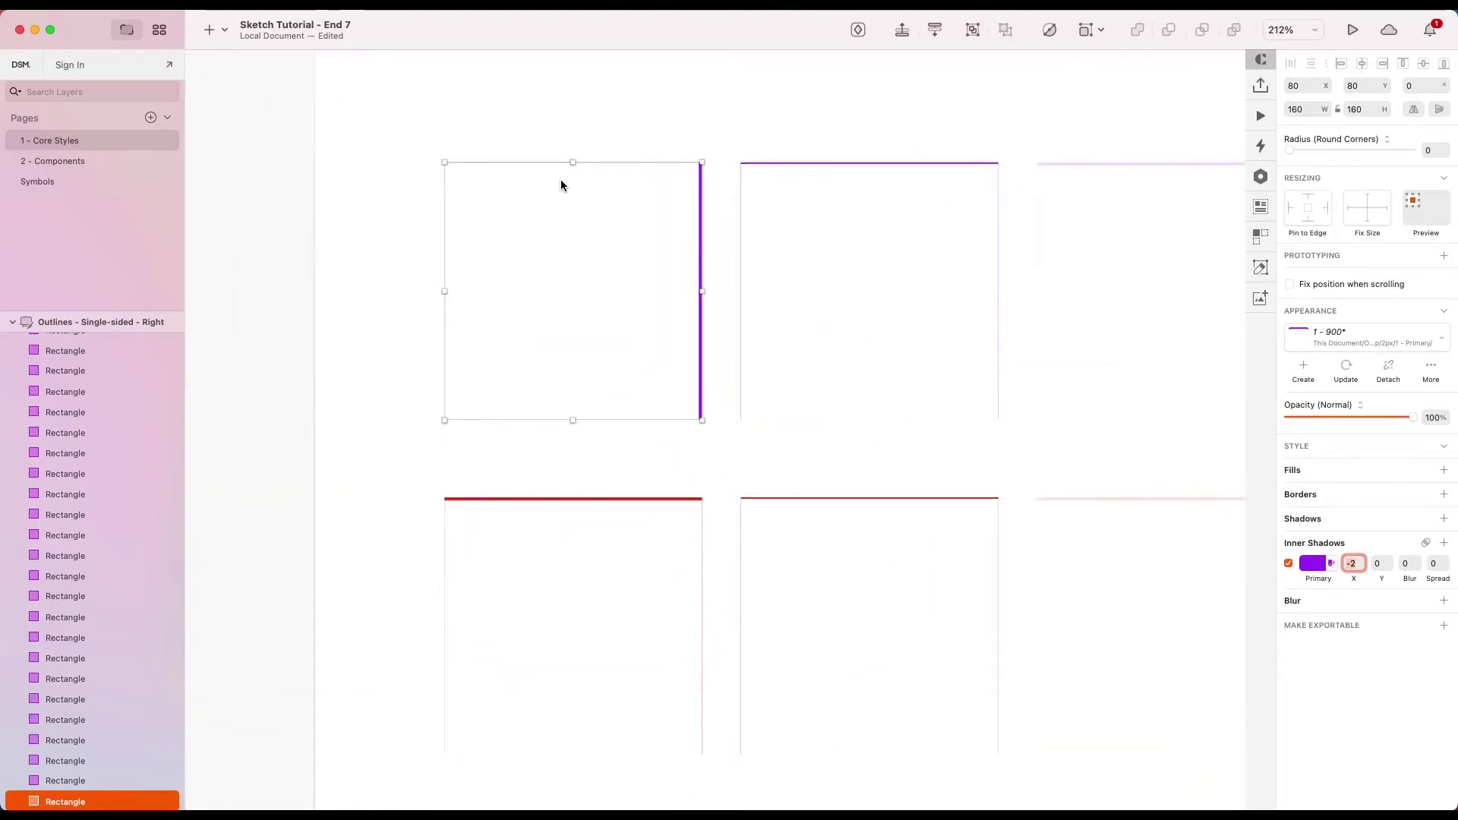
scroll(710, 236, "down", 3)
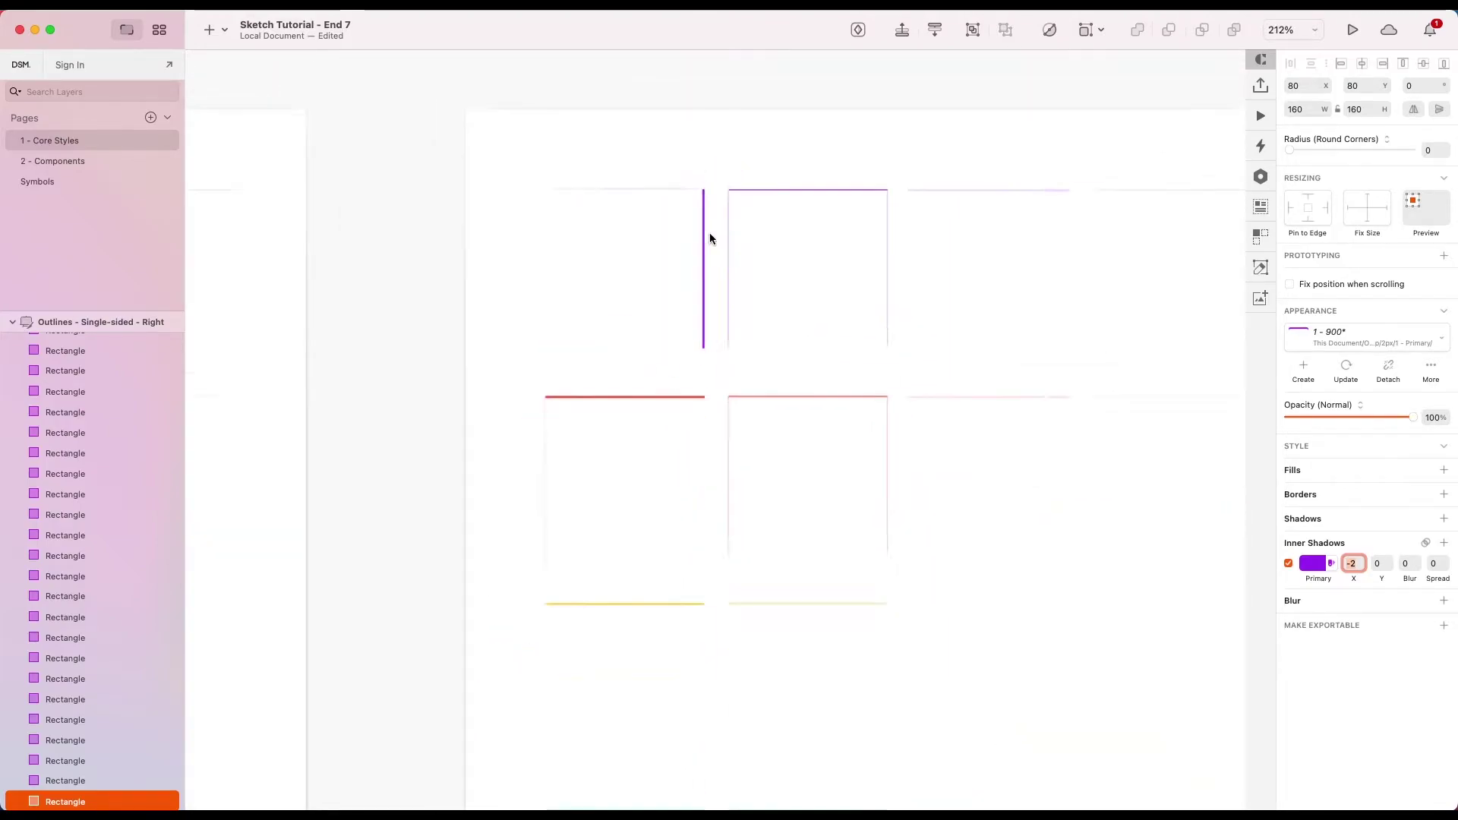
Step: Create a layer style from the first purple square, named Outlines/Single-sided/Right/2px/1 - Primary/1 - 900
left_click(1310, 367)
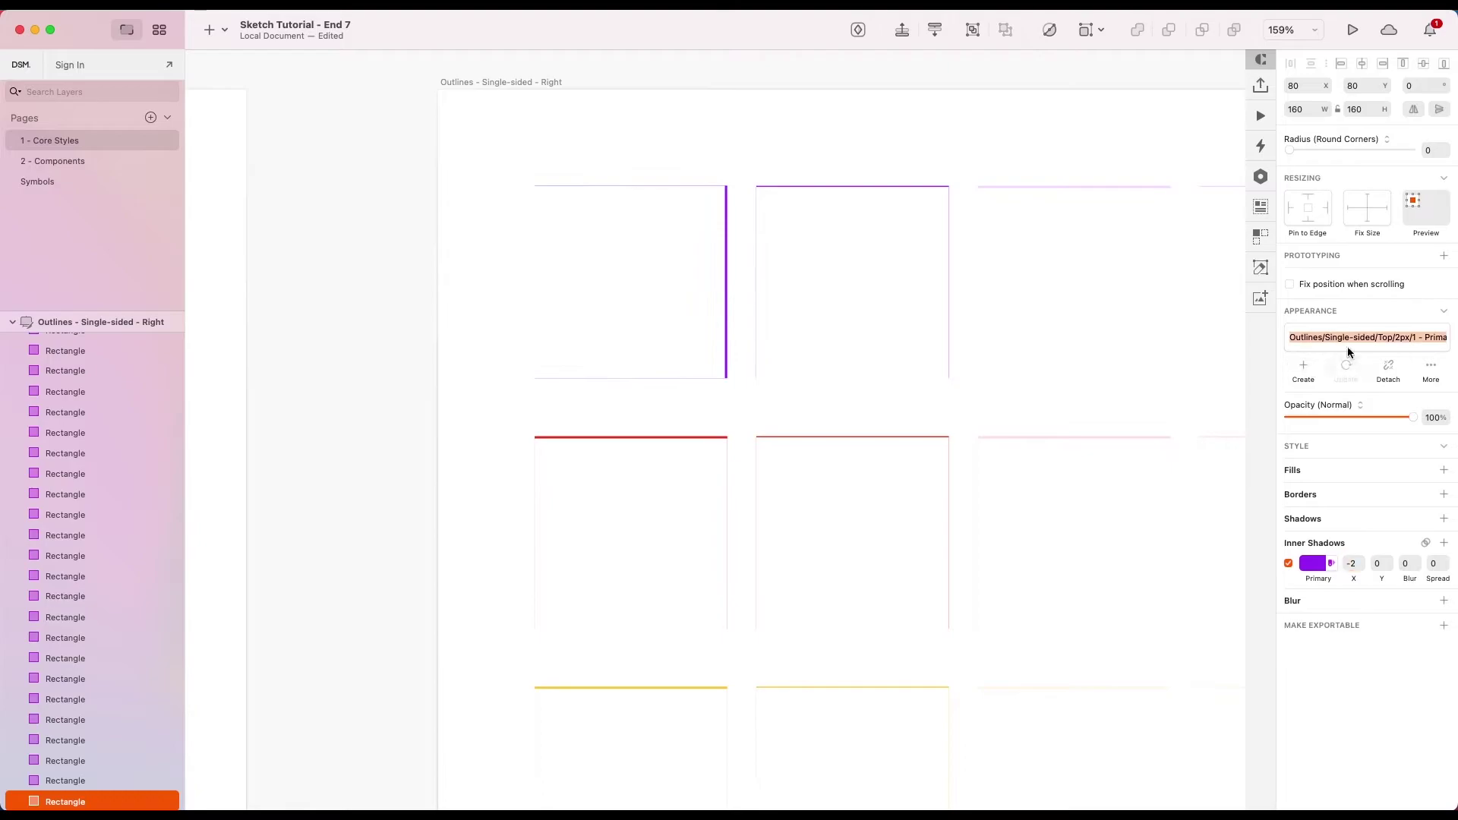
double_click(1345, 338)
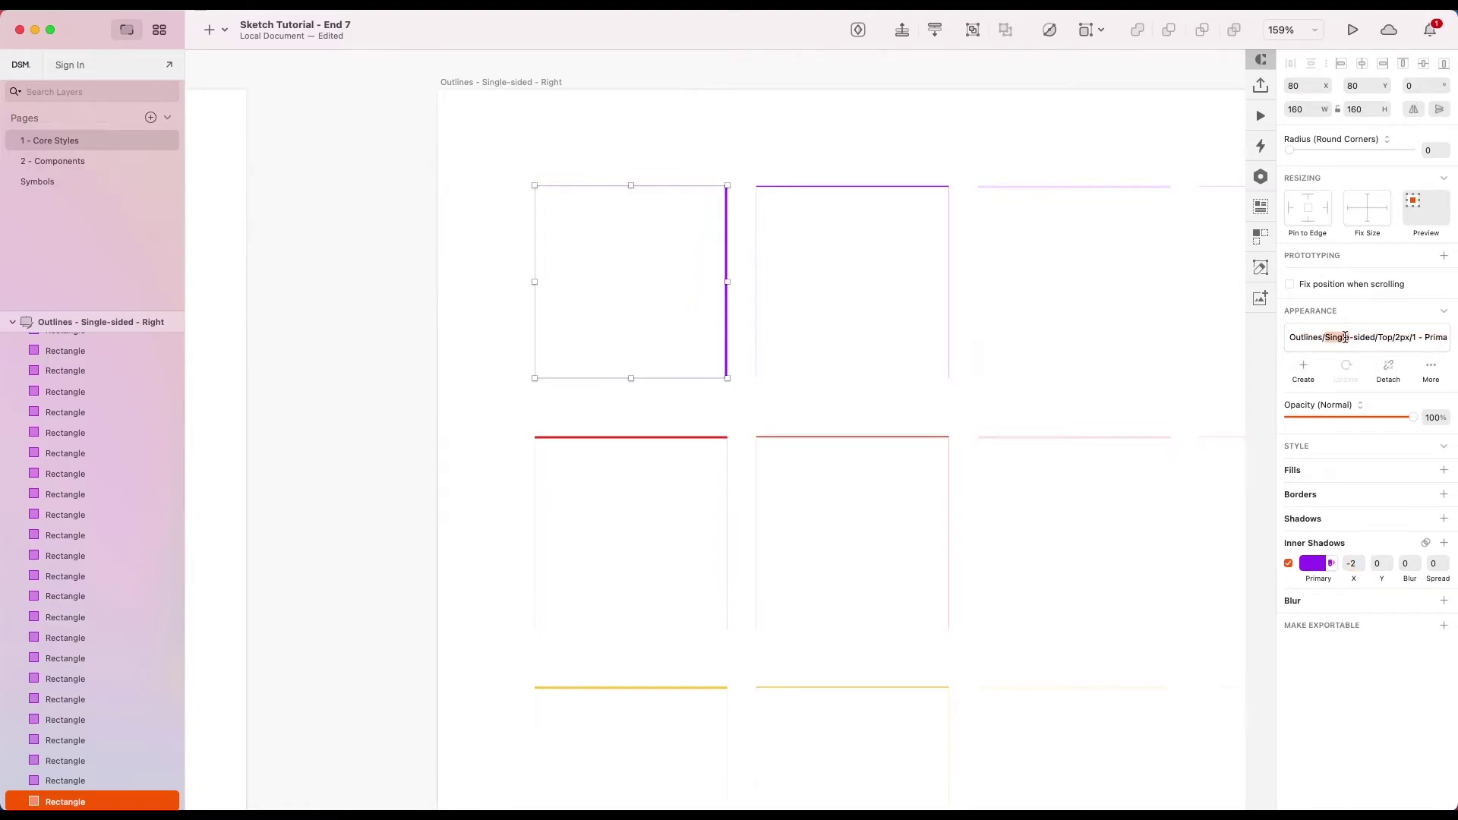
type("Righ")
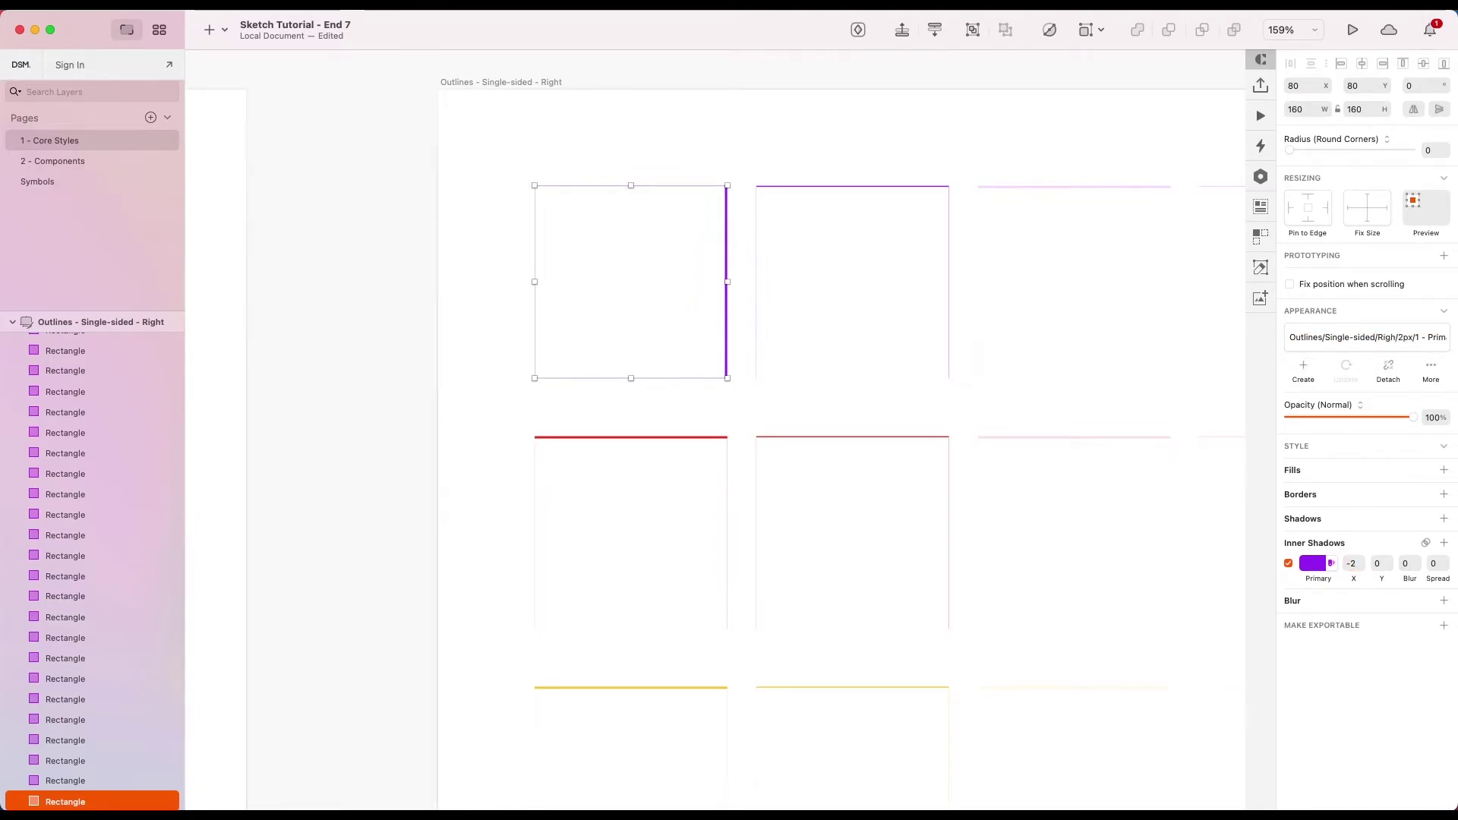
type("t")
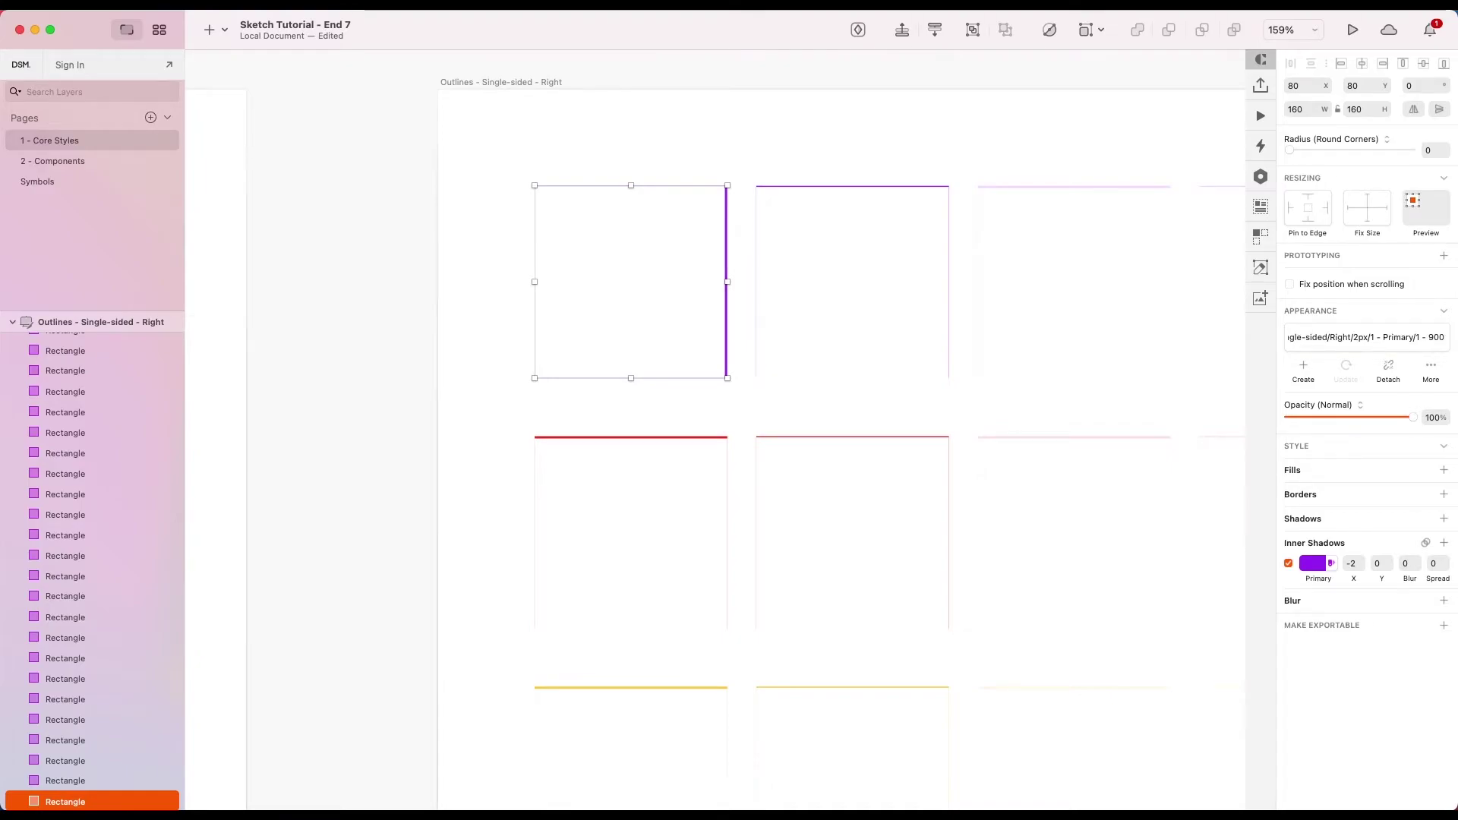
key("Return")
scroll(868, 297, "down", 5)
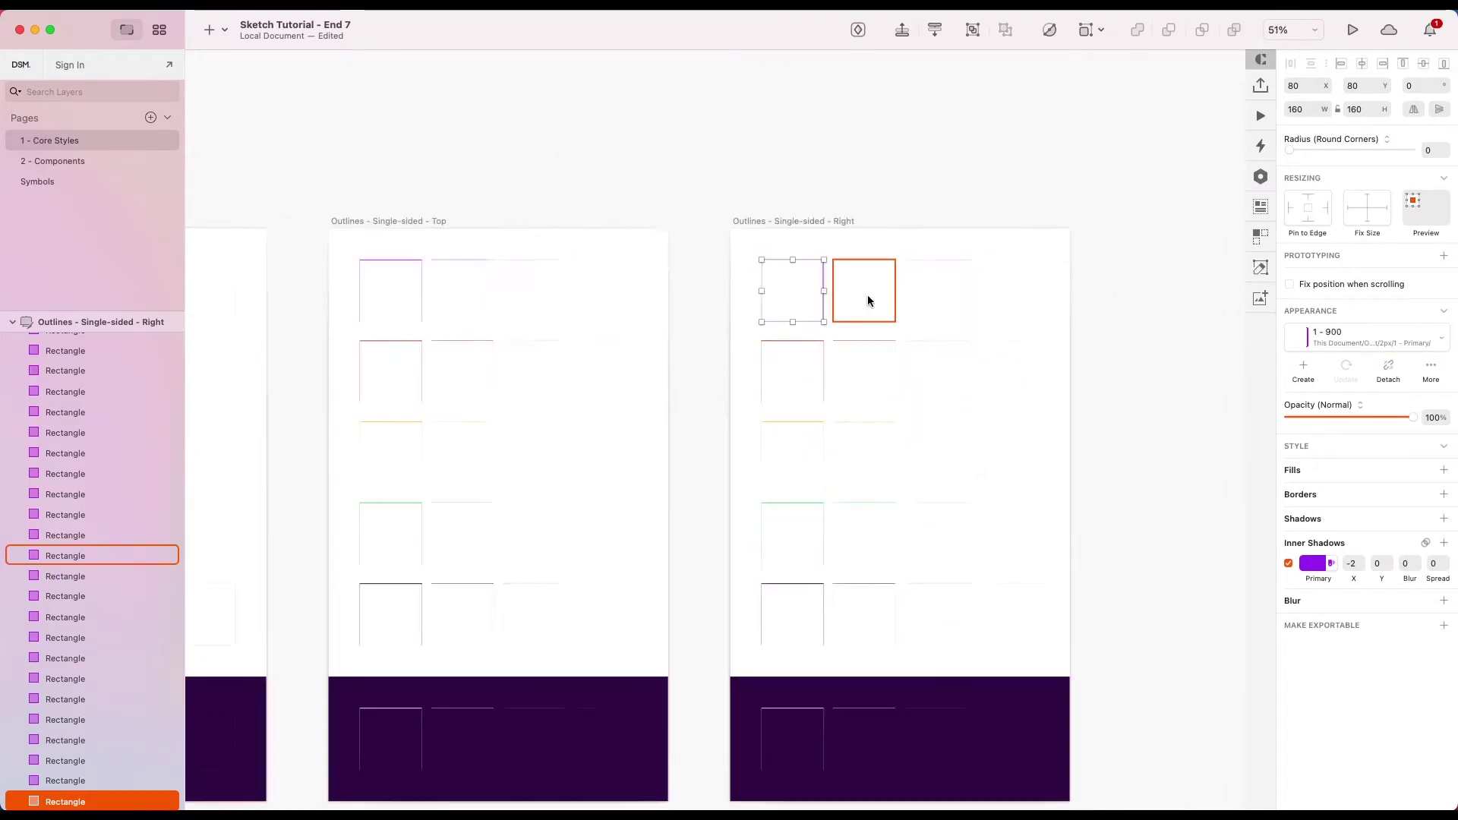
Step: Convert the remaining squares on the Right artboard to right-only inner shadows saved as Outlines/Single-sided/Right styles
scroll(868, 296, "right", 4)
scroll(789, 264, "down", 1)
scroll(723, 221, "up", 4)
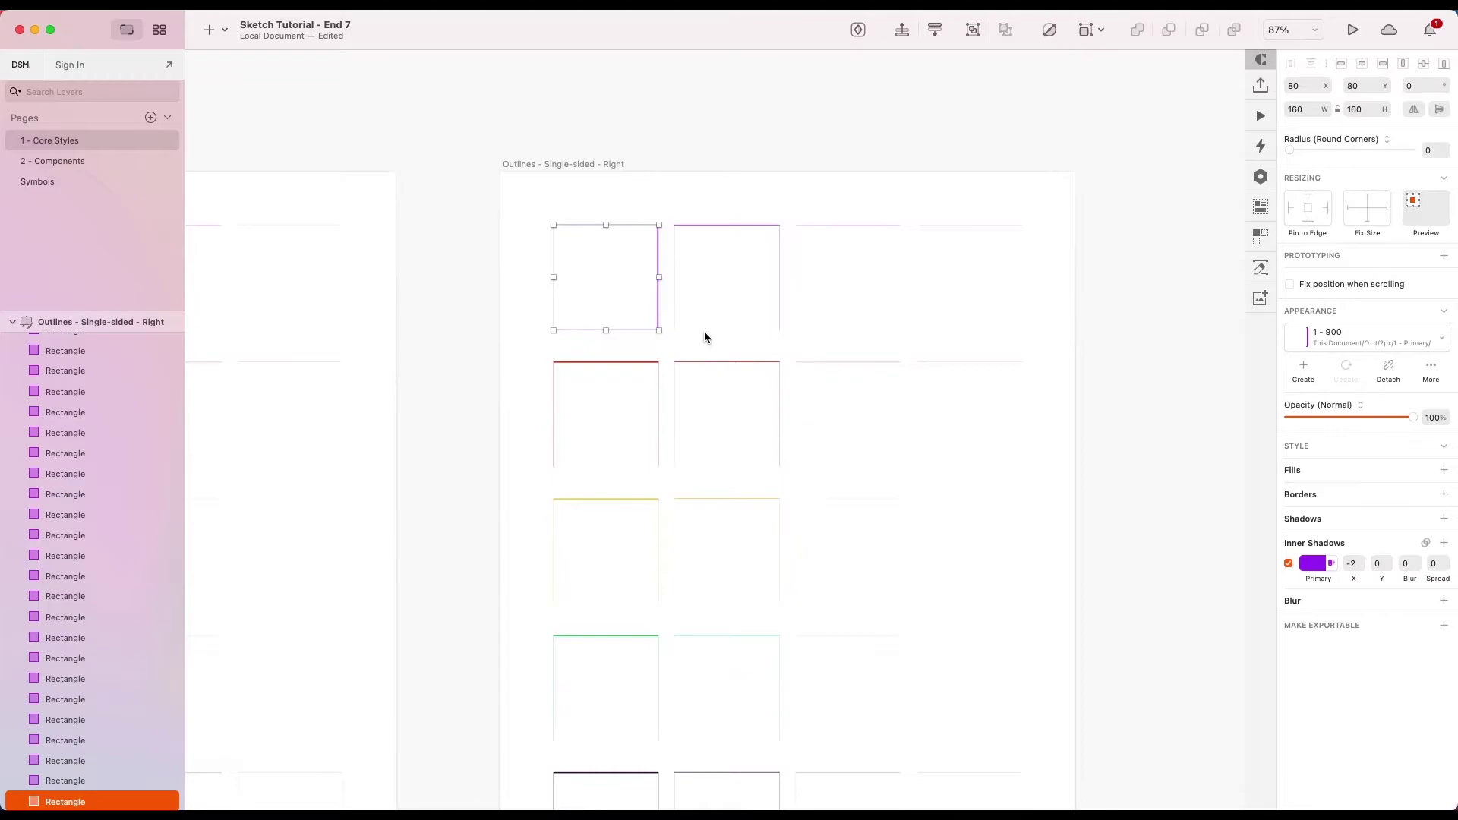
scroll(704, 331, "down", 3)
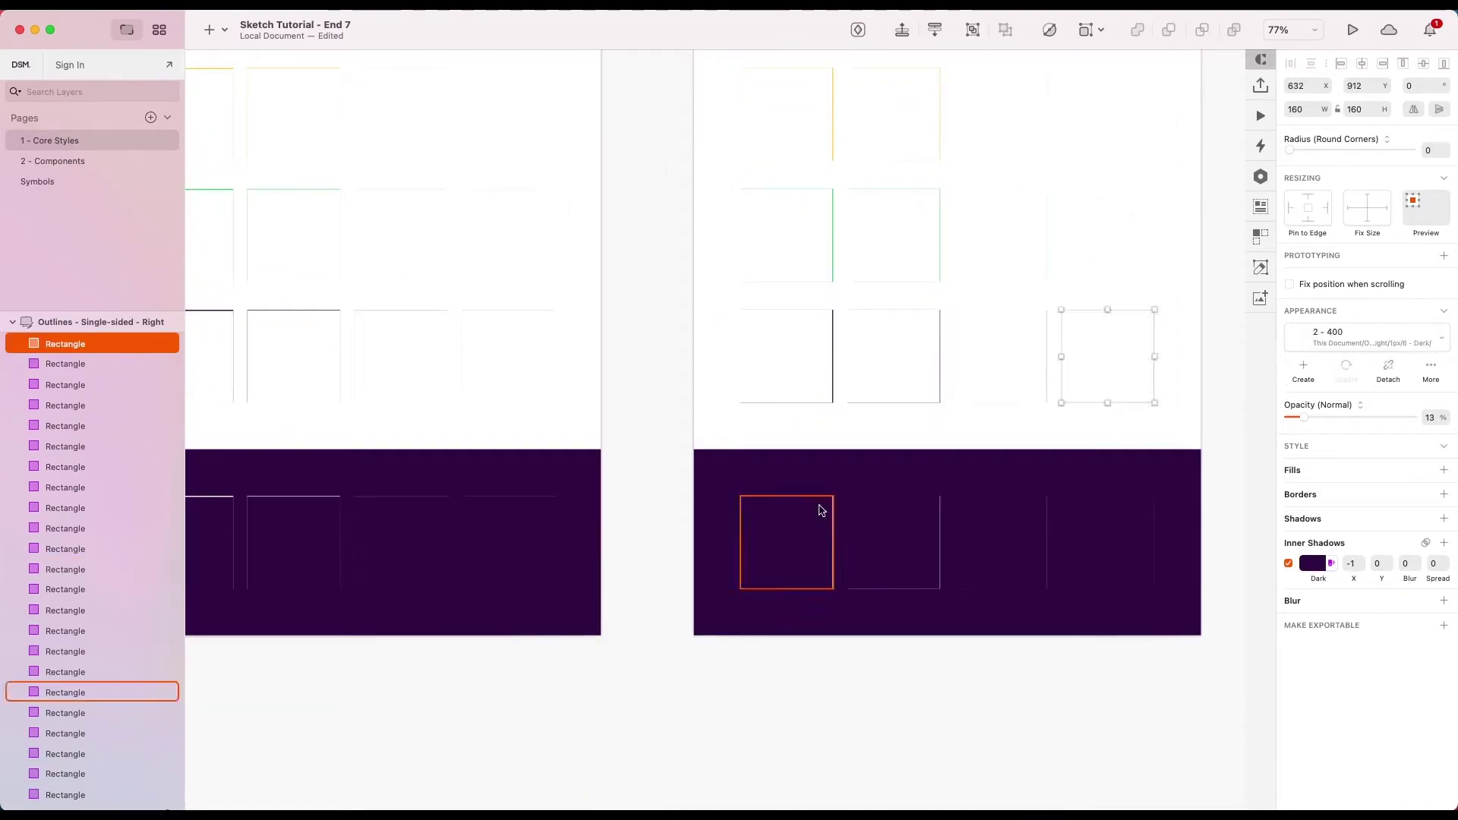
left_click(1204, 375)
Step: Move the Shadows, Misc and Containers artboards farther right to make room for another outlines artboard
scroll(1204, 375, "down", 5)
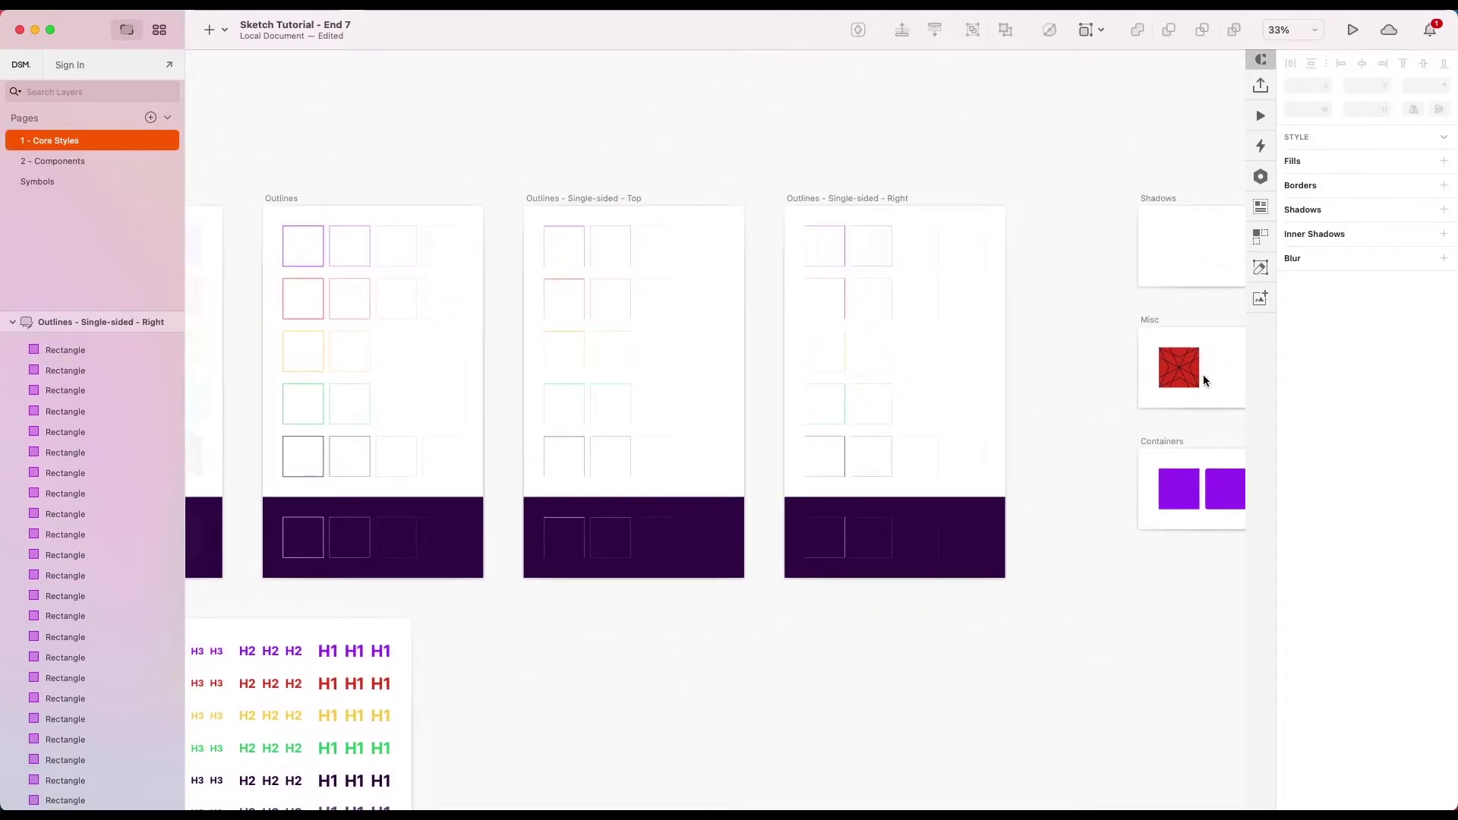
scroll(999, 263, "right", 2)
scroll(1000, 262, "down", 3)
left_click_drag(1064, 203, 787, 527)
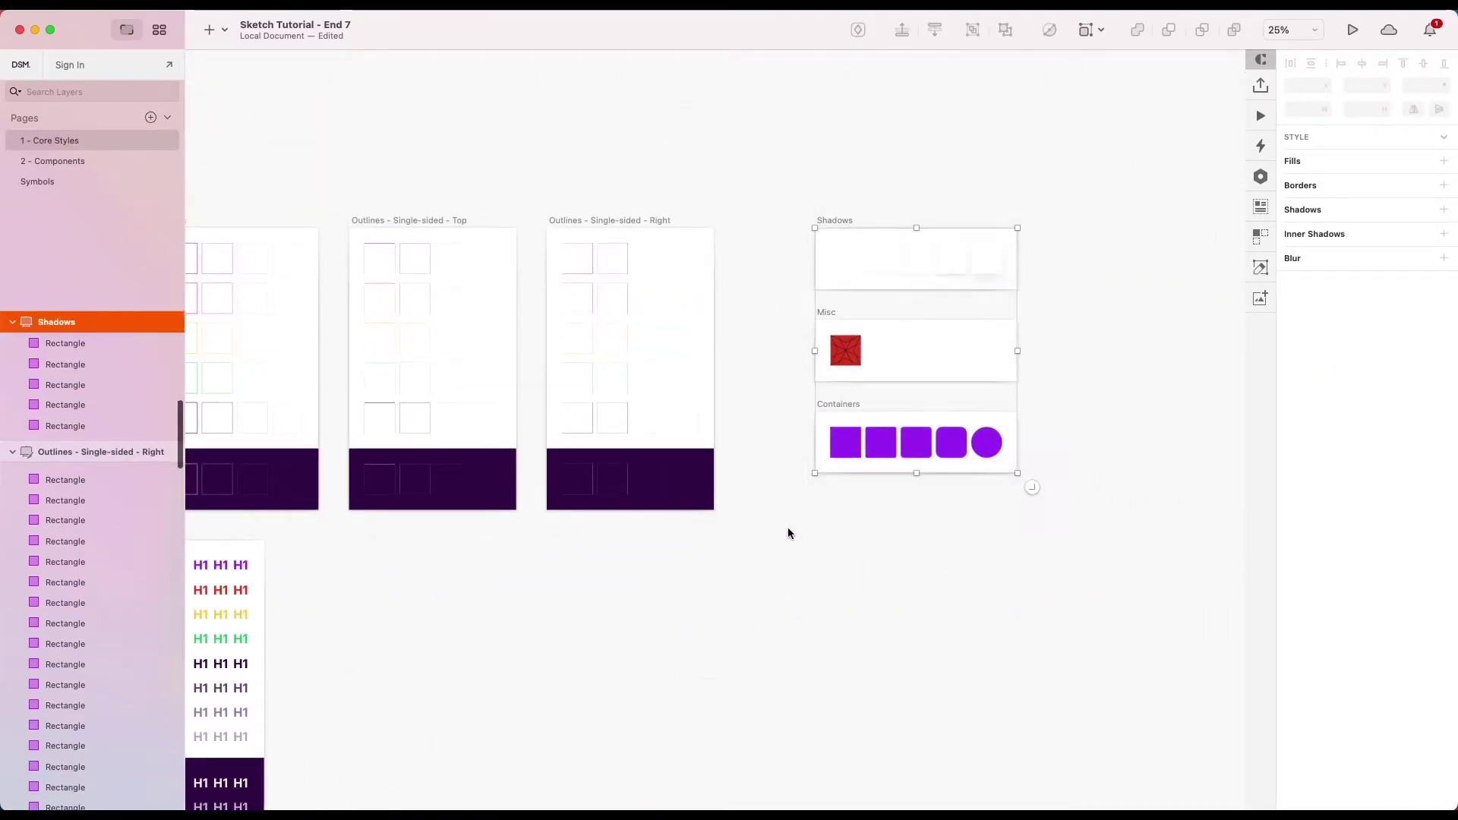
left_click_drag(831, 221, 1134, 221)
Step: Duplicate the Right outlines artboard beside the original and name the copy Outlines - Single-sided - Bottom
left_click_drag(651, 221, 850, 224)
double_click(137, 453)
double_click(152, 452)
type("Bo")
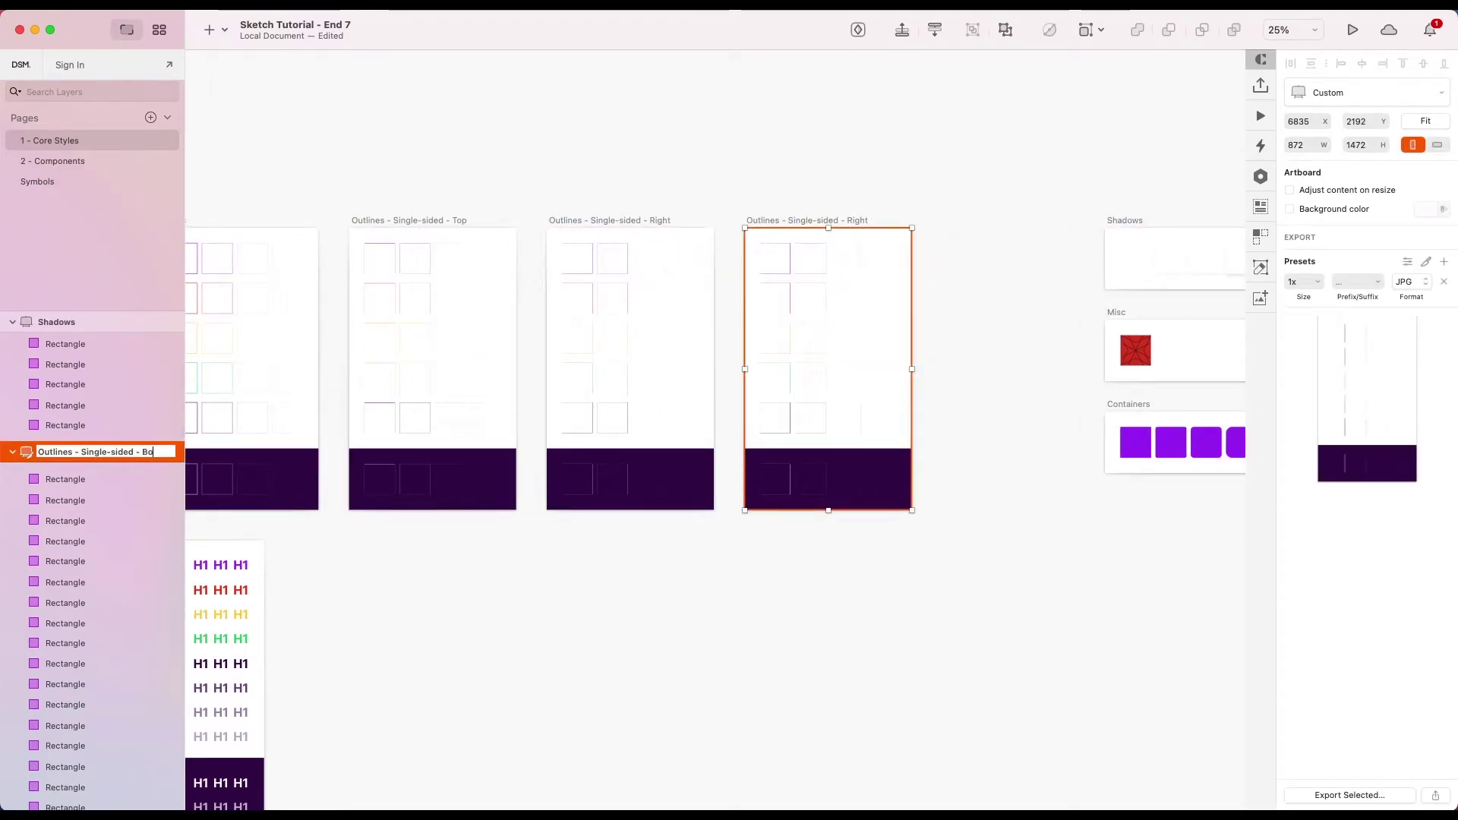
type("ttom")
left_click(641, 600)
scroll(844, 262, "up", 3)
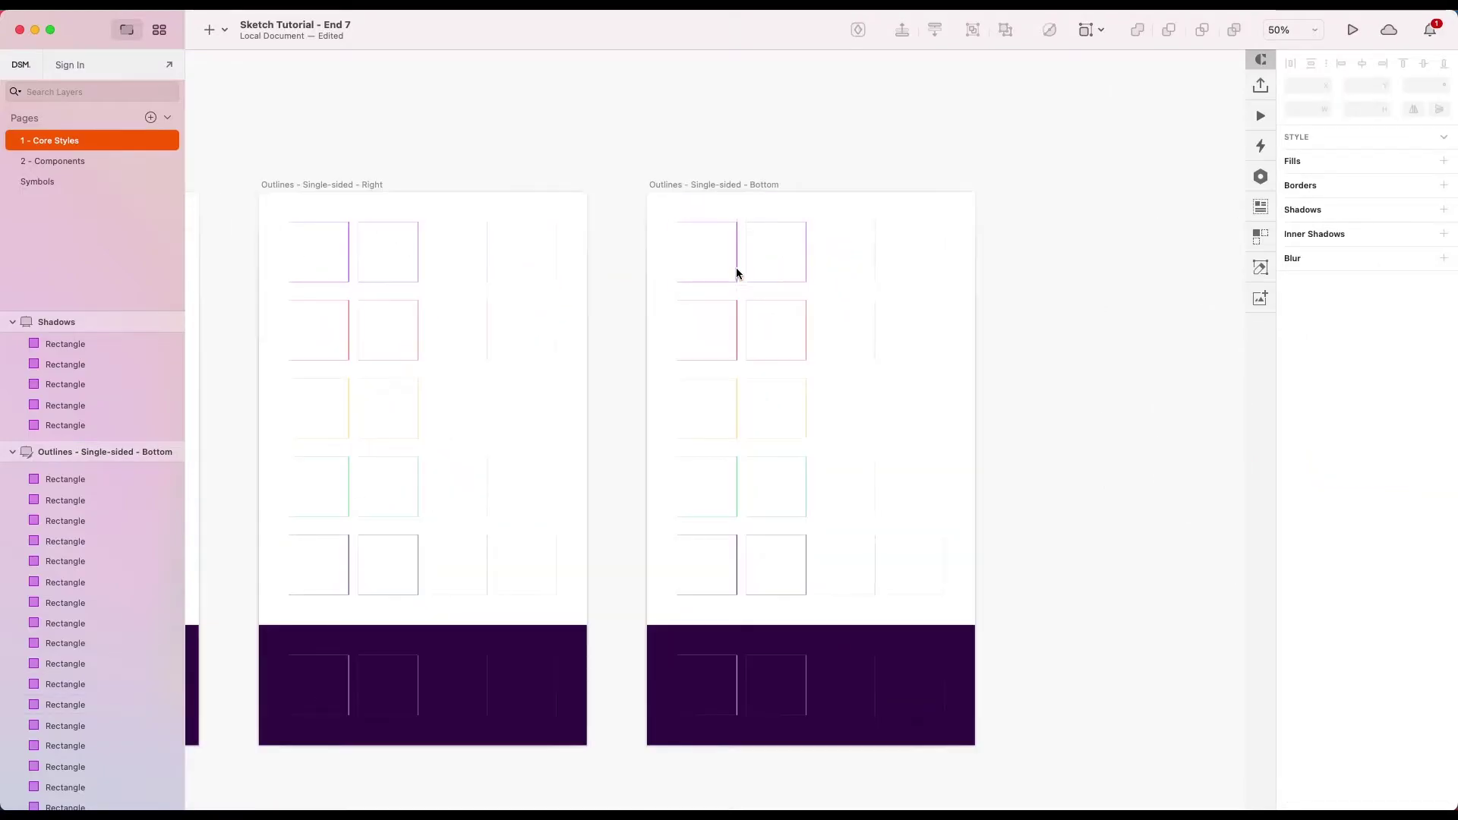
Step: Set the inner shadow of the first purple square on the Bottom outlines artboard to X 0 and Y -2
left_click(710, 234)
scroll(708, 232, "up", 3)
scroll(891, 382, "right", 2)
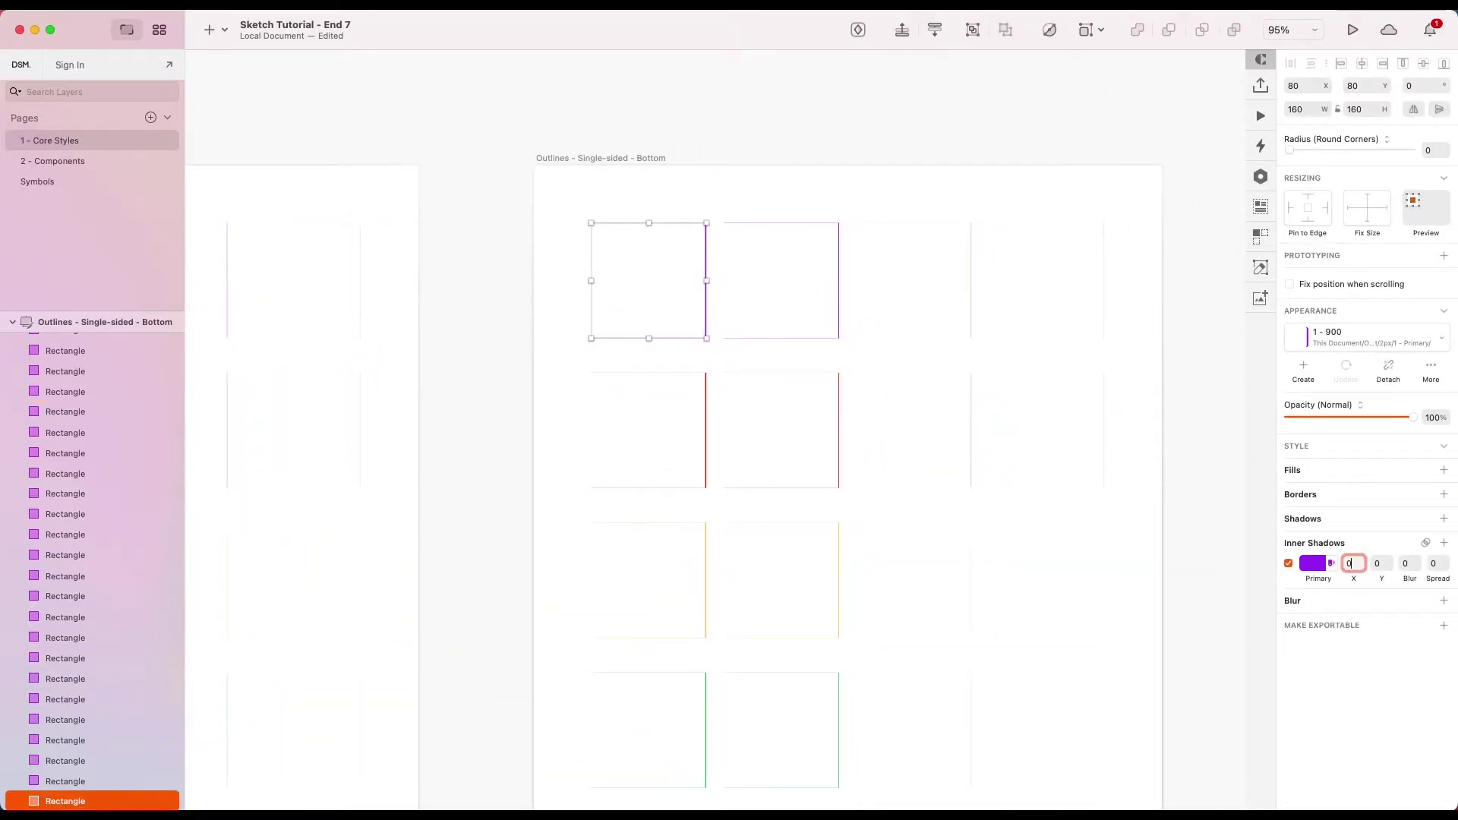
type("0")
key("Return")
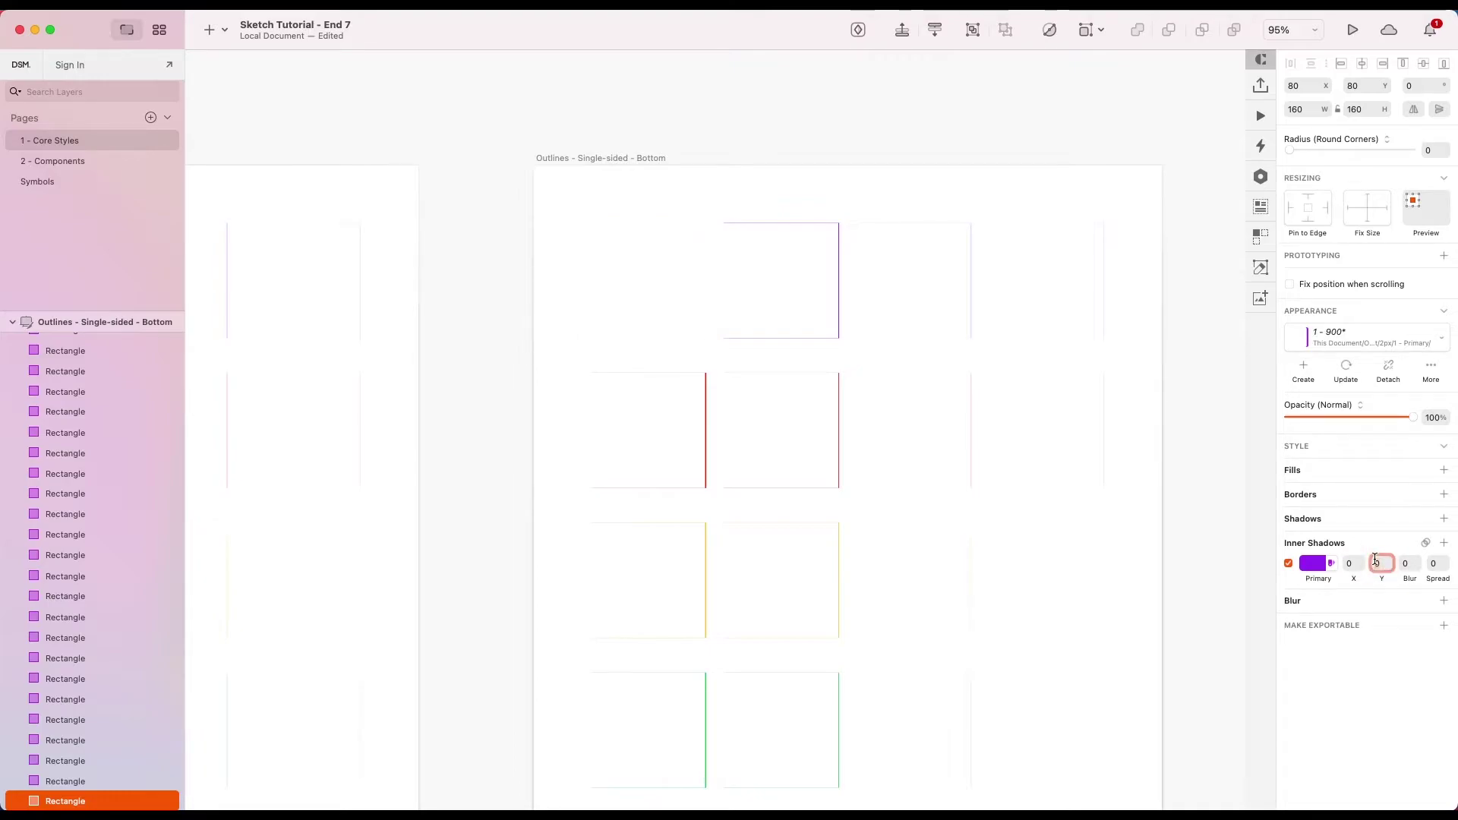
key("Return")
key("Return")
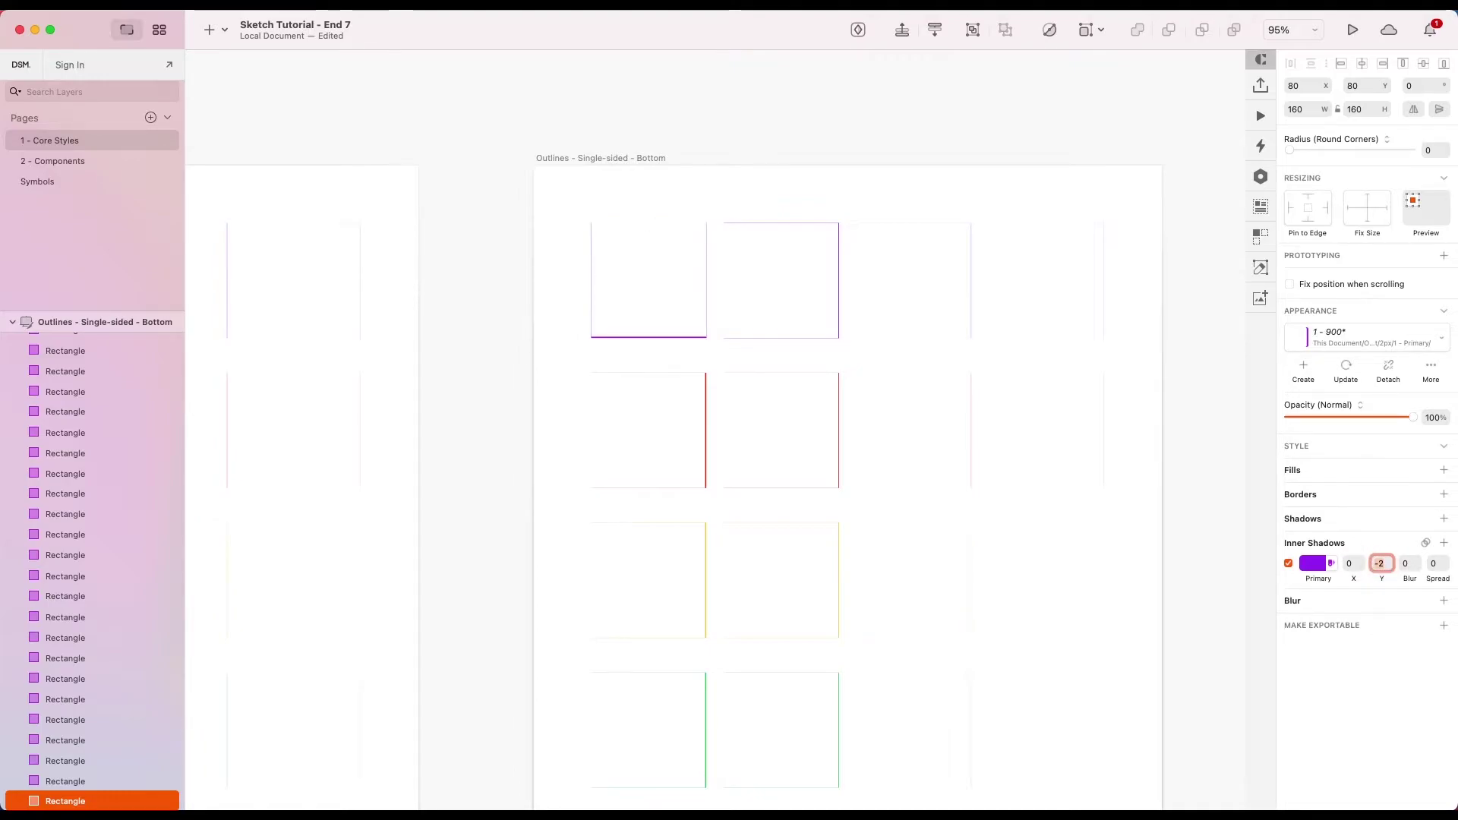
scroll(621, 235, "up", 3)
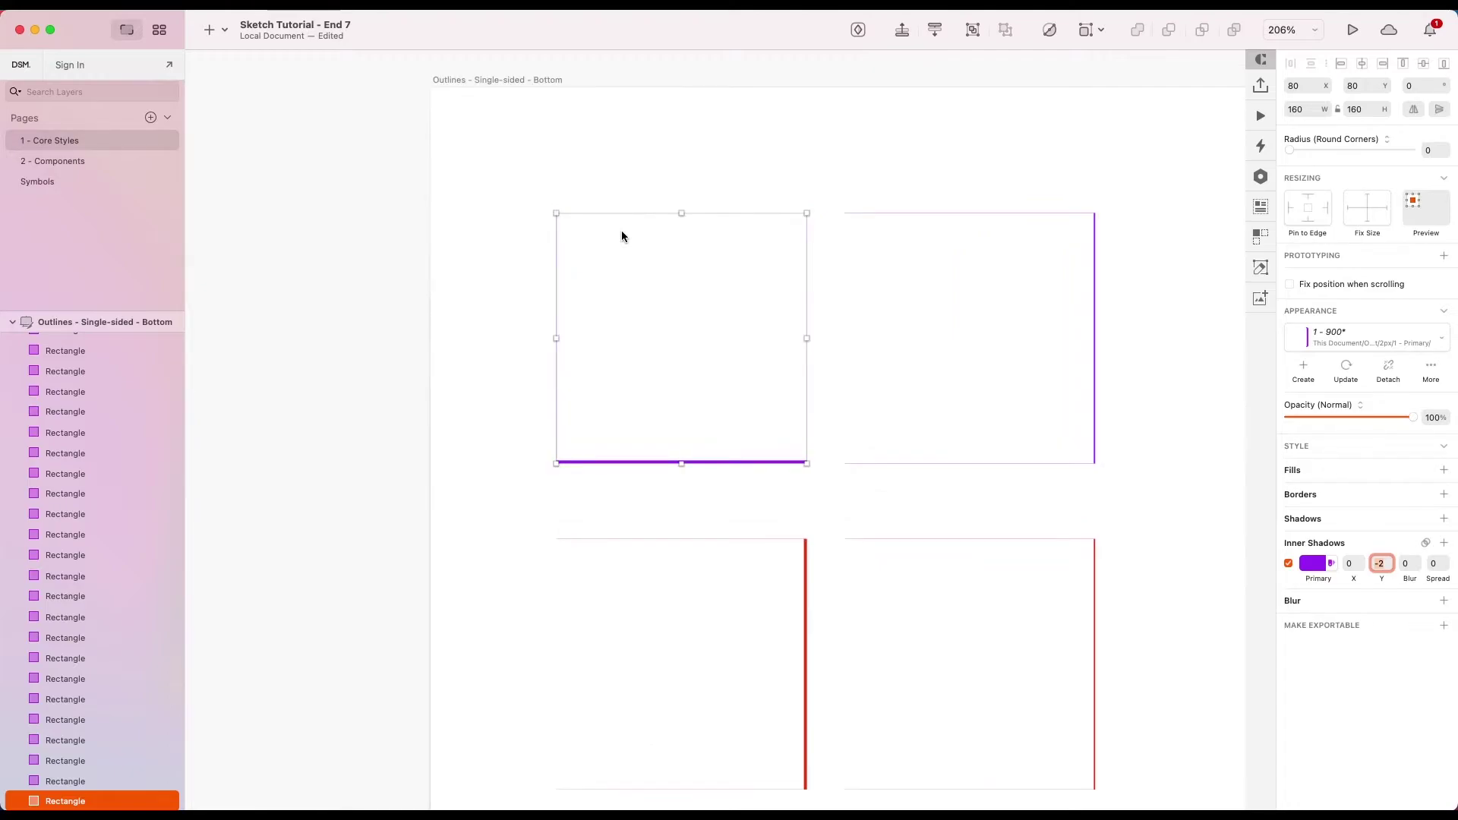
scroll(740, 261, "down", 3)
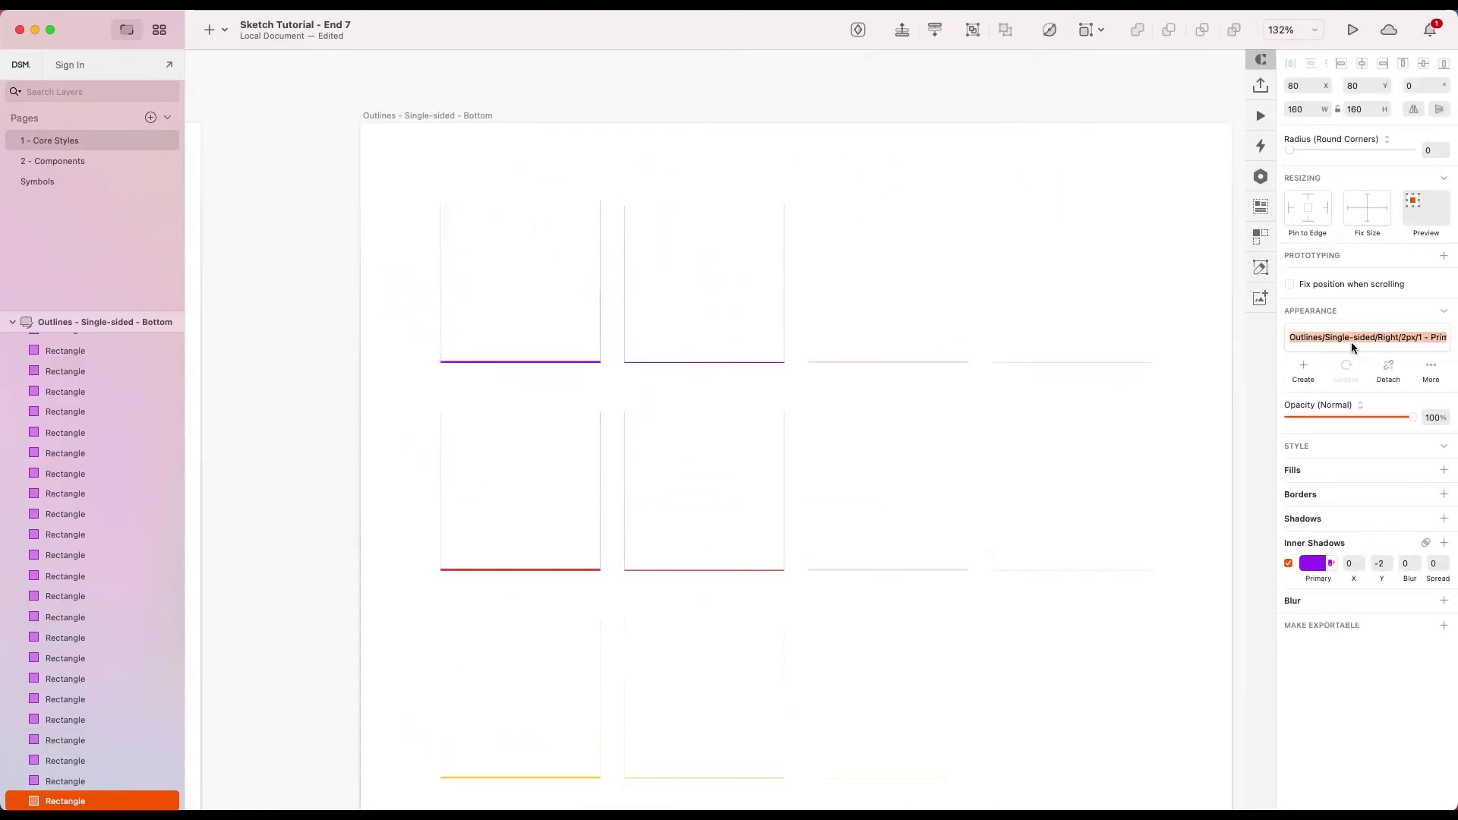
Step: Save the bottom-only inner shadows of the Bottom artboard's squares as layer styles under Outlines/Single-sided/Bottom
left_click(1387, 338)
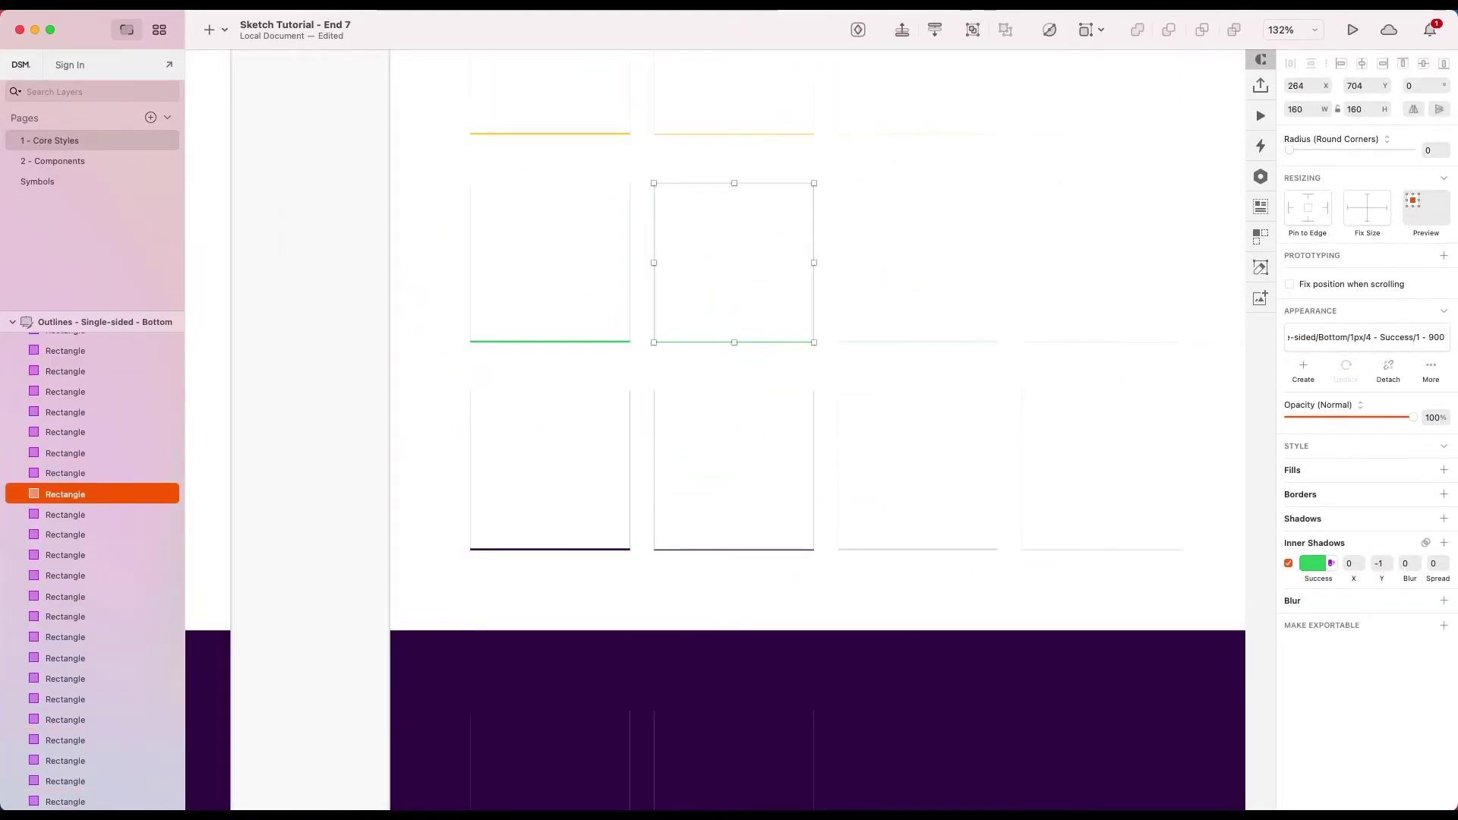
left_click(1388, 335)
scroll(869, 445, "down", 6)
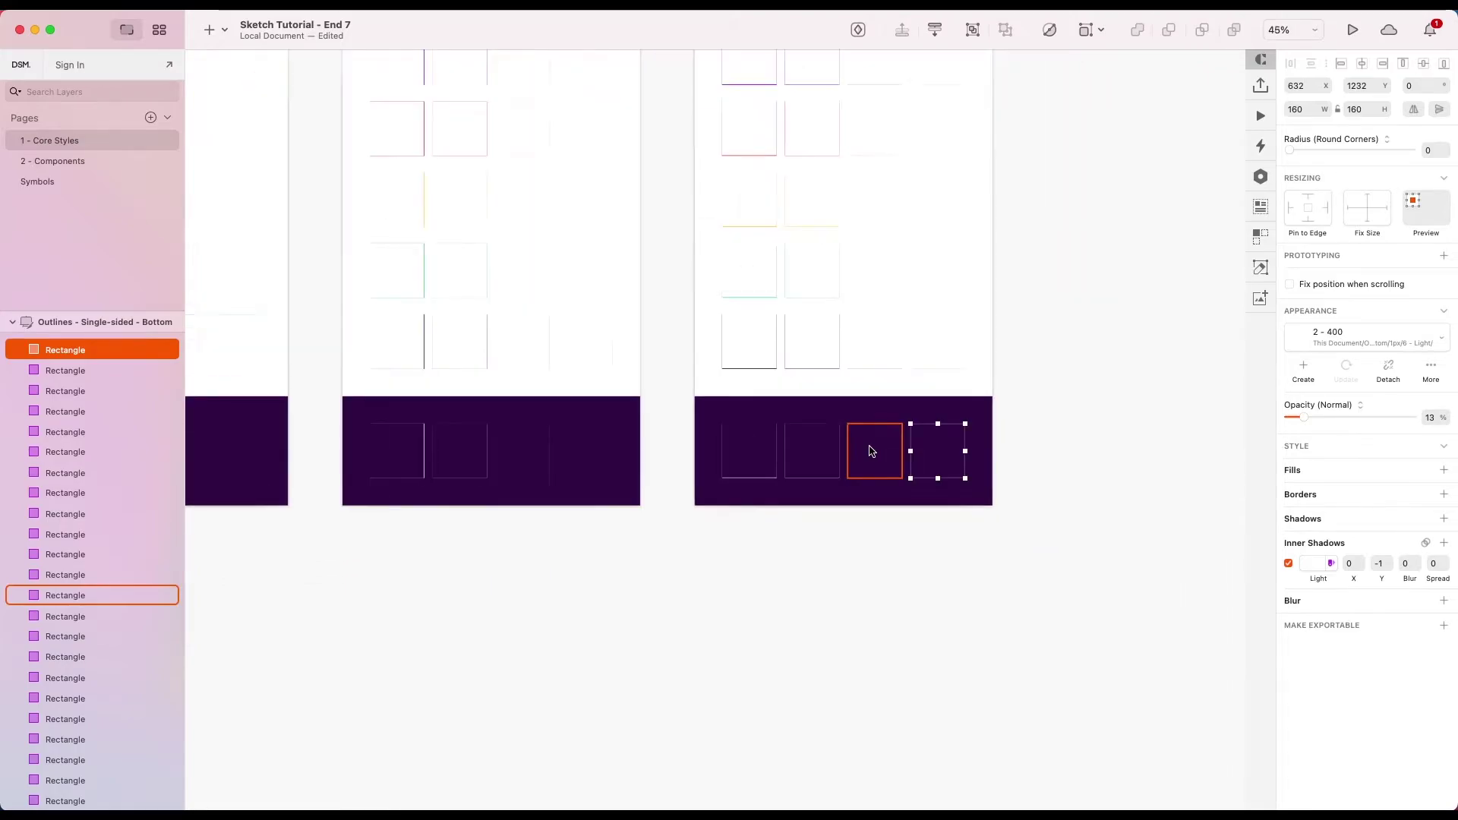
scroll(869, 446, "up", 4)
scroll(869, 446, "right", 4)
left_click(869, 451)
scroll(897, 450, "down", 5)
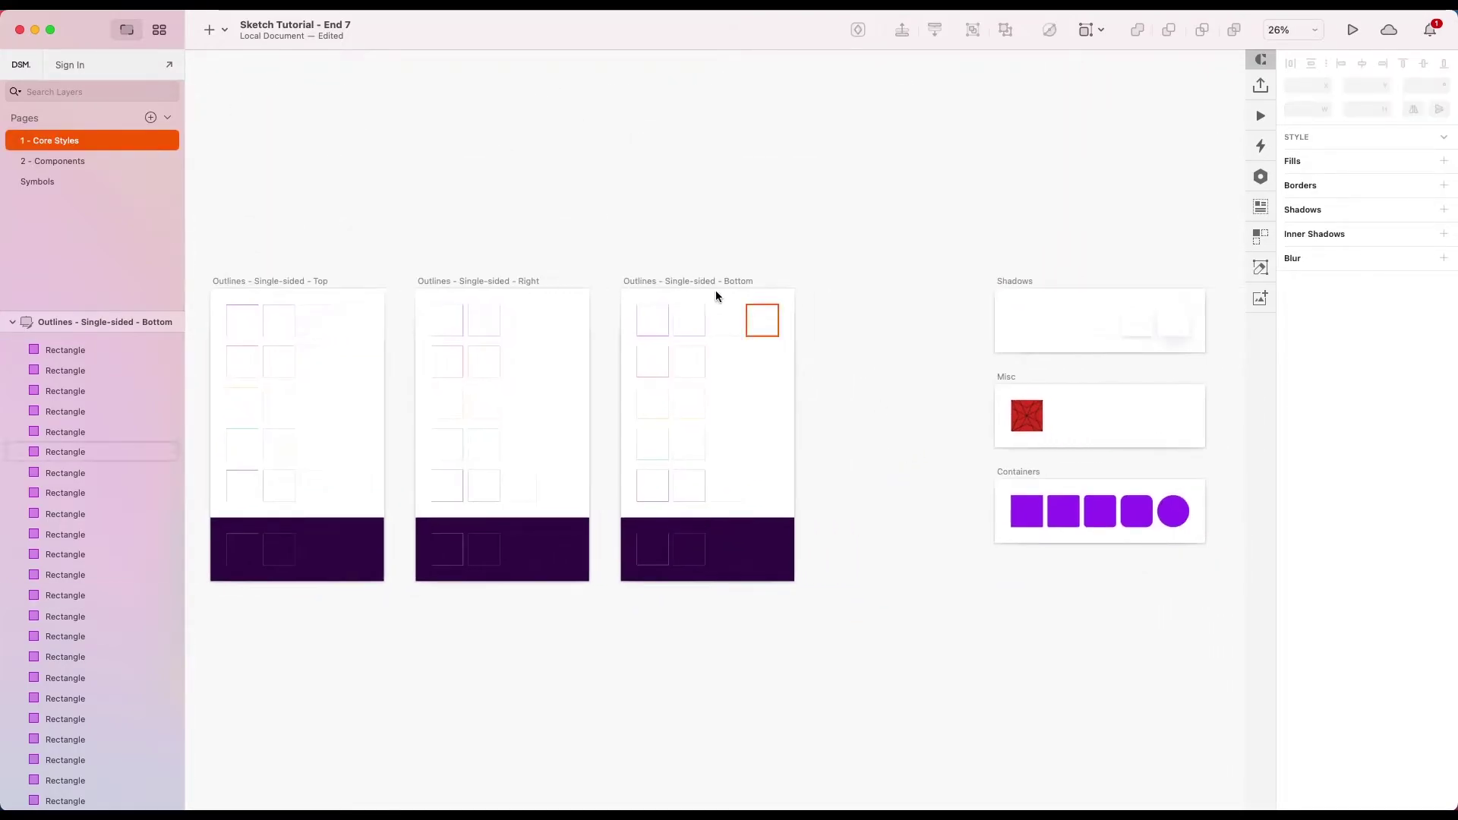
Step: Duplicate the Bottom outlines artboard beside the original and move the Shadows, Misc and Containers artboards farther right
left_click_drag(690, 281, 894, 290)
left_click(1015, 281)
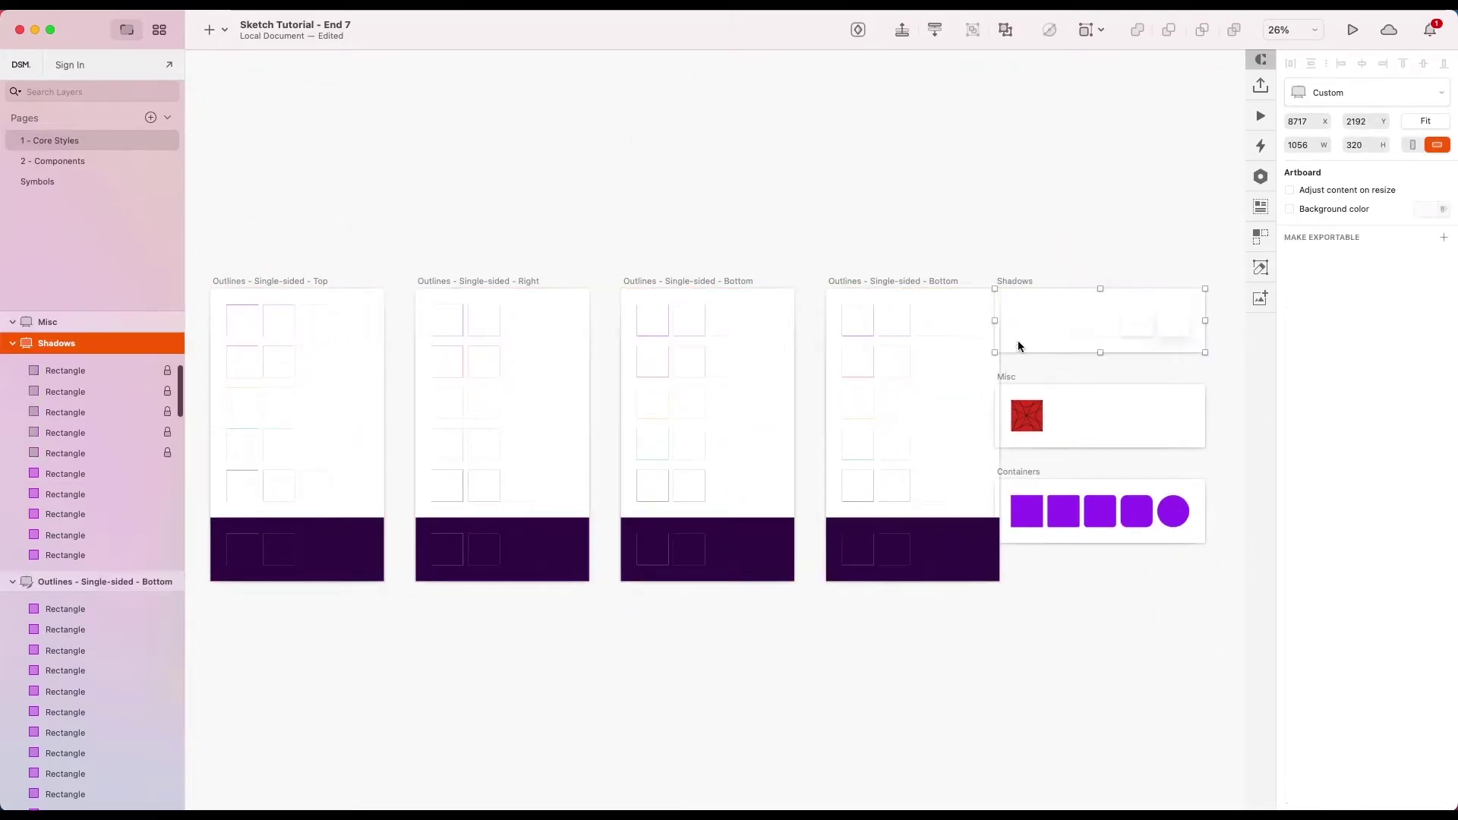
left_click(1012, 377, "shift")
left_click(1020, 471, "shift")
left_click_drag(1025, 471, 1063, 469)
left_click(644, 307)
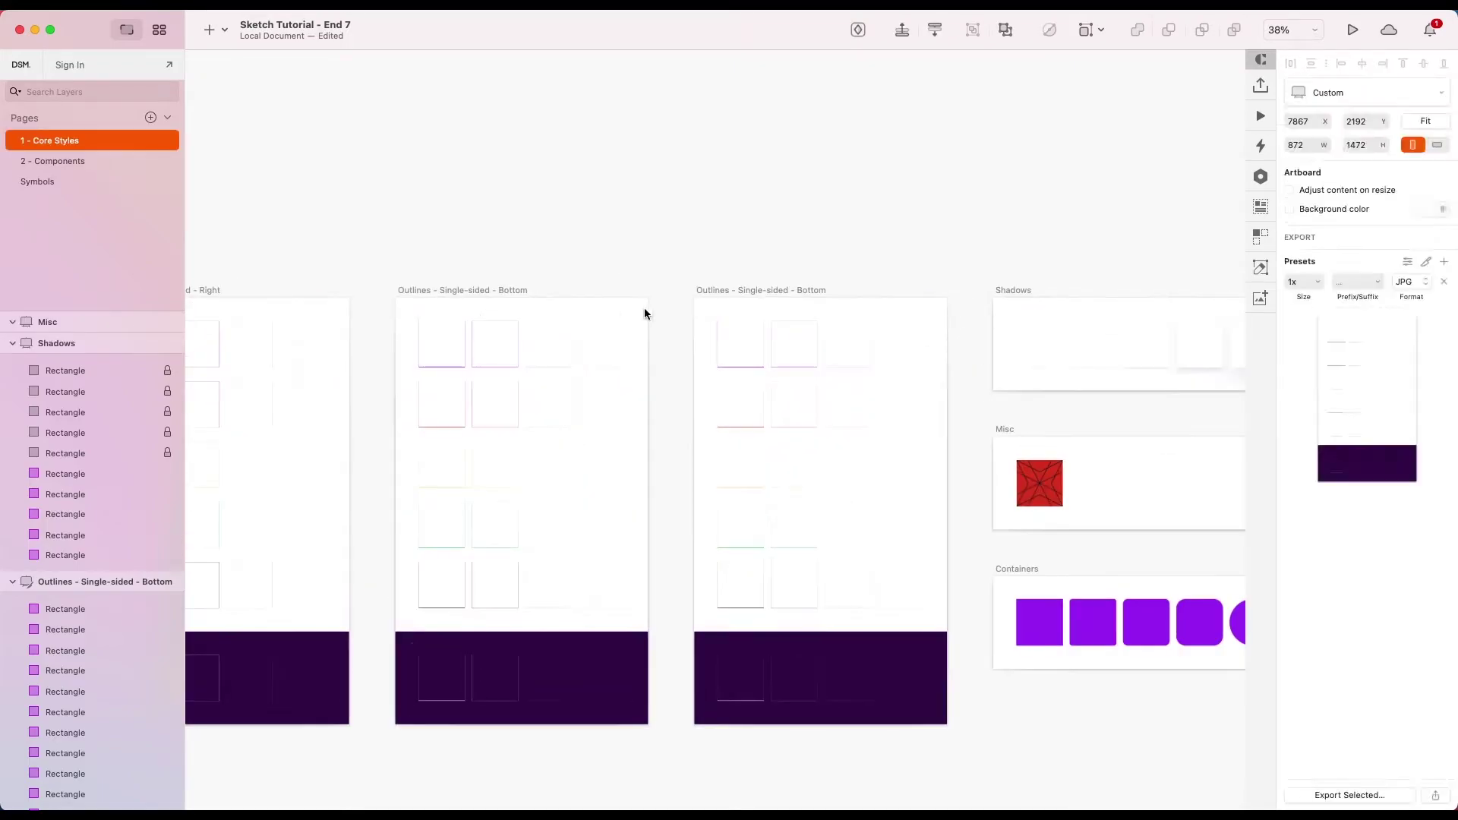
Step: Rename the copied Bottom outlines artboard as Outlines - Single-sided - Left
left_click(763, 285)
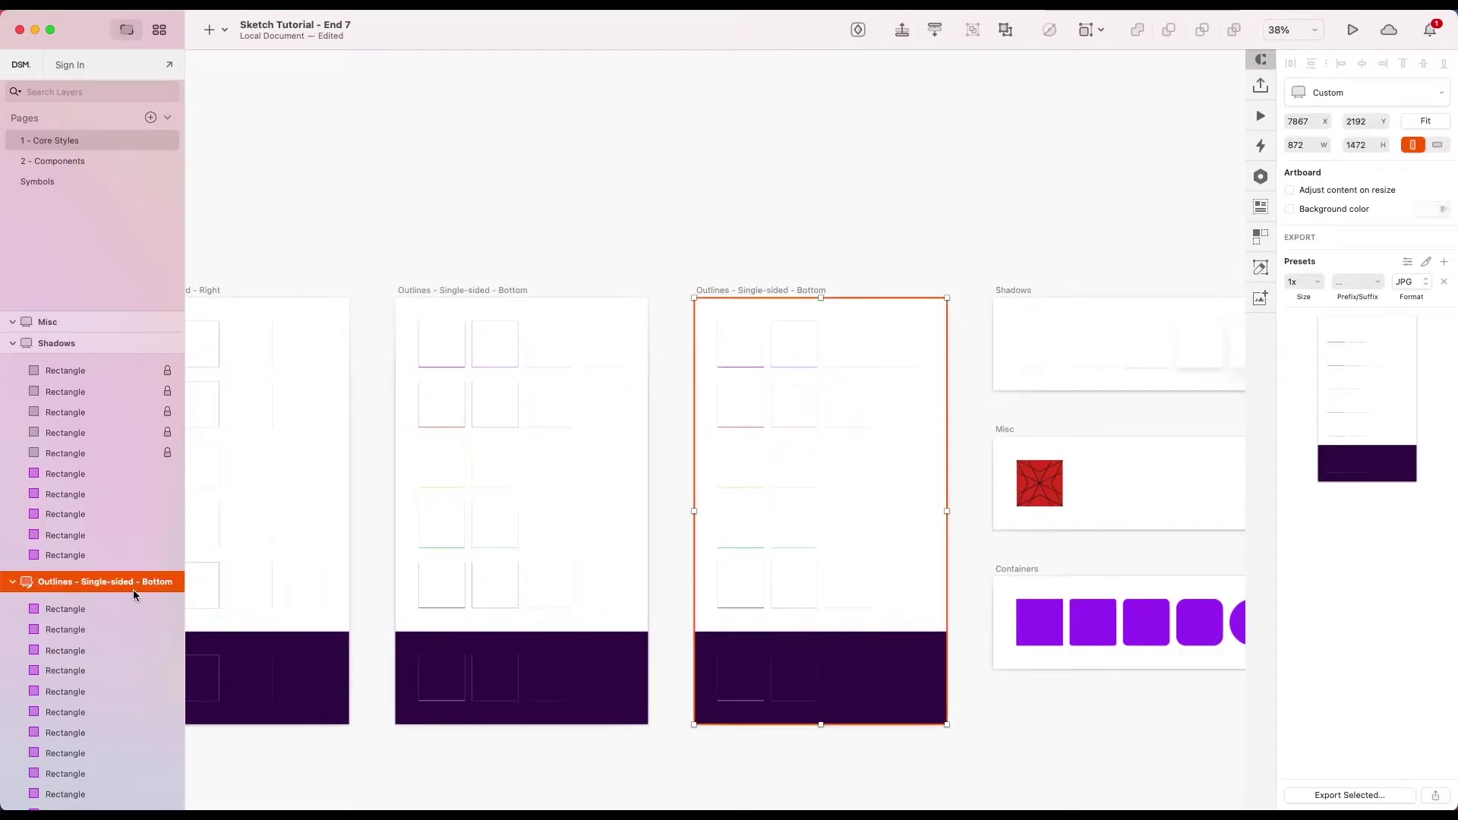
double_click(148, 582)
double_click(148, 582)
type("lEFT")
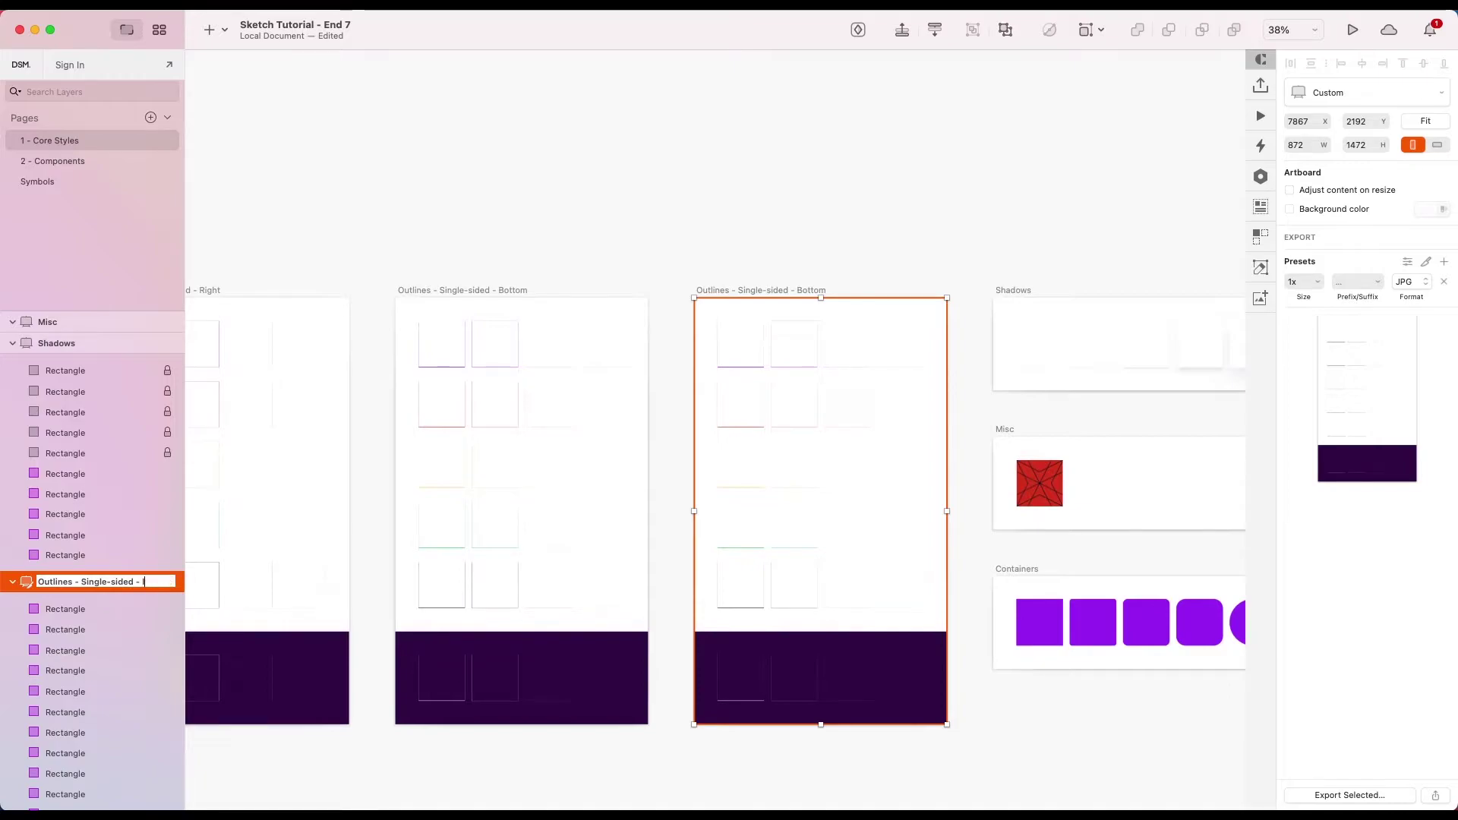
type("L")
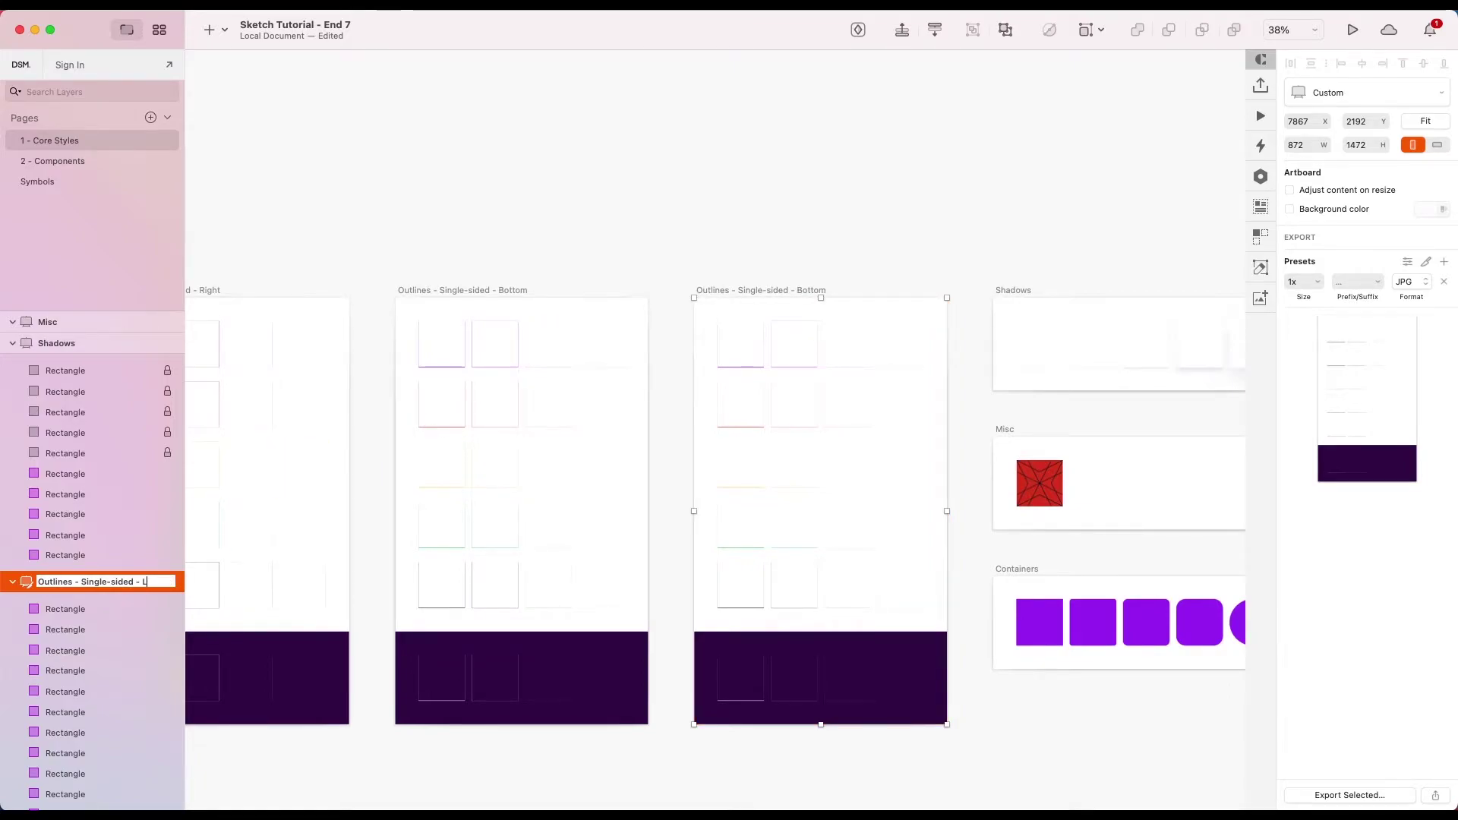
left_click(748, 348)
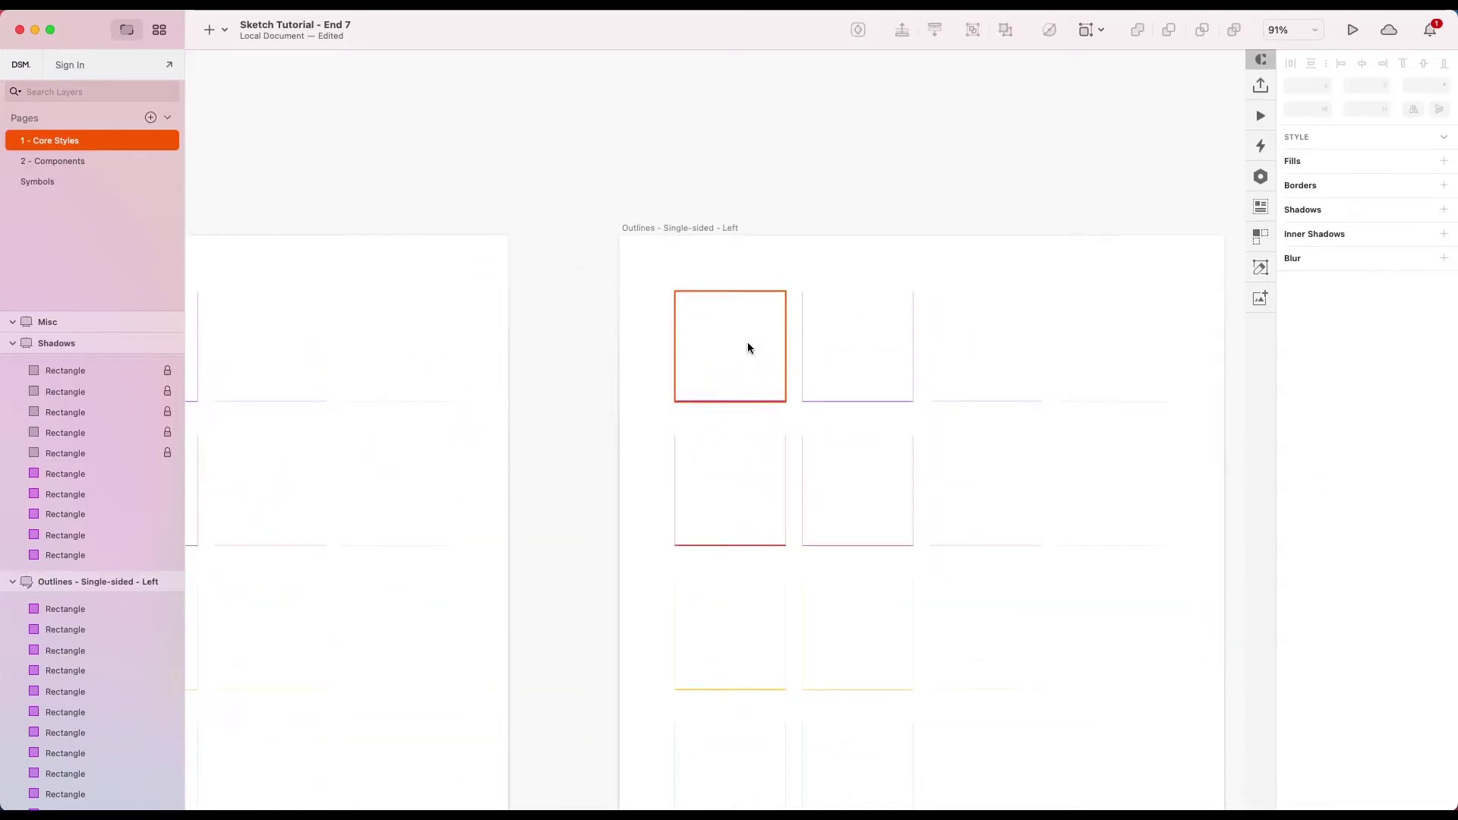
Step: Set the inner shadow of the first purple square on the Left outlines artboard to X 2 and Y 0
left_click(748, 349)
scroll(753, 318, "up", 5)
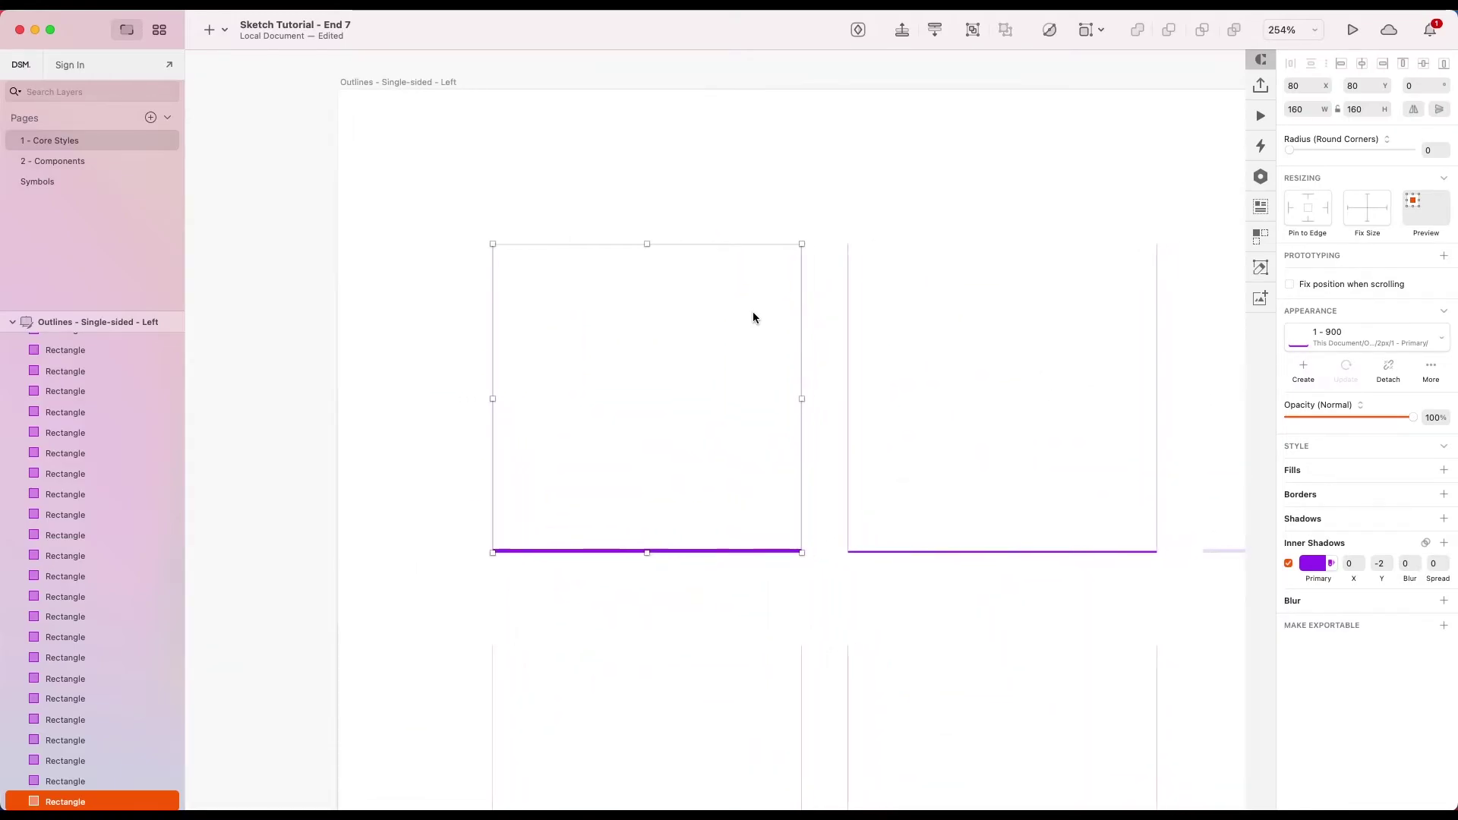
scroll(753, 312, "right", 1)
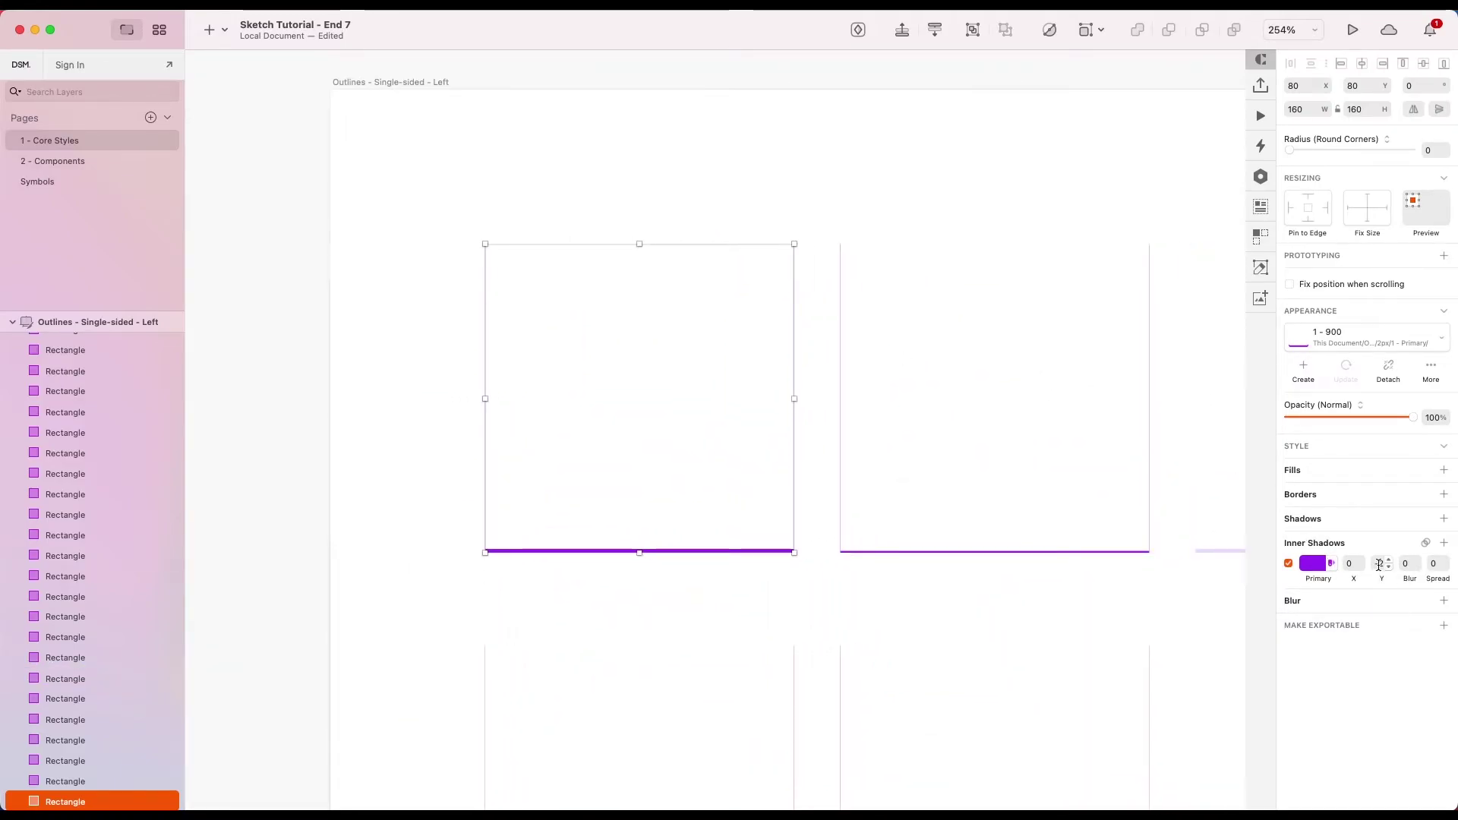
key("Return")
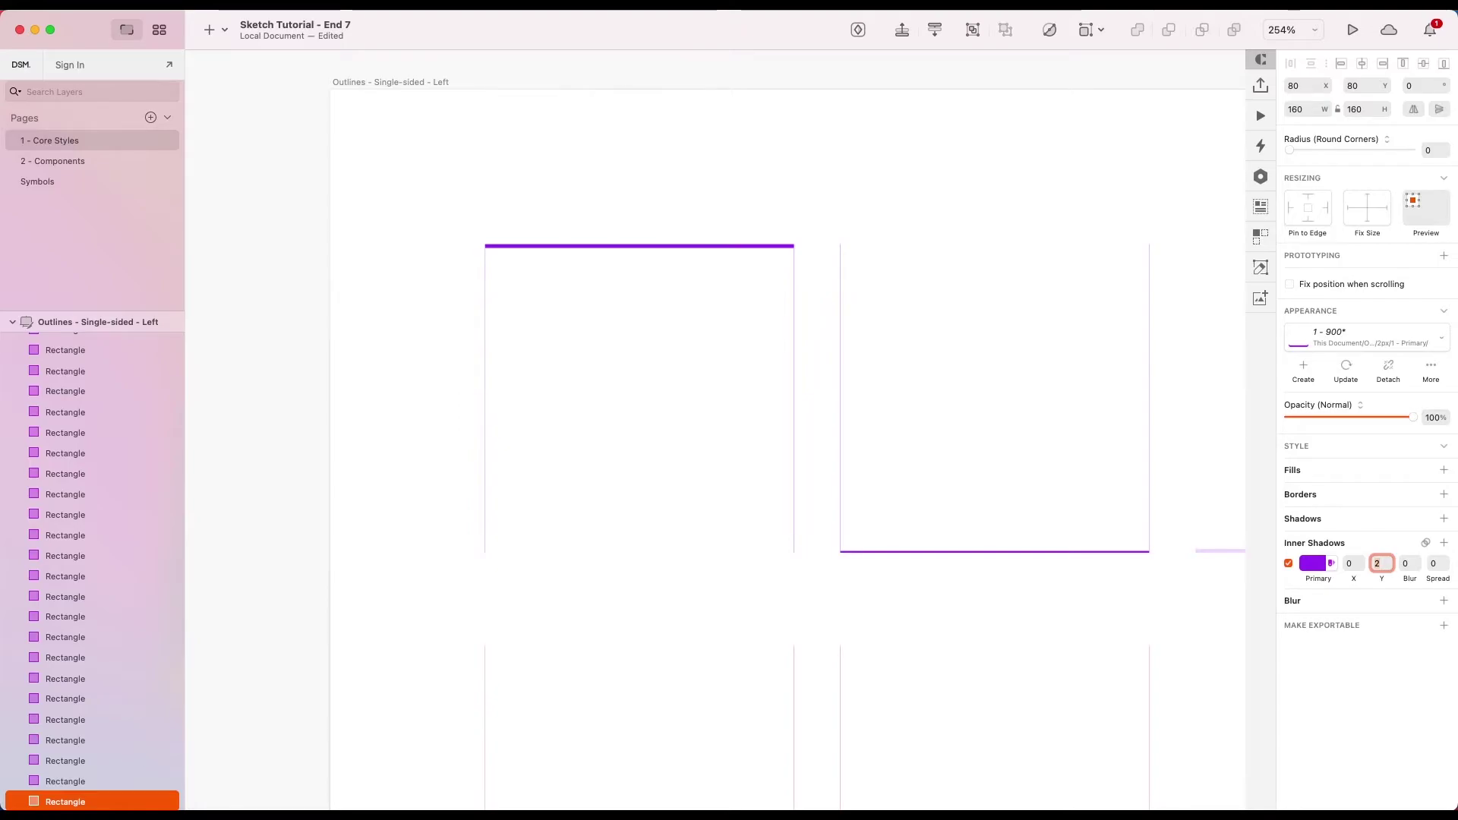
left_click(1352, 563)
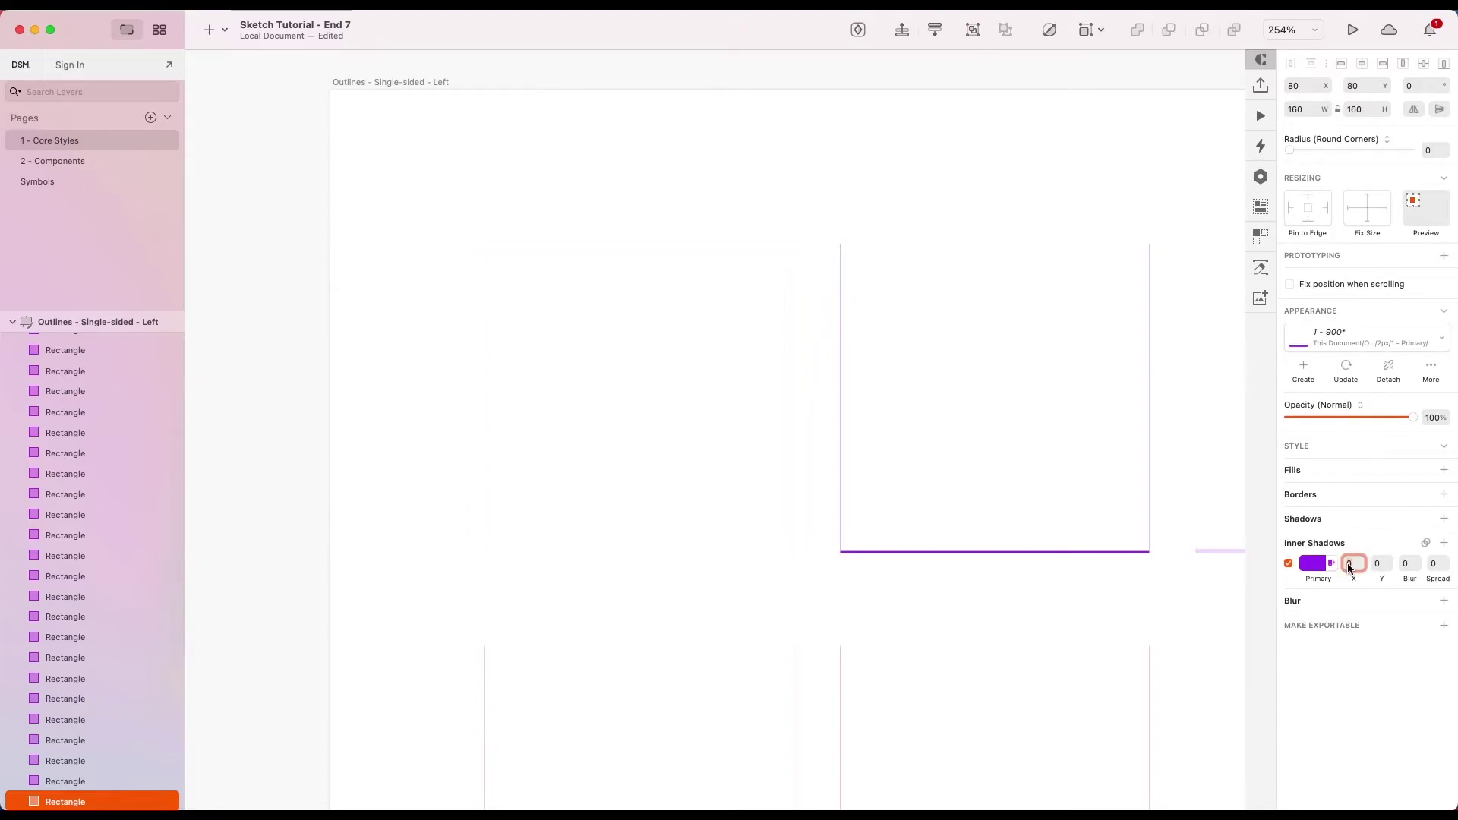
type("2")
key("Return")
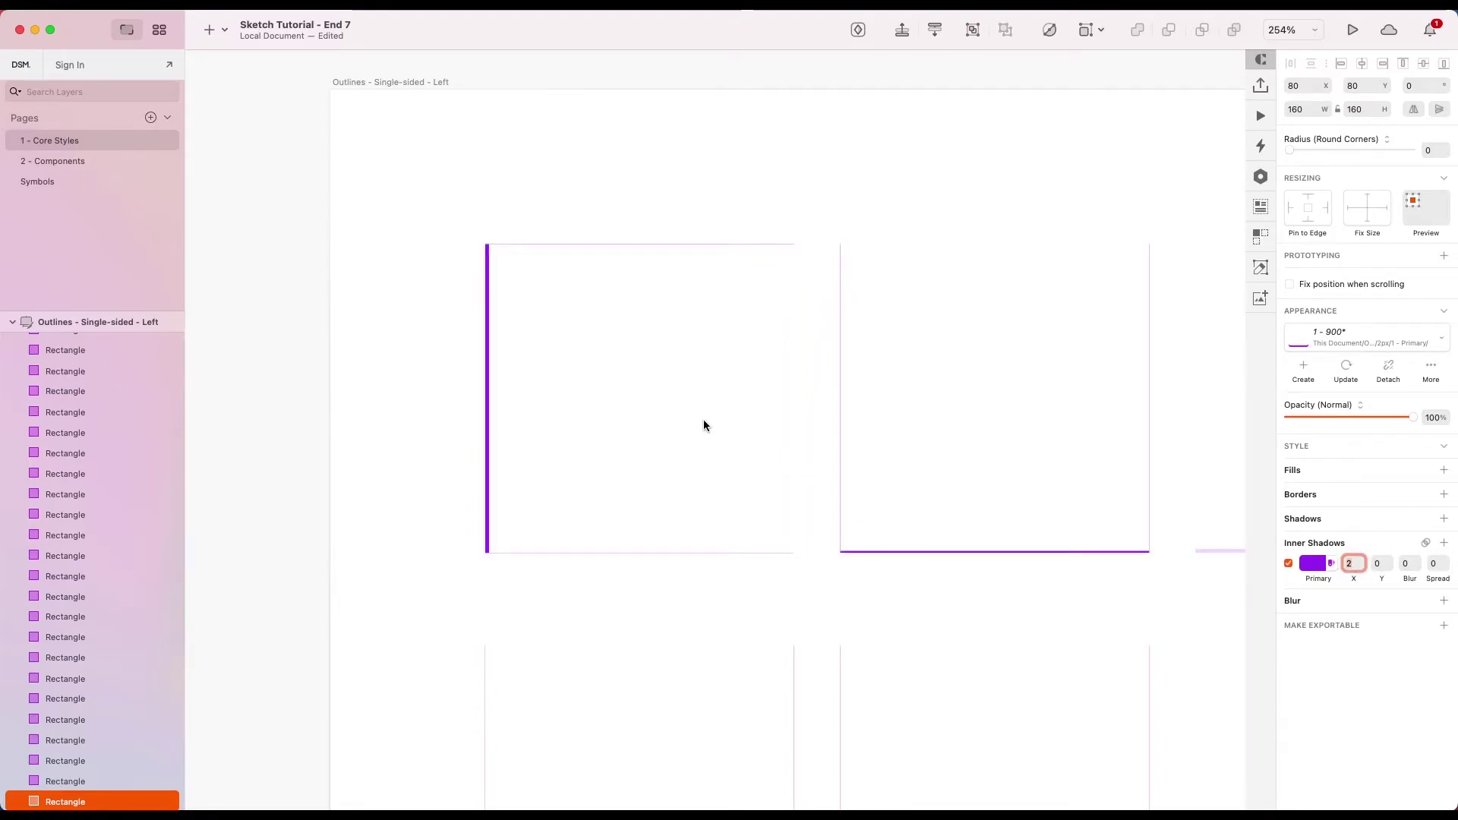
scroll(690, 310, "down", 4)
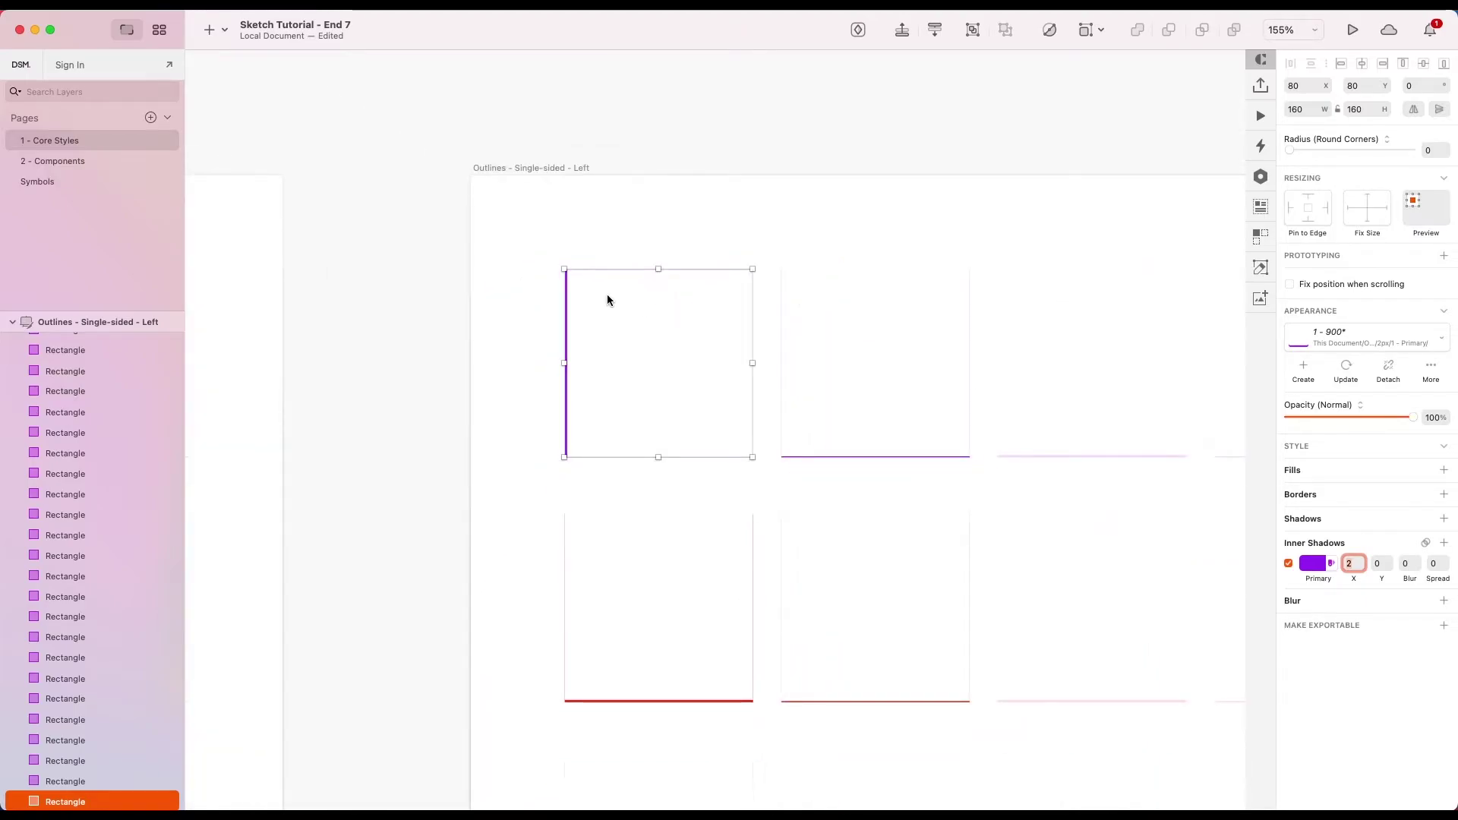
scroll(607, 299, "up", 5)
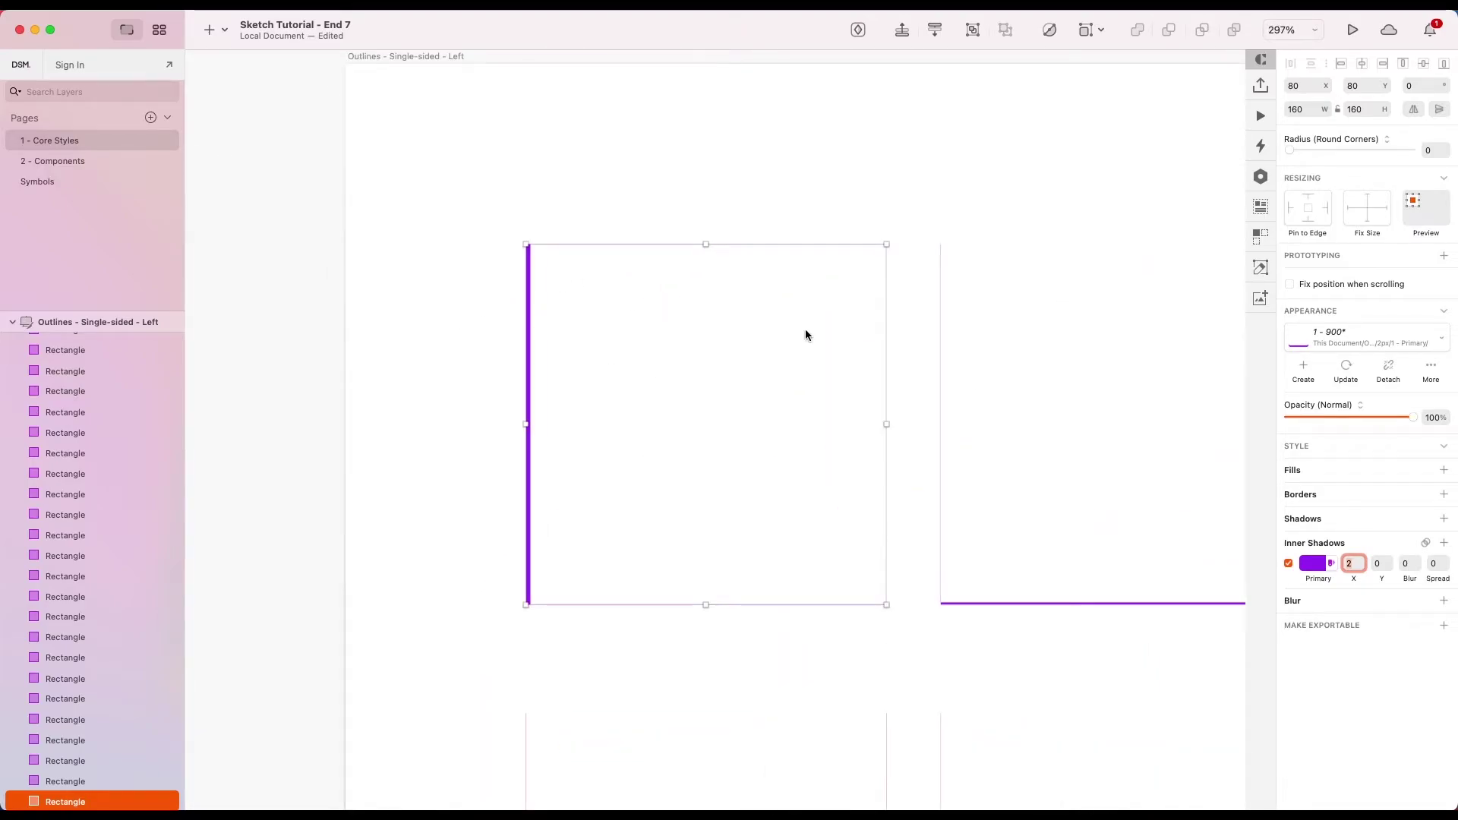
scroll(668, 394, "down", 5)
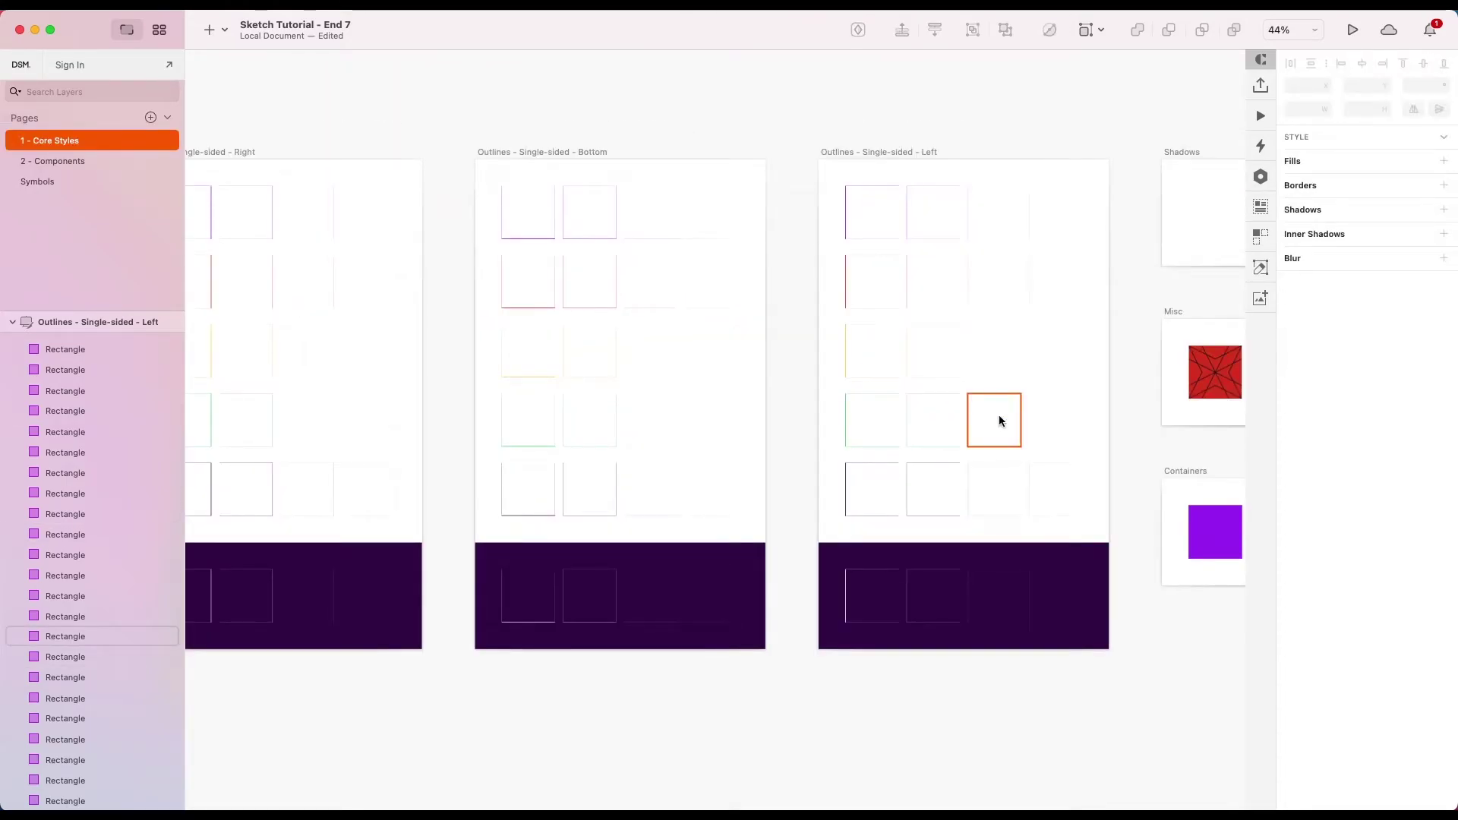
Step: Draw a test rectangle about 648 by 452 px on the empty canvas below the Left outlines artboard
scroll(1000, 421, "down", 3)
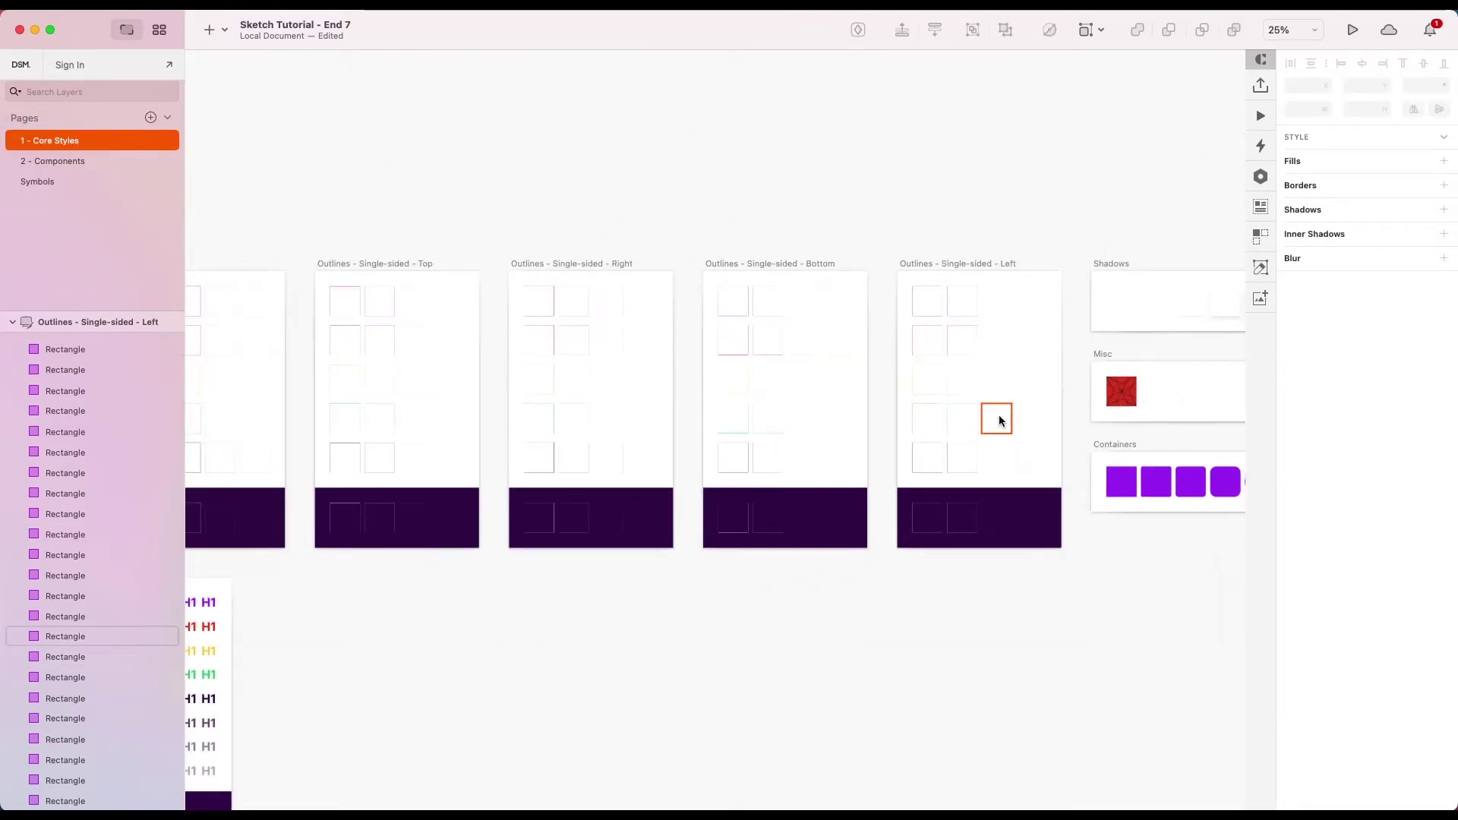
scroll(999, 421, "left", 2)
scroll(1000, 421, "right", 4)
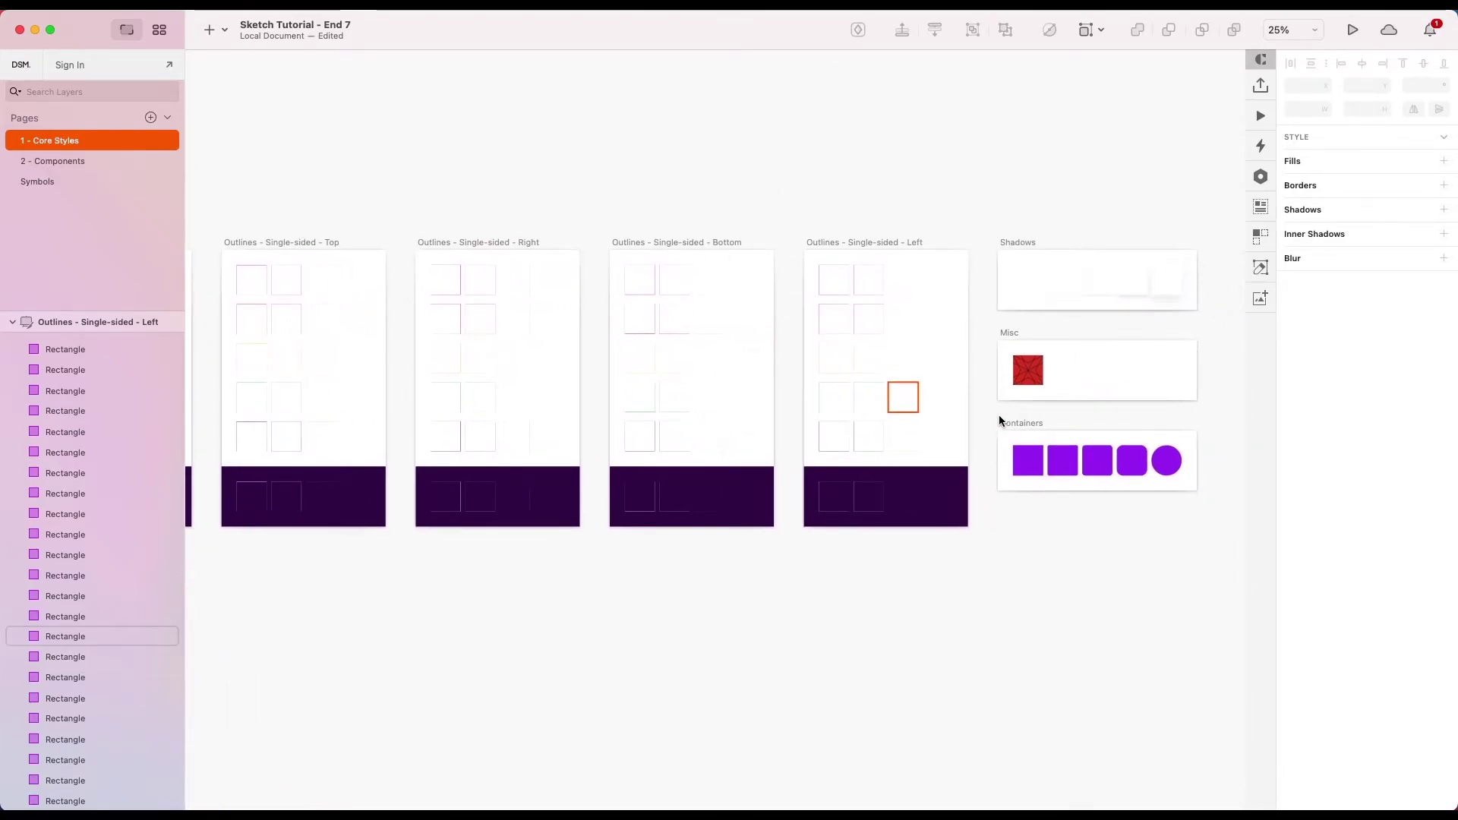
scroll(1000, 421, "down", 2)
scroll(999, 420, "right", 2)
key("r")
left_click_drag(815, 526, 939, 613)
scroll(957, 554, "up", 2)
Step: Apply this document's layer style Outlines/Single-sided/Bottom/2px/5 - Dark/1 - 900 to the test rectangle
left_click(1350, 232)
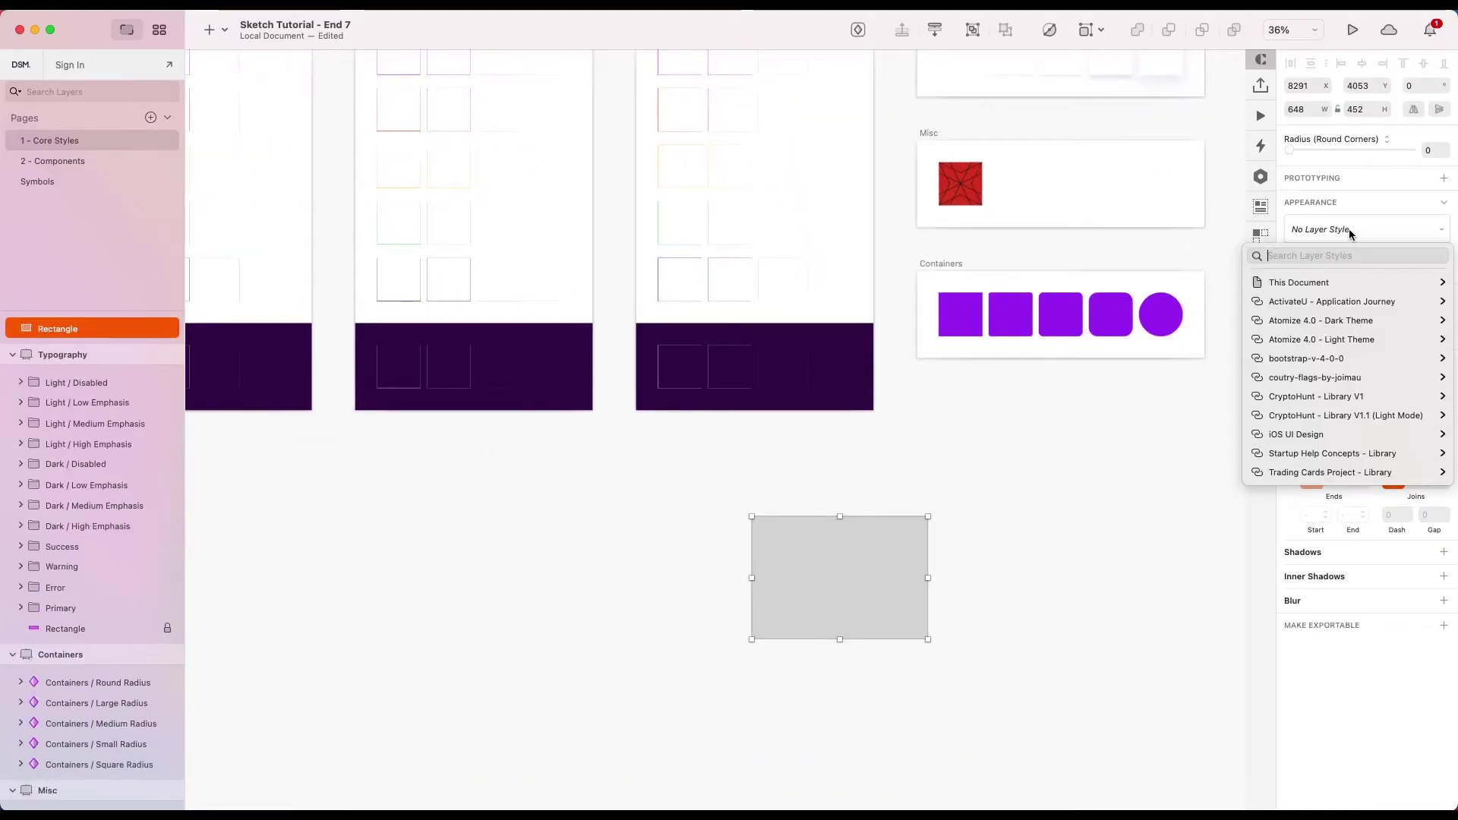
mouse_move(1328, 282)
mouse_move(1202, 323)
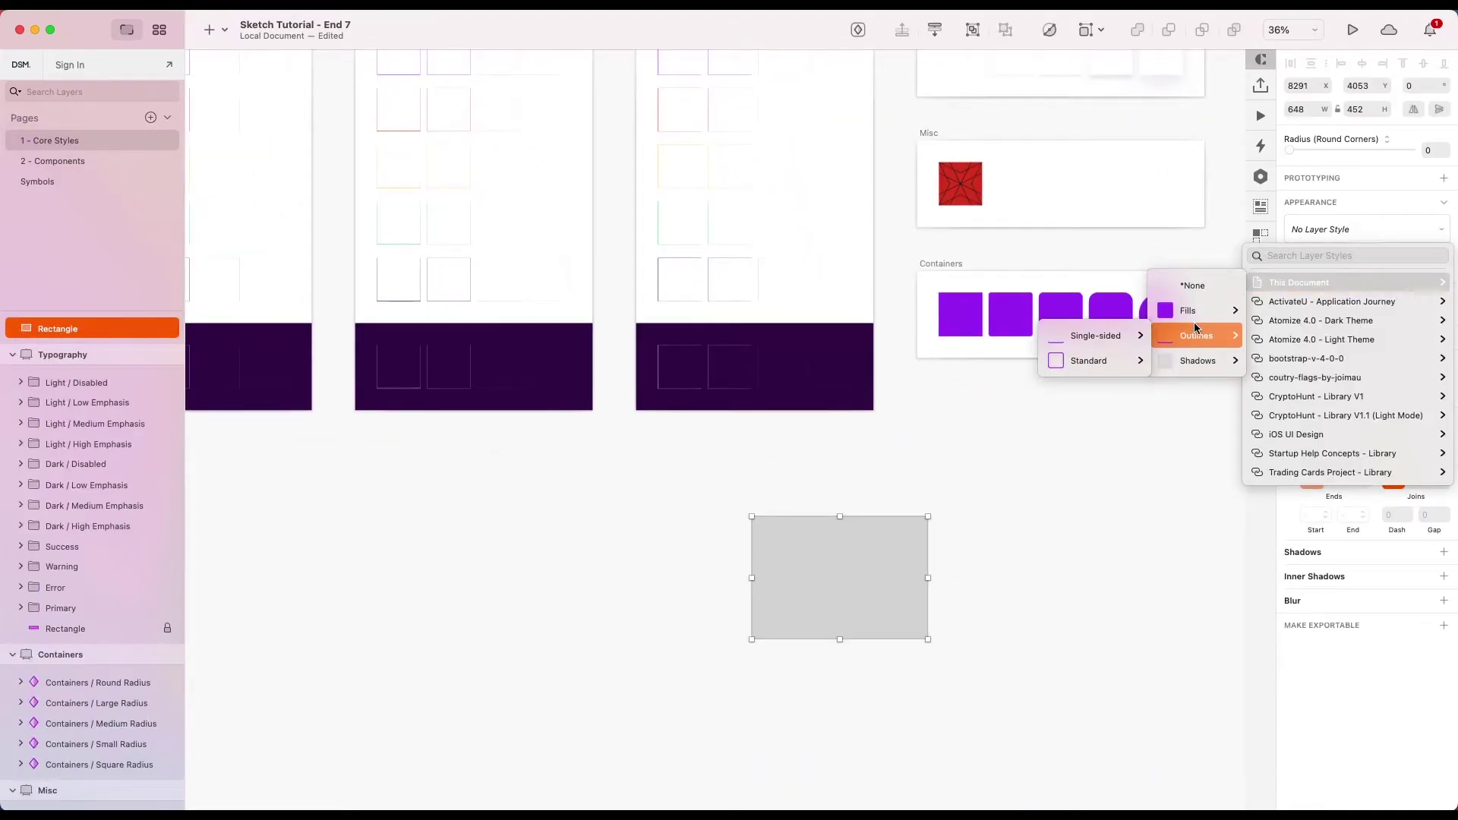
mouse_move(1113, 334)
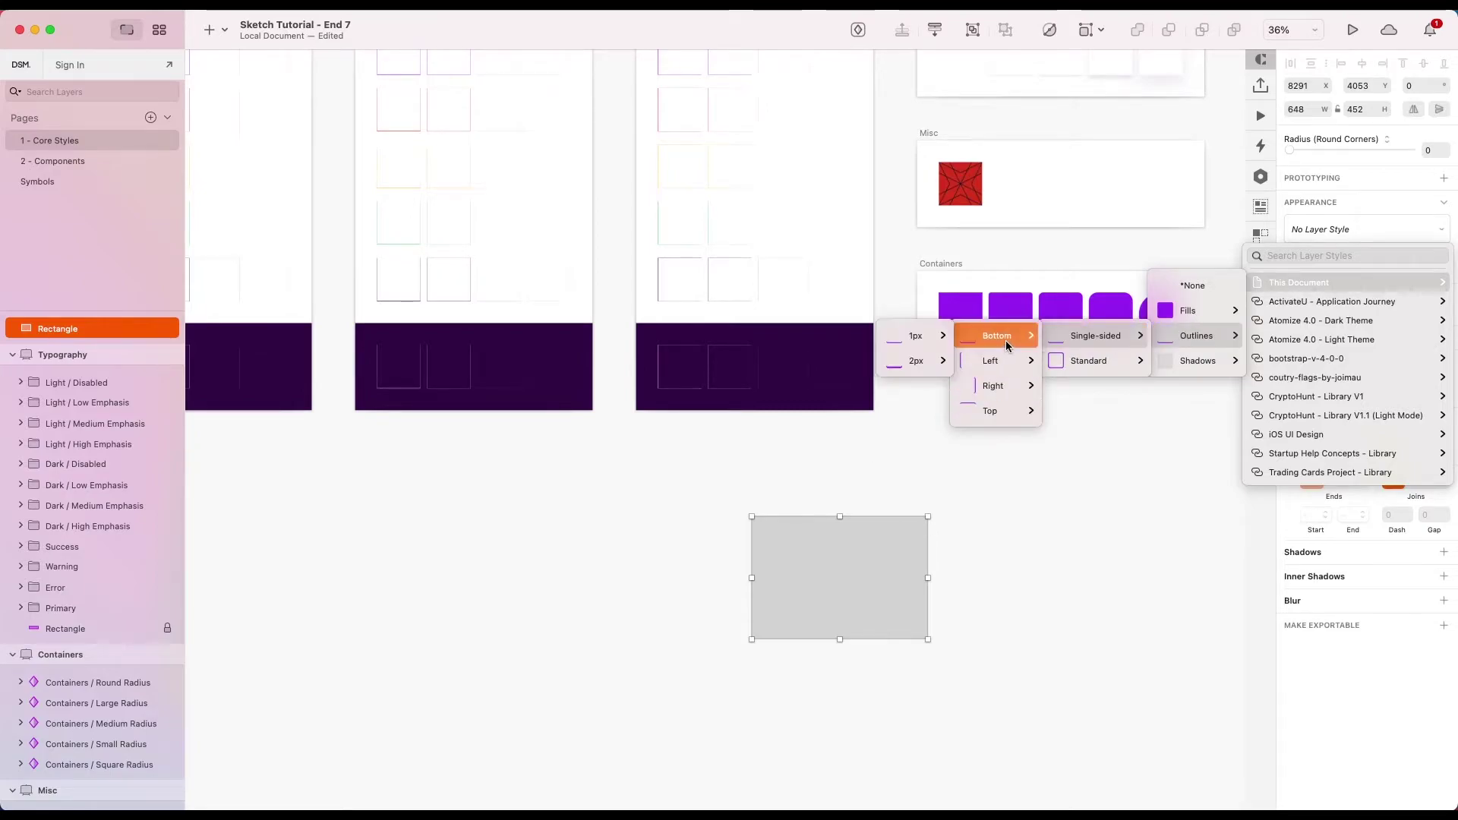
mouse_move(995, 335)
mouse_move(916, 361)
mouse_move(811, 459)
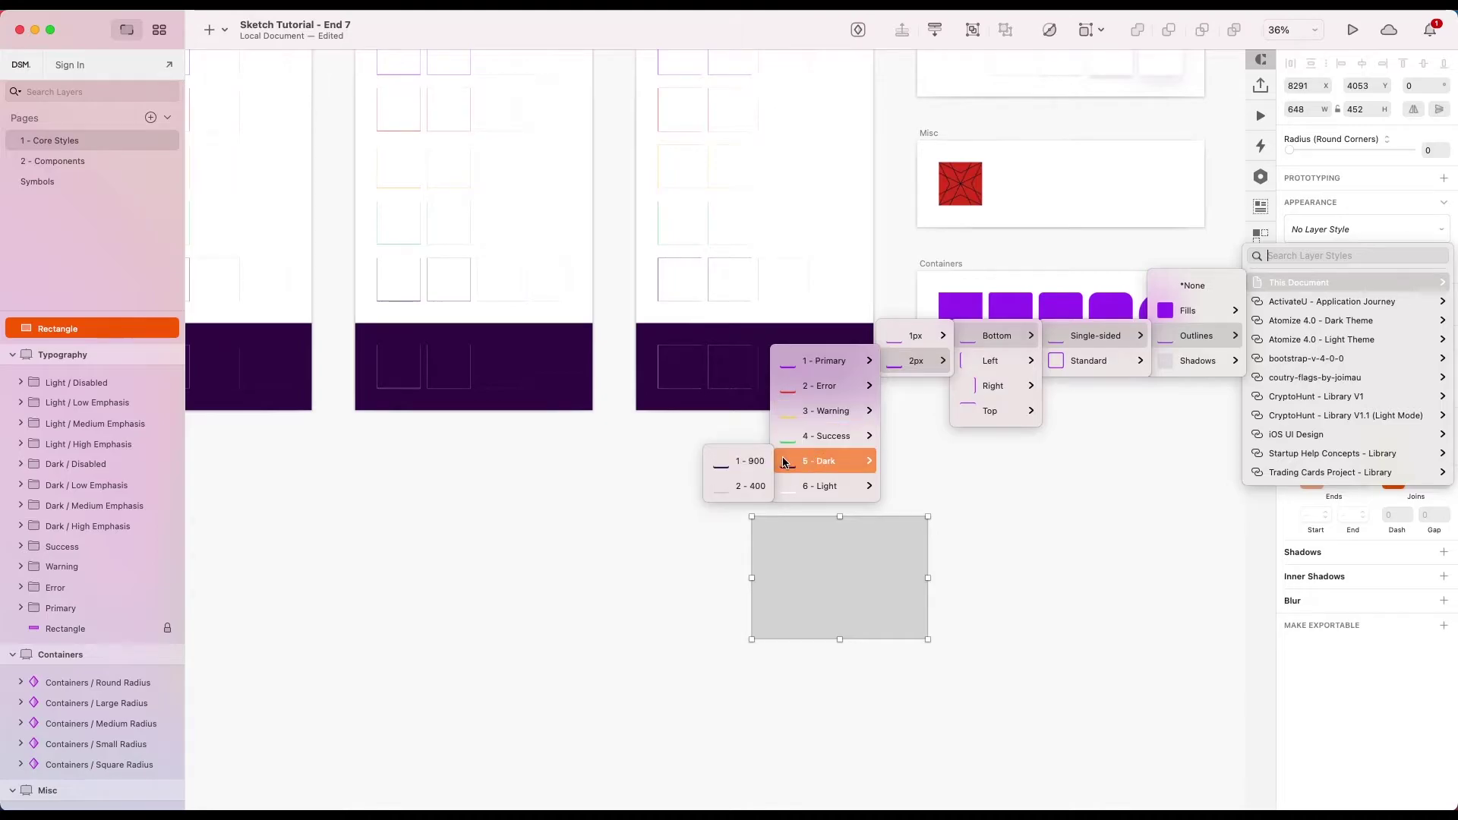
left_click(755, 459)
left_click(878, 597)
scroll(879, 598, "up", 5)
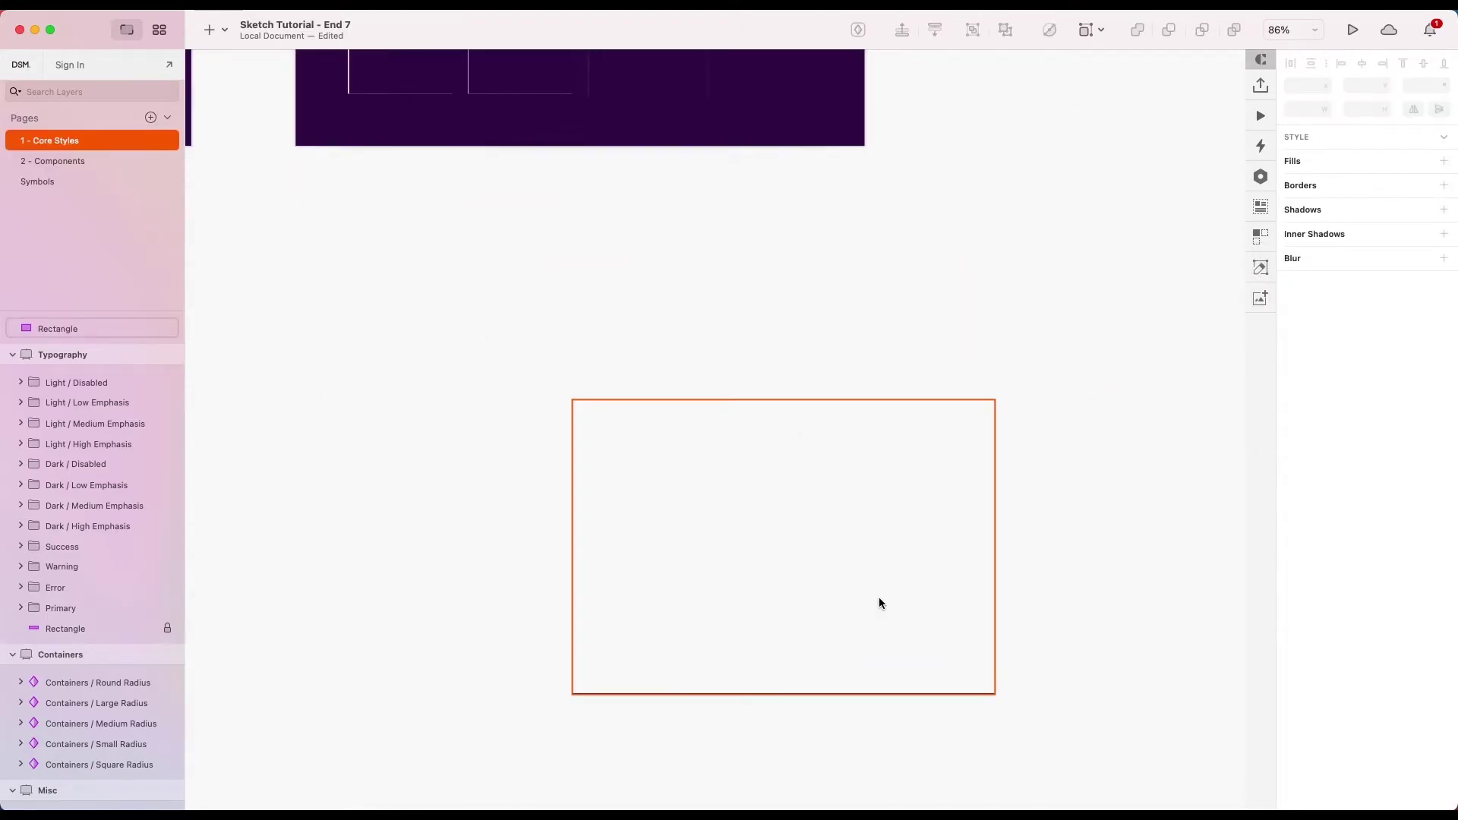
scroll(1118, 390, "down", 2)
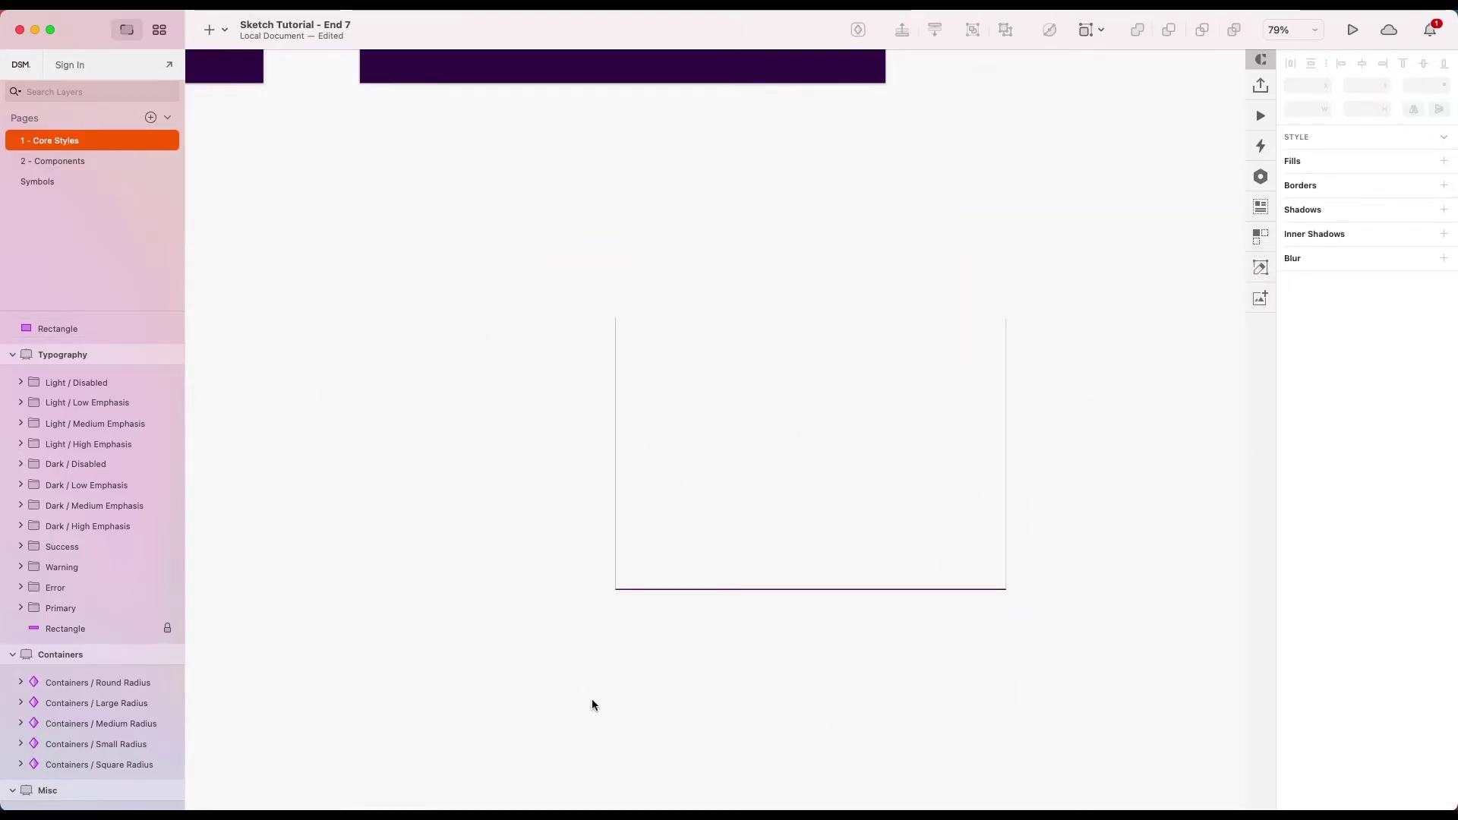
Step: On the Symbols page, draw a rectangle about 264 by 73 px over the heading of the Forms/Sign Up symbol
left_click(38, 182)
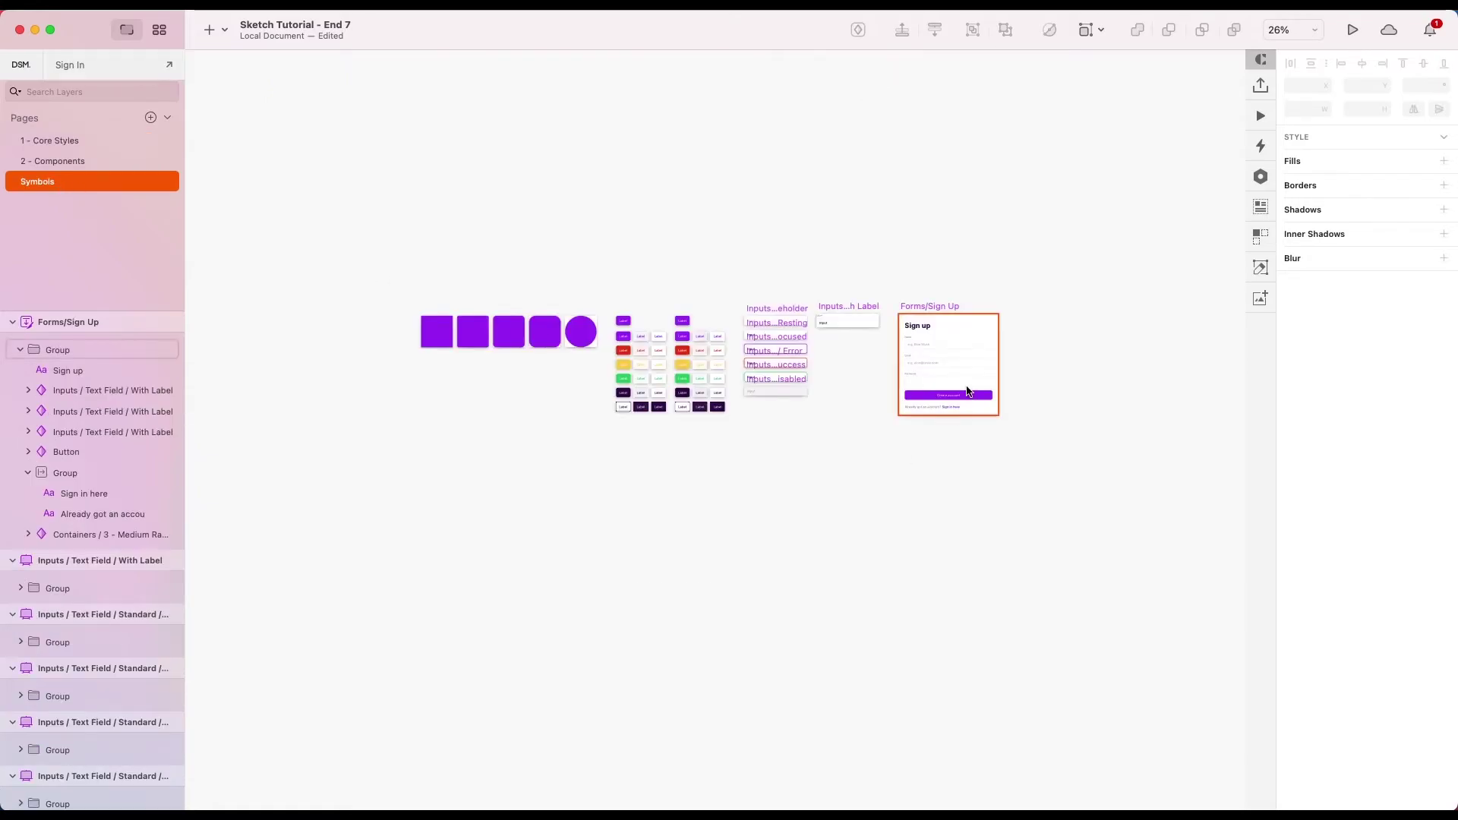
scroll(977, 336, "up", 8)
scroll(976, 336, "right", 3)
scroll(977, 336, "down", 1)
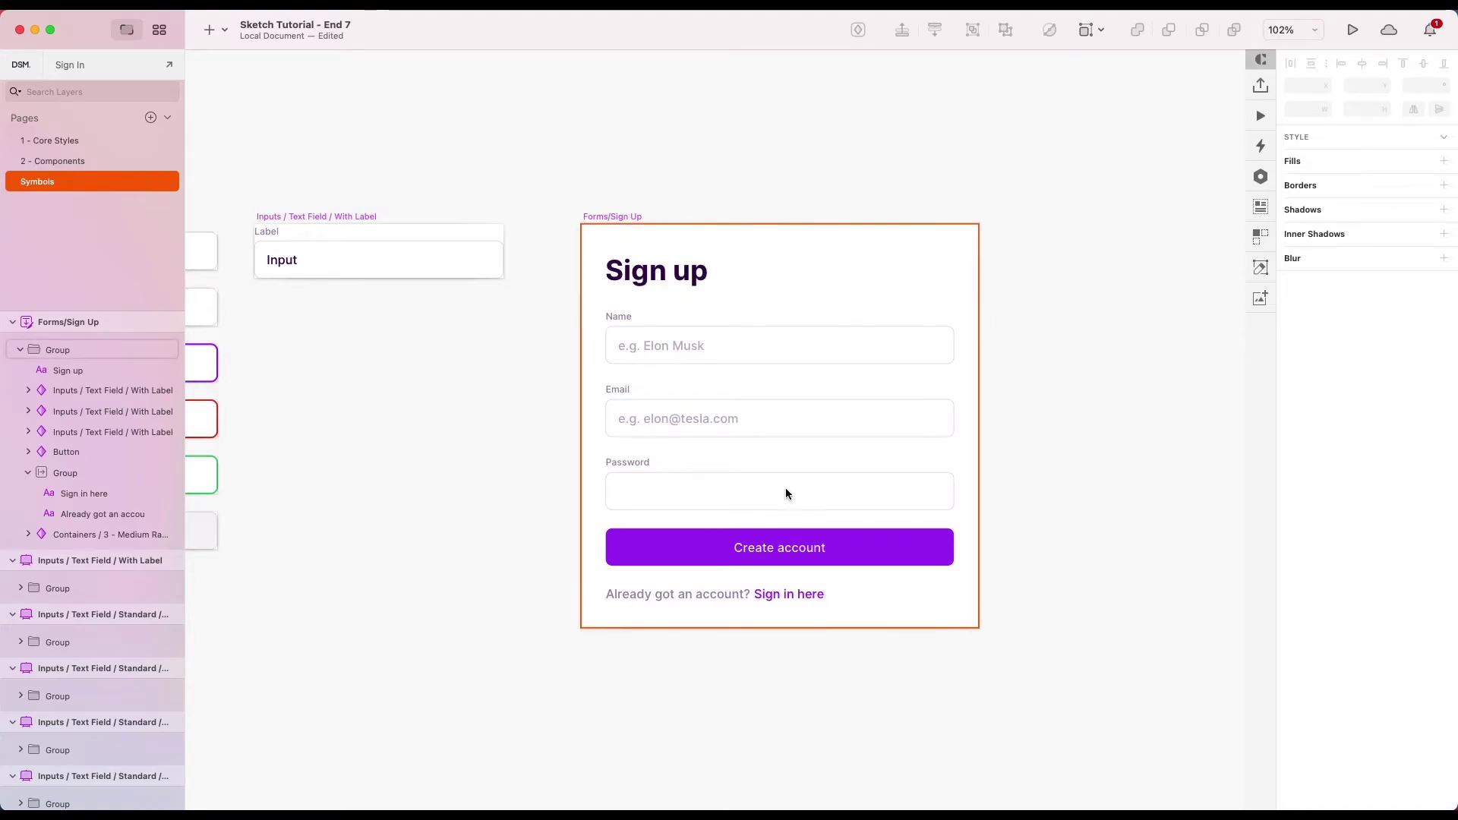
left_click(750, 324)
scroll(759, 255, "right", 5)
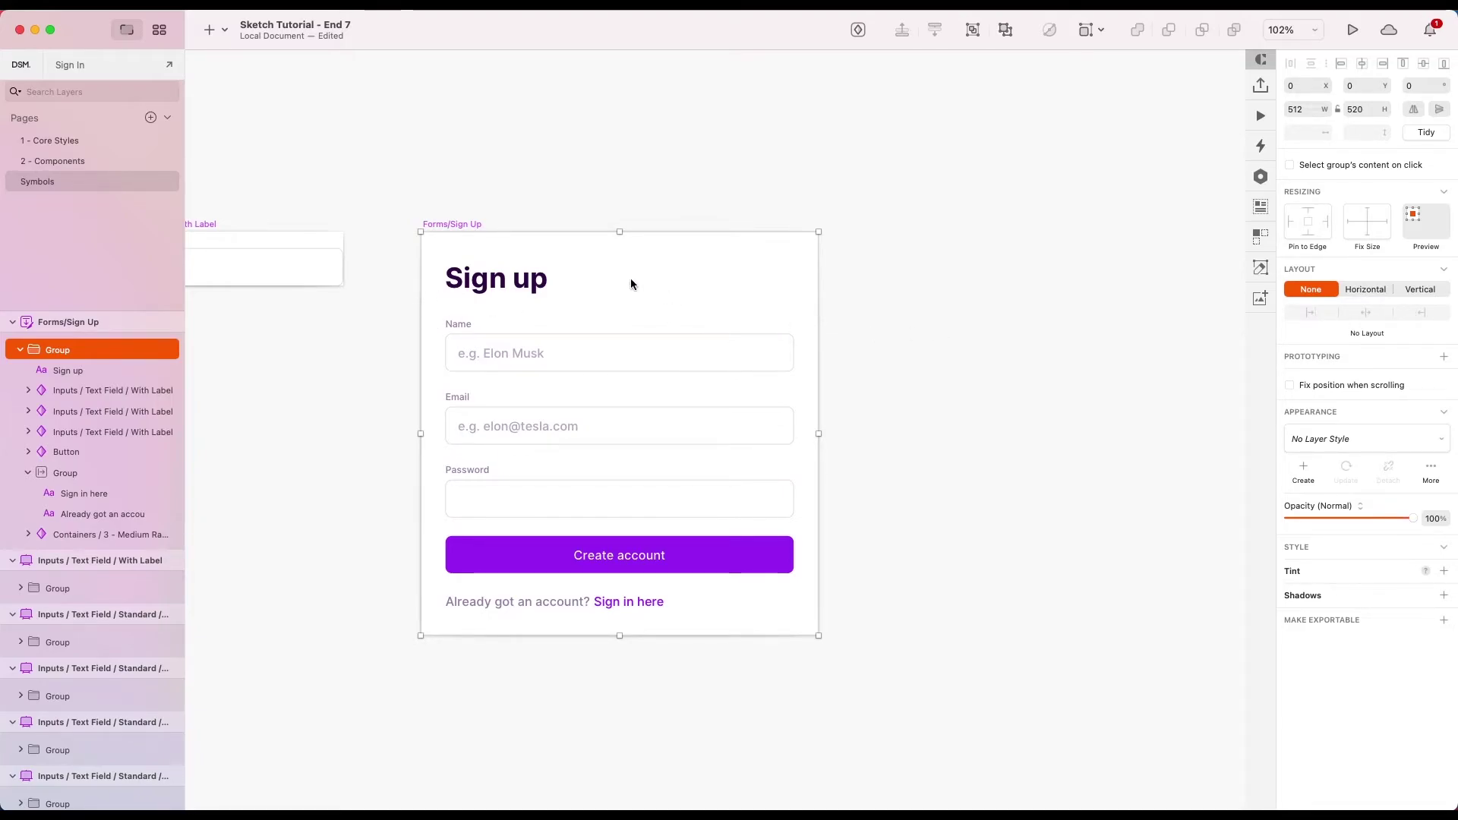
scroll(544, 285, "left", 2)
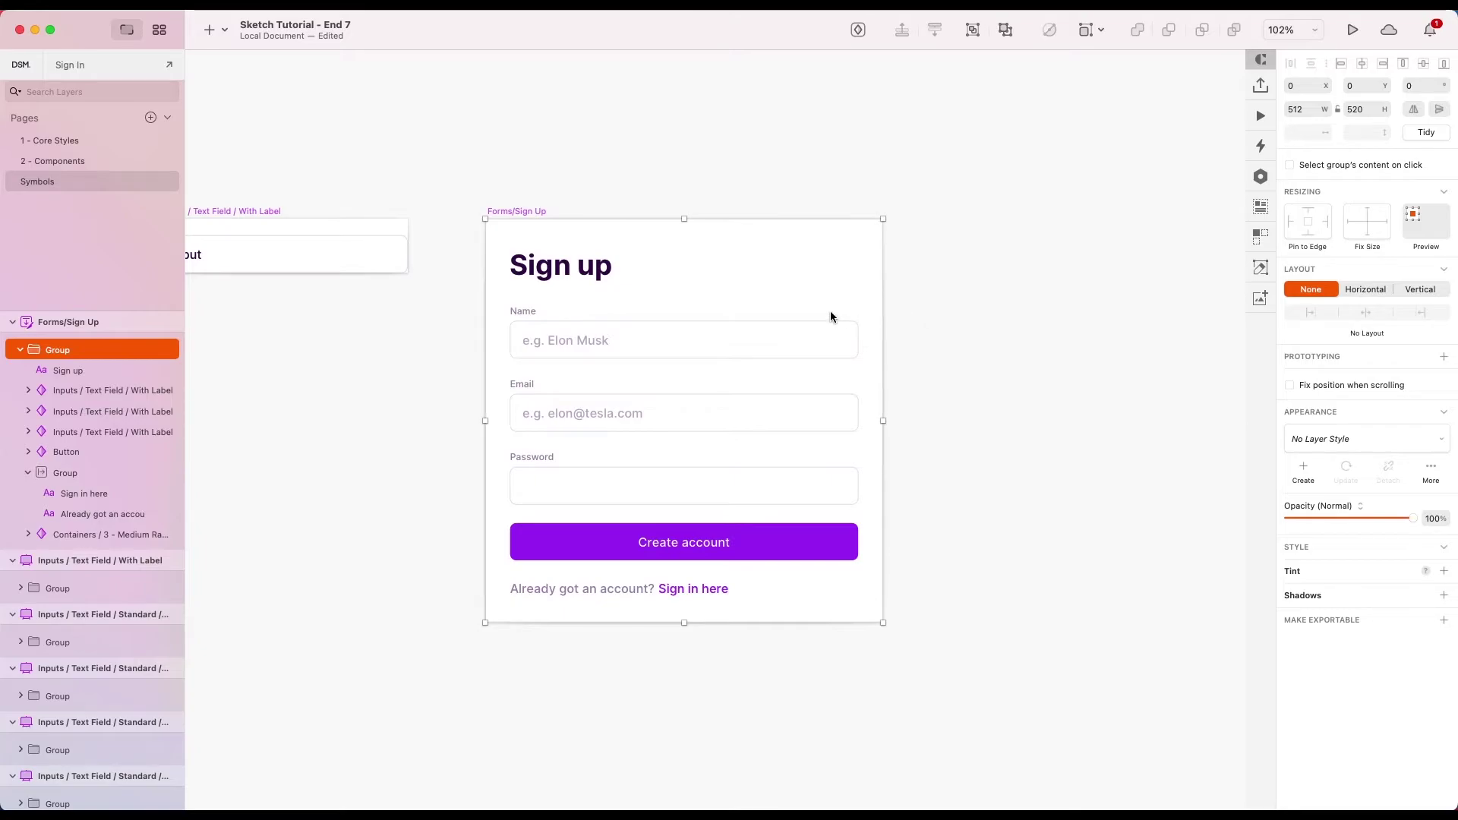
key("r")
left_click_drag(524, 235, 729, 292)
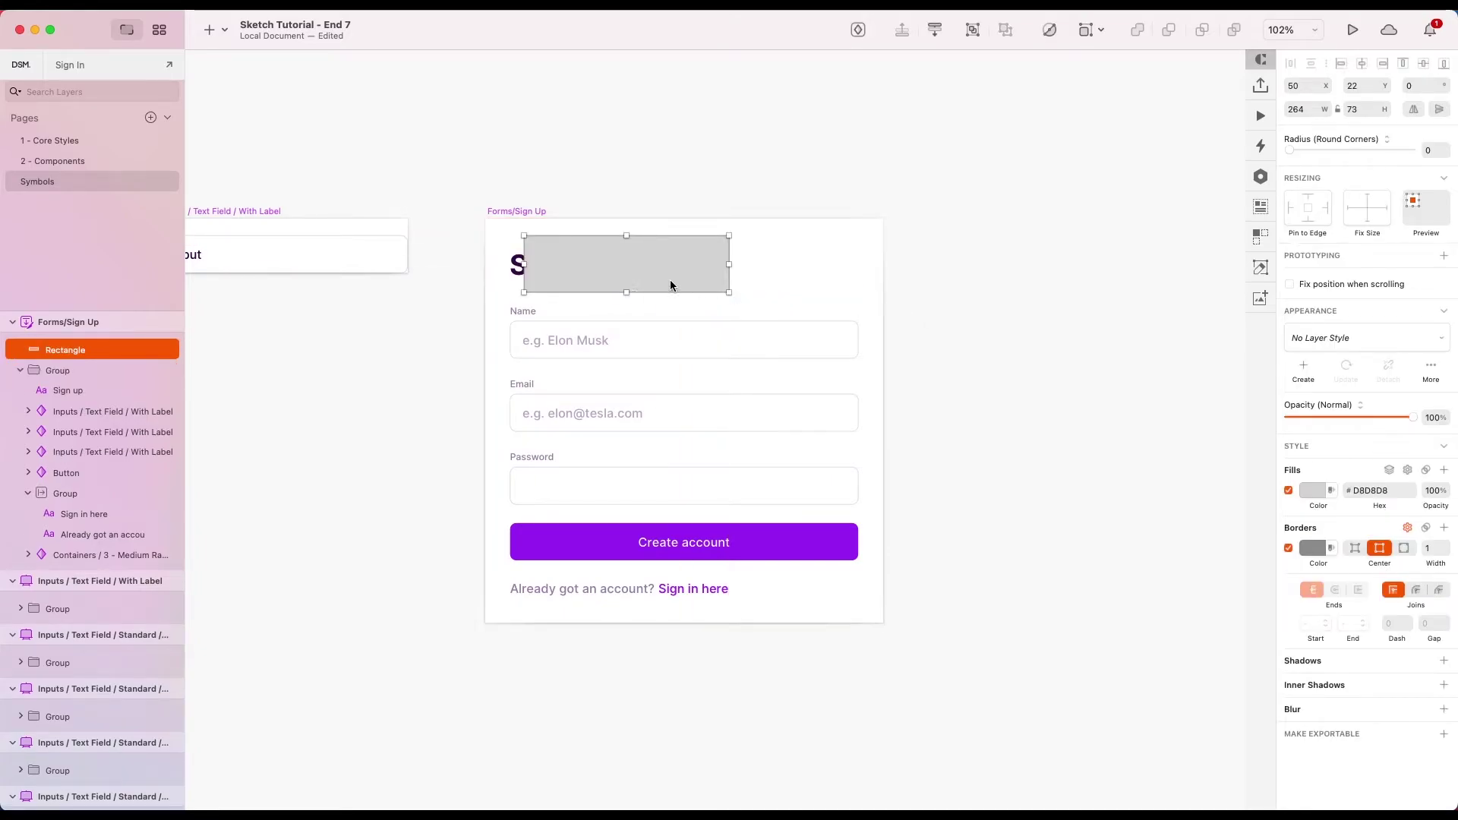
Step: Move the drawn rectangle into the Forms/Sign Up group and place it directly behind the Sign up heading
key("super+x")
left_click(114, 370)
key("super+v")
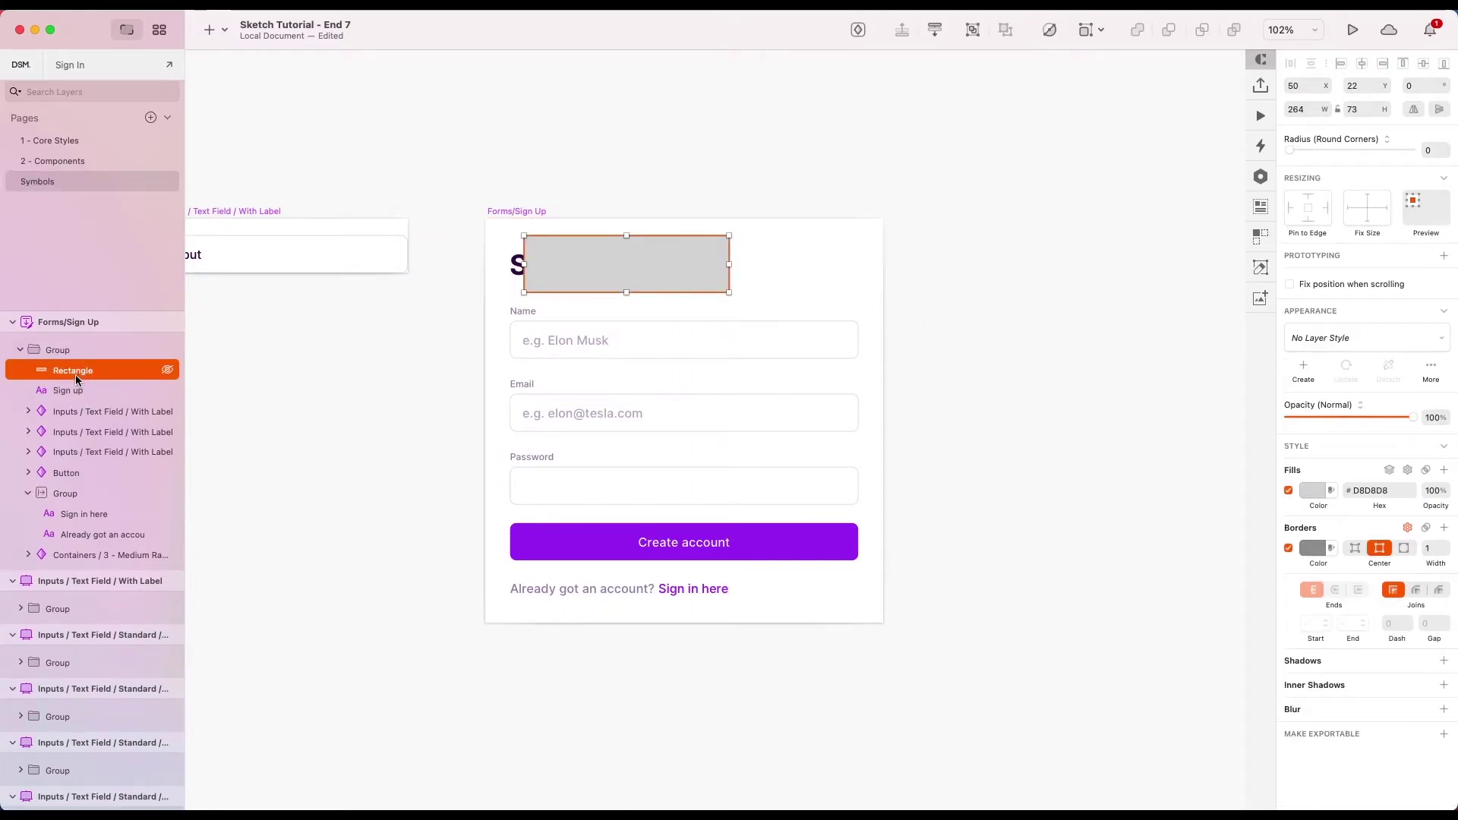
left_click_drag(76, 379, 70, 398)
left_click(660, 261)
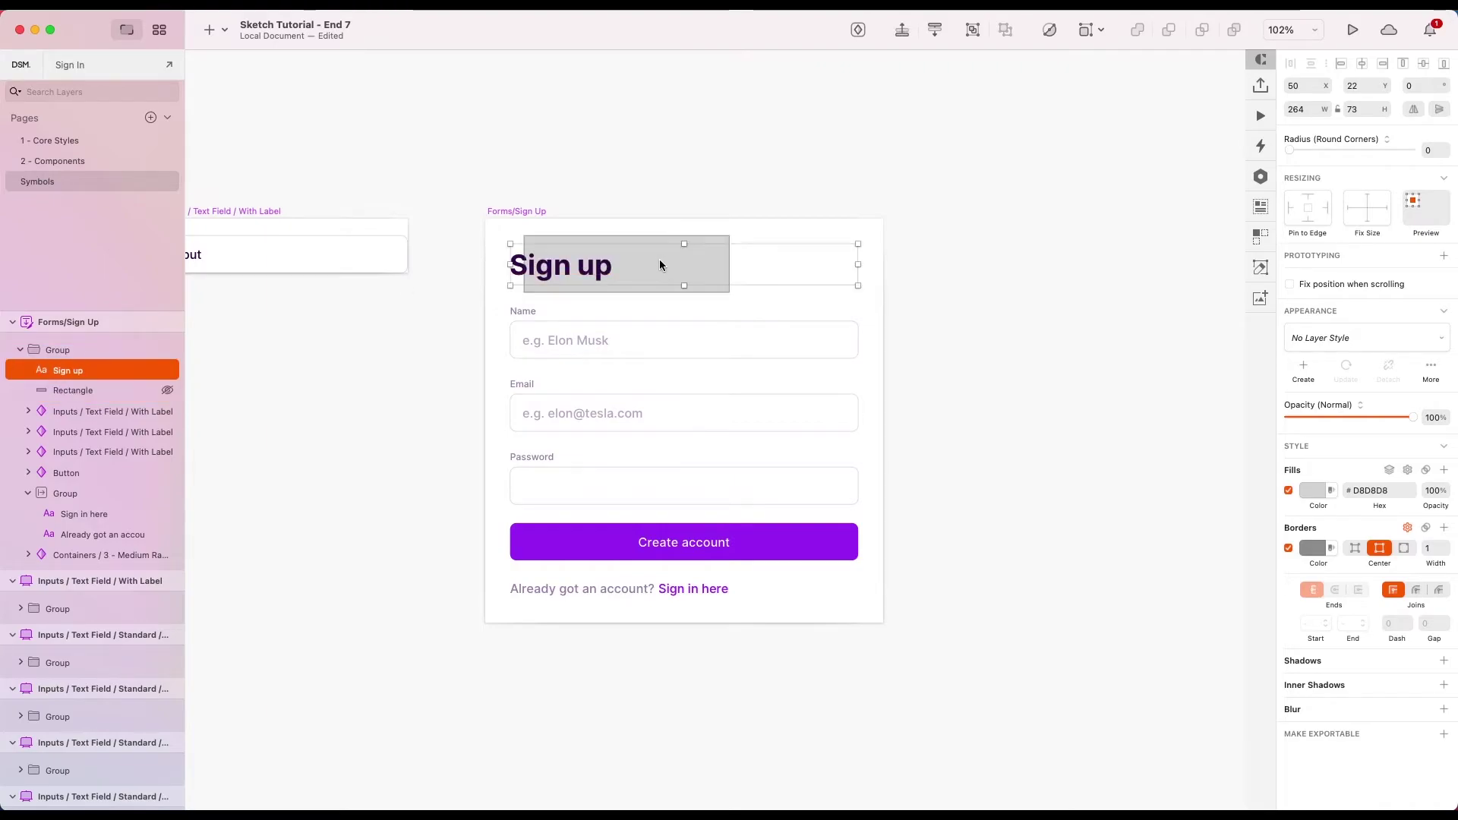
Step: Resize the heading rectangle to 512 by 110 px, flush with the top and side edges of the Forms/Sign Up symbol
left_click(710, 240)
left_click_drag(712, 239, 884, 251)
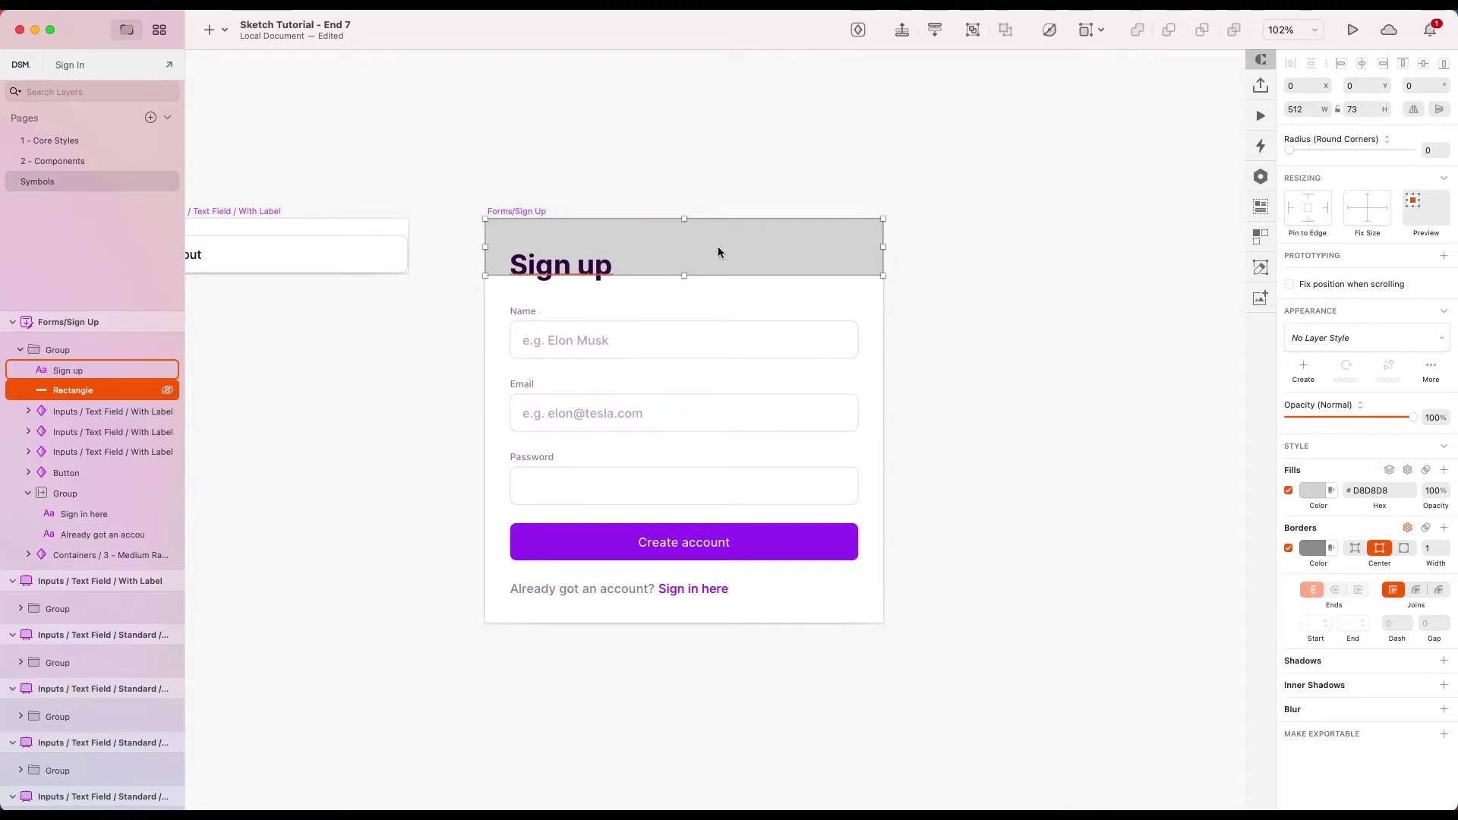
left_click(562, 270)
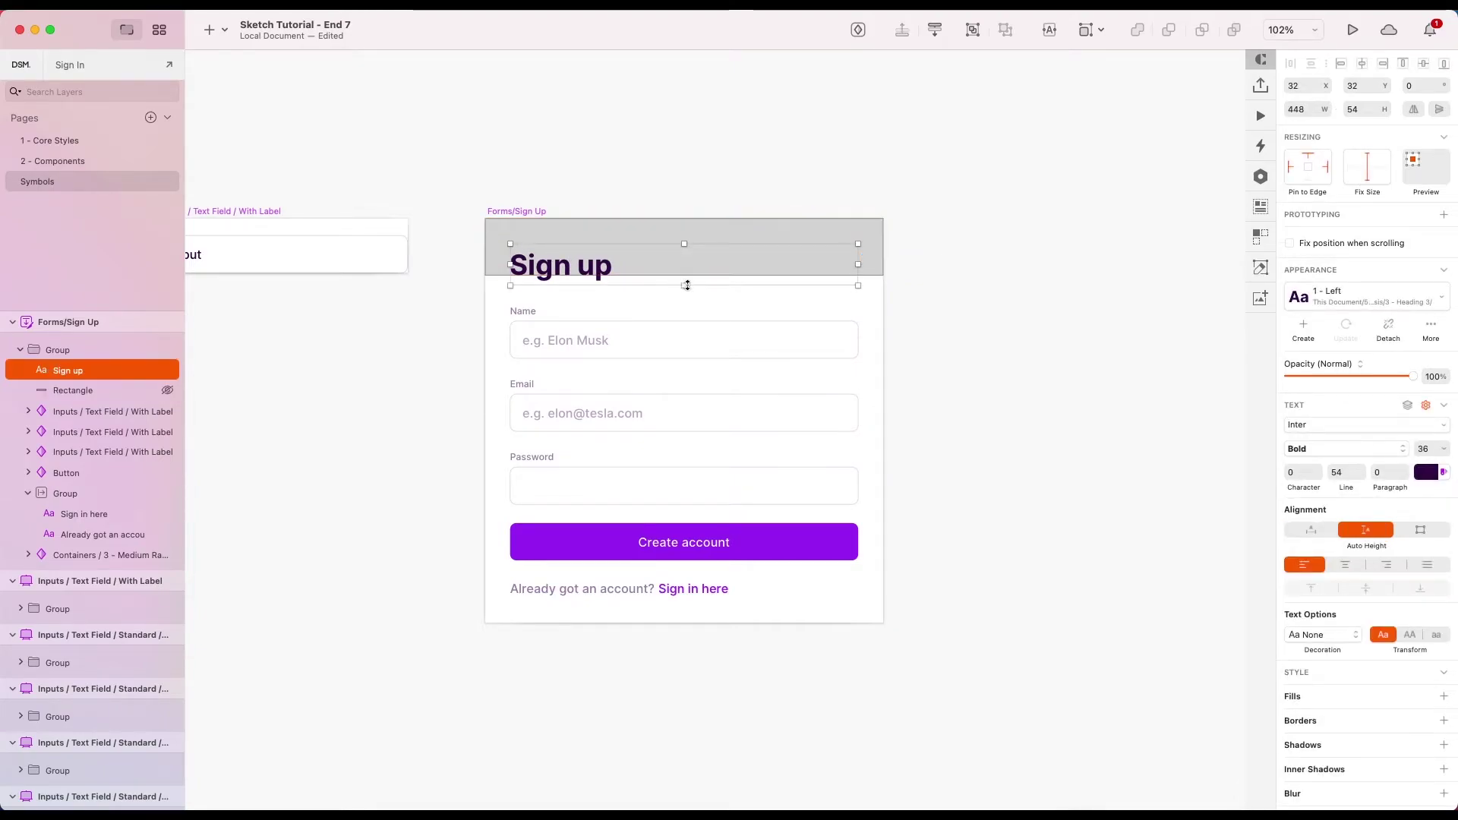
left_click(495, 264)
left_click_drag(683, 275, 684, 304)
key("alt")
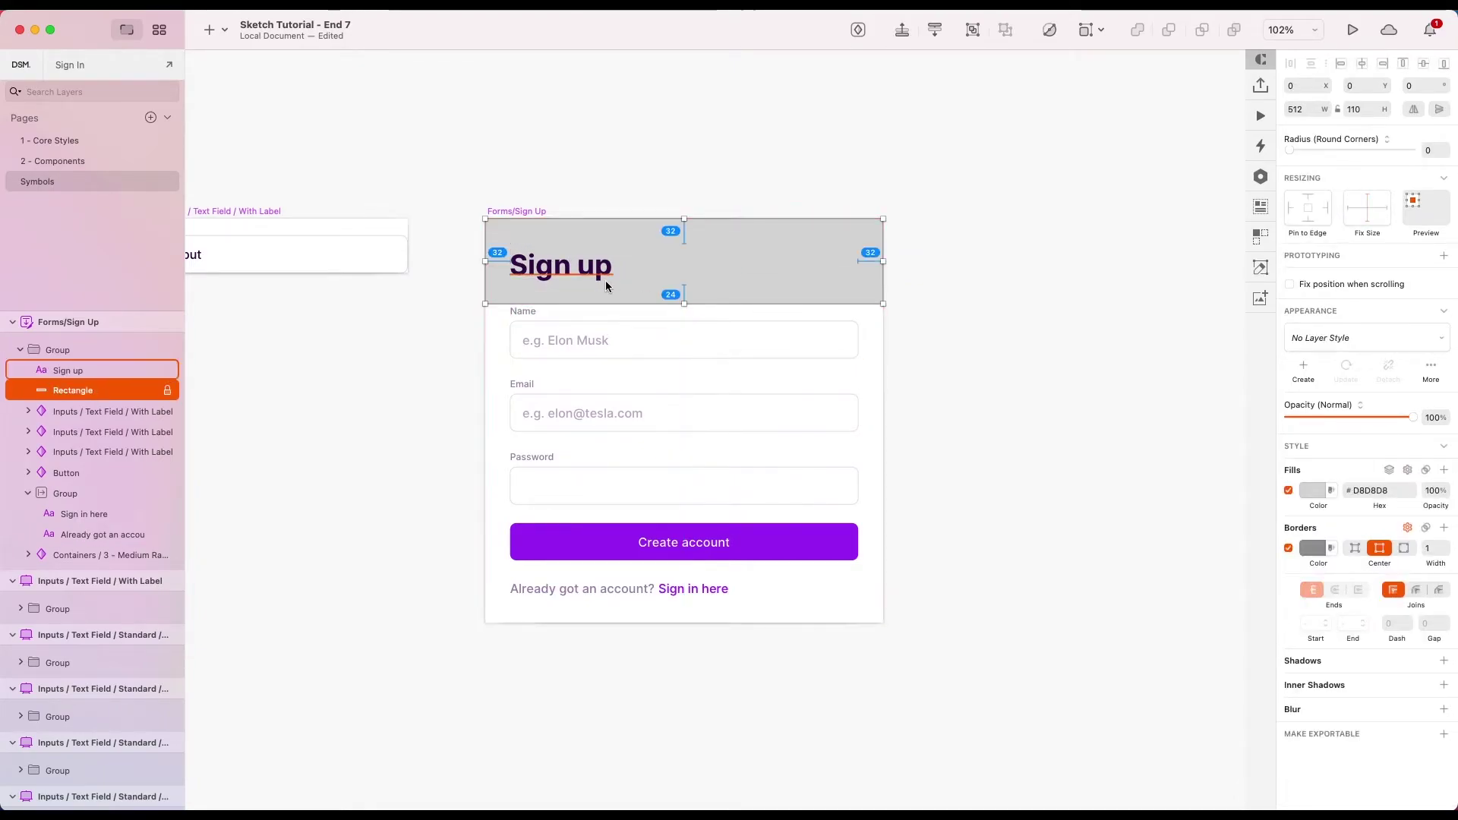
Step: Move the three labelled text fields, the Create account button and the sign-in text group down together, clear of the heading rectangle
left_click(554, 336)
left_click(535, 413, "shift")
left_click(540, 466, "shift")
left_click(546, 535, "shift")
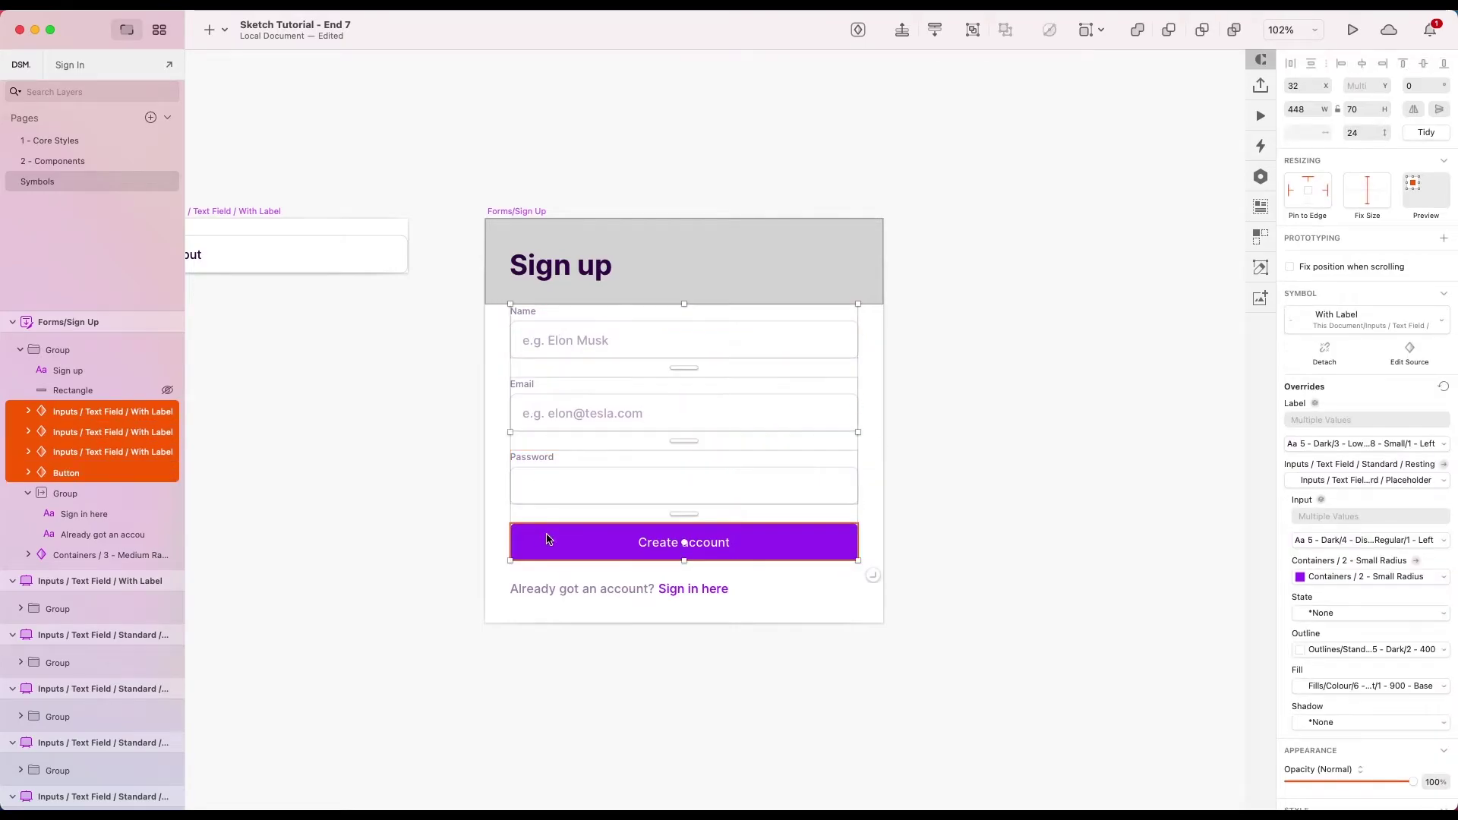
left_click(550, 595, "shift")
left_click_drag(598, 344, 597, 367)
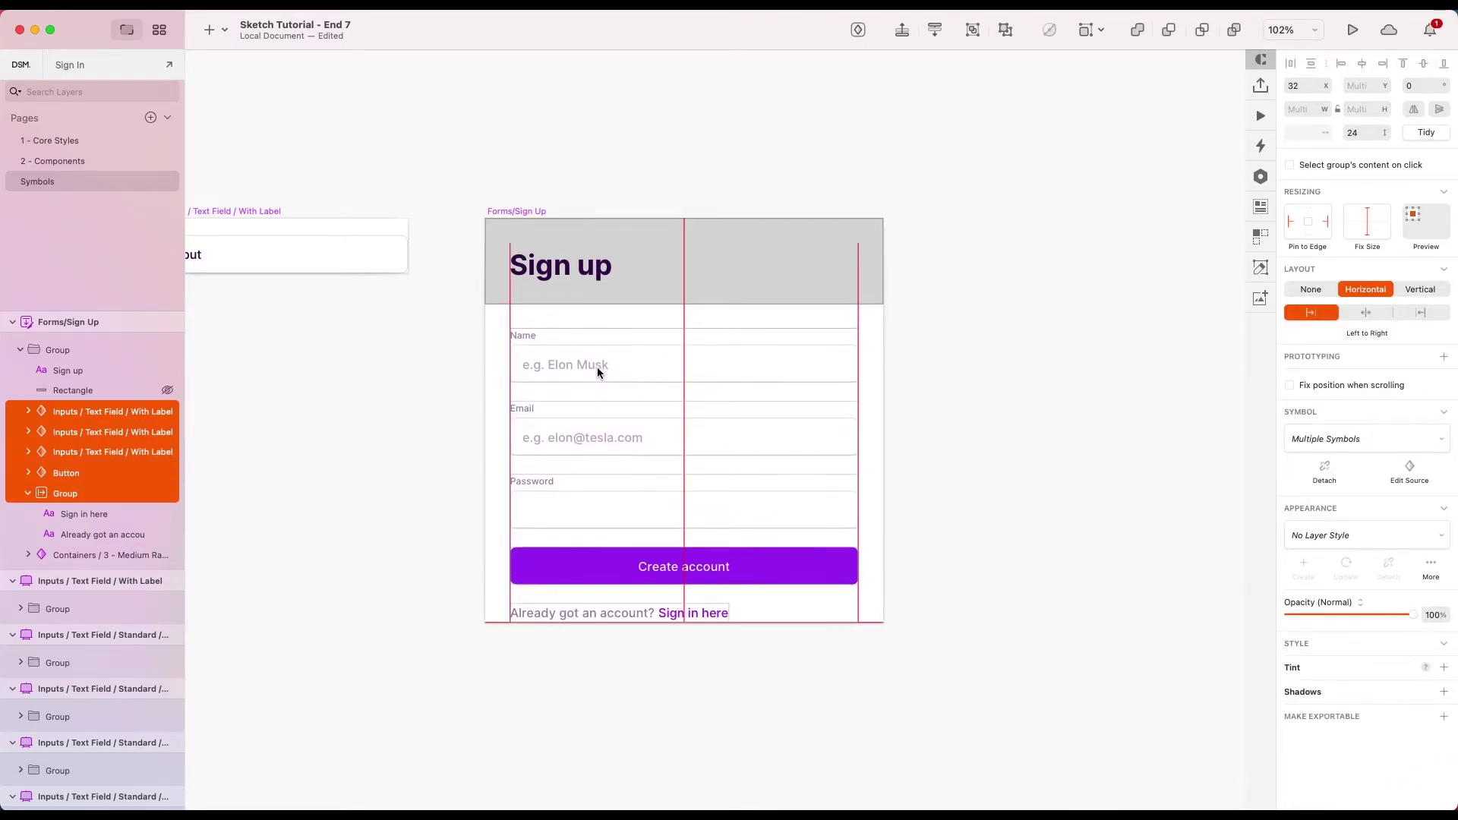
Step: Set the heading rectangle's height to 118 px
left_click(635, 295)
left_click(1371, 114)
type("118")
key("Return")
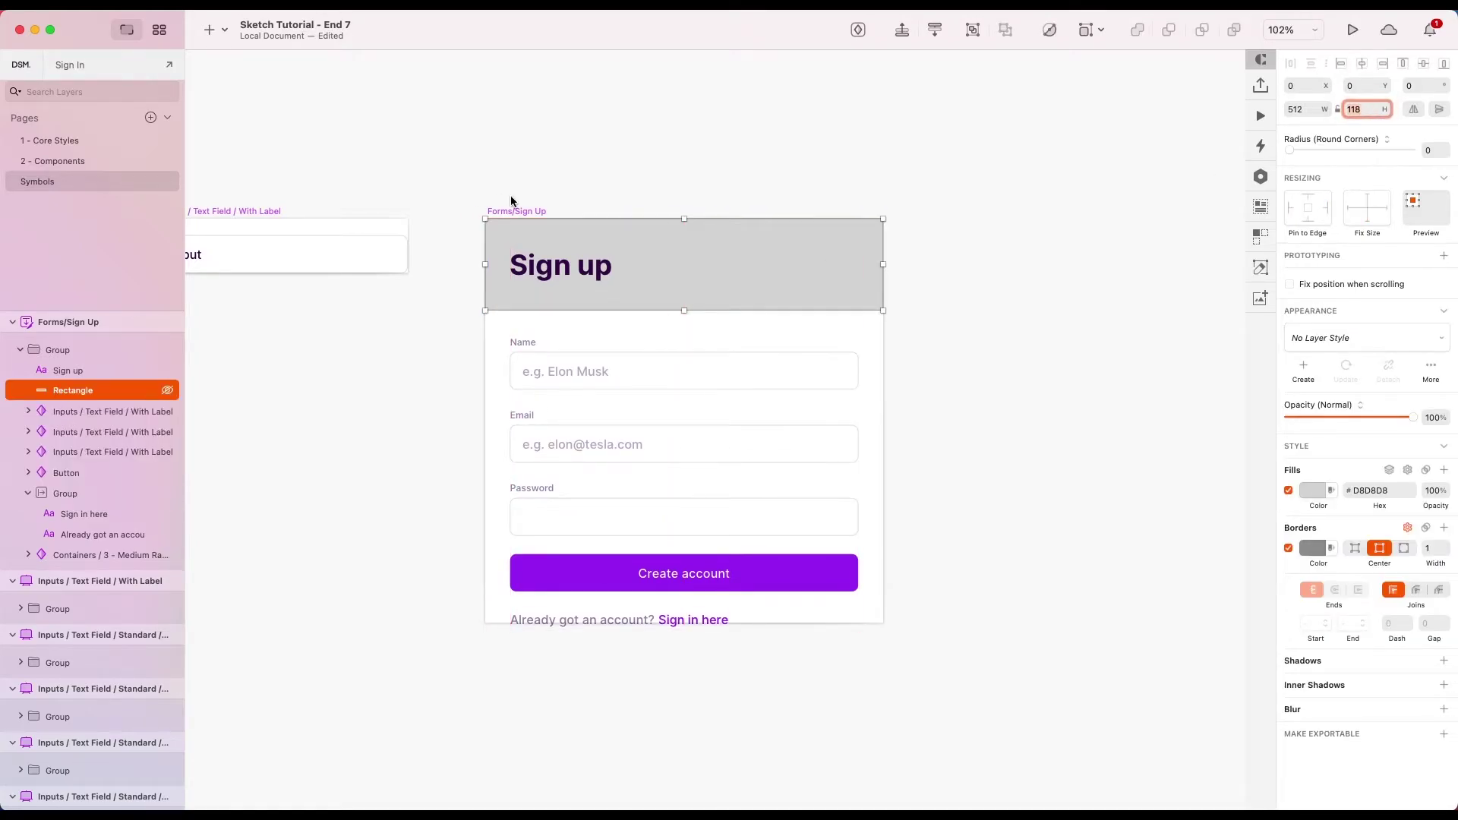
Step: Extend the Forms/Sign Up symbol downward and set its height to 560 px
left_click(513, 211)
left_click_drag(684, 623, 678, 655)
key("alt")
left_click(1365, 145)
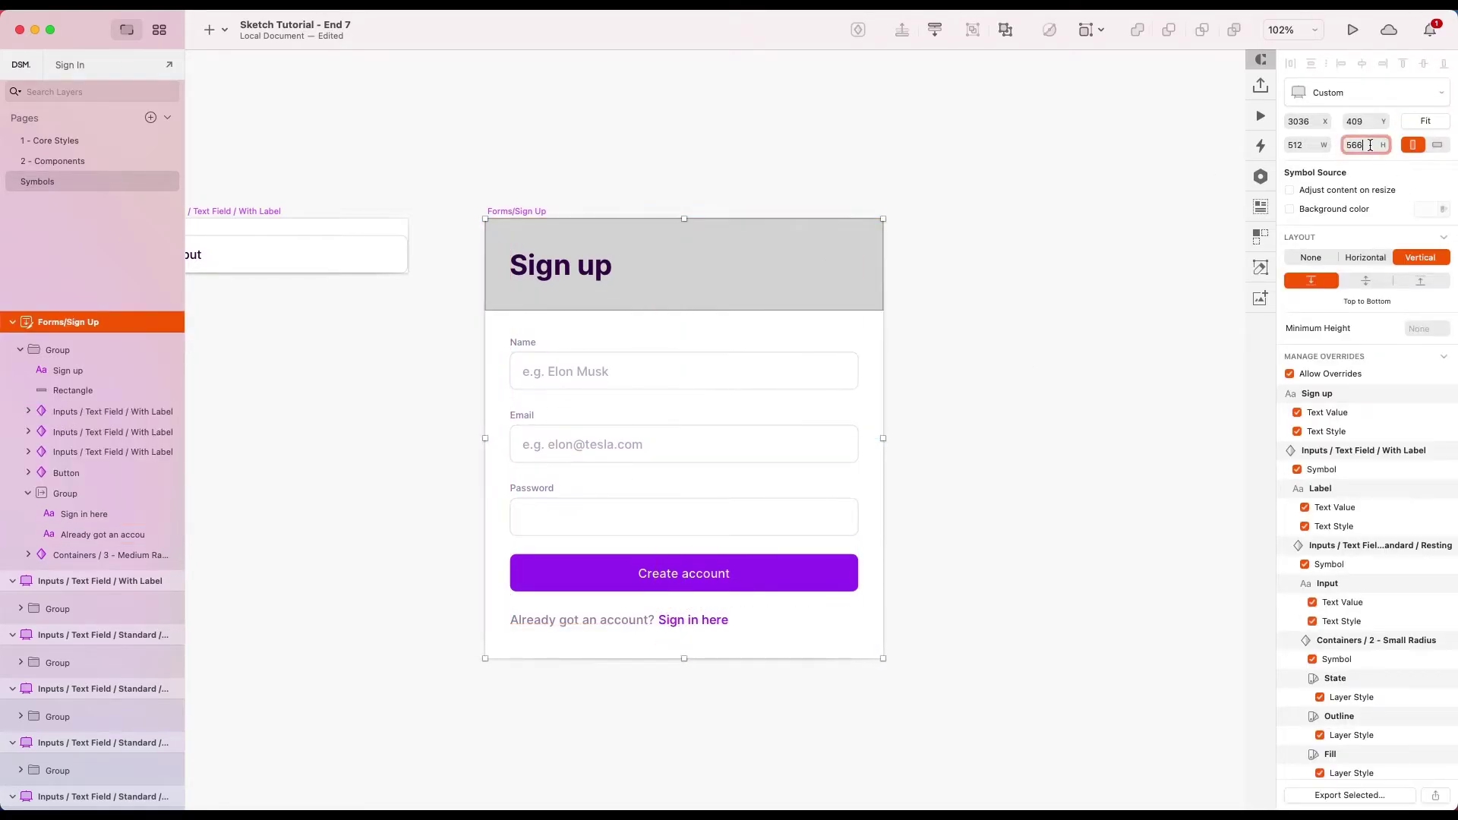
type("560")
key("Return")
Step: Group the heading rectangle with the Sign up text and rename the new group as Group
left_click(603, 299)
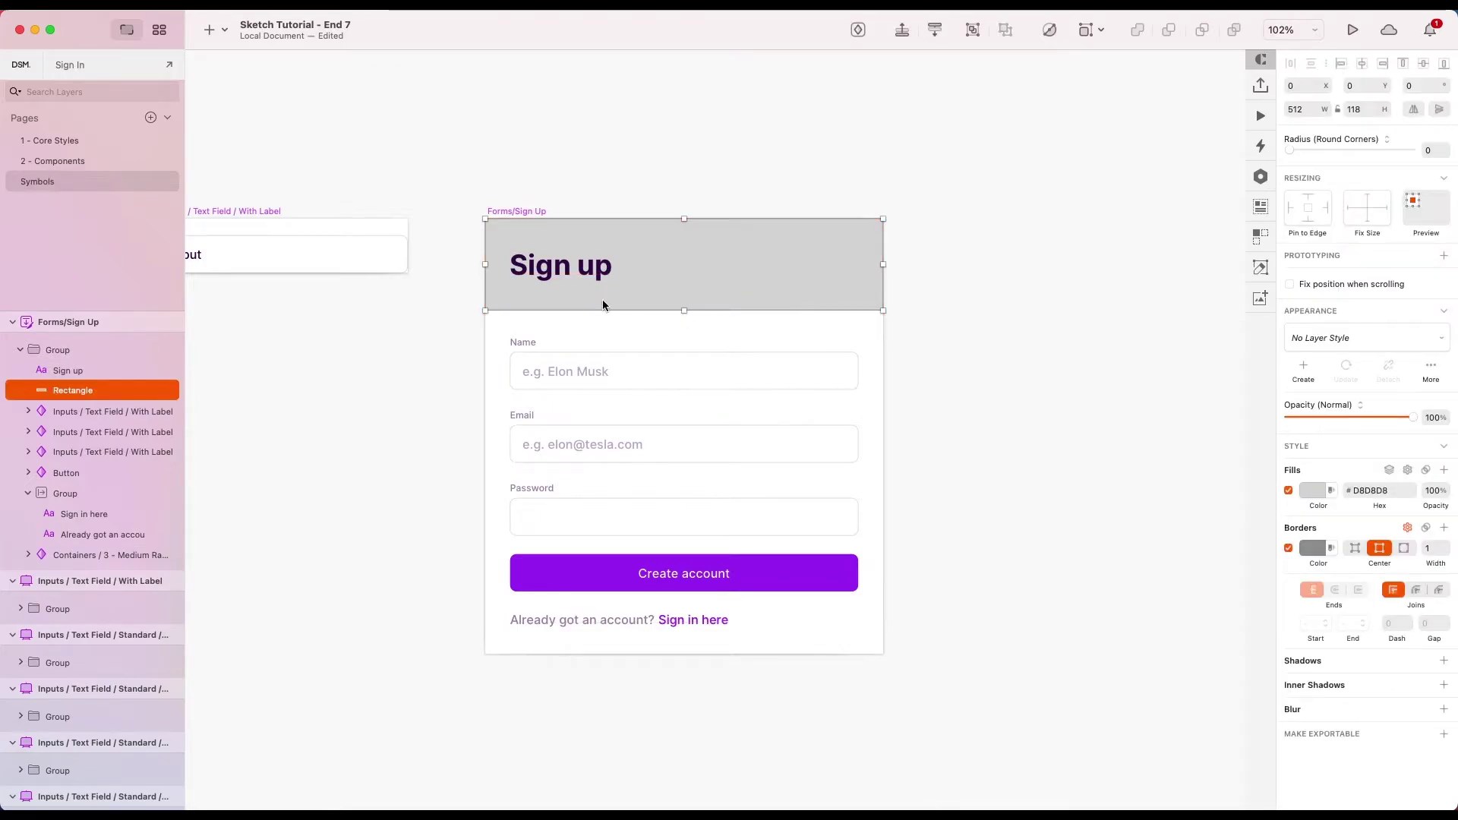
left_click(551, 275, "shift")
key("super+g")
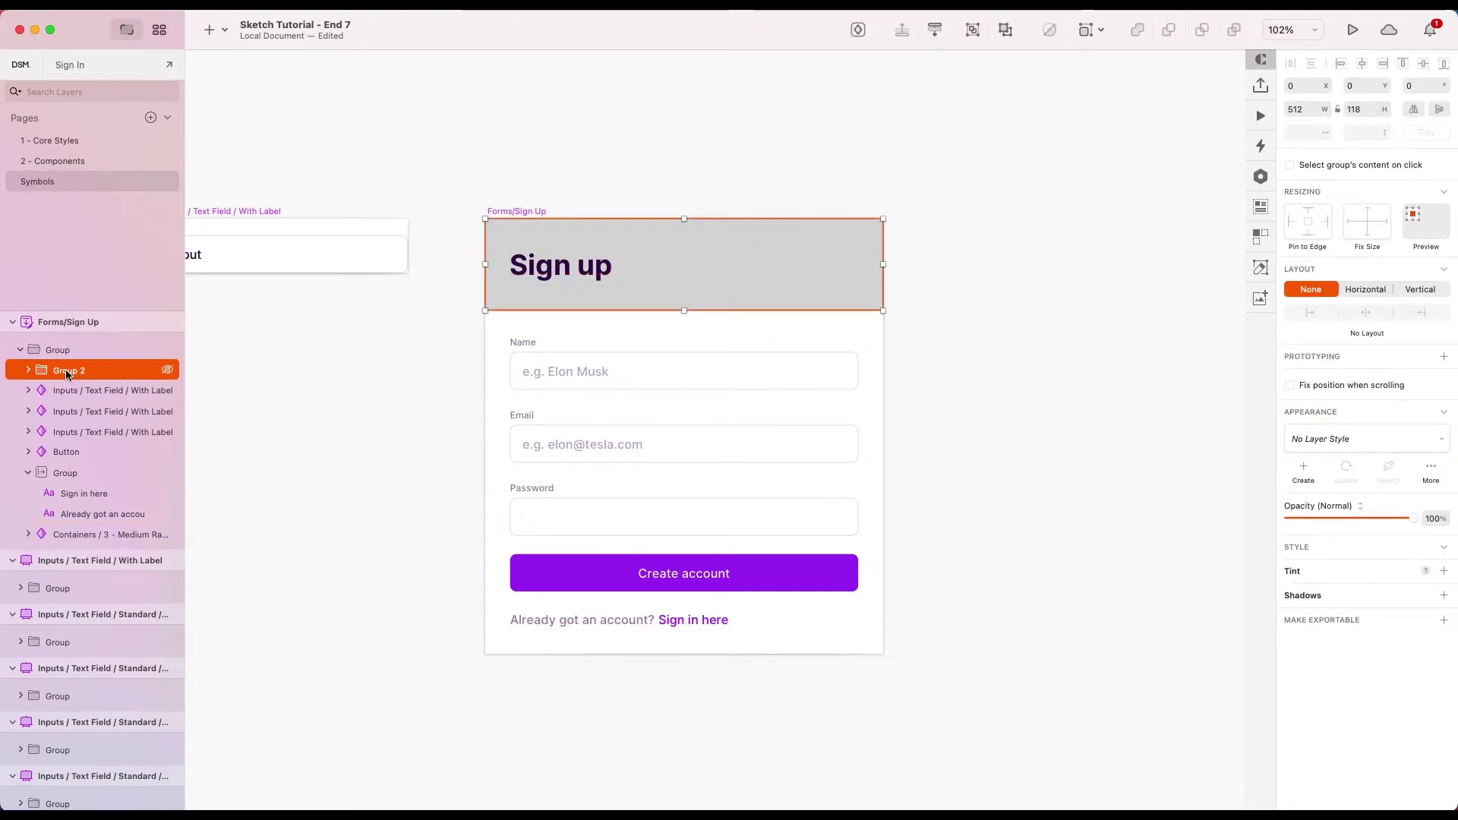
key("super+r")
key("Return")
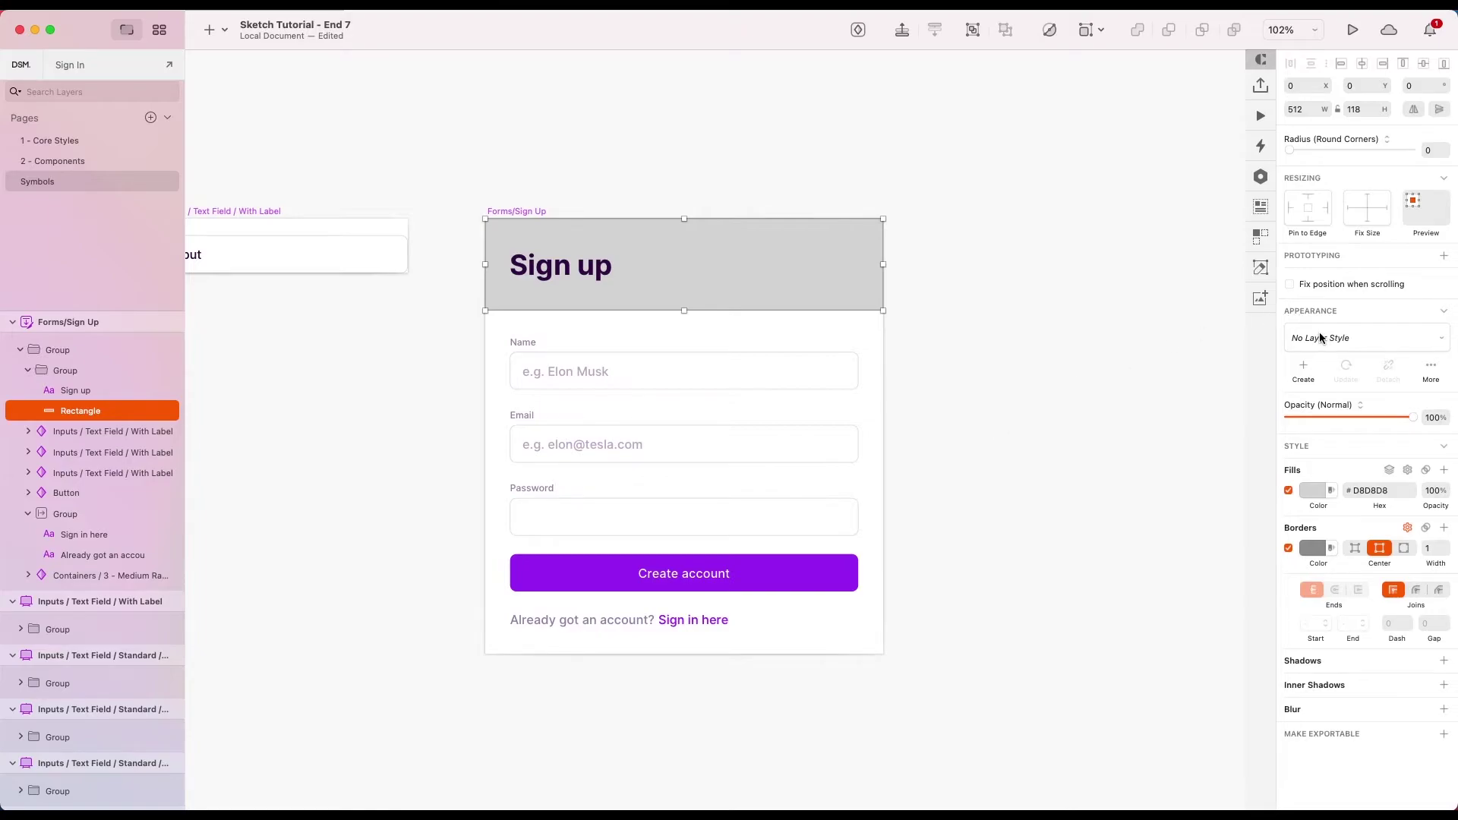
Step: Apply this document's layer style Outlines/Single-sided/Bottom/1px/5 - Dark/2 - 400 to the heading rectangle
left_click(1336, 339)
mouse_move(1284, 389)
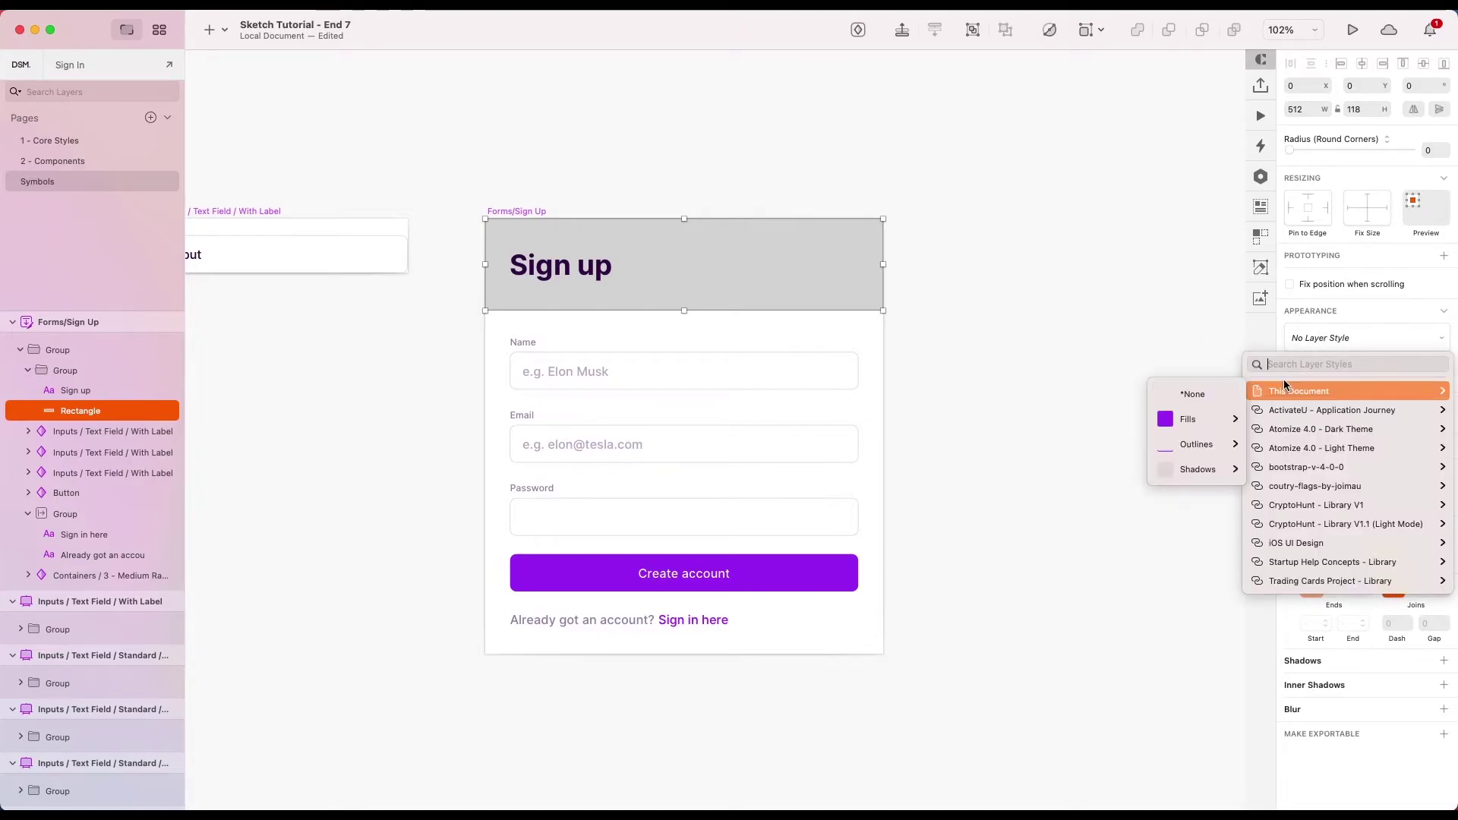
mouse_move(1191, 440)
mouse_move(1091, 444)
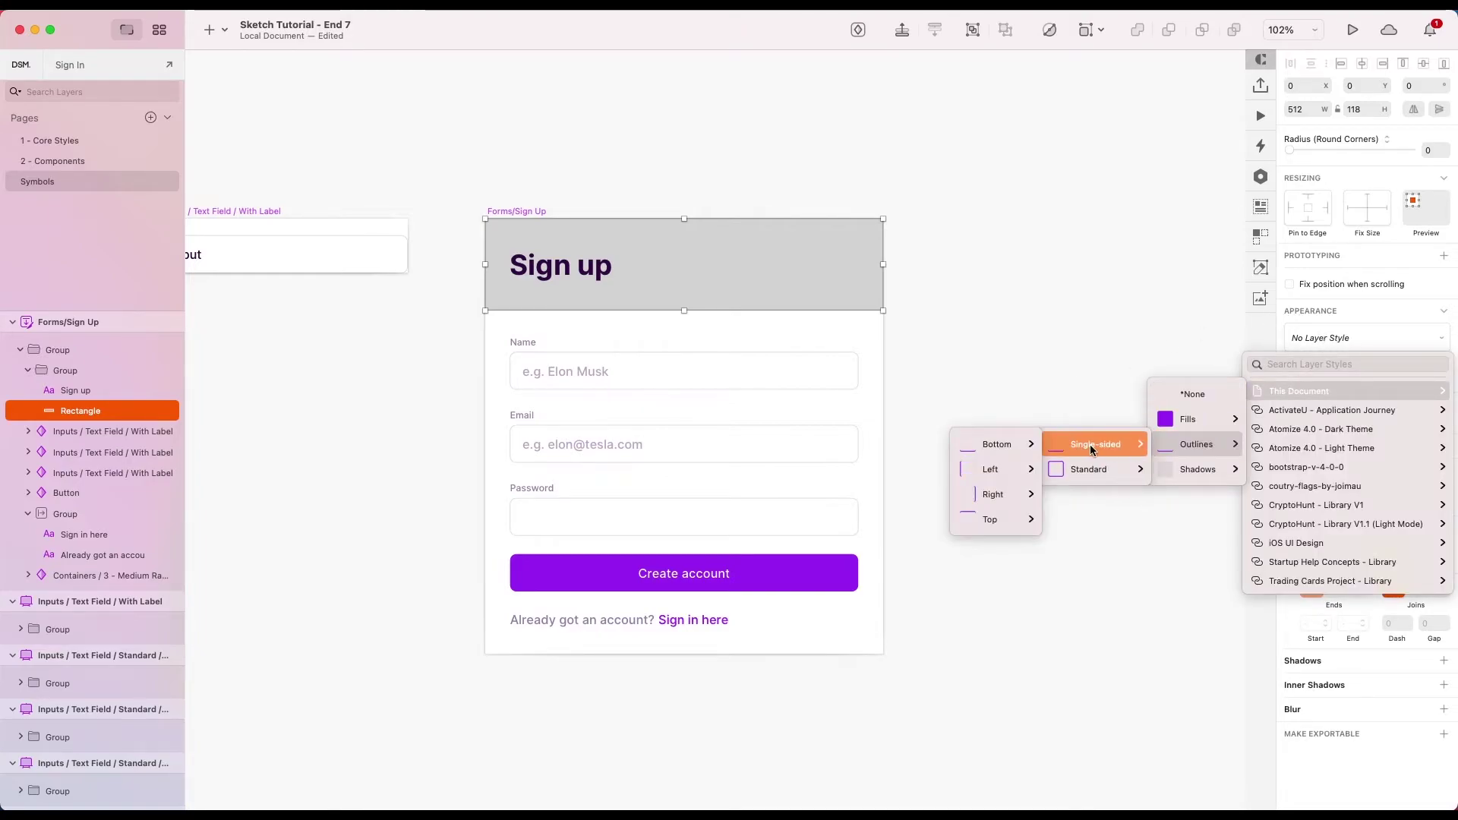
mouse_move(982, 445)
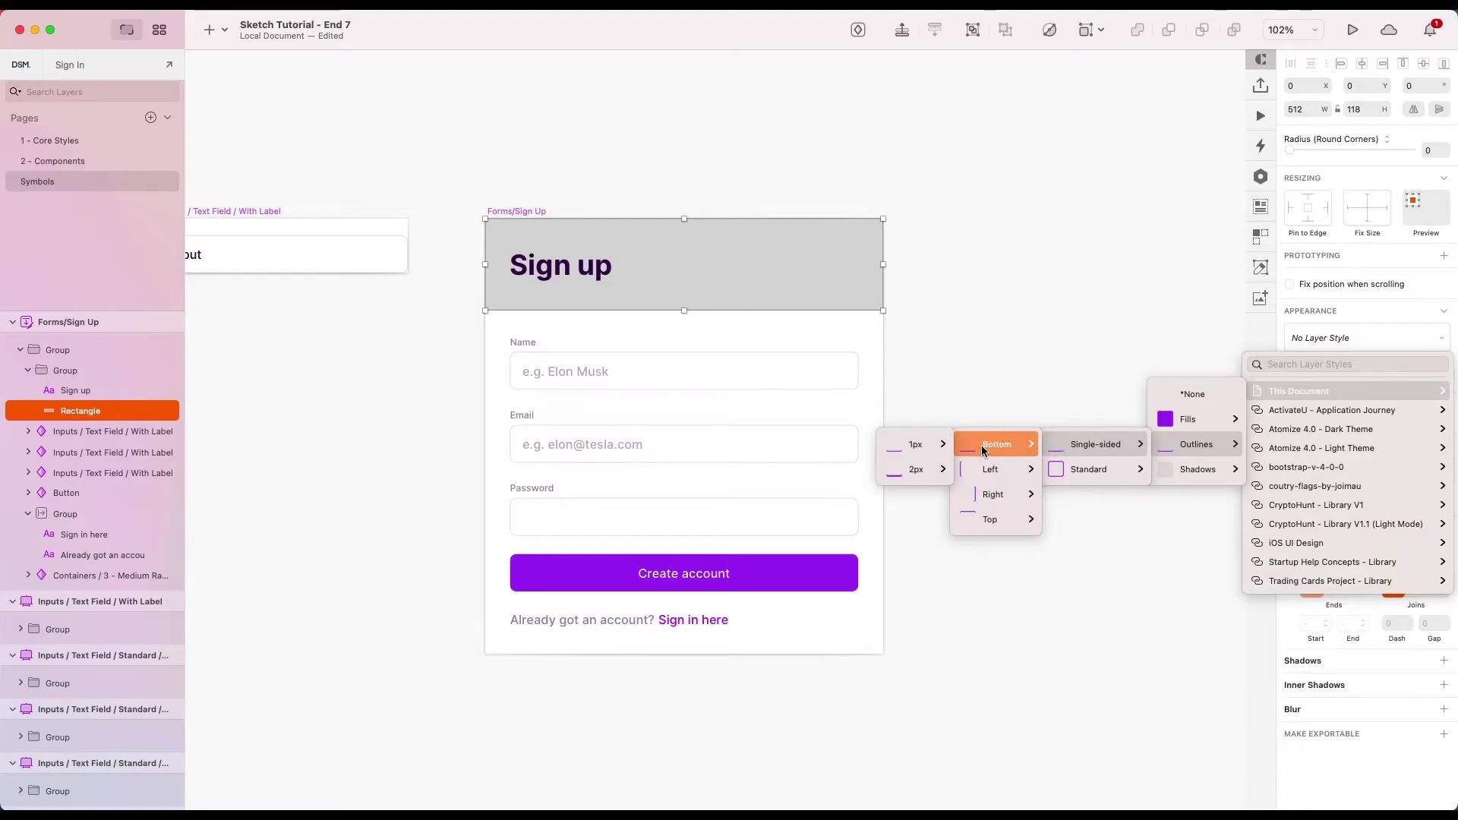
mouse_move(923, 443)
mouse_move(841, 463)
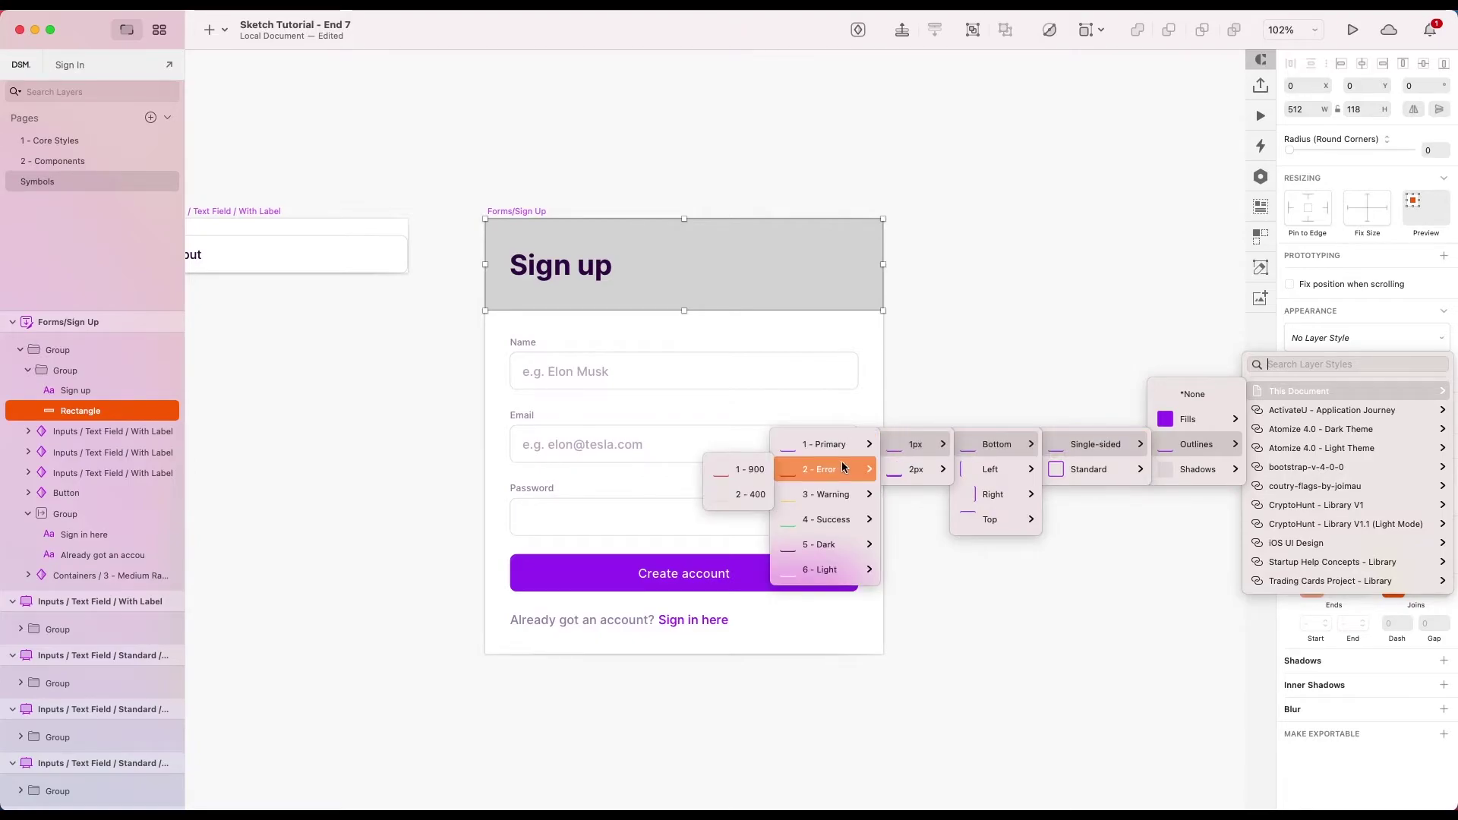
mouse_move(820, 545)
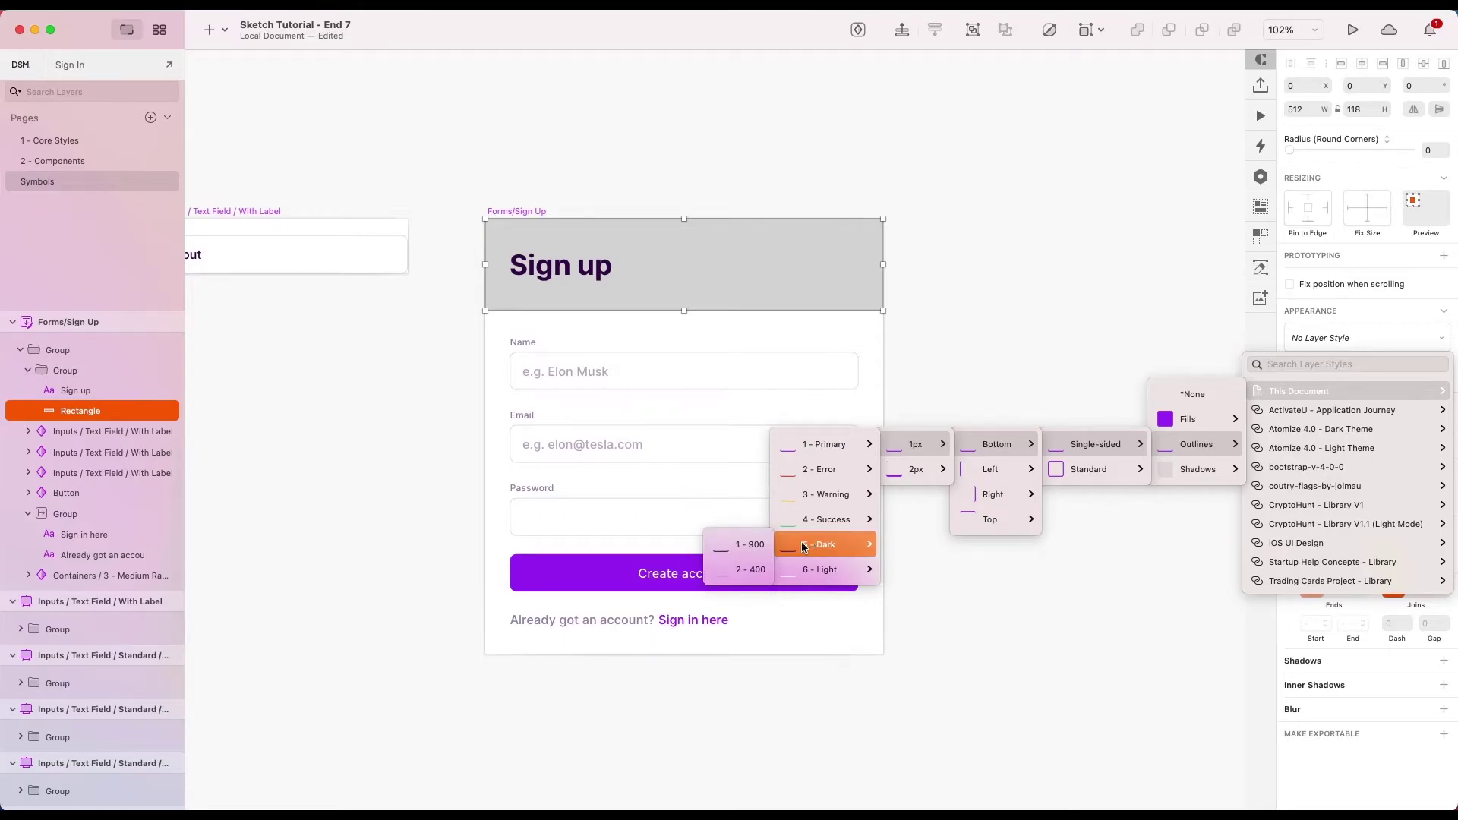
left_click(741, 571)
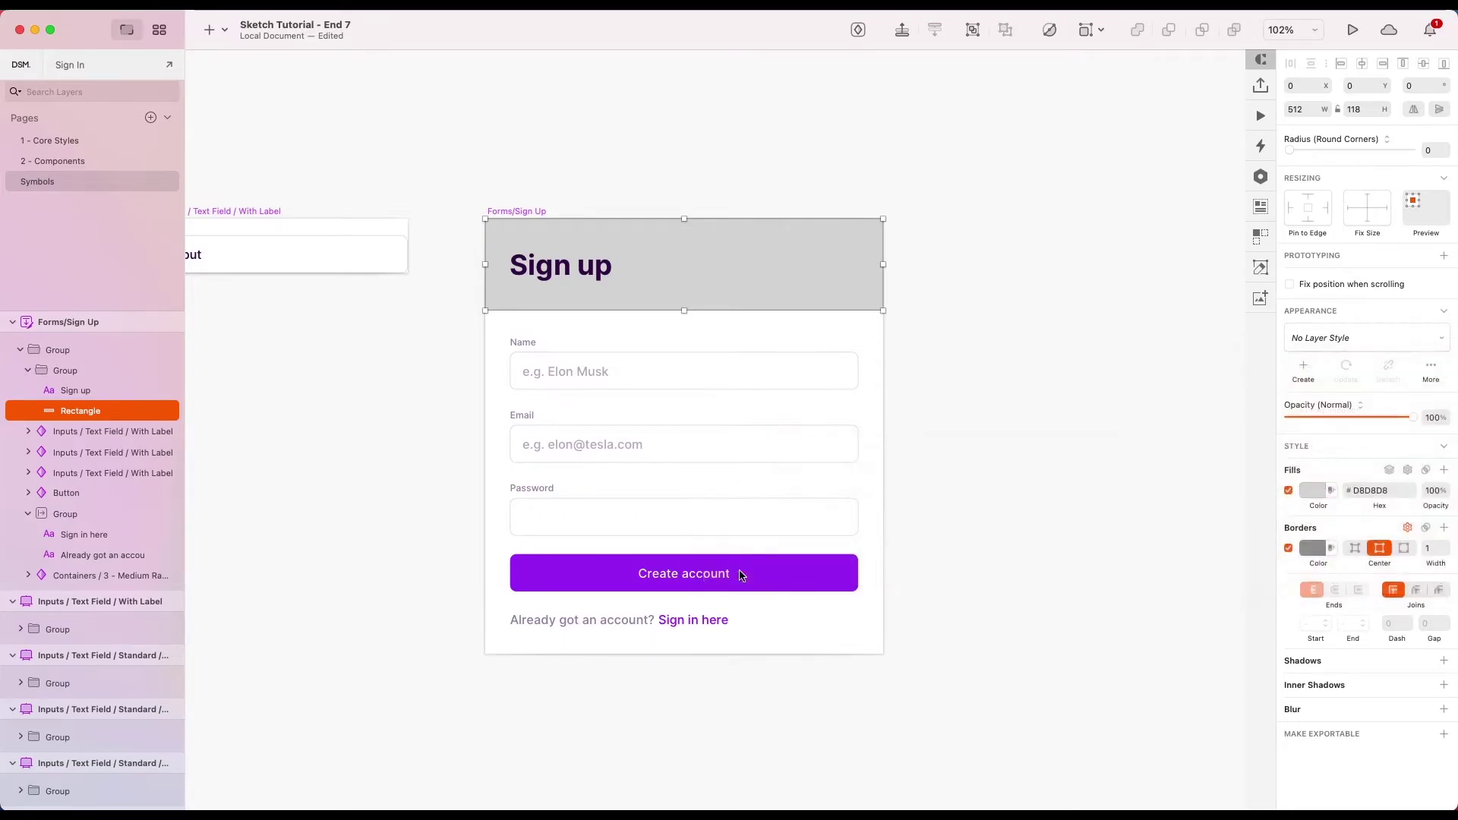
Step: Examine the single-sided bottom outline beneath the Sign up heading up close and within the whole form
left_click(986, 368)
scroll(972, 366, "down", 2)
scroll(918, 298, "up", 6)
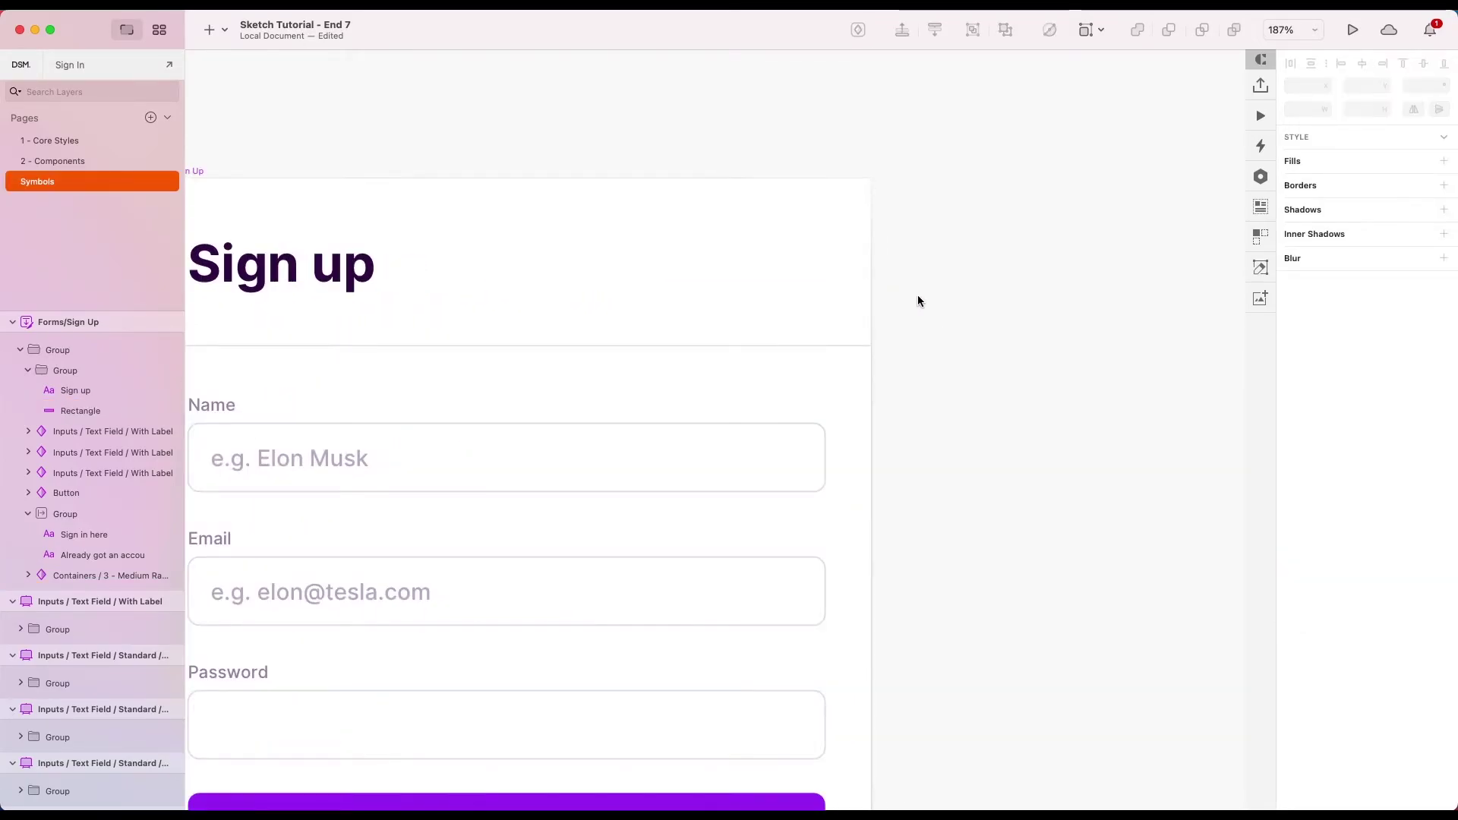
scroll(917, 298, "down", 2)
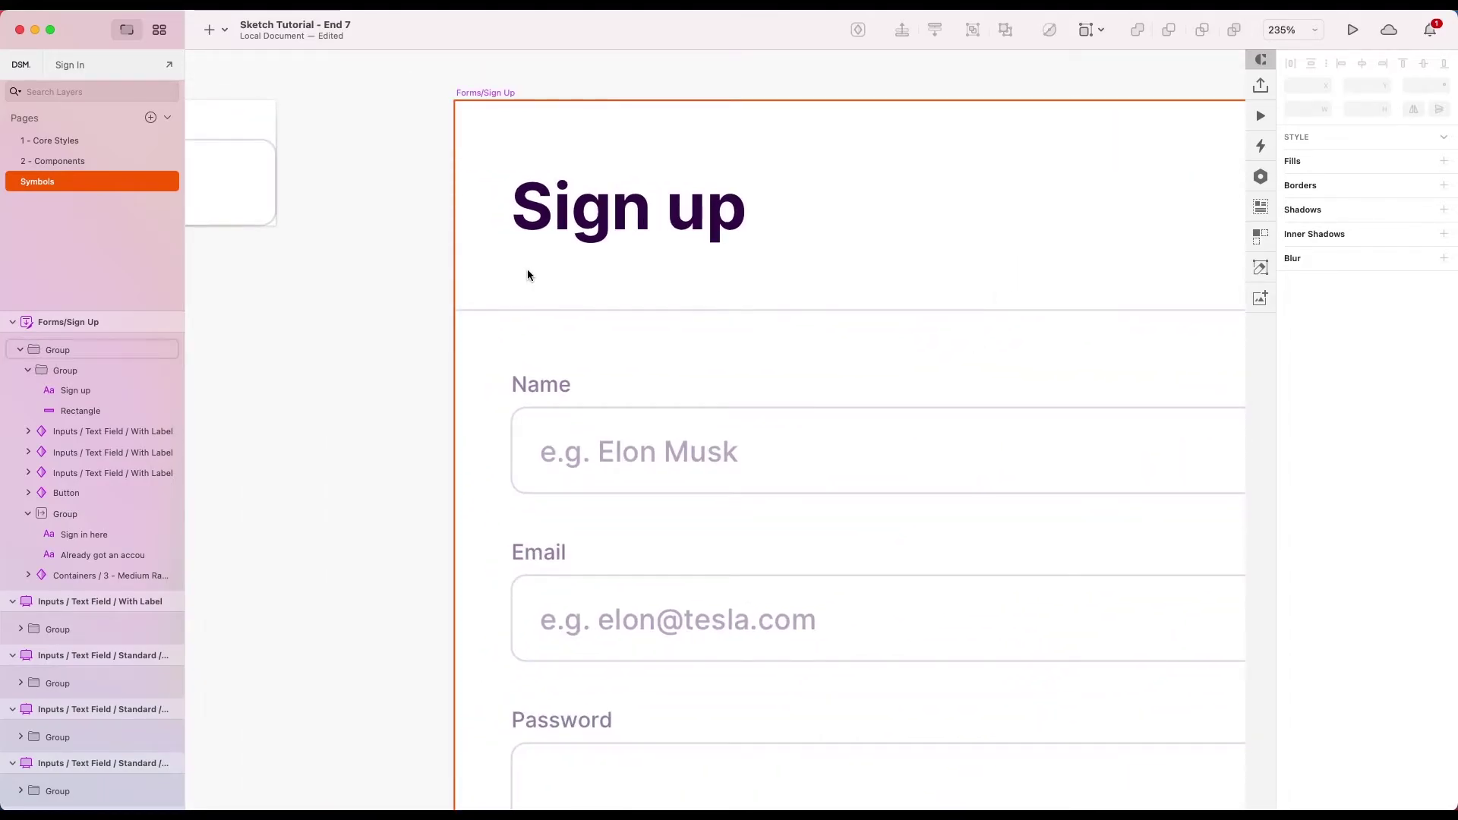
scroll(527, 271, "up", 4)
scroll(271, 308, "down", 7)
scroll(271, 308, "up", 2)
scroll(271, 308, "left", 3)
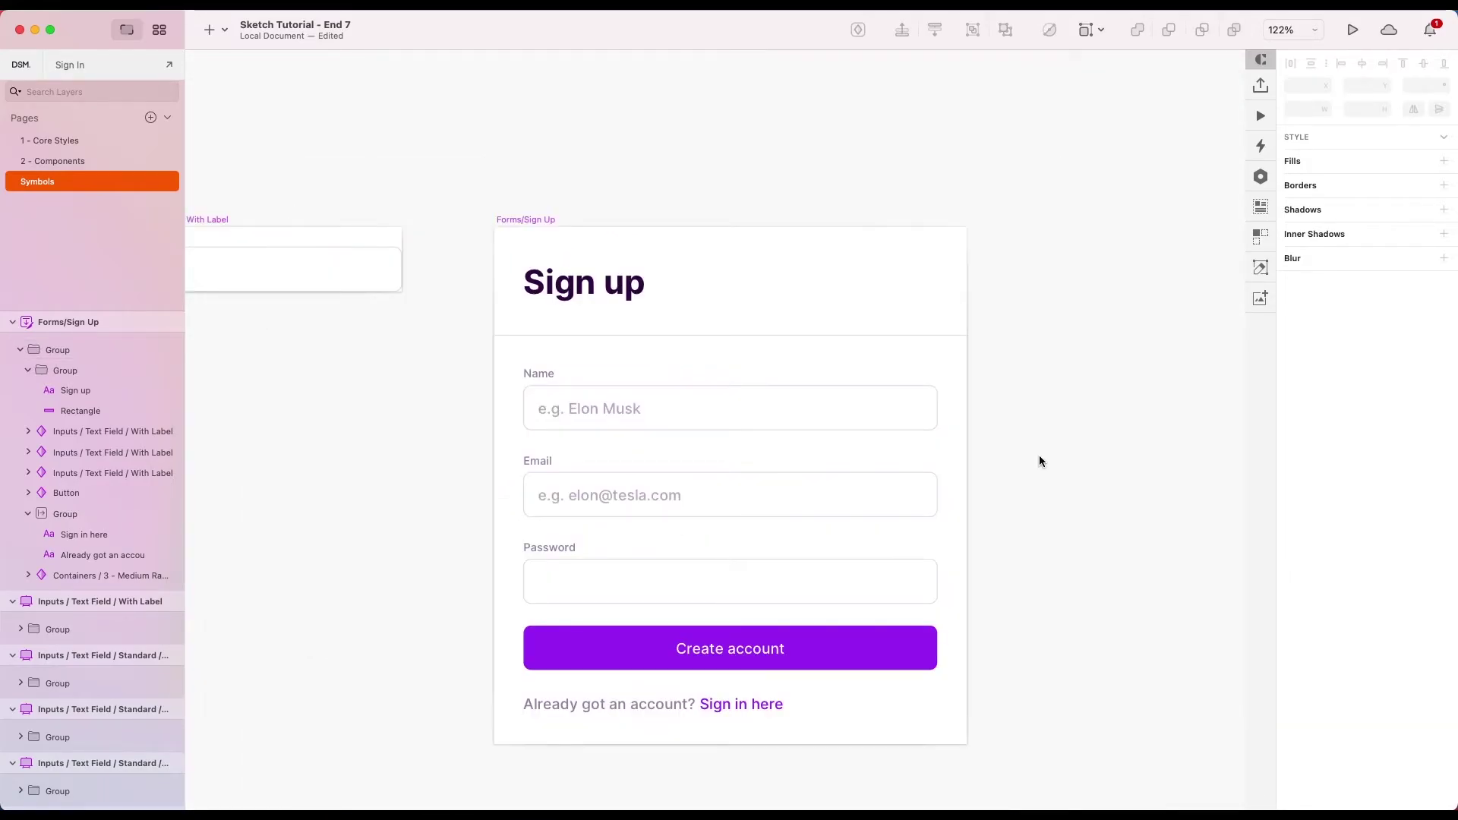
Step: Copy the form's Containers / 3 - Medium Radius background and paste it above the heading rectangle inside the header group
left_click(955, 445)
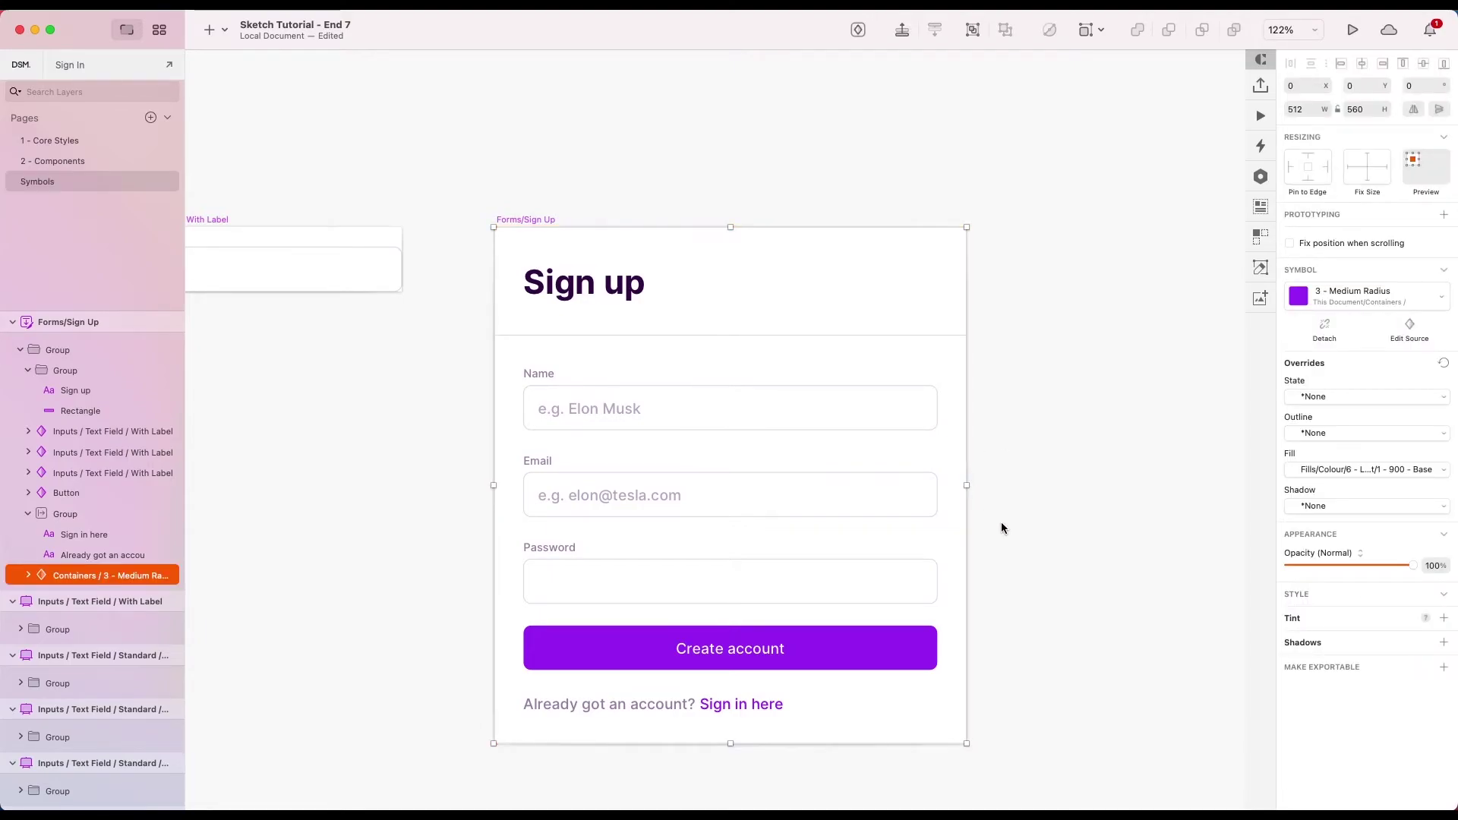
left_click(580, 329)
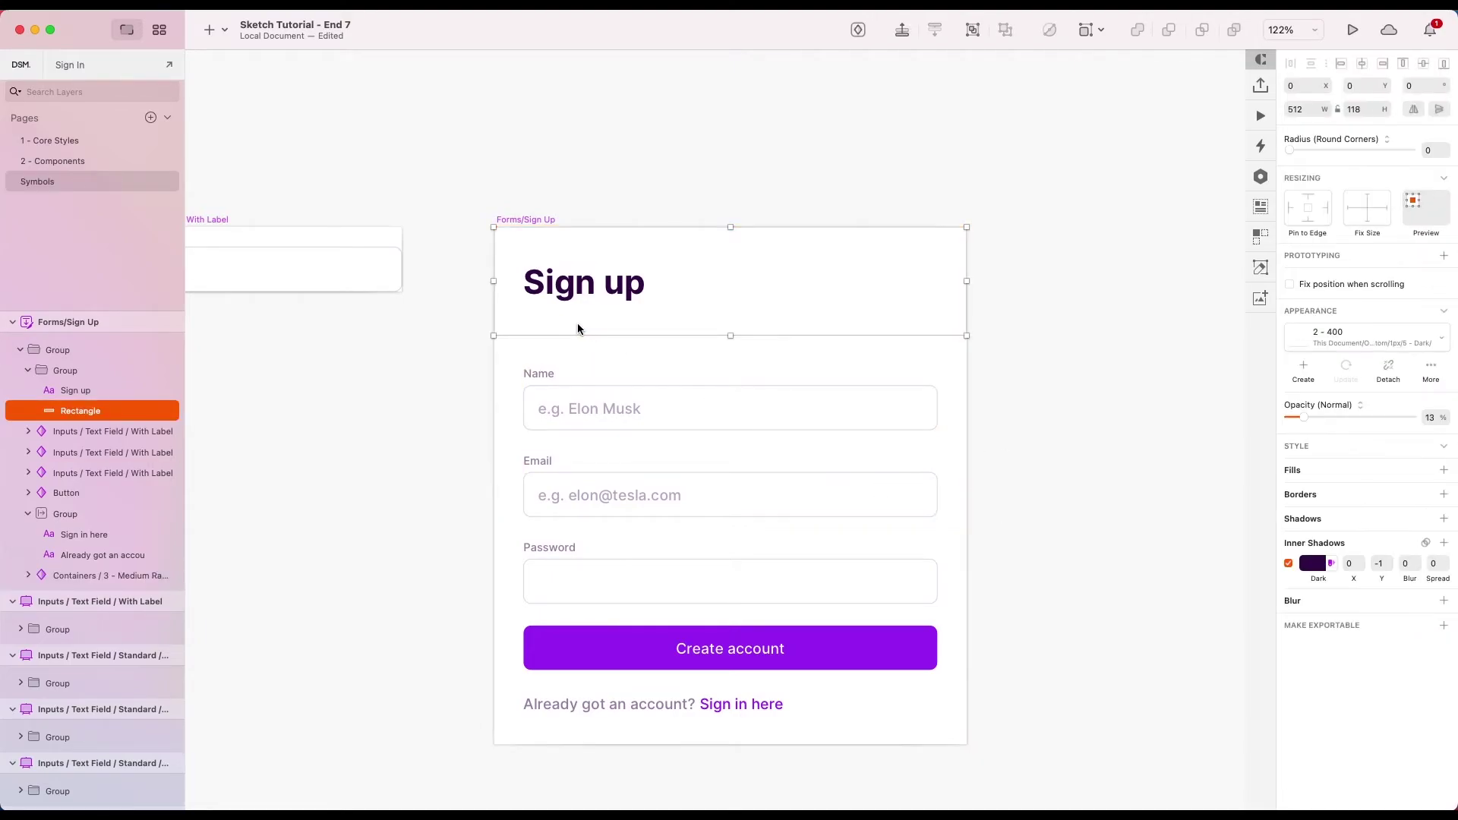
scroll(510, 276, "up", 3)
scroll(511, 271, "up", 2)
key("super+v")
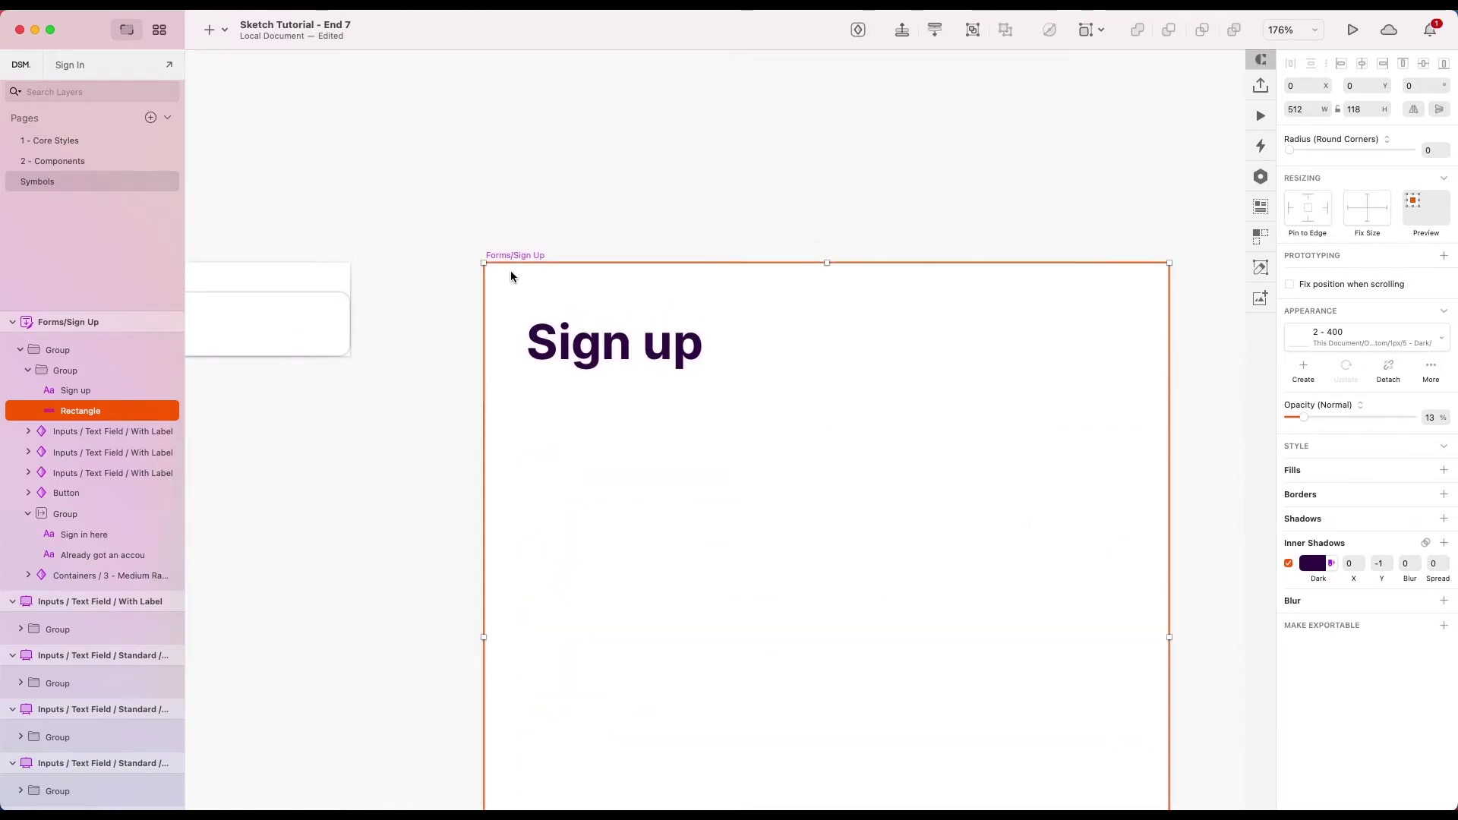
Step: Shorten the pasted container in the header group to a height of 118 px
scroll(545, 366, "down", 2)
scroll(545, 366, "down", 5)
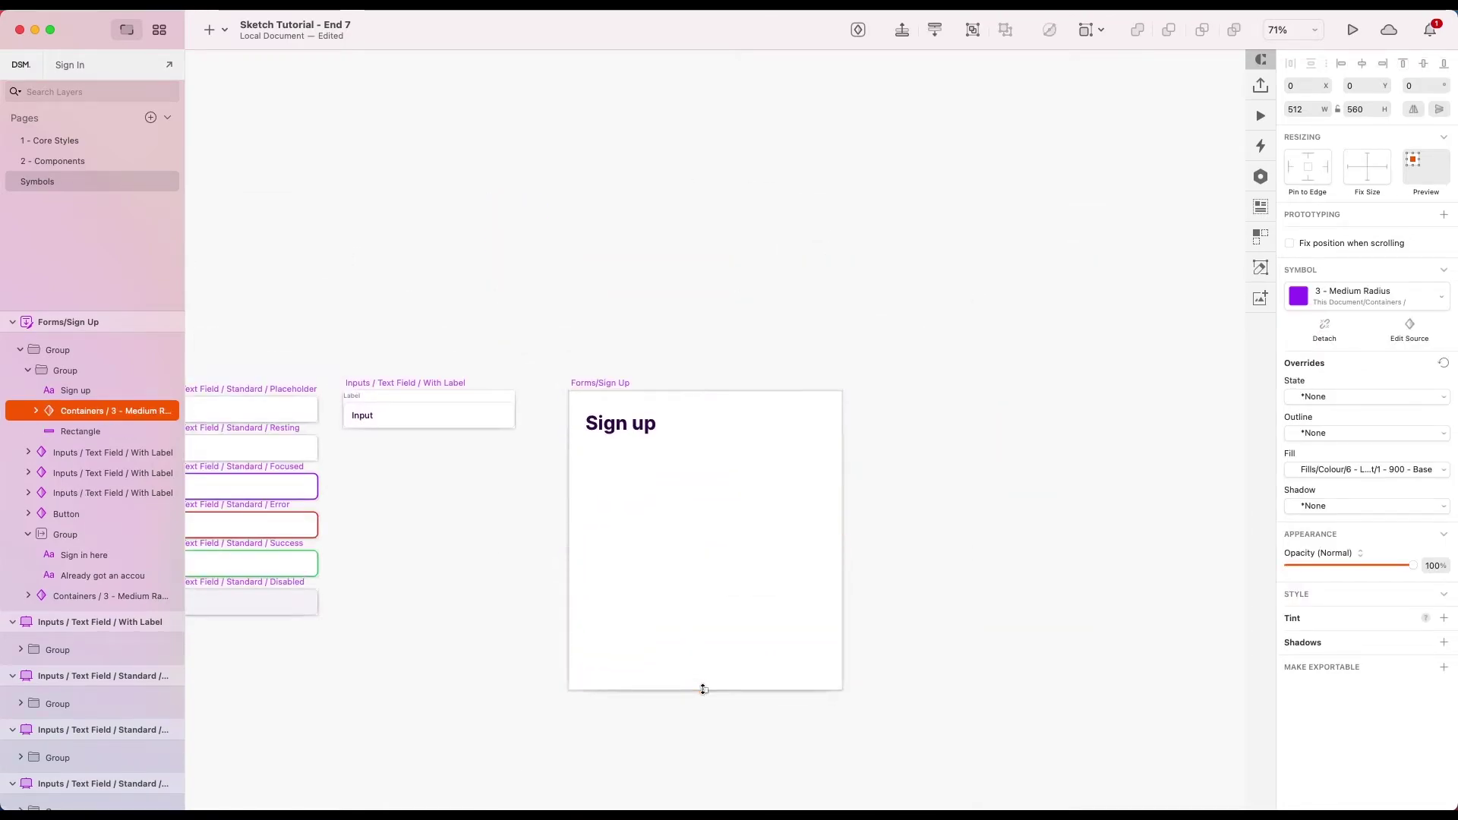
left_click_drag(705, 689, 690, 452)
Step: Delete the outlined rectangle from the header group
scroll(673, 426, "up", 4)
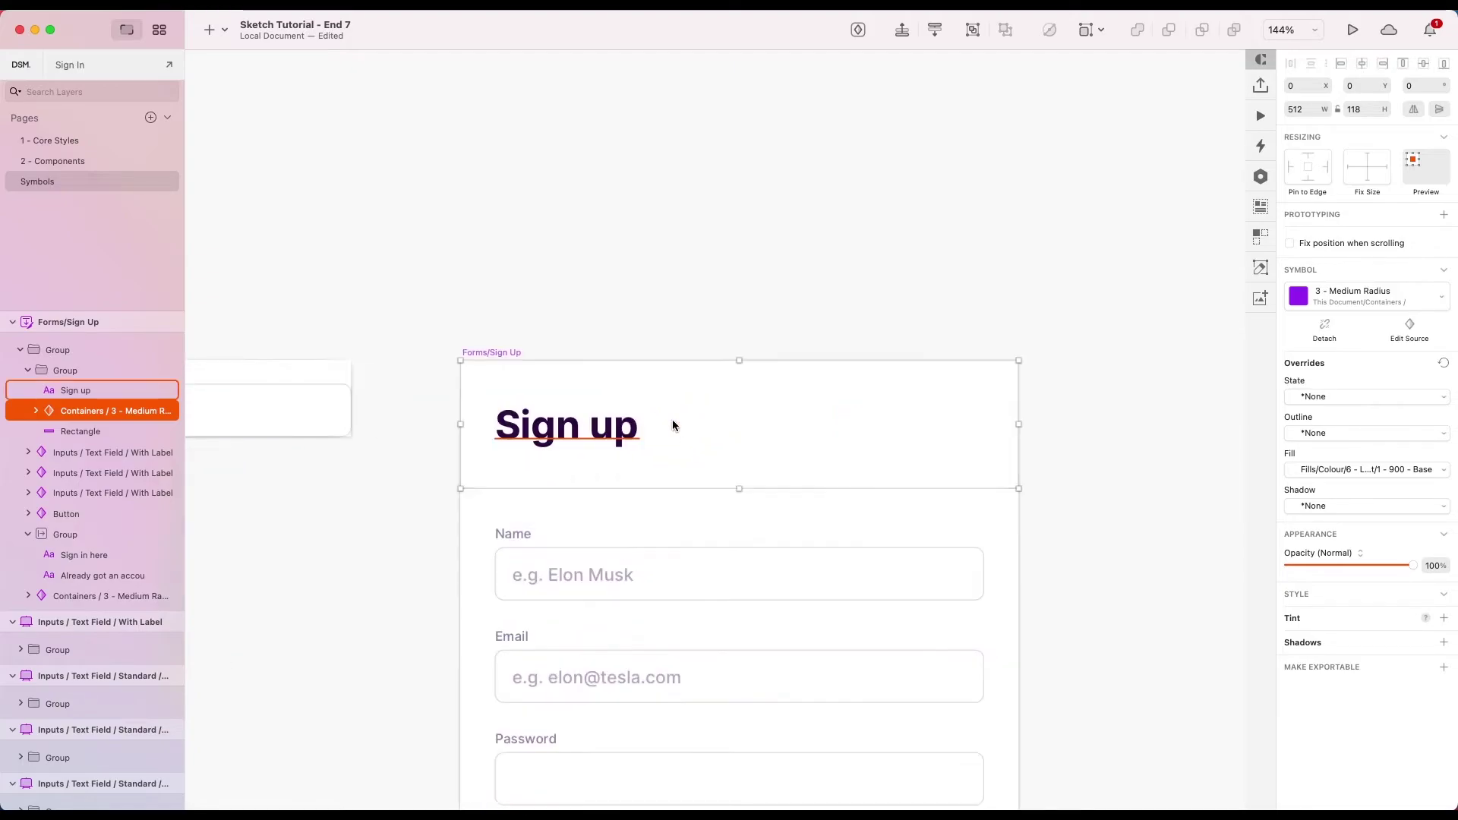
scroll(673, 425, "up", 2)
left_click(103, 432)
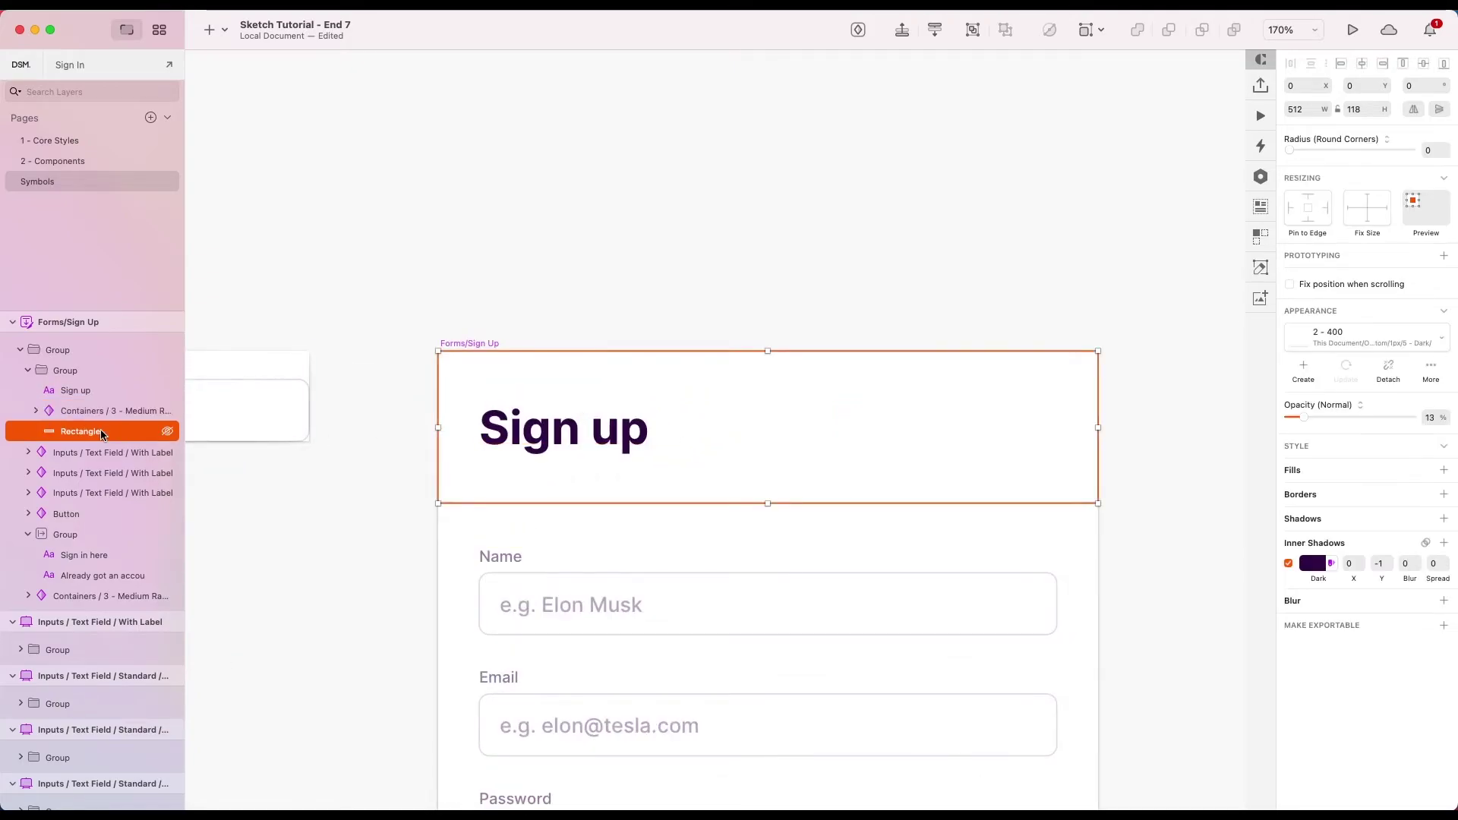
key("Delete")
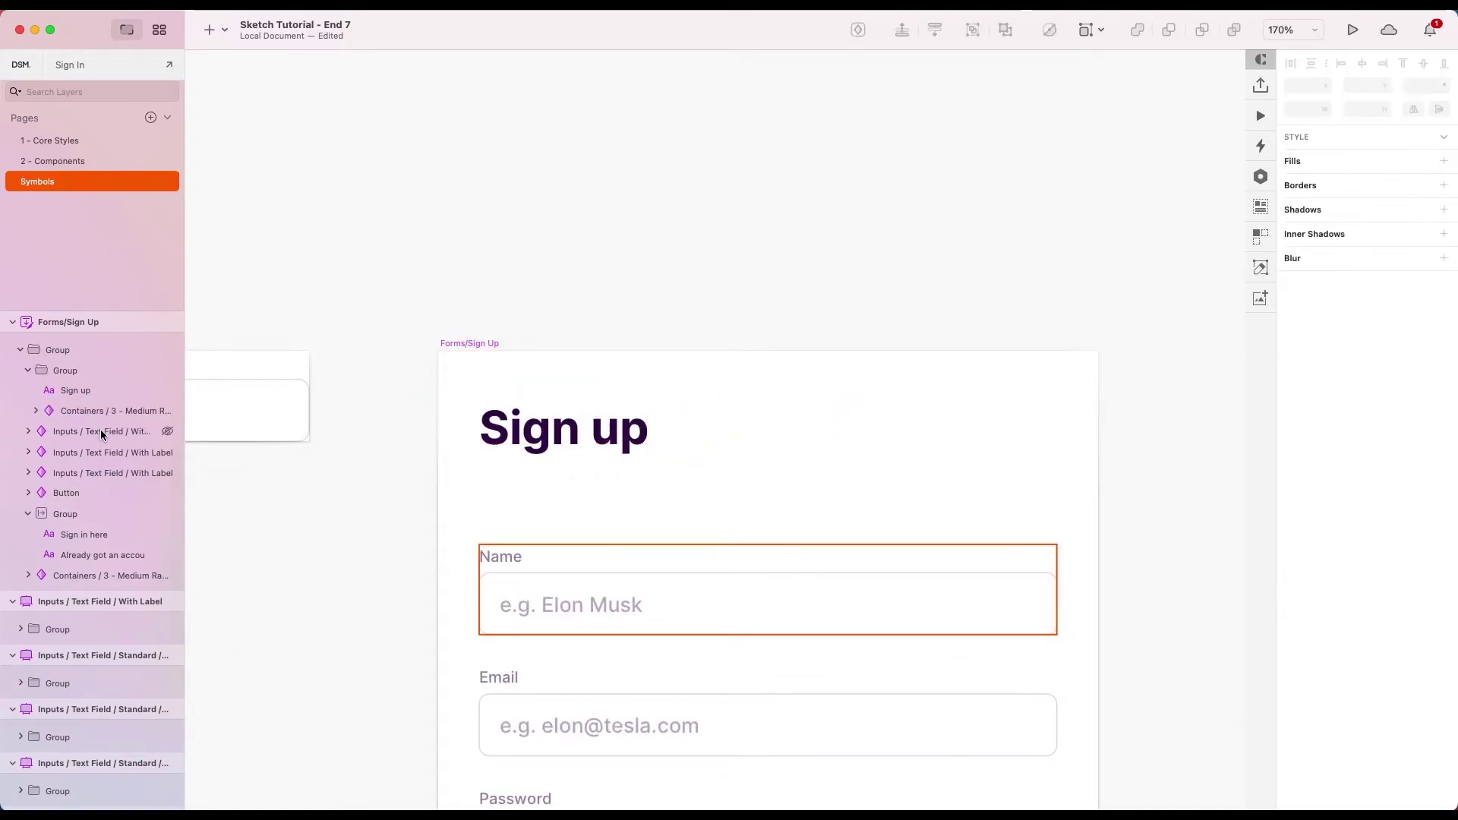
Step: Rename the header group's container layer as Container and switch its symbol to 1 - Square Radius
double_click(100, 411)
left_click_drag(100, 416, 270, 416)
key("BackSpace")
key("Return")
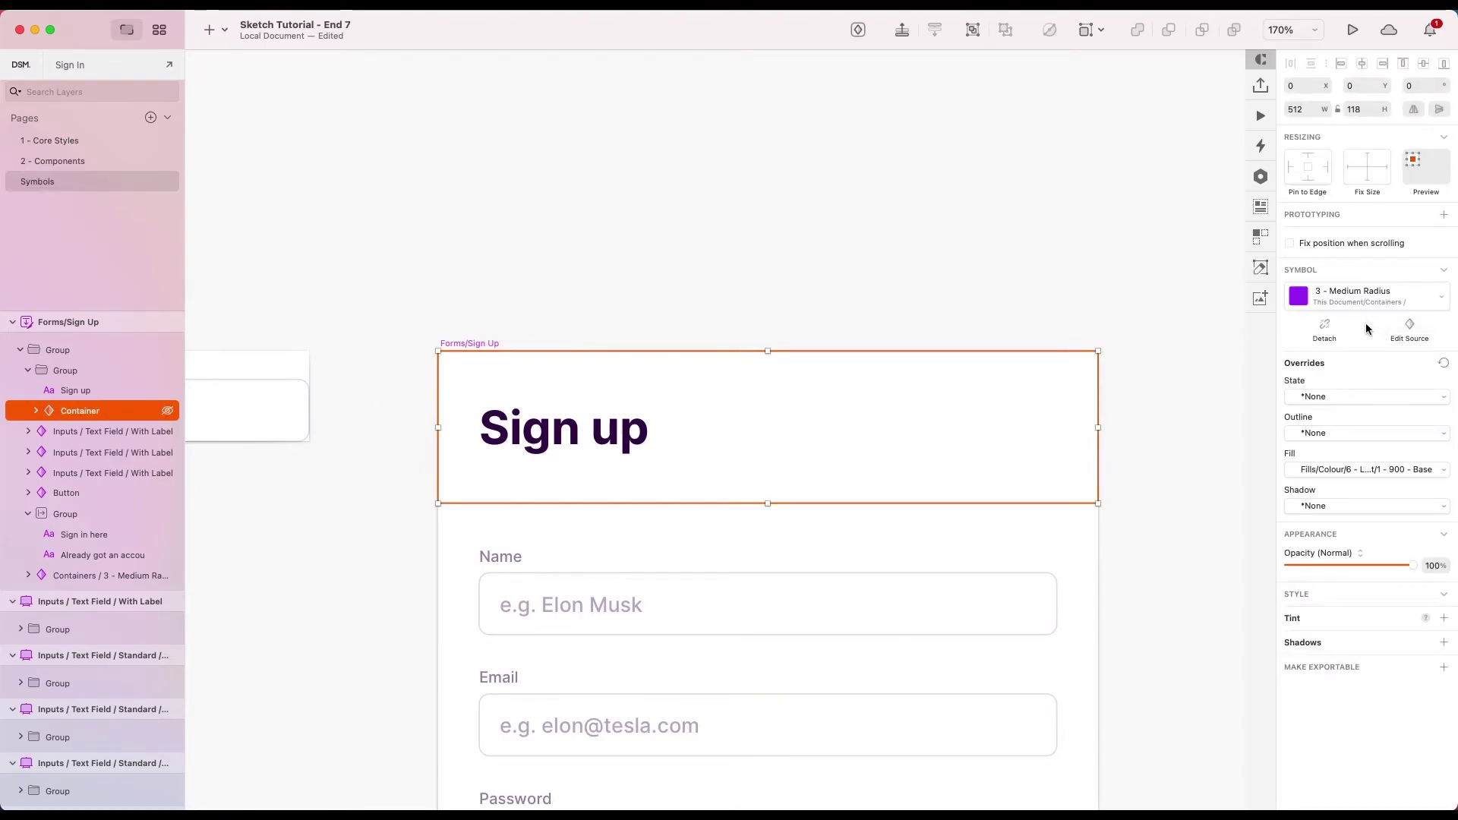
left_click(1355, 295)
left_click(1327, 395)
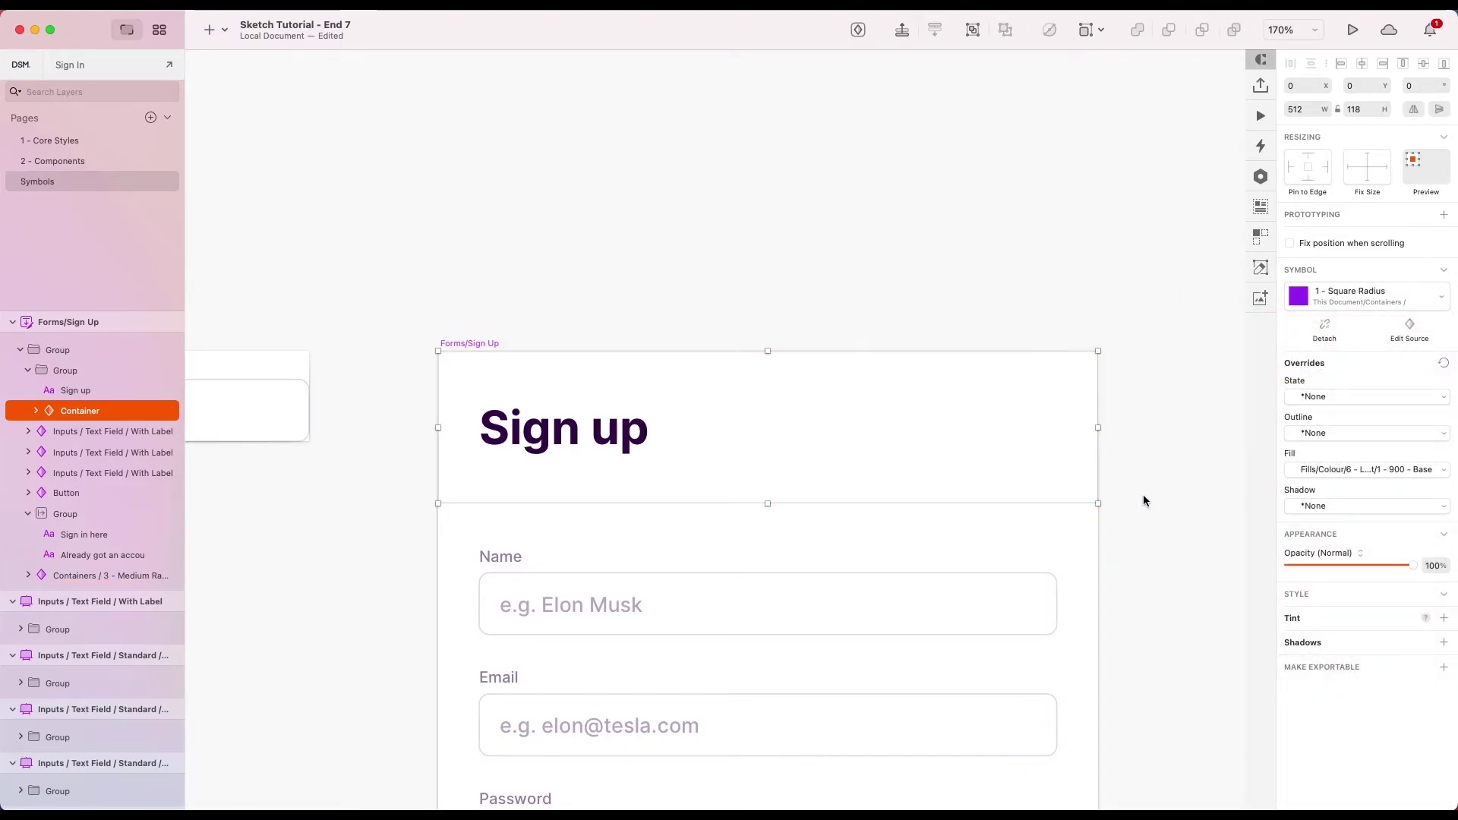
Step: Set the header Container's Outline override to this document's style Outlines/Single-sided/Bottom/1px/5 - Dark/2 - 400
left_click(1324, 434)
mouse_move(1299, 538)
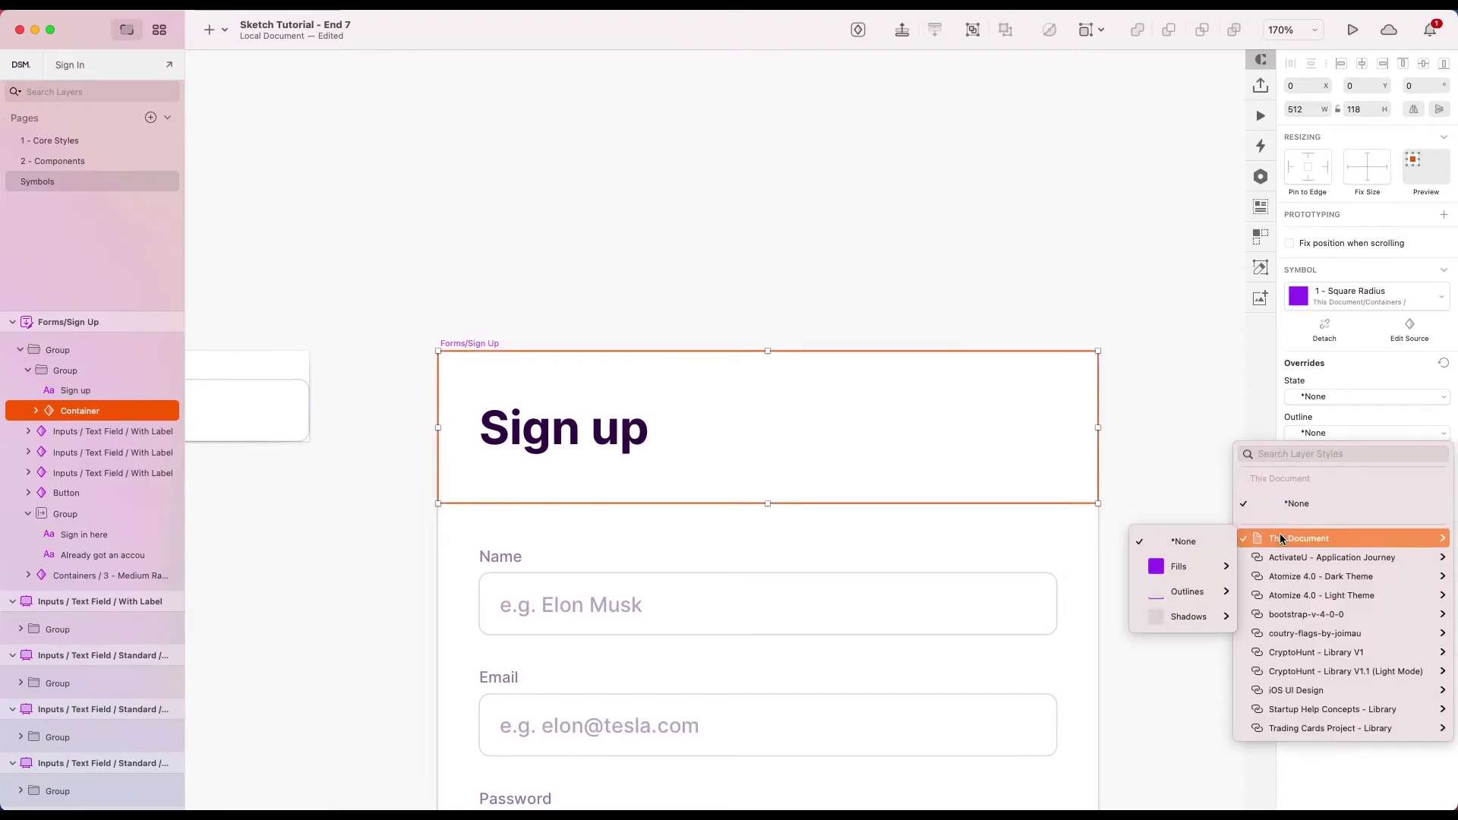
mouse_move(1187, 593)
mouse_move(1086, 594)
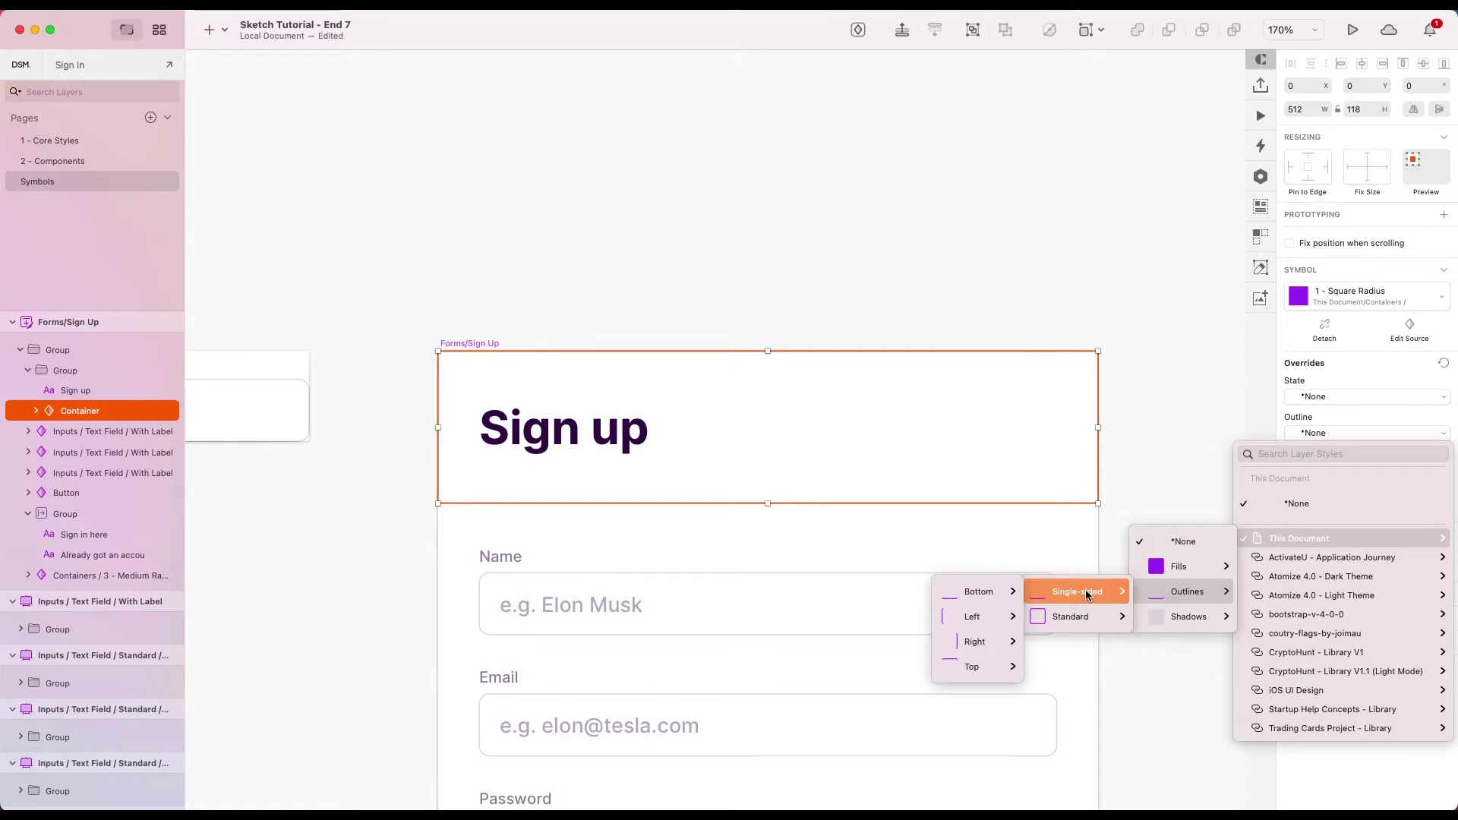
mouse_move(986, 591)
mouse_move(896, 596)
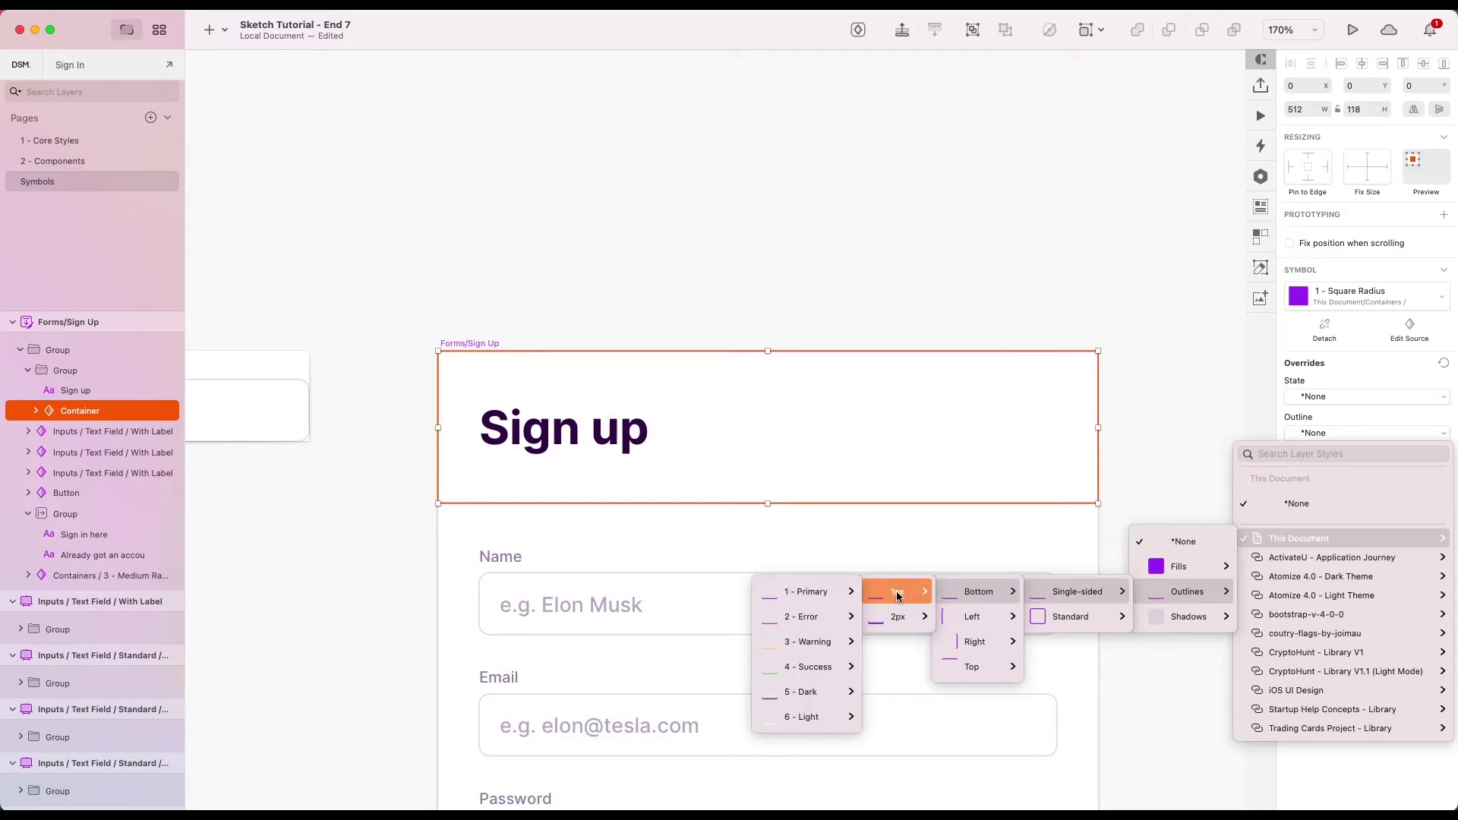
mouse_move(802, 688)
left_click(705, 717)
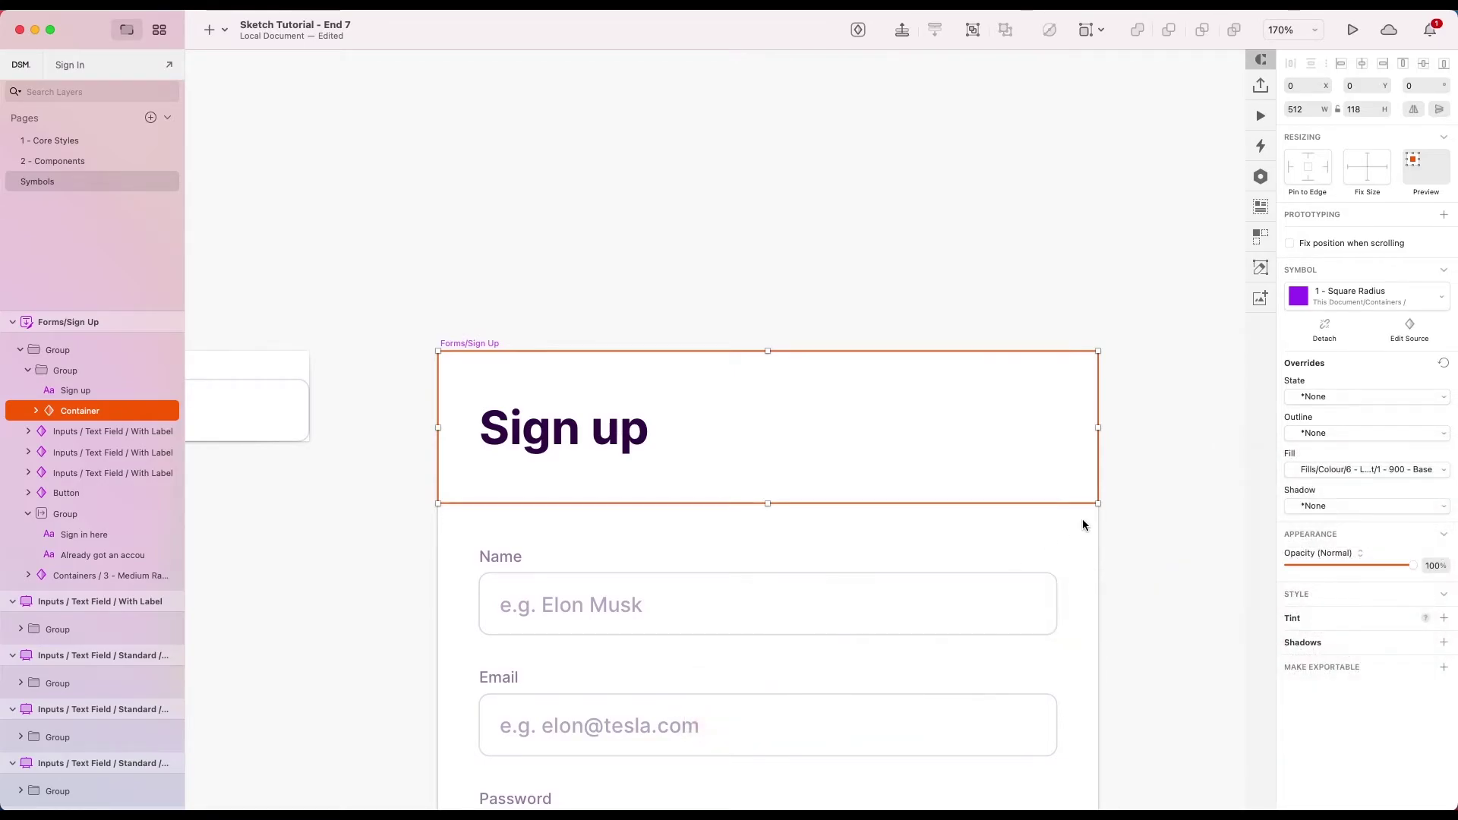
left_click(1158, 487)
scroll(1074, 372, "up", 5)
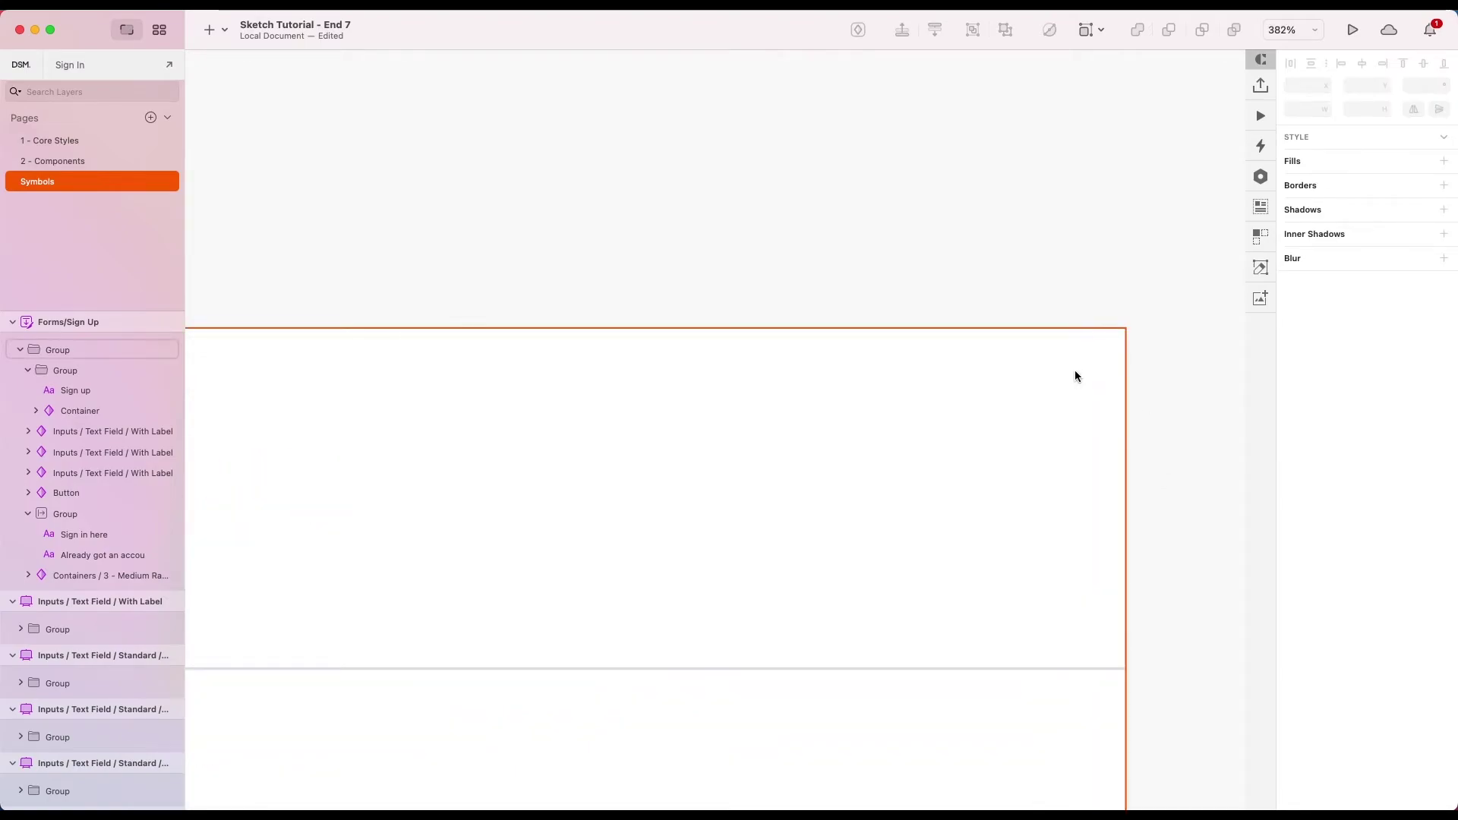
Step: Delete the loose outlined rectangle below the artboards on the 1 - Core Styles page
scroll(1173, 420, "down", 5)
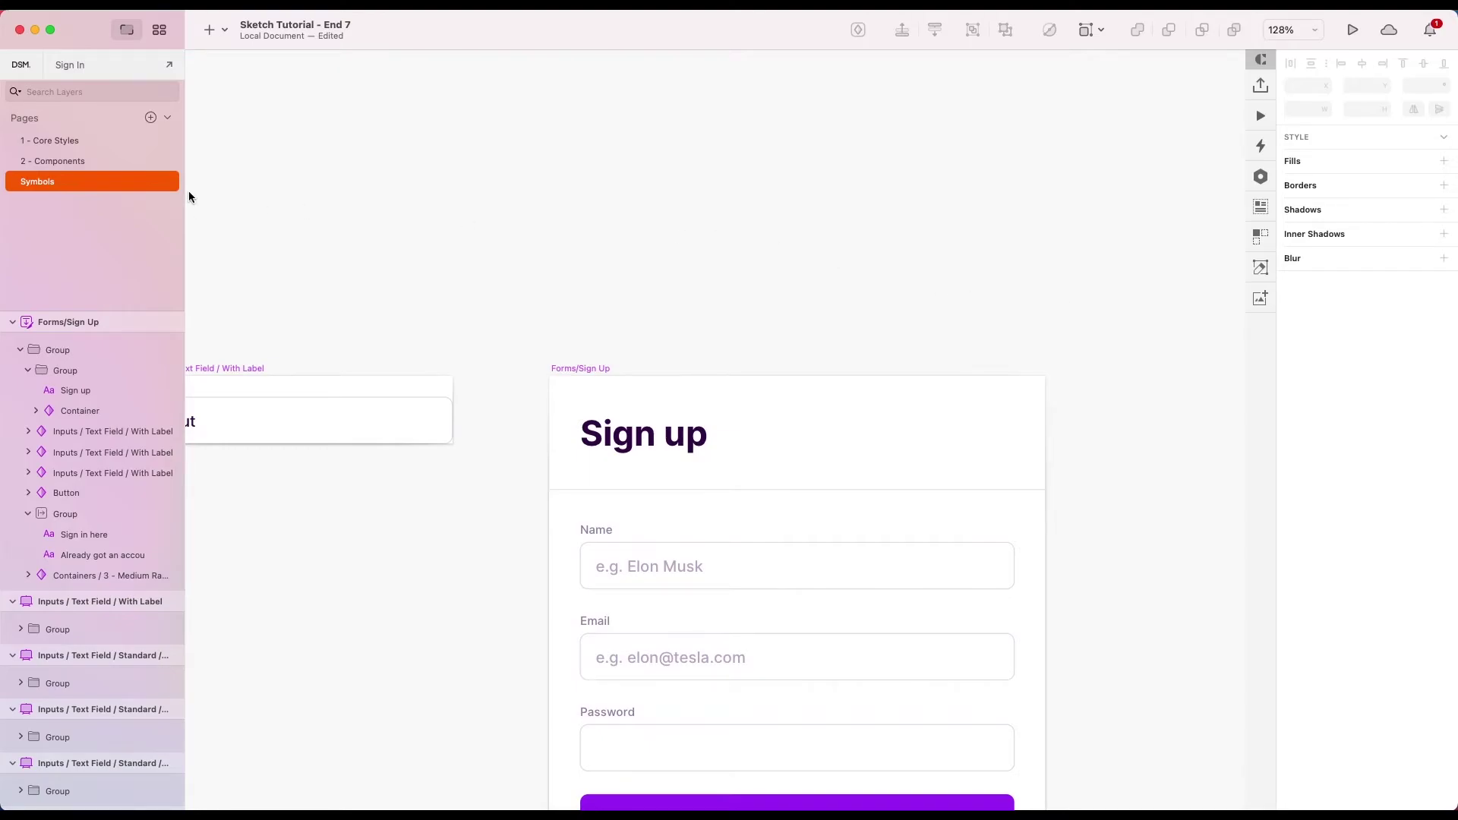
left_click(62, 139)
scroll(1033, 330, "down", 3)
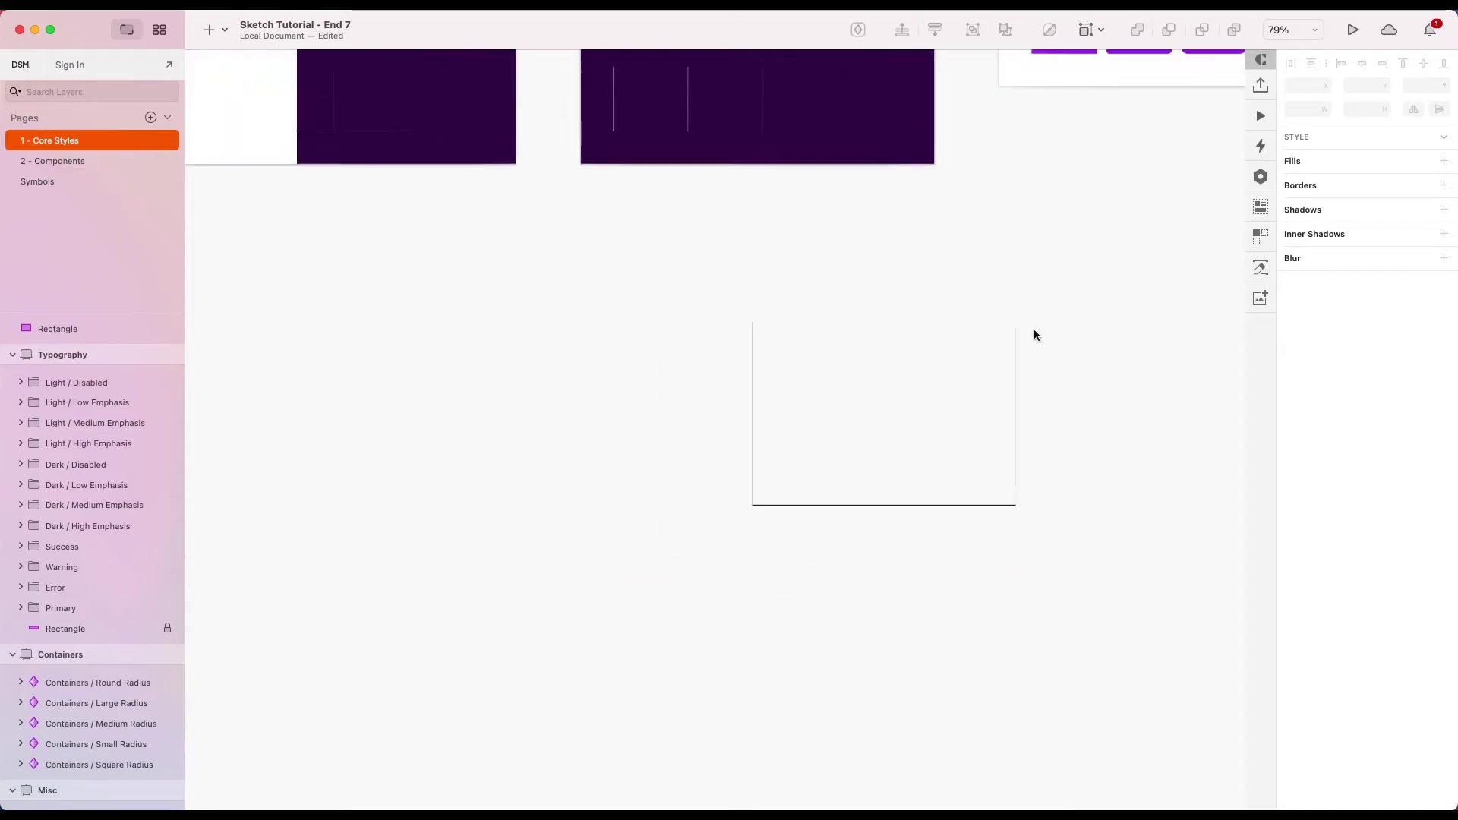
left_click(973, 360)
key("BackSpace")
scroll(974, 360, "up", 4)
scroll(975, 361, "down", 3)
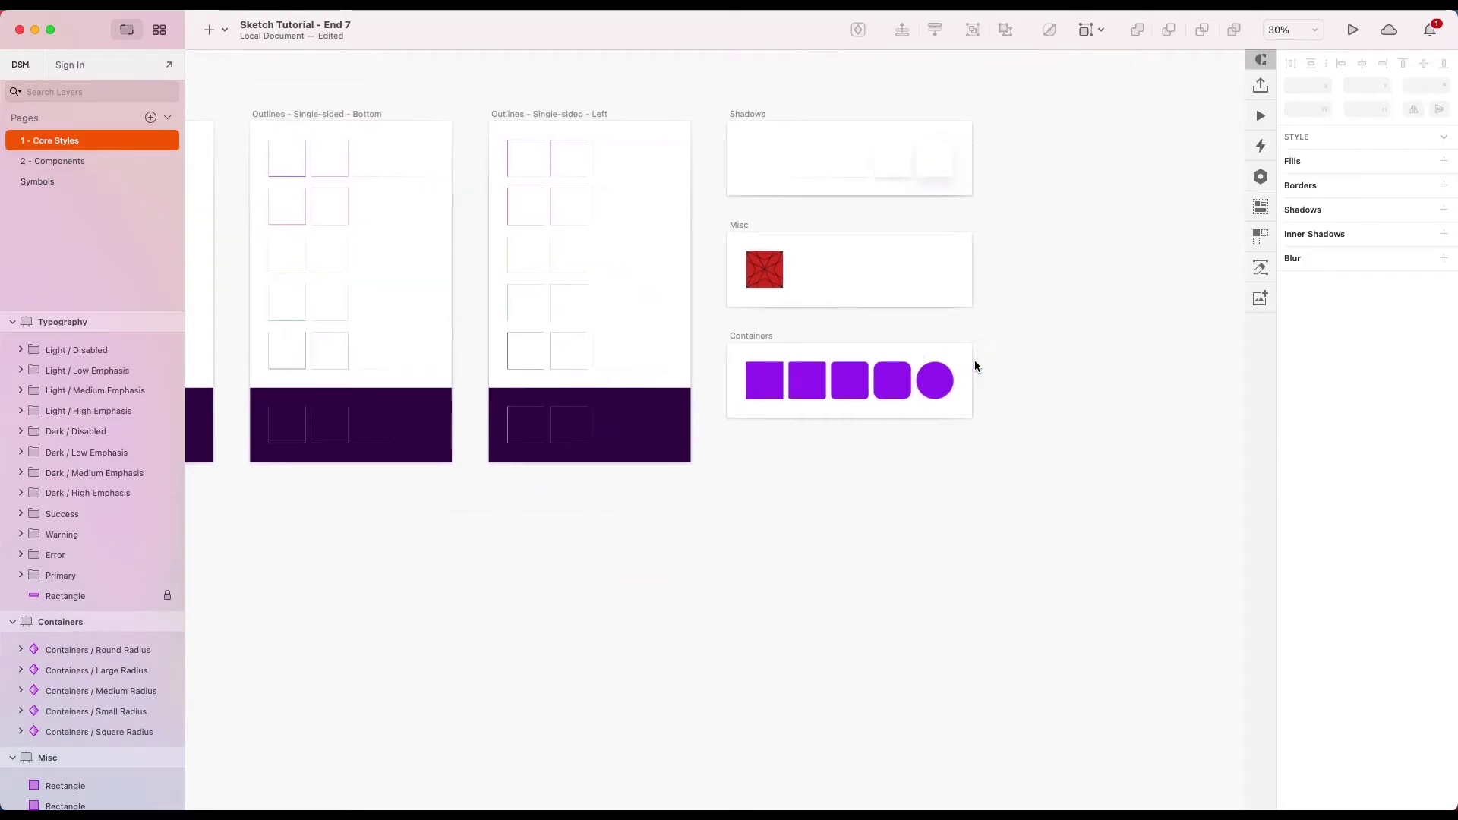
Step: Duplicate the Containers artboard below the original and delete every container in the copy except the square one
left_click(696, 305)
left_click_drag(697, 309, 696, 473)
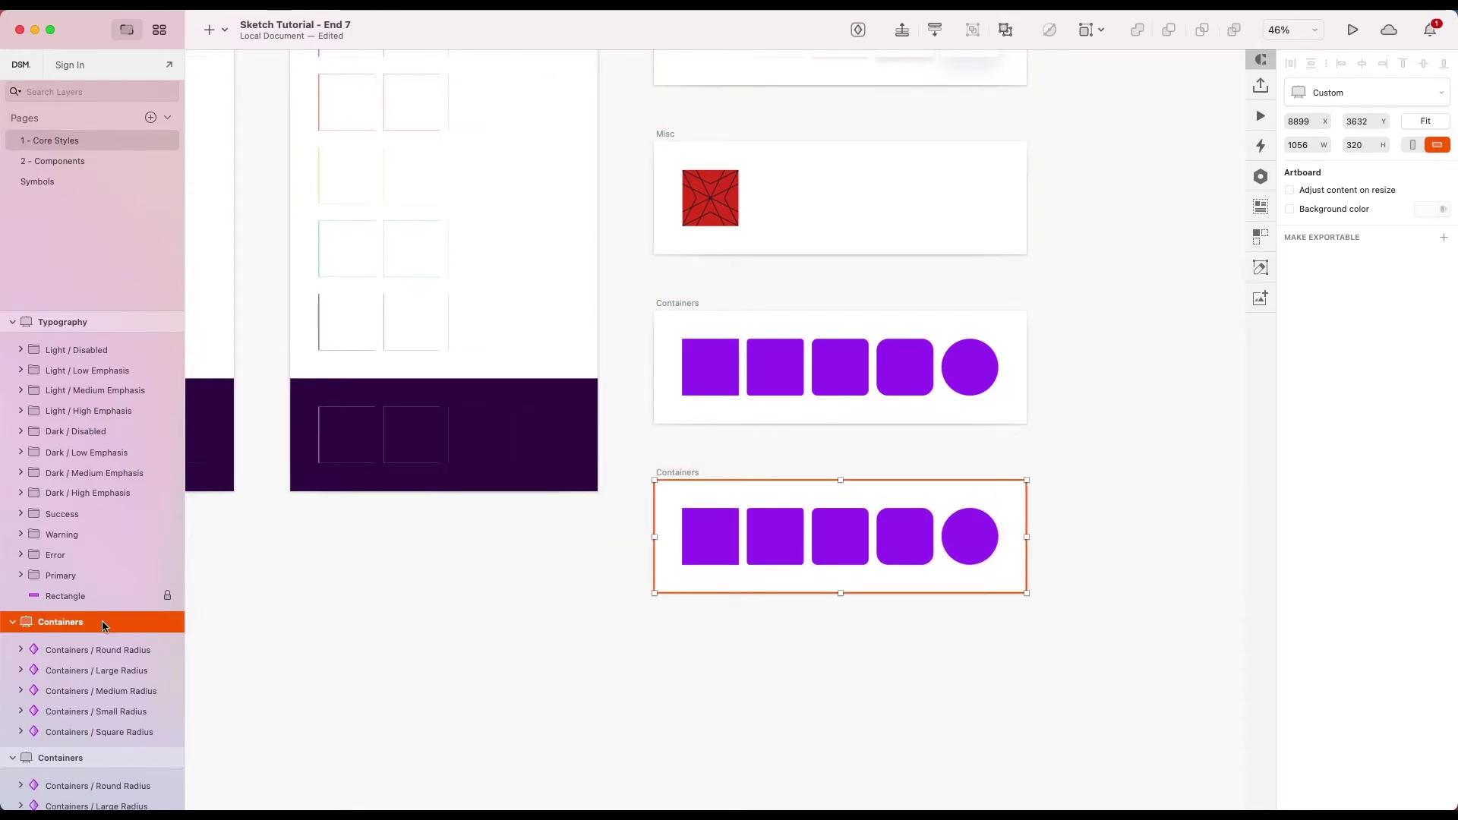
left_click(775, 534)
left_click(840, 535, "shift")
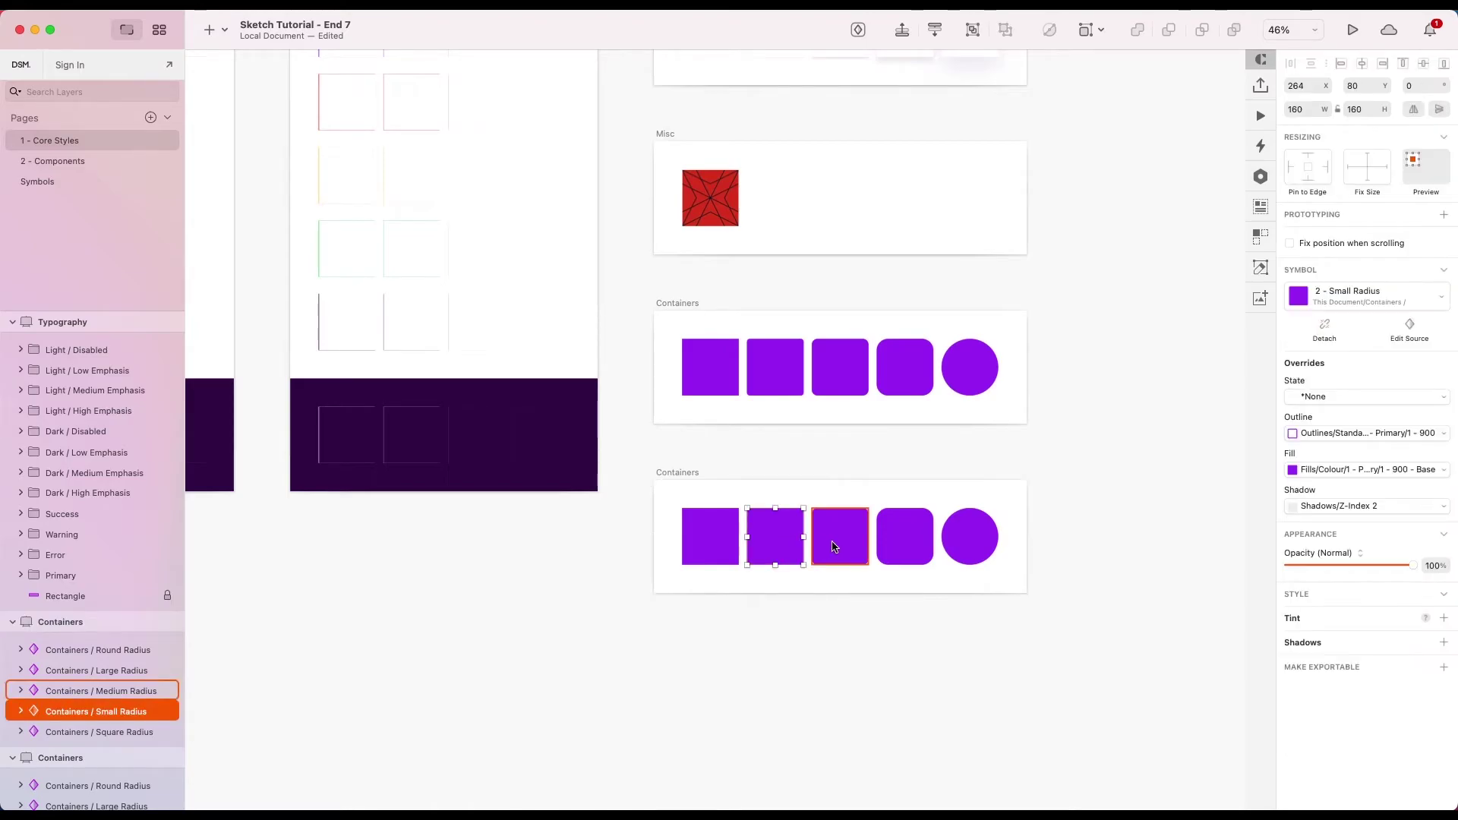
left_click(908, 540, "shift")
left_click(955, 537, "shift")
key("BackSpace")
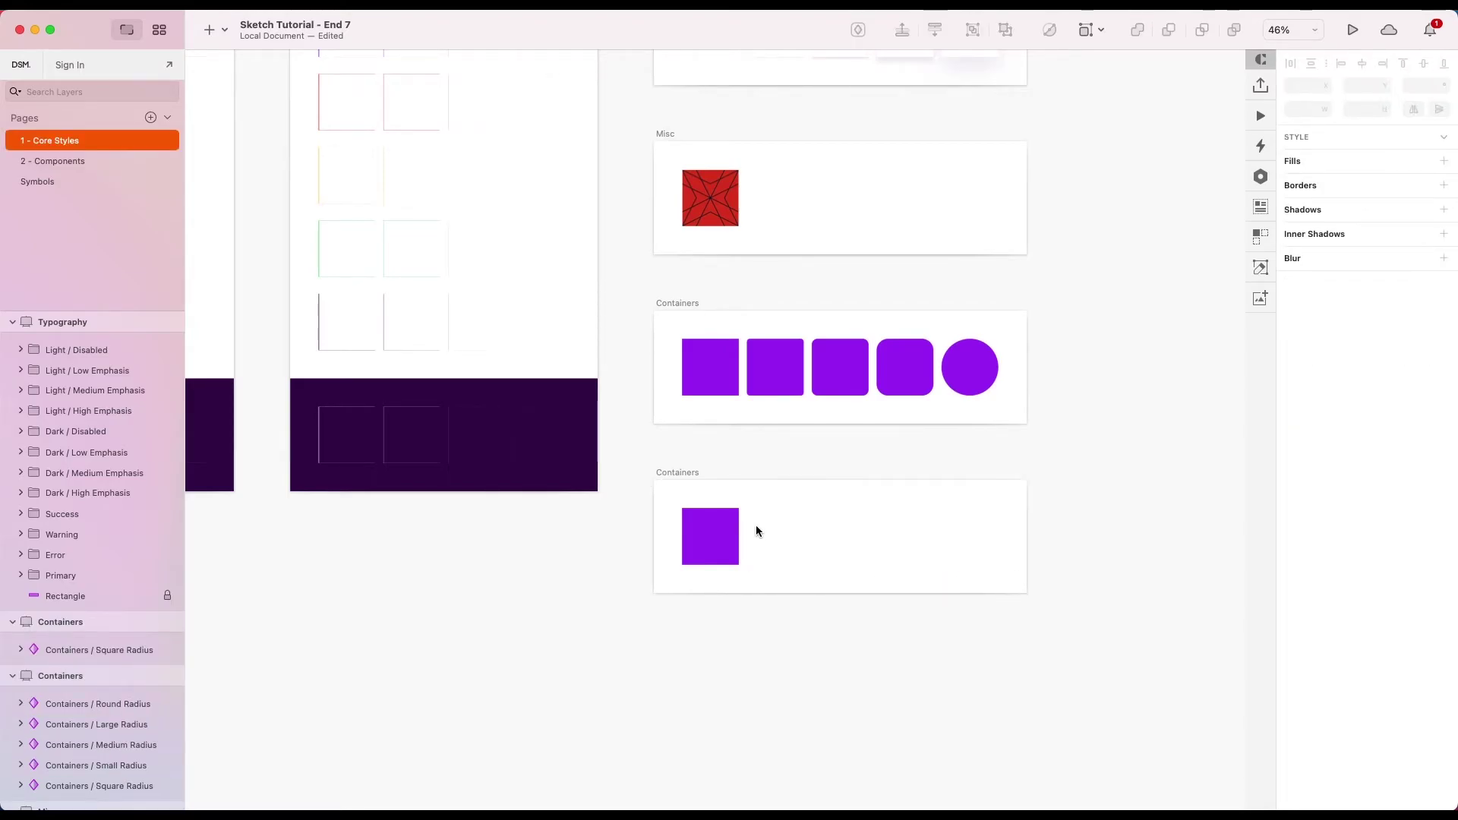
Step: Detach the copied square container from its symbol and delete its Outline layer
scroll(755, 525, "up", 5)
scroll(757, 531, "right", 2)
left_click(590, 495)
scroll(554, 413, "up", 3)
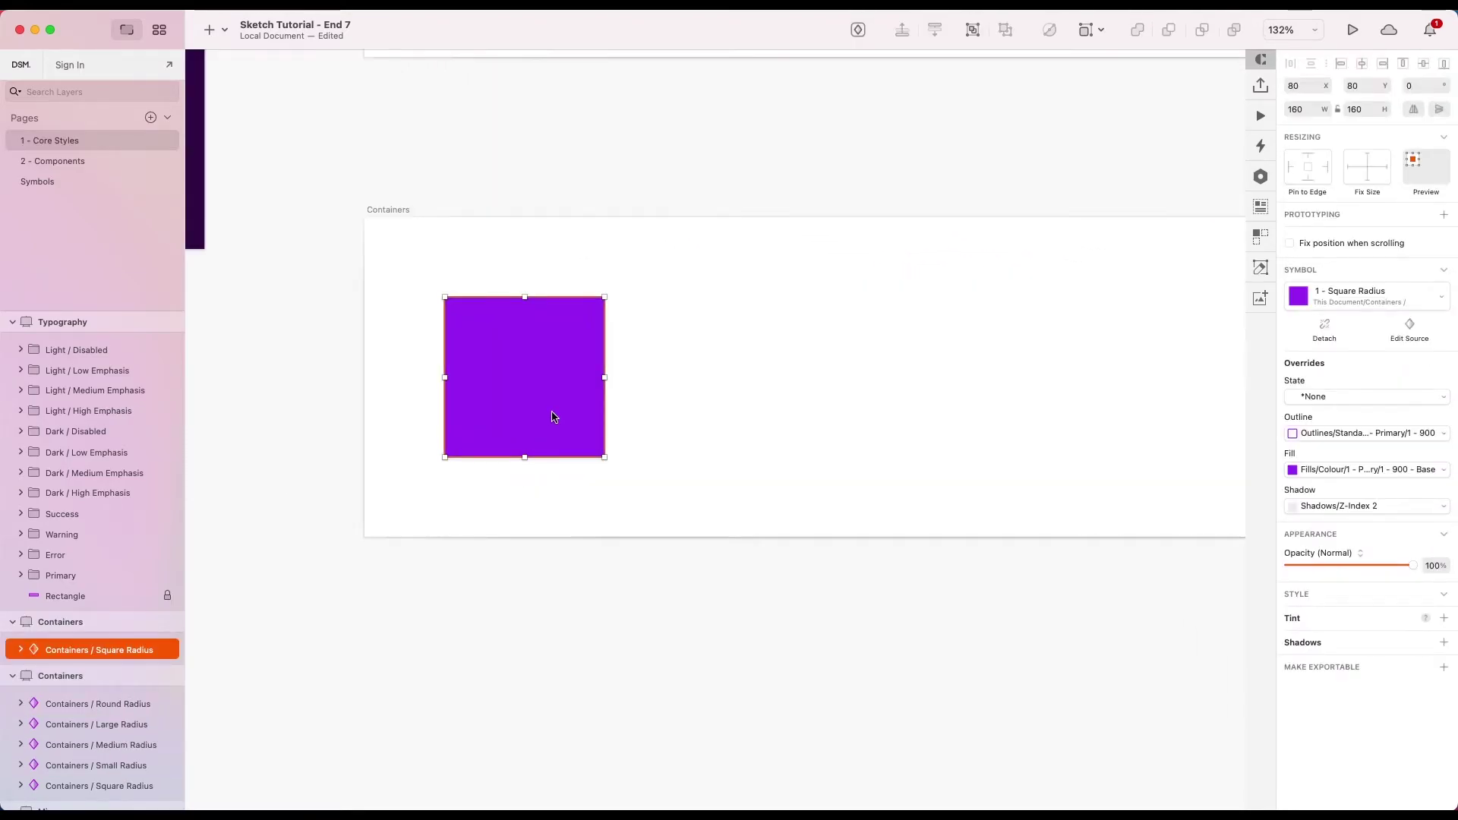
right_click(564, 414)
left_click(631, 776)
double_click(514, 417)
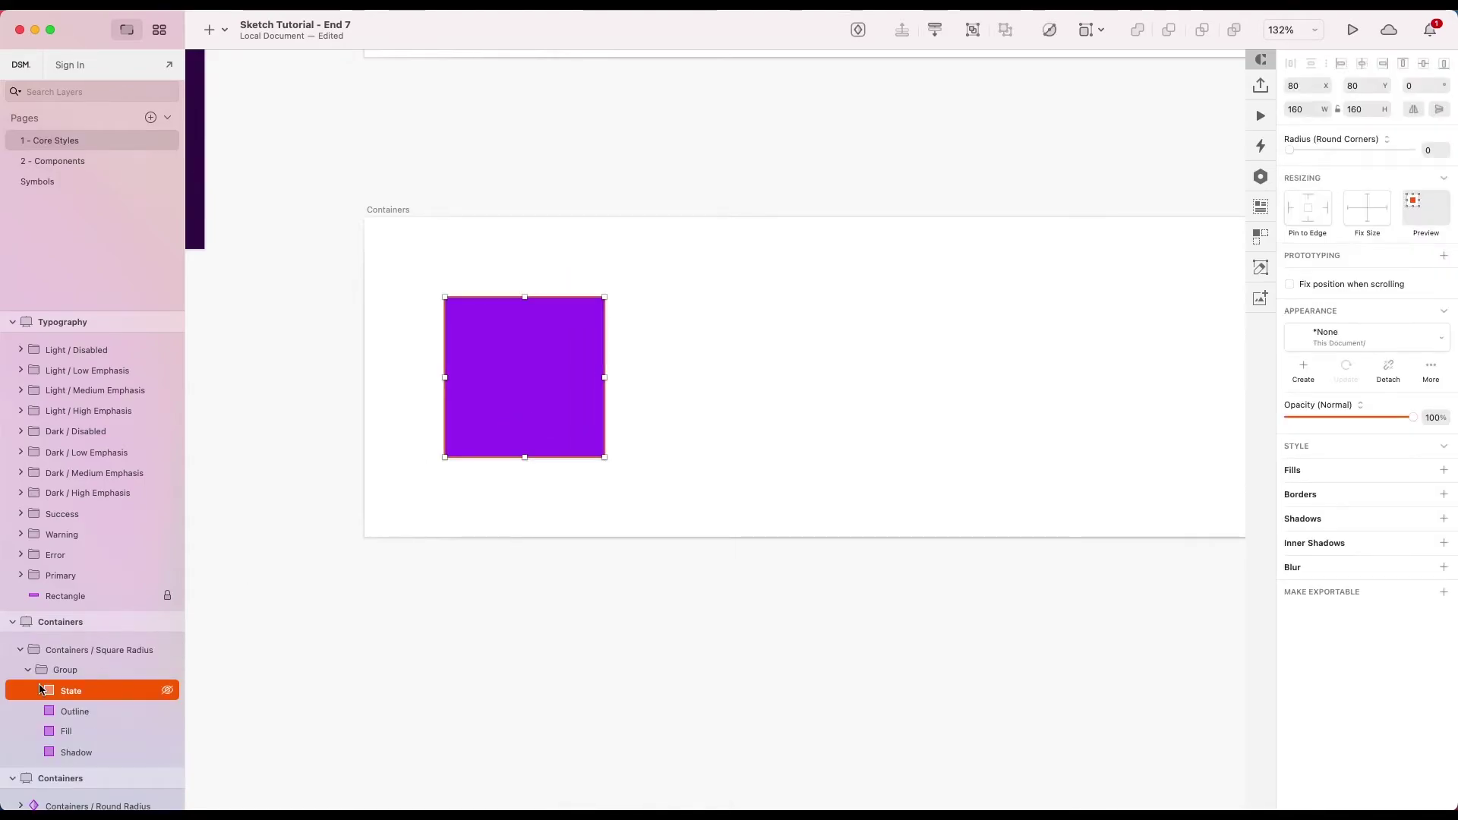
left_click(79, 709)
key("Delete")
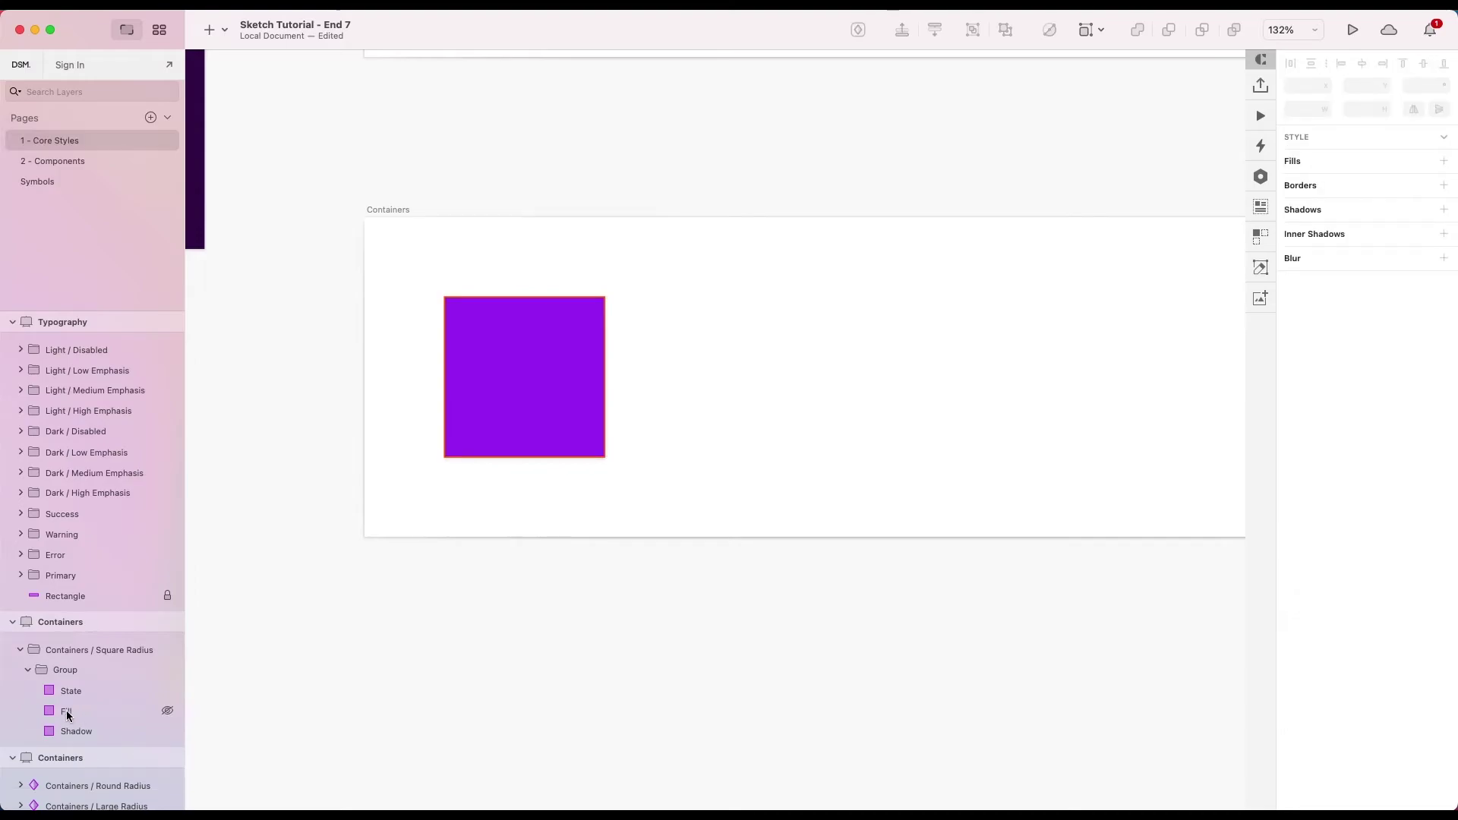
Step: Duplicate the detached container's Fill layer and shrink the copy to a 2 px high strip along the top edge
left_click(66, 711)
key("super+d")
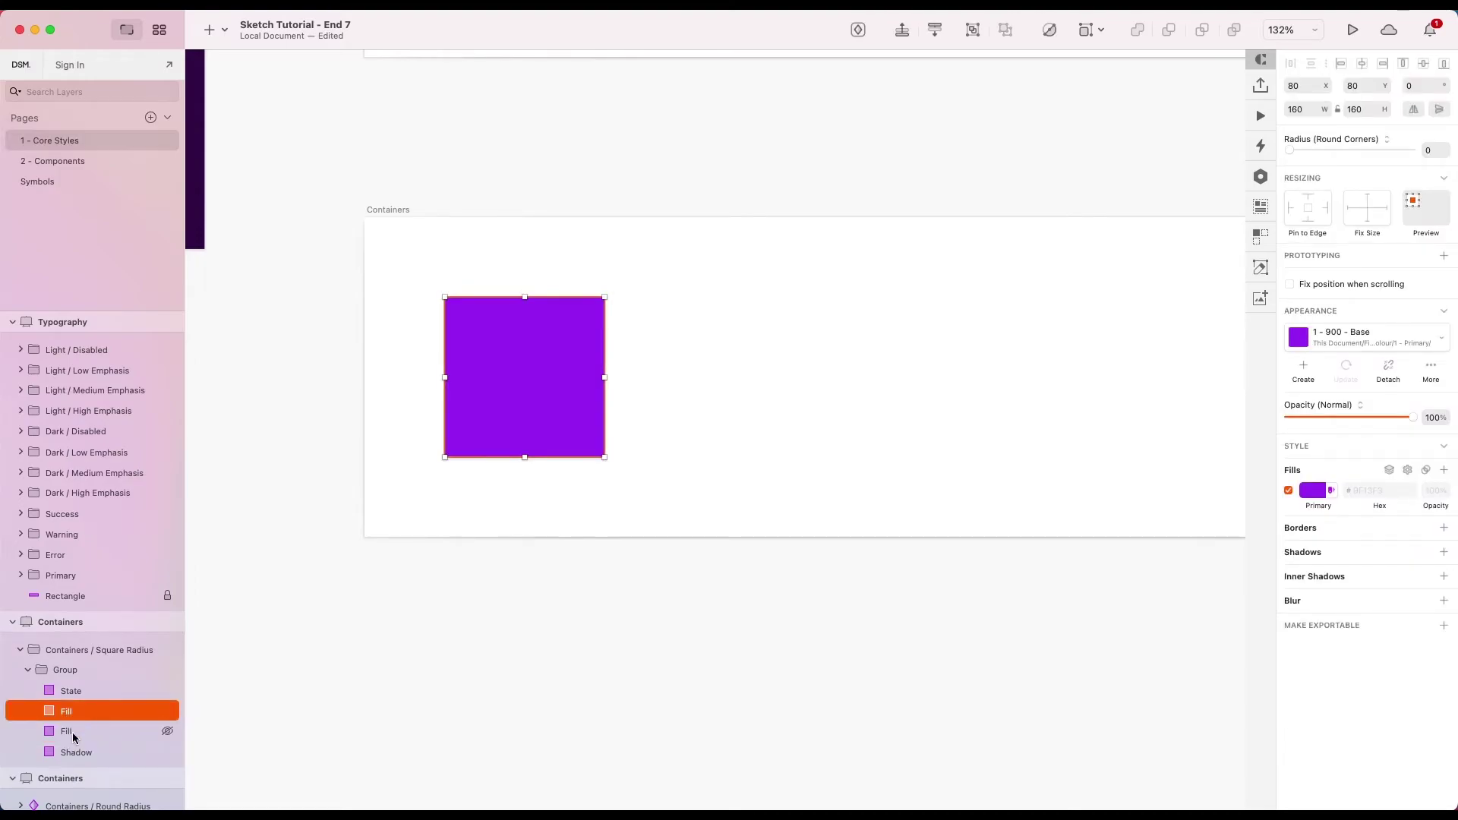
left_click_drag(524, 457, 527, 303)
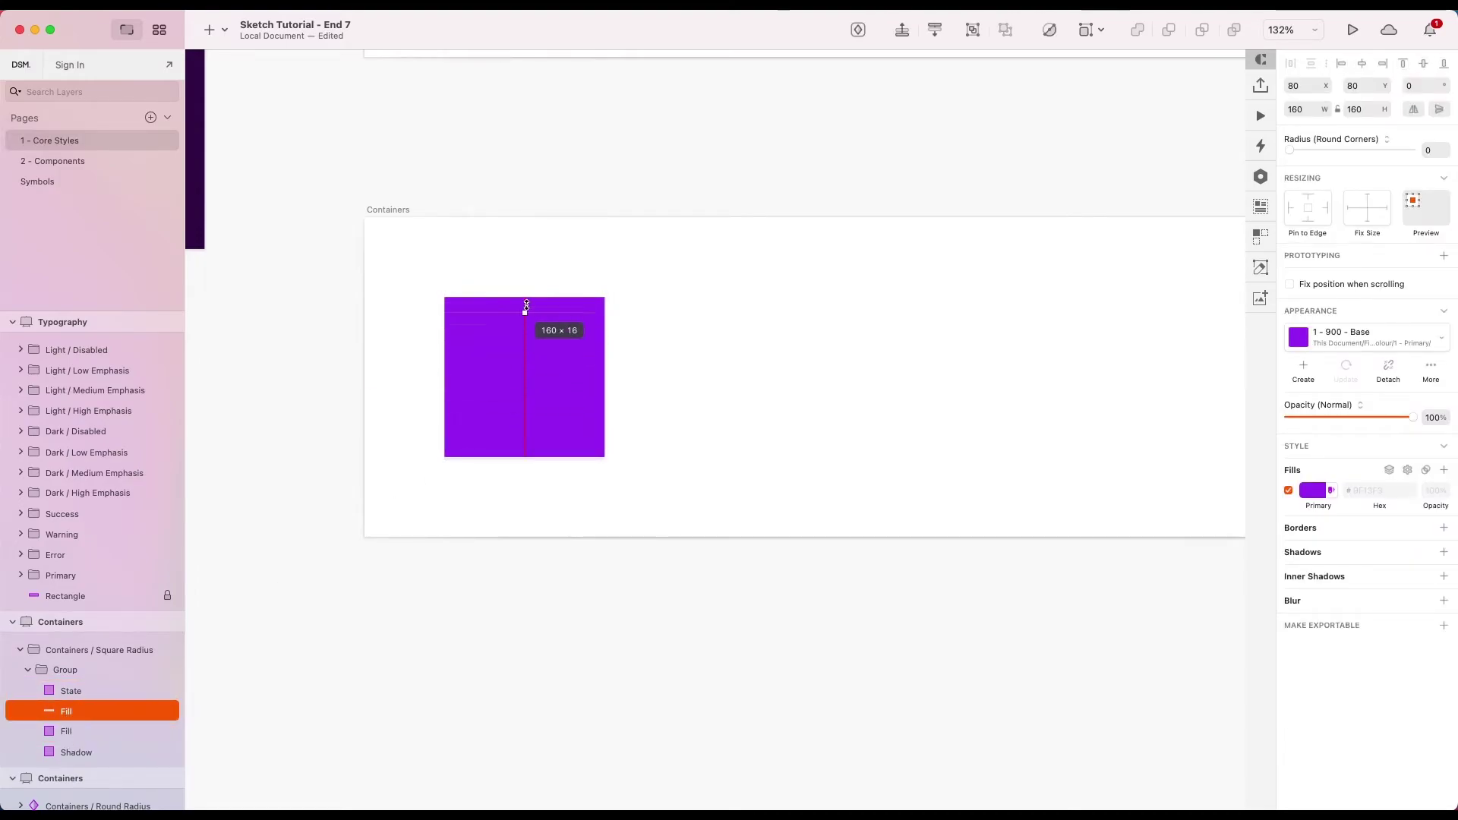
scroll(527, 303, "up", 5)
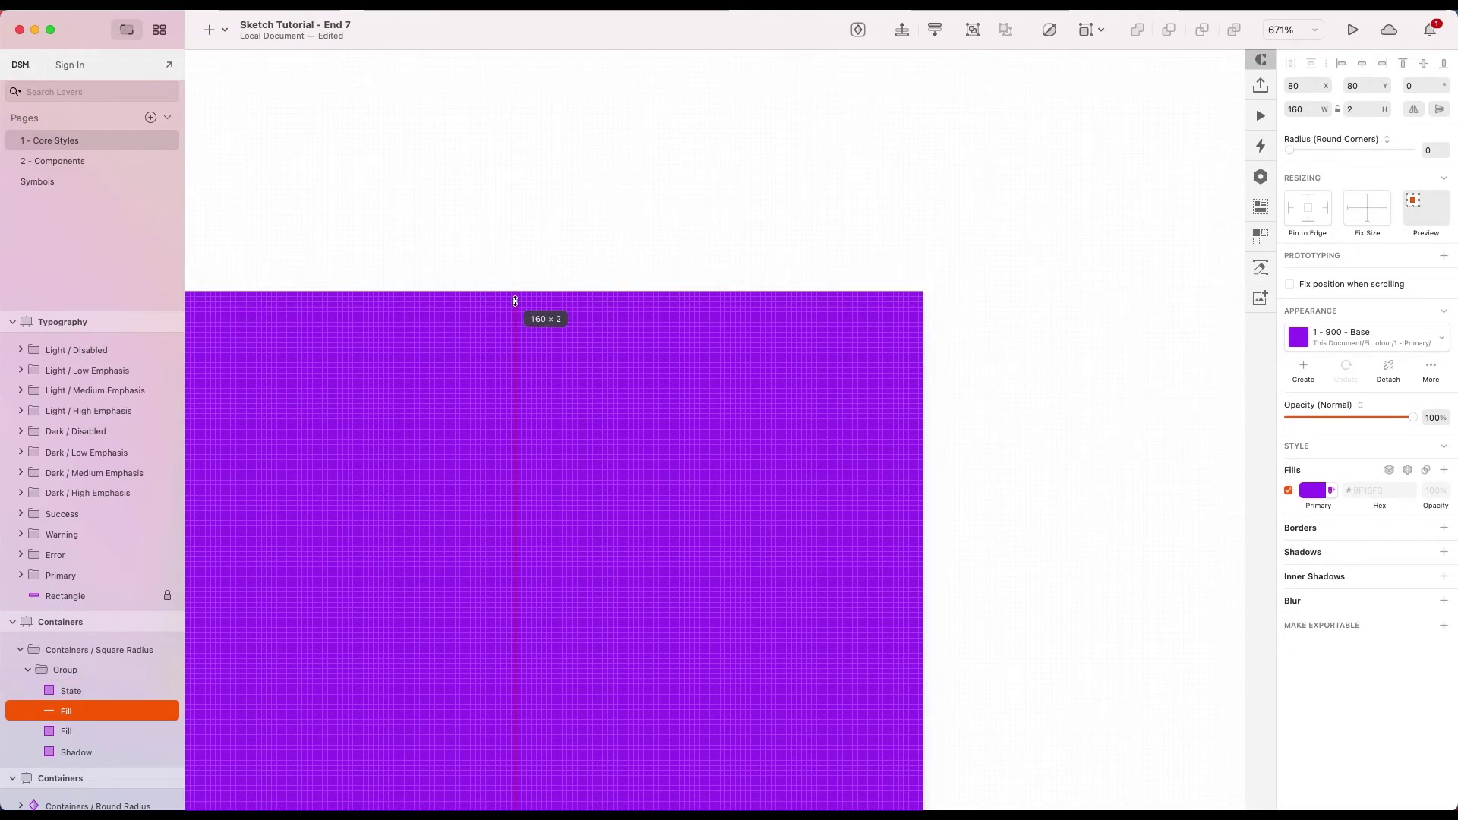
scroll(514, 302, "down", 5)
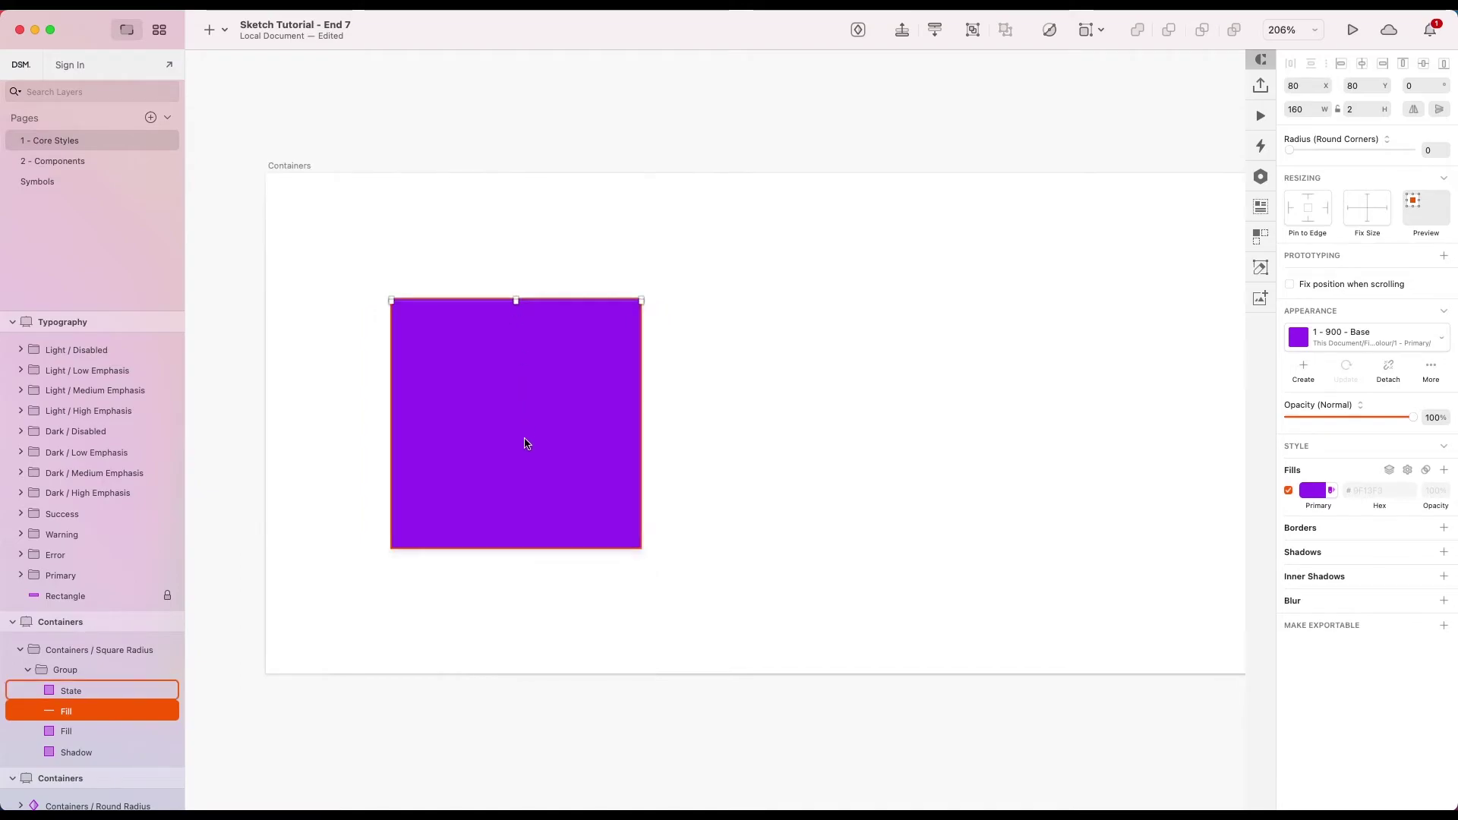
Step: Set the full-size Fill layer's style to this document's Fills/Colour/6 - Light/1 - 900 - Base
left_click(103, 733)
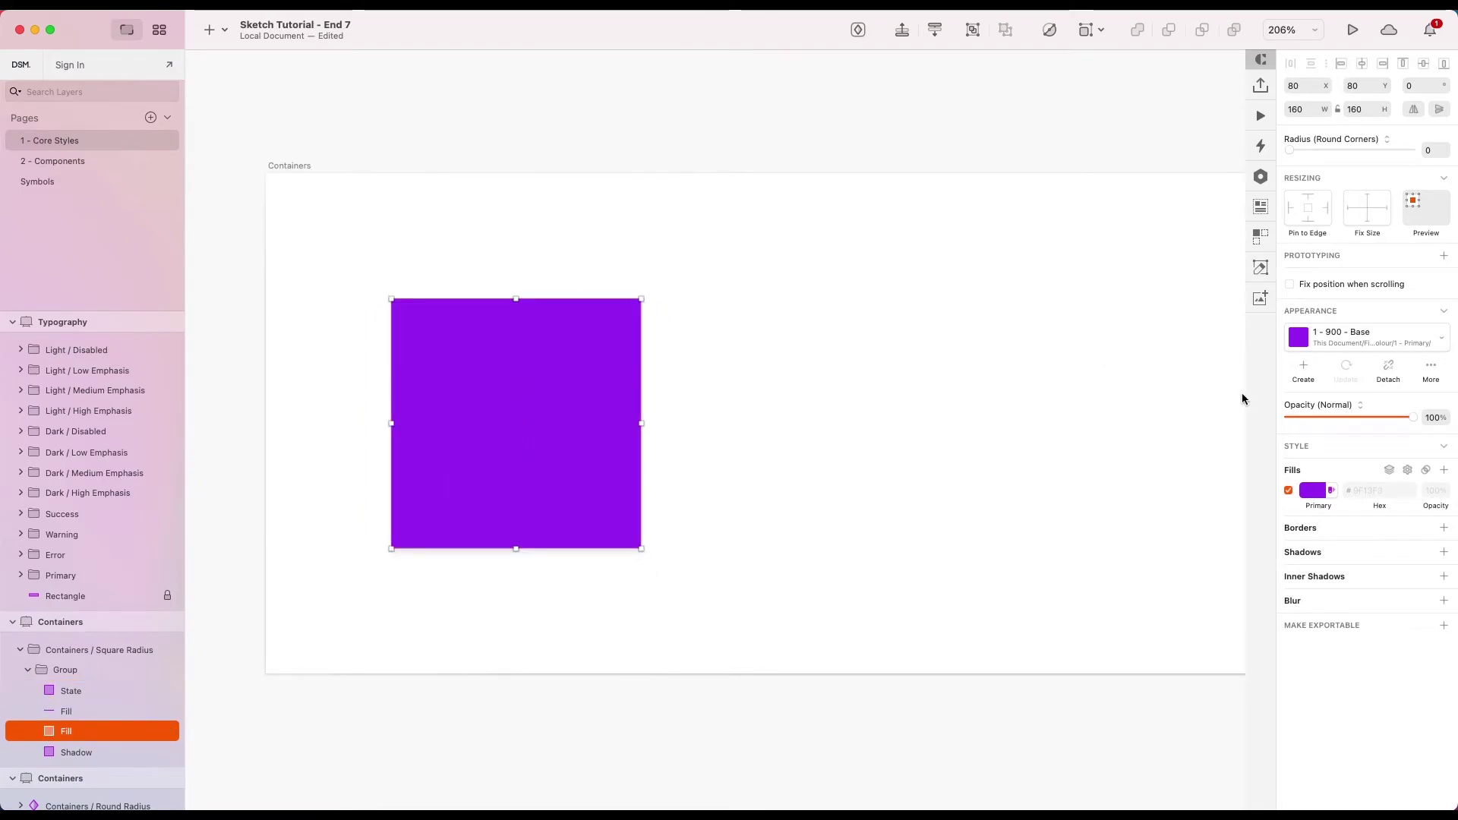
left_click(1369, 334)
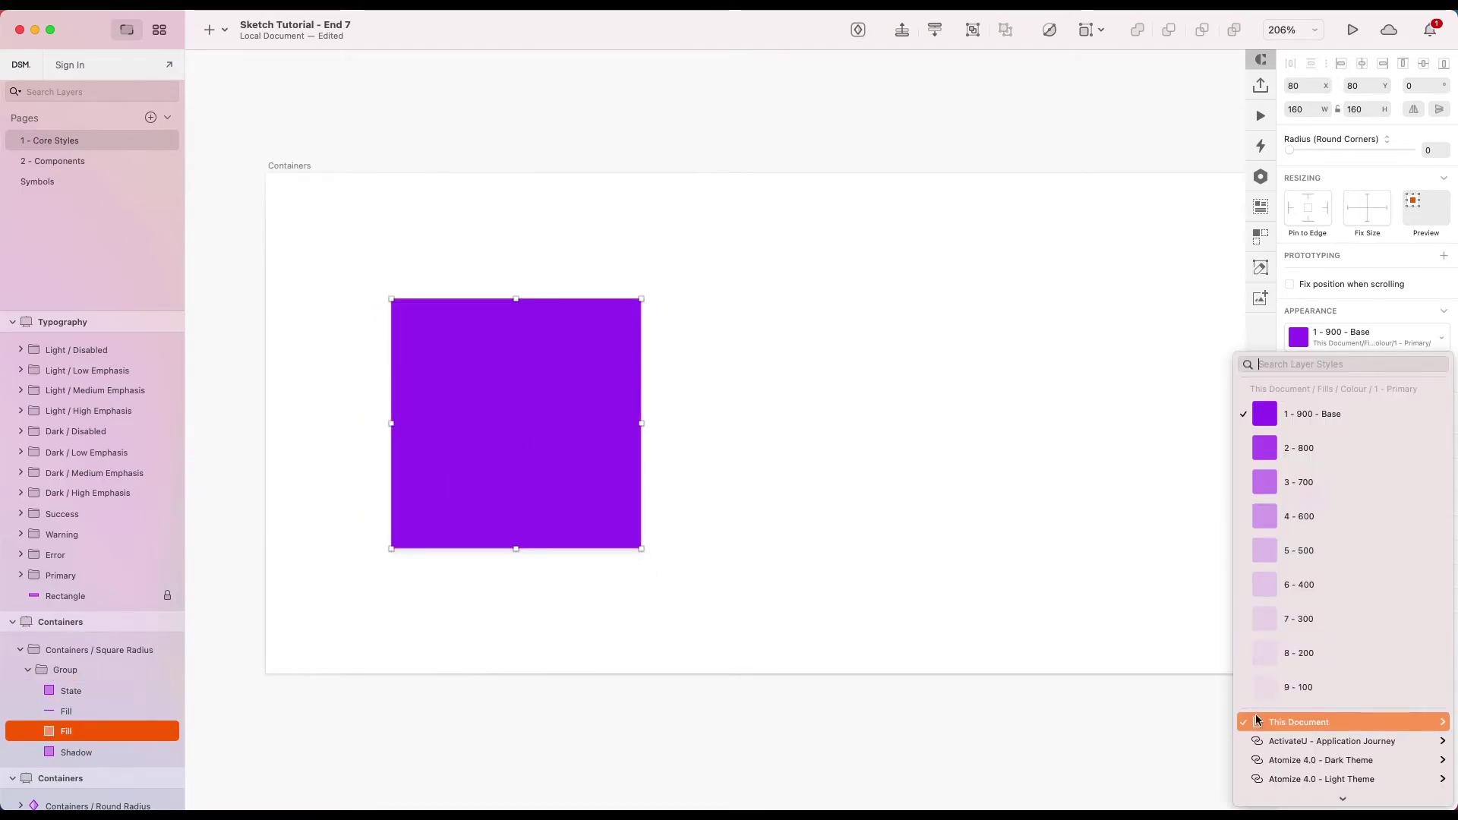
mouse_move(1256, 718)
mouse_move(1170, 741)
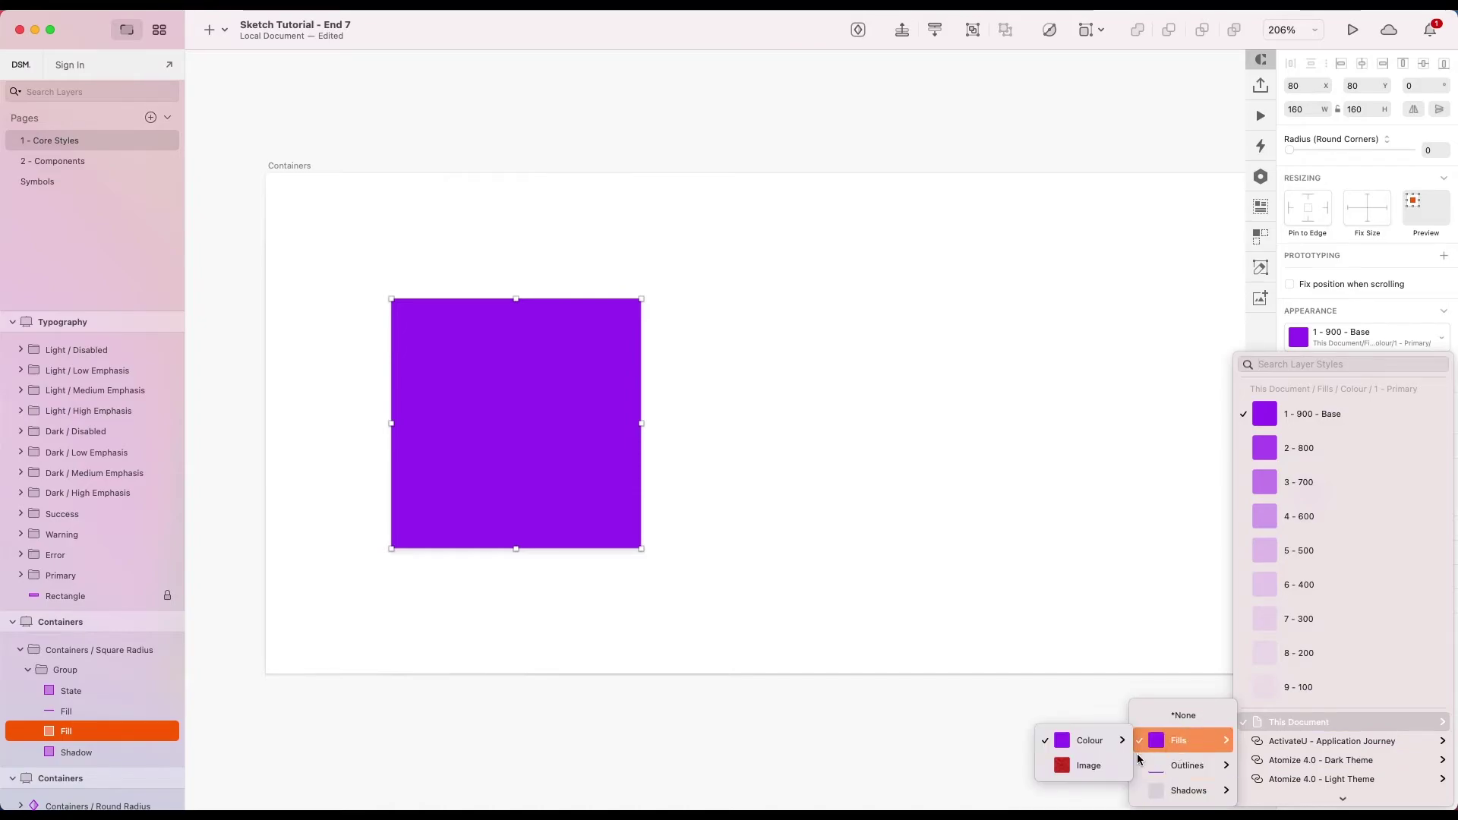
mouse_move(1097, 743)
mouse_move(942, 787)
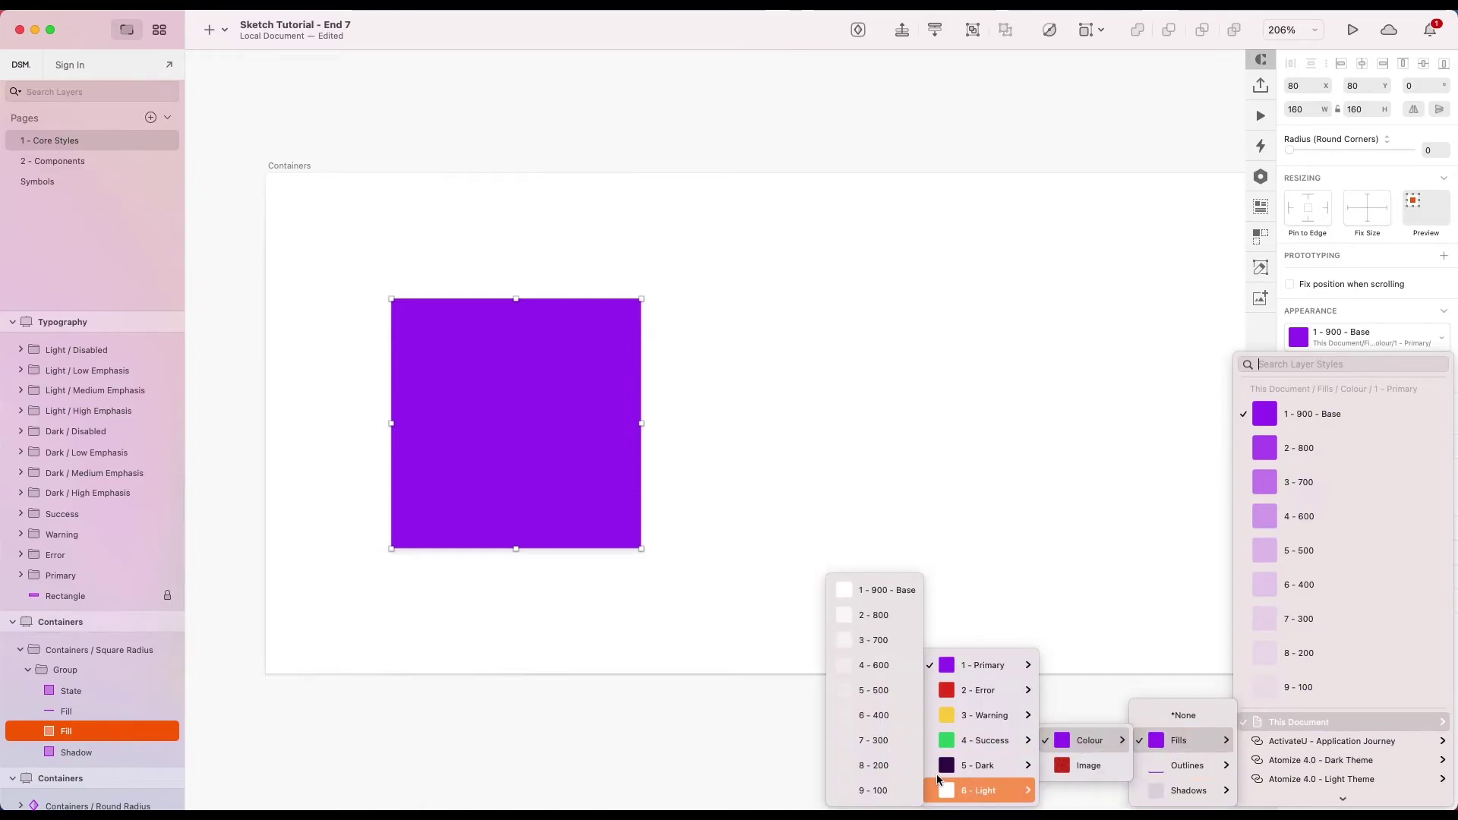
left_click(889, 591)
scroll(768, 435, "down", 3)
left_click(768, 435)
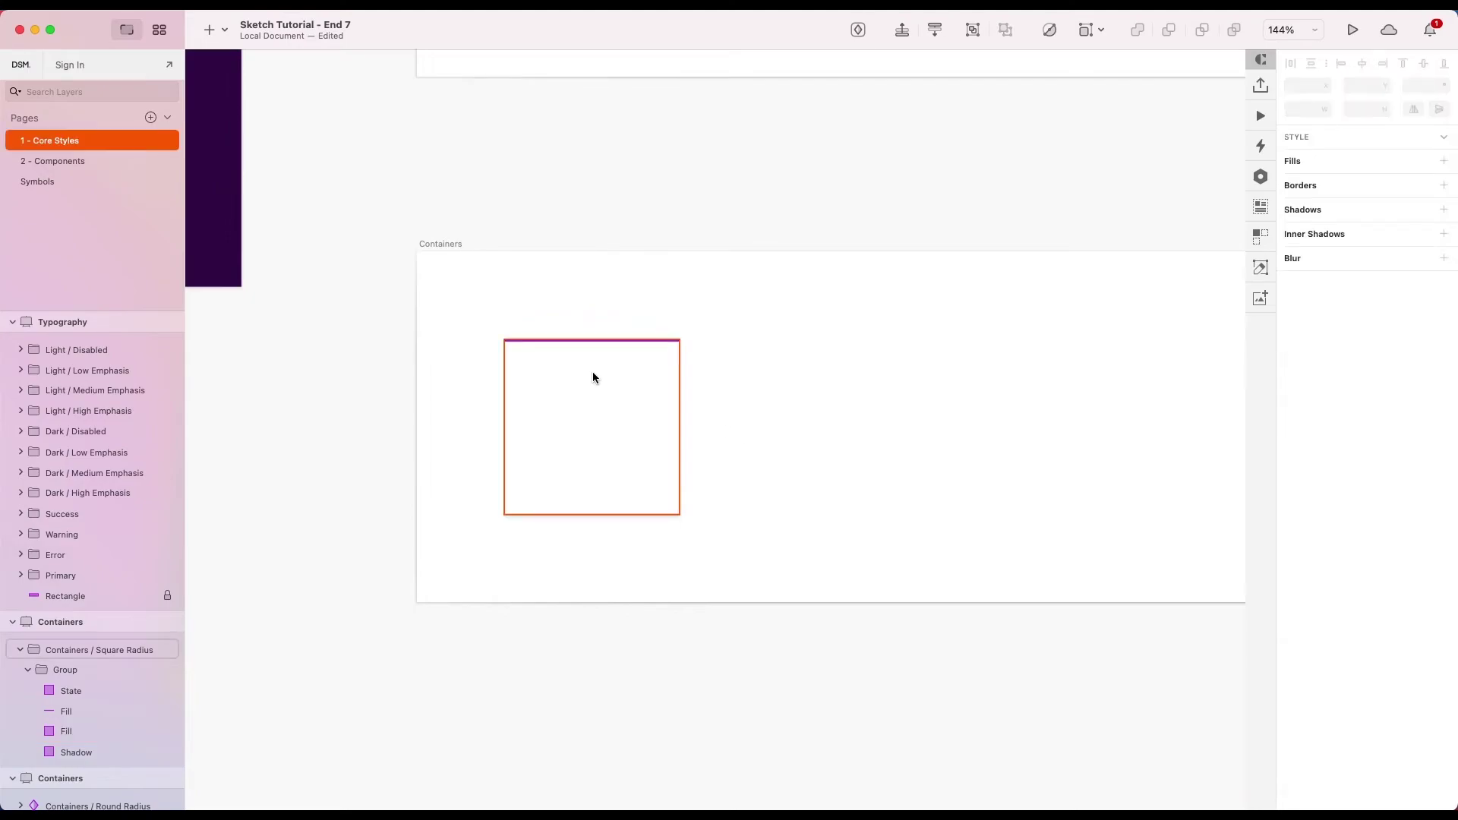
Step: Pin the 2 px strip to the container's left, top and right edges and fix its height
scroll(592, 372, "up", 5)
left_click(510, 303)
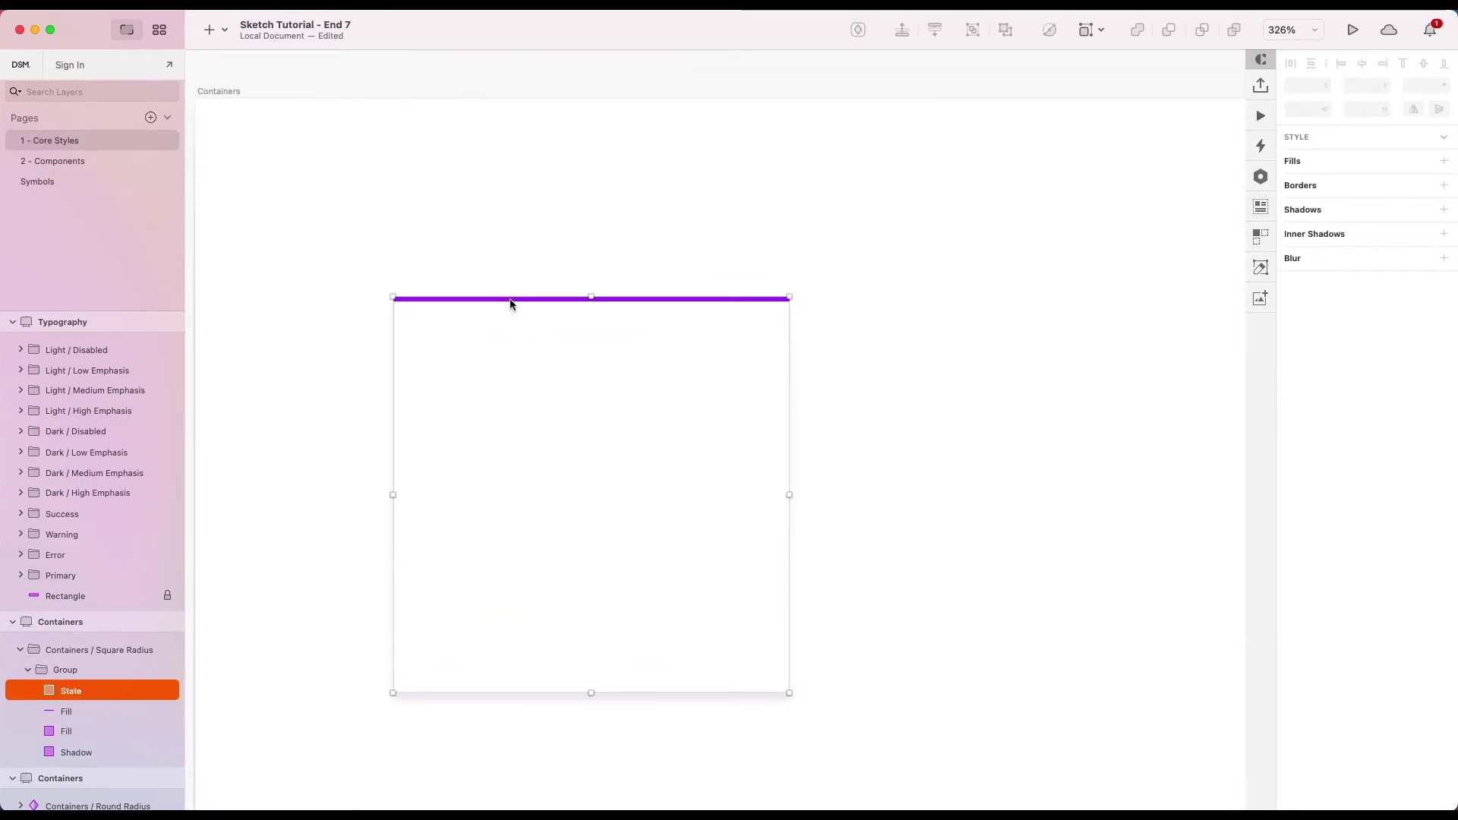
left_click(510, 303)
left_click(1308, 199)
left_click(1321, 208)
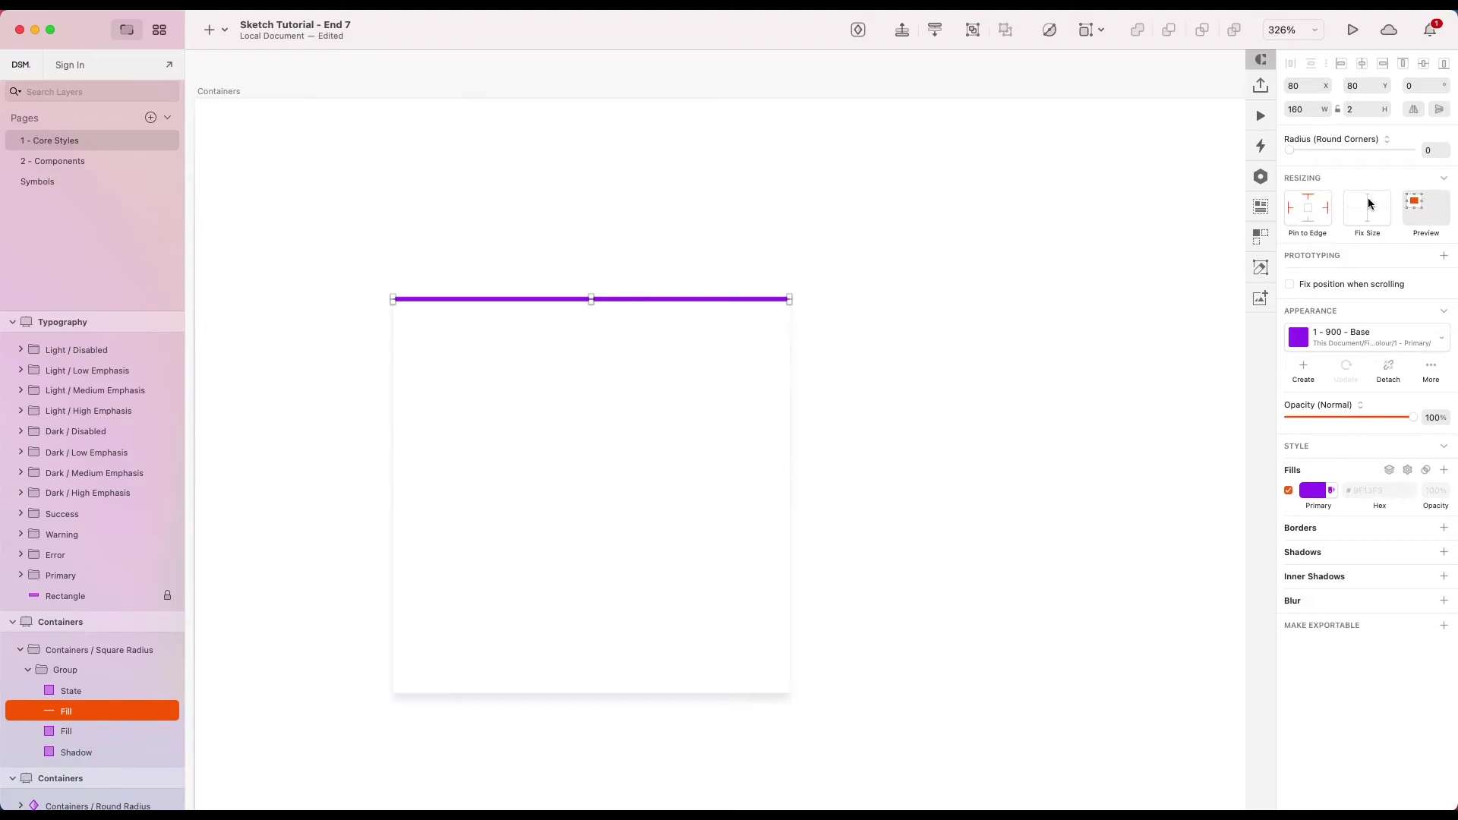
left_click(981, 285)
scroll(981, 286, "down", 5)
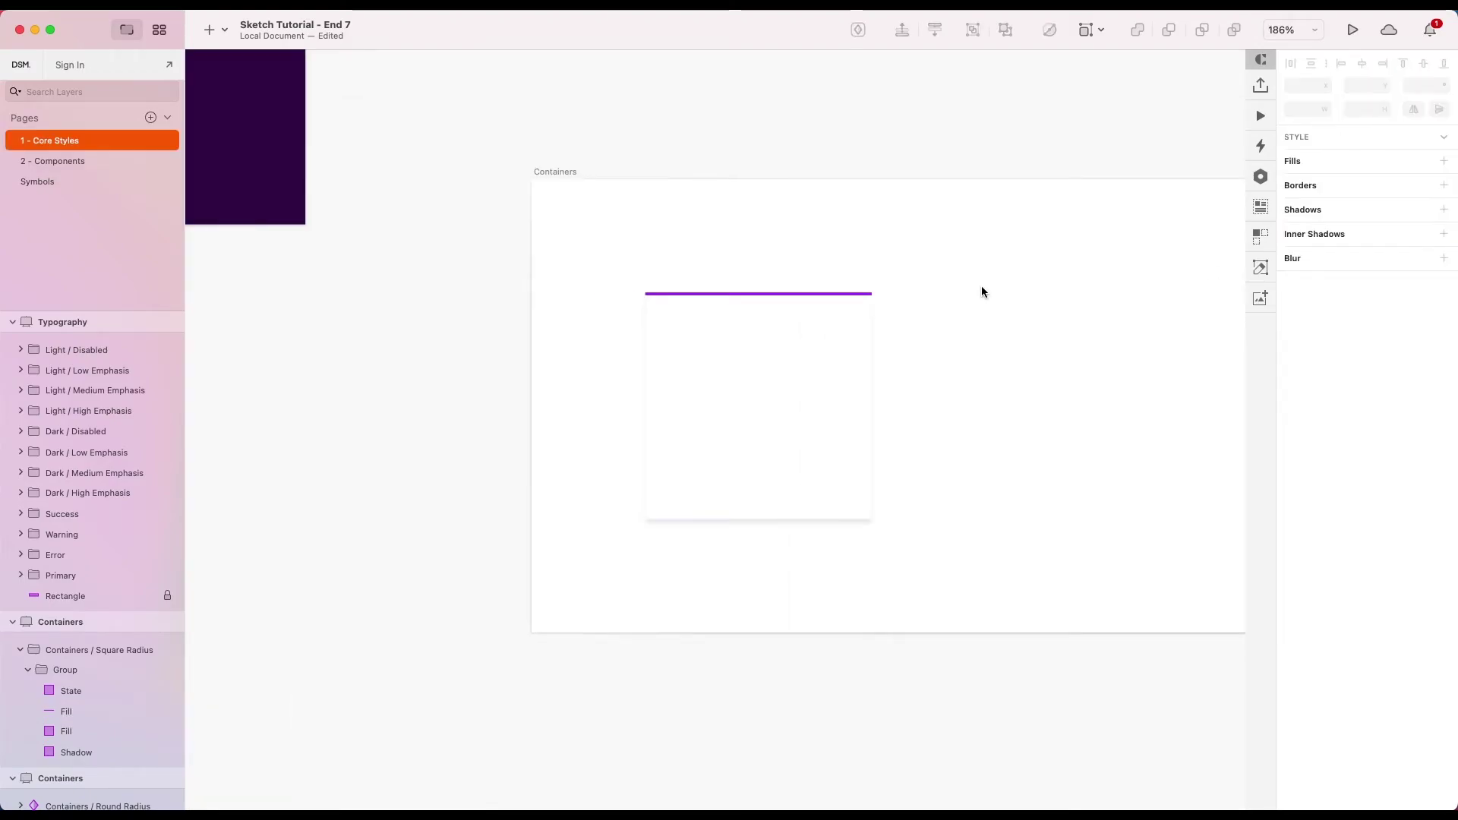
Step: Create a symbol from the detached container group named Containers / Border Top / 2px and send it to the Symbols page
scroll(981, 285, "right", 3)
left_click(710, 375)
scroll(731, 308, "up", 3)
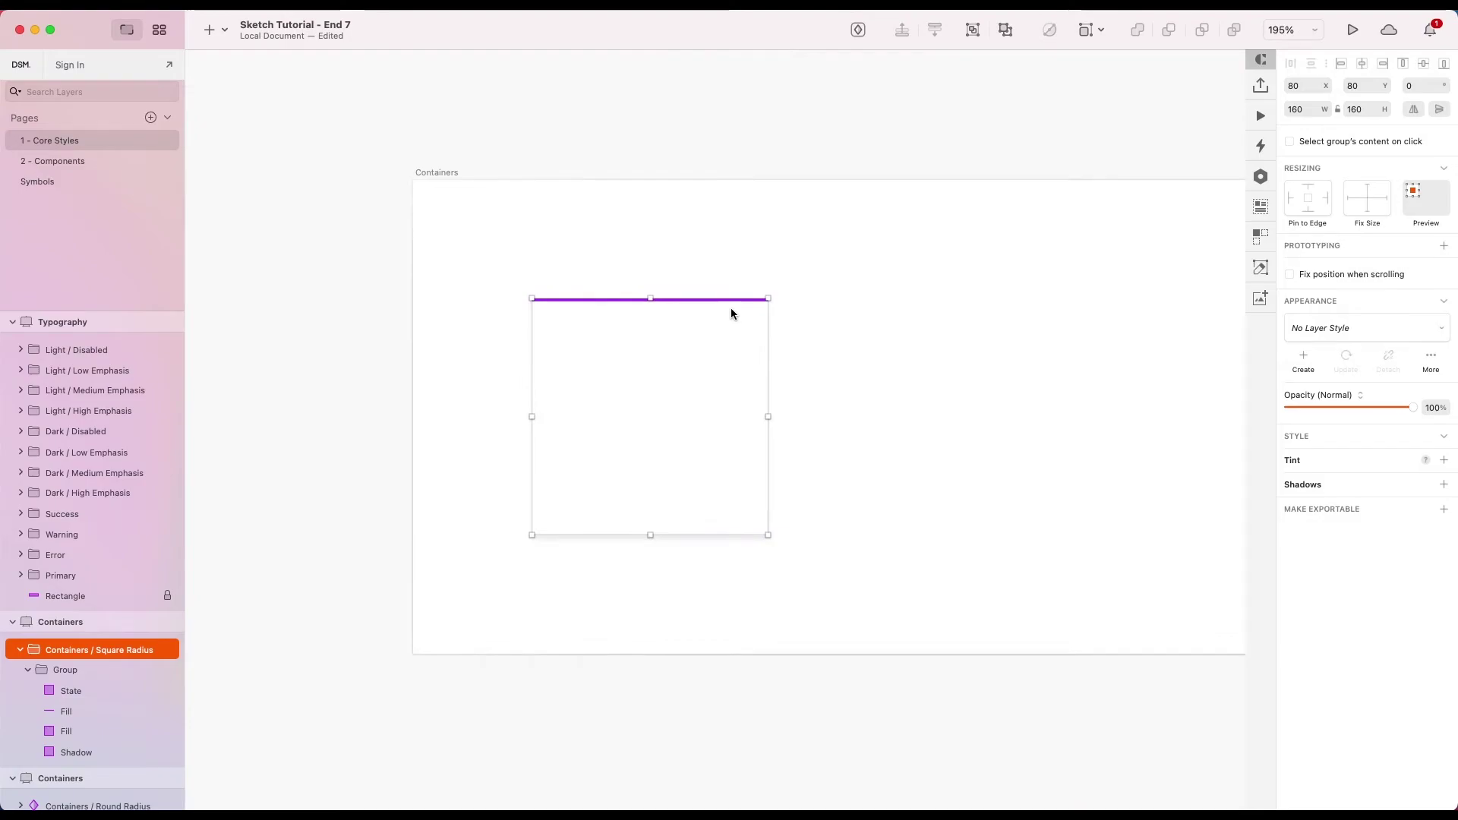
right_click(664, 422)
left_click(696, 644)
double_click(743, 400)
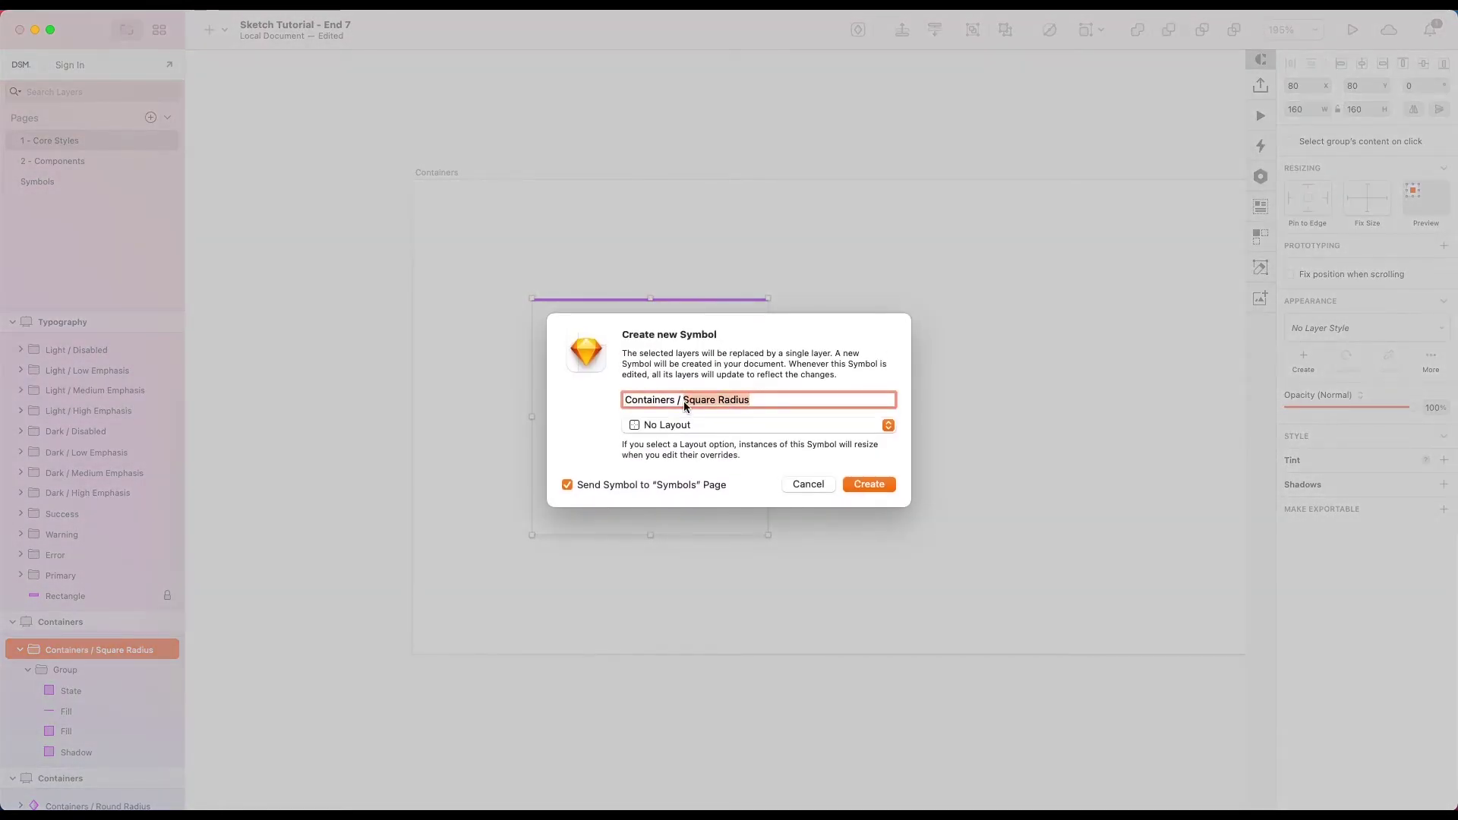
key("BackSpace")
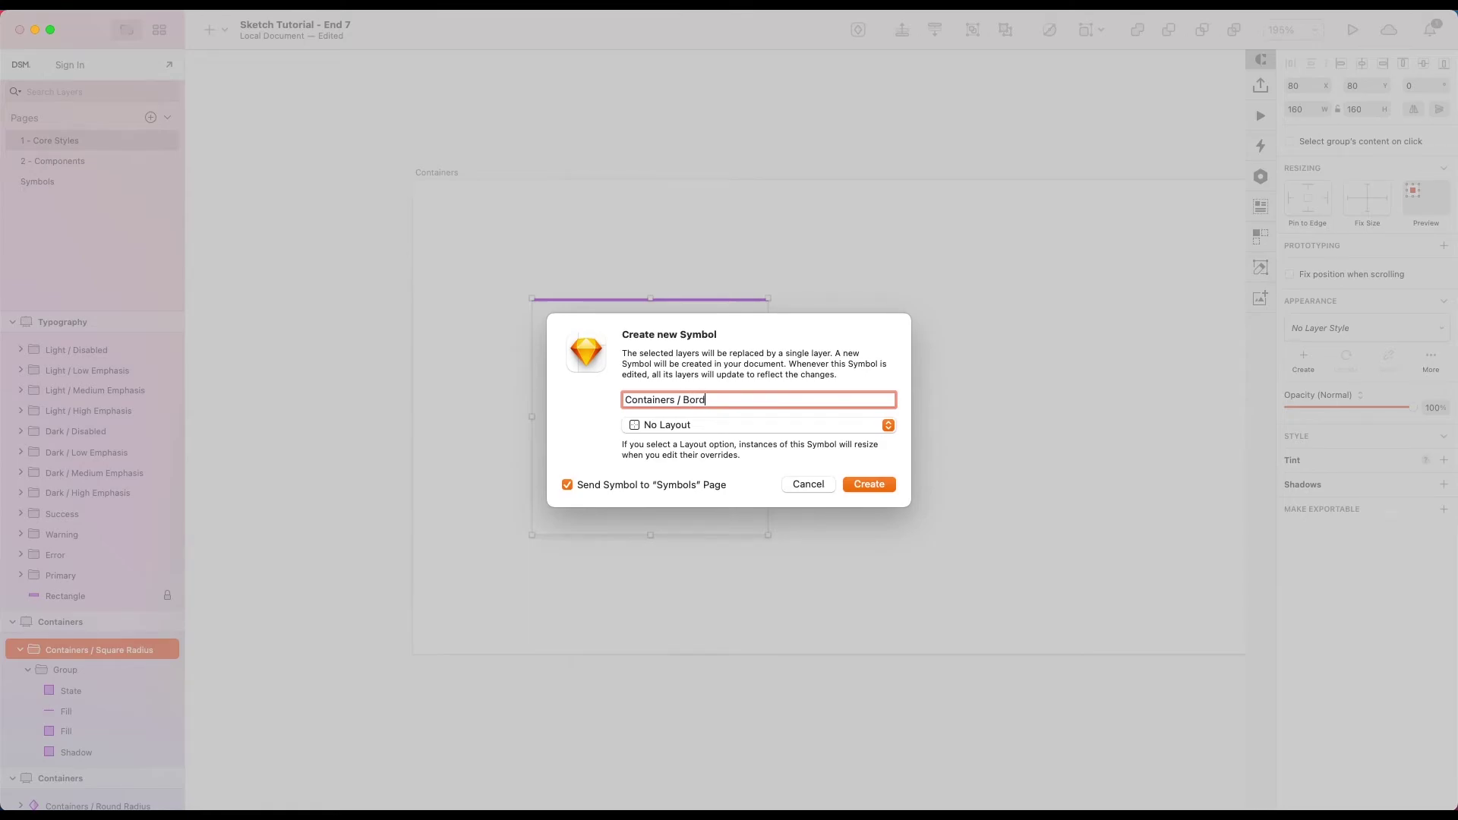
type("Border Top / 2px")
key("Return")
key("super+equal")
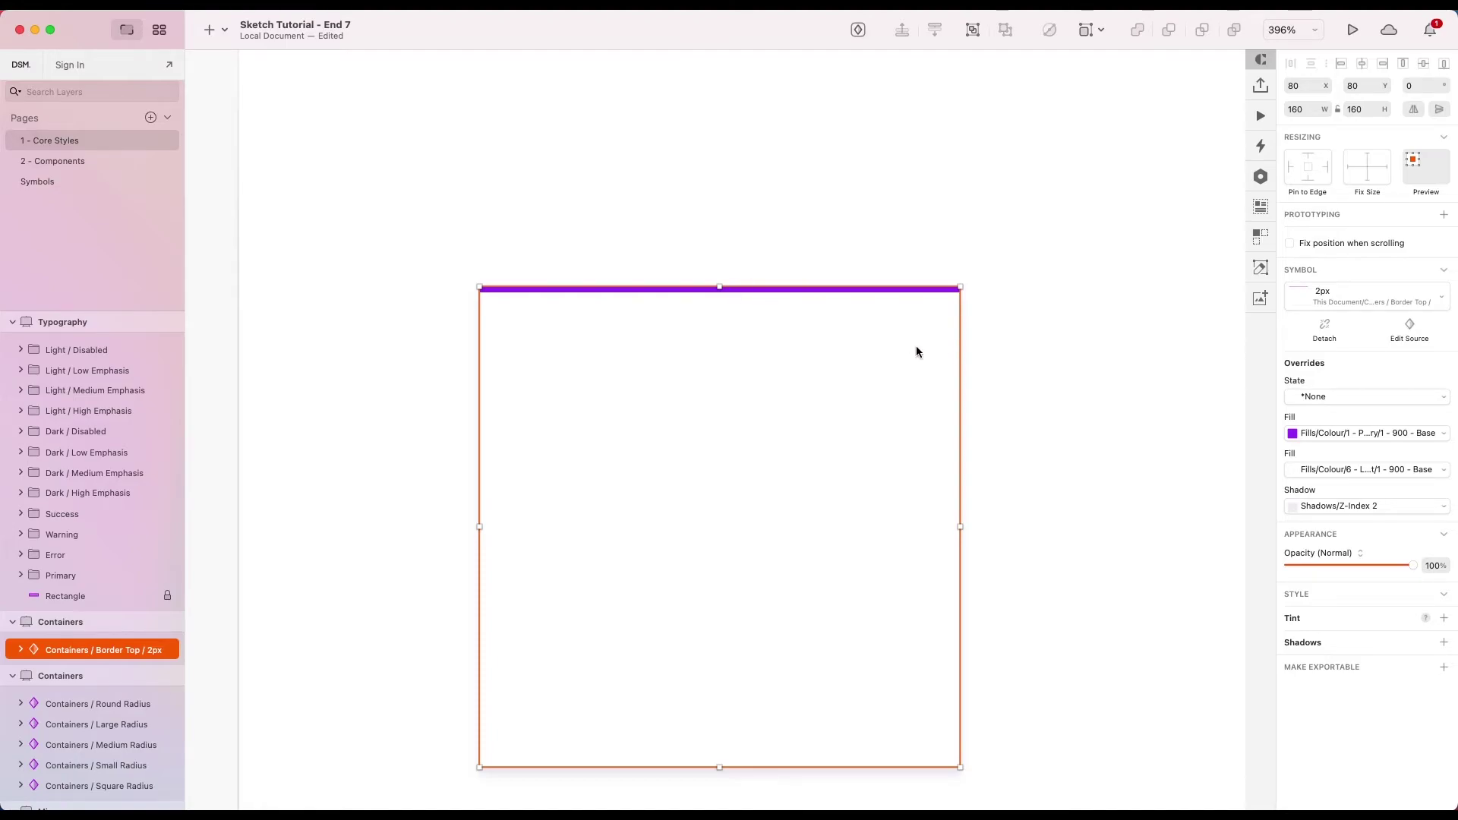
Step: Rename the 2 px strip layer in the symbol's source to Border and return to the instance
double_click(775, 483)
left_click(578, 290)
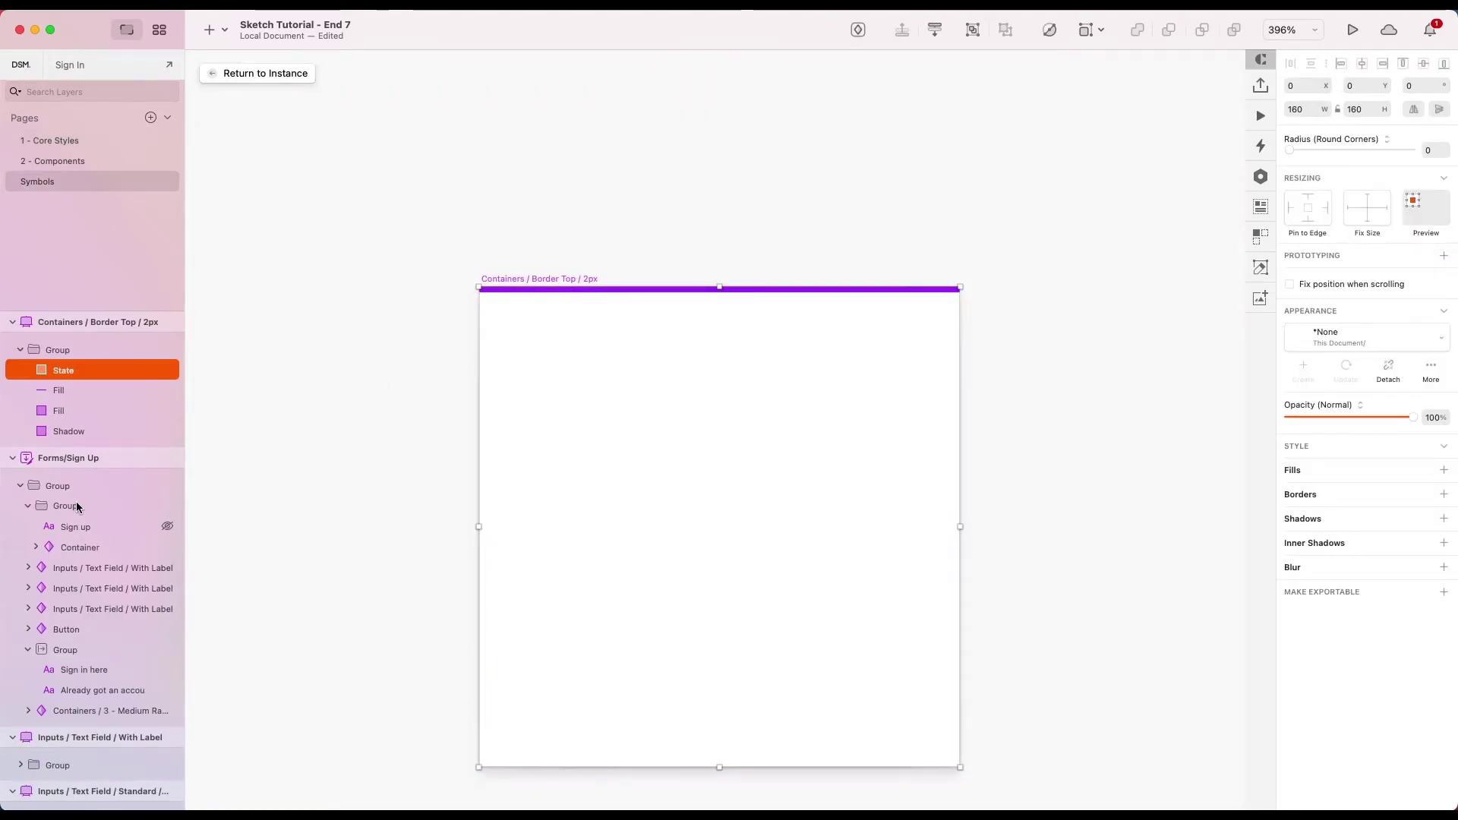
double_click(54, 391)
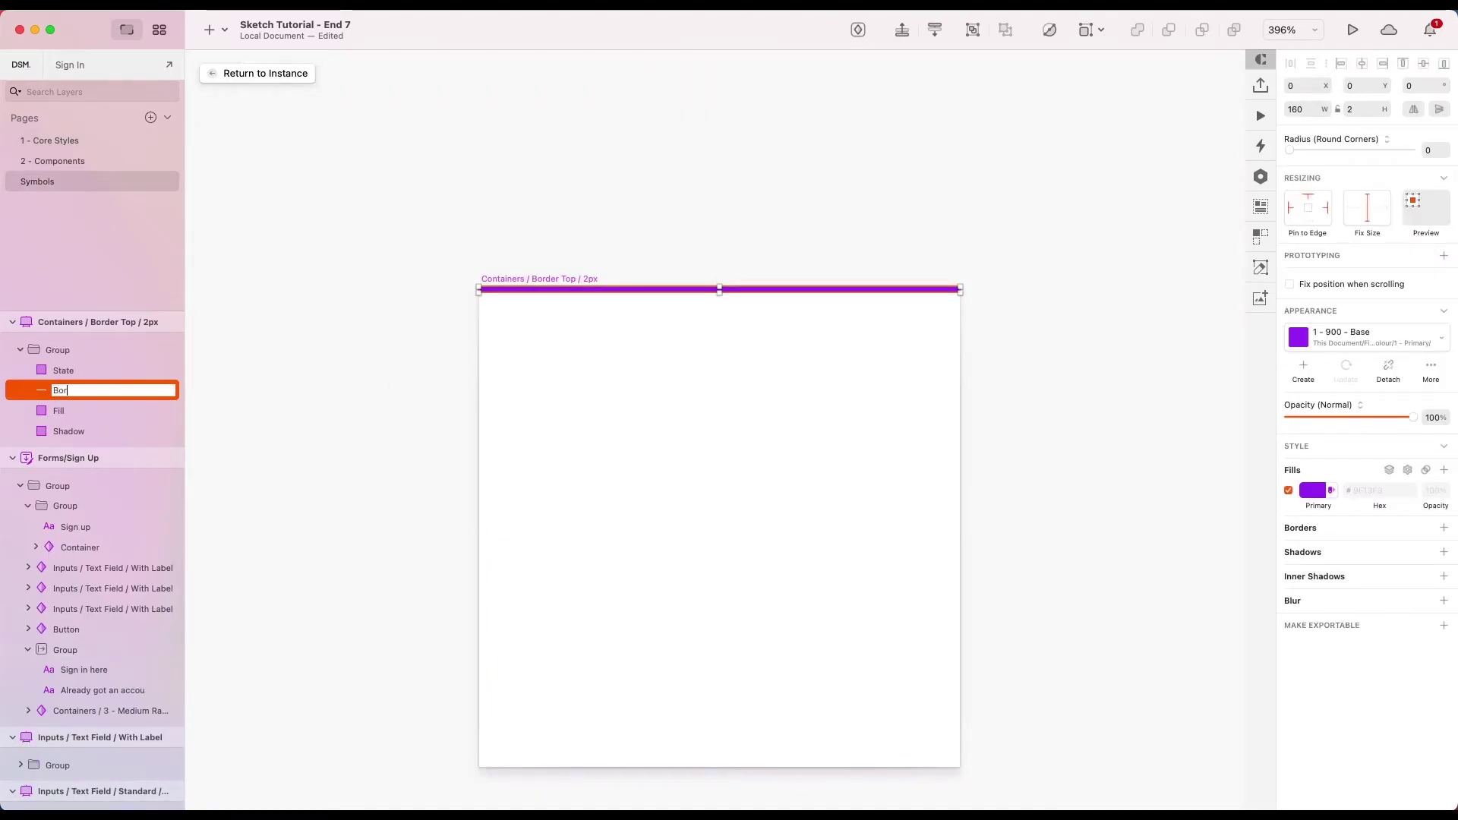
type("Border")
key("Return")
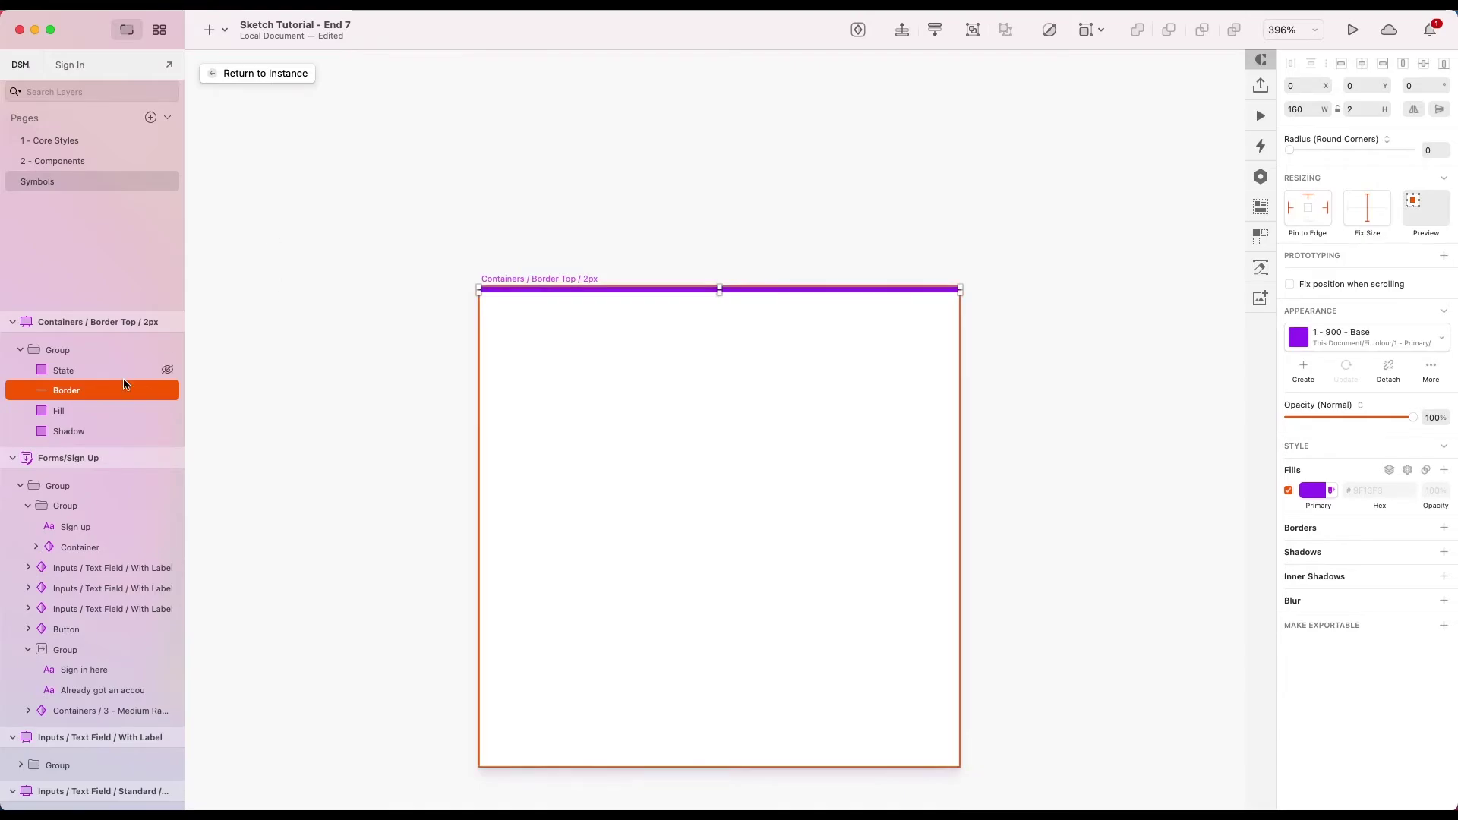
left_click(237, 72)
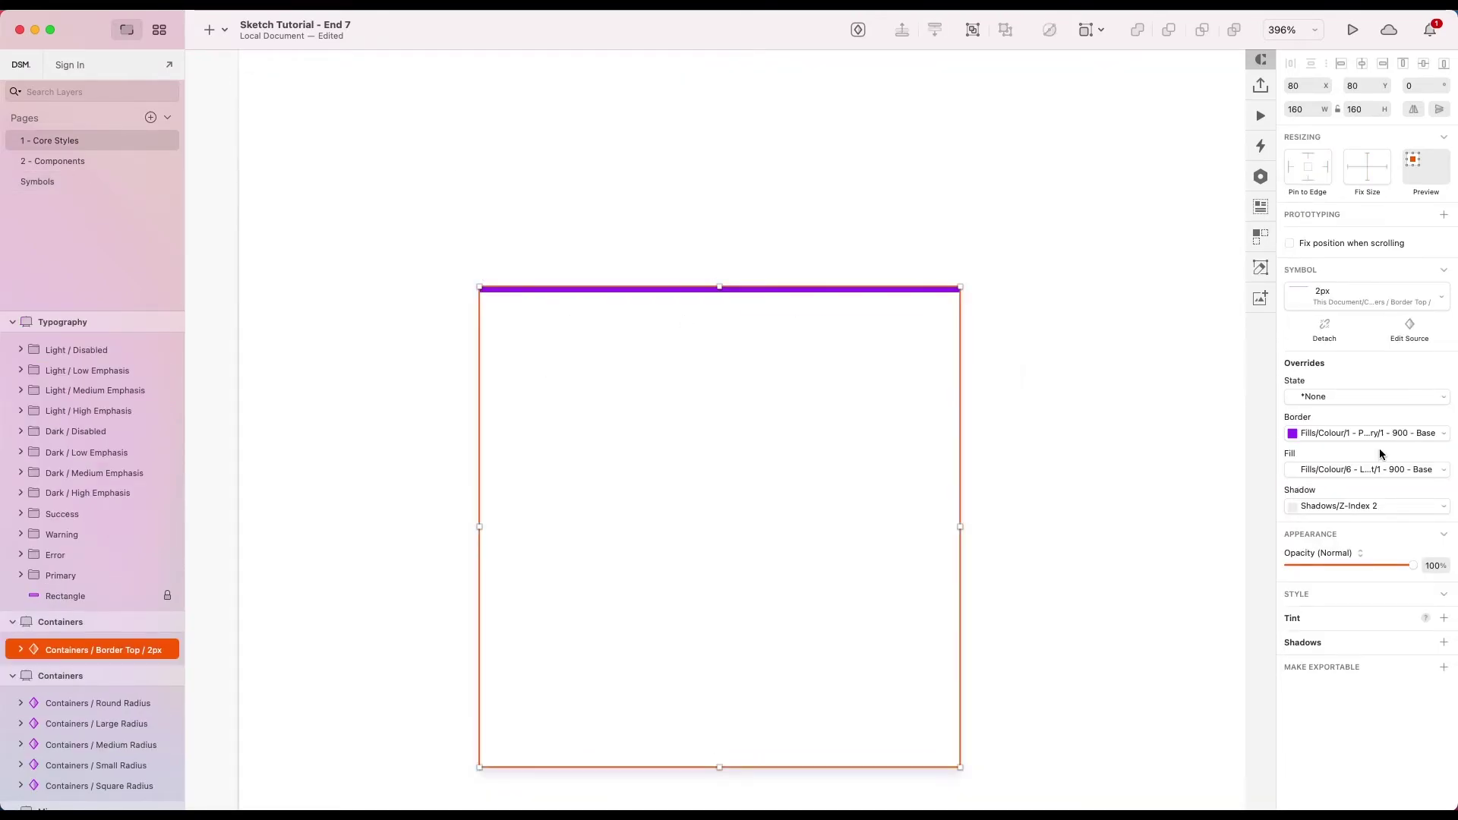
Step: Set the instance's Border override to this document's Fills/Colour/2 - Error/6 - 400 to test the recolouring
left_click(1350, 431)
scroll(1286, 676, "down", 2)
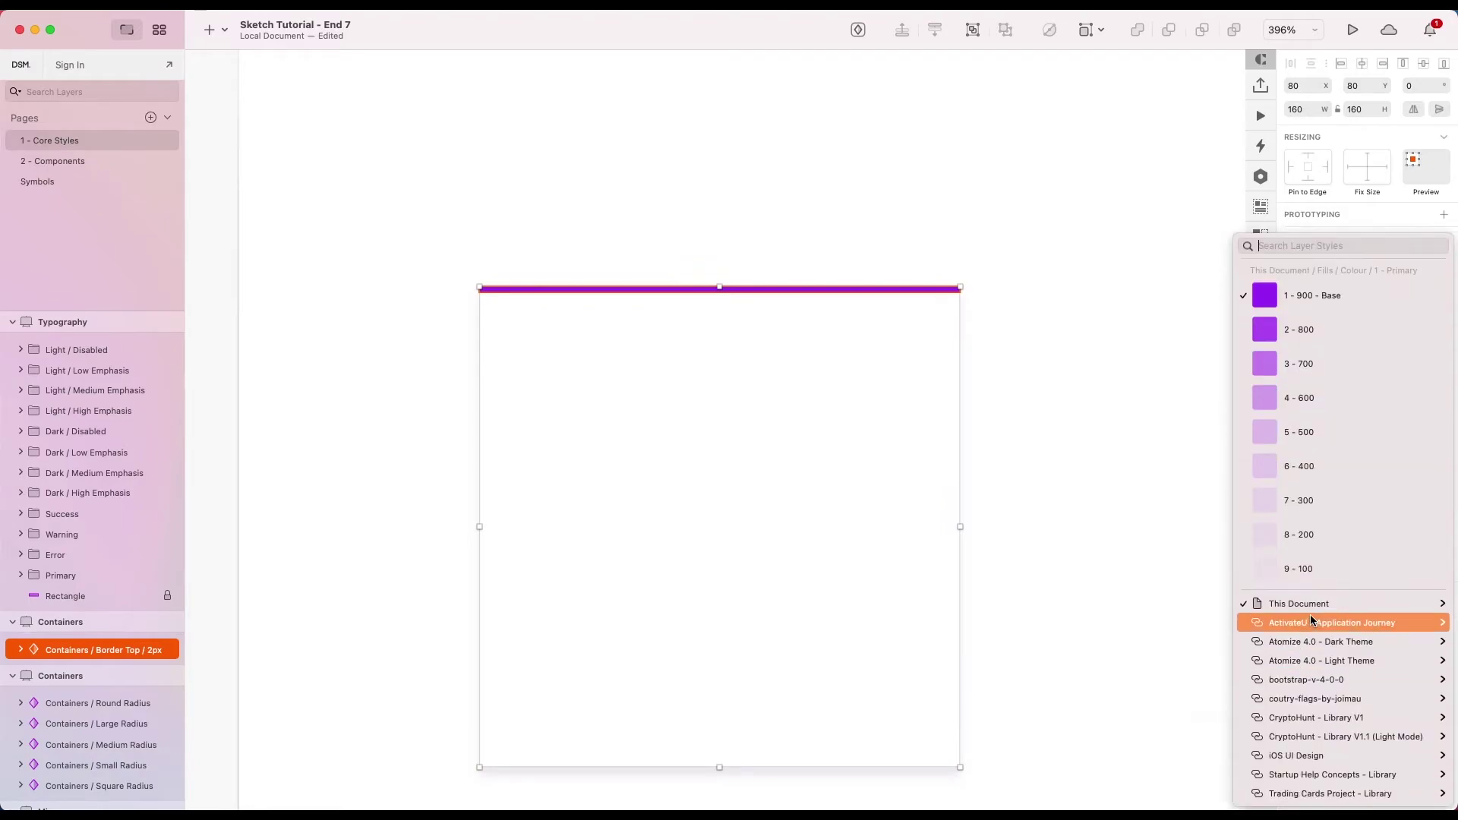
mouse_move(1315, 606)
mouse_move(1160, 629)
mouse_move(1109, 630)
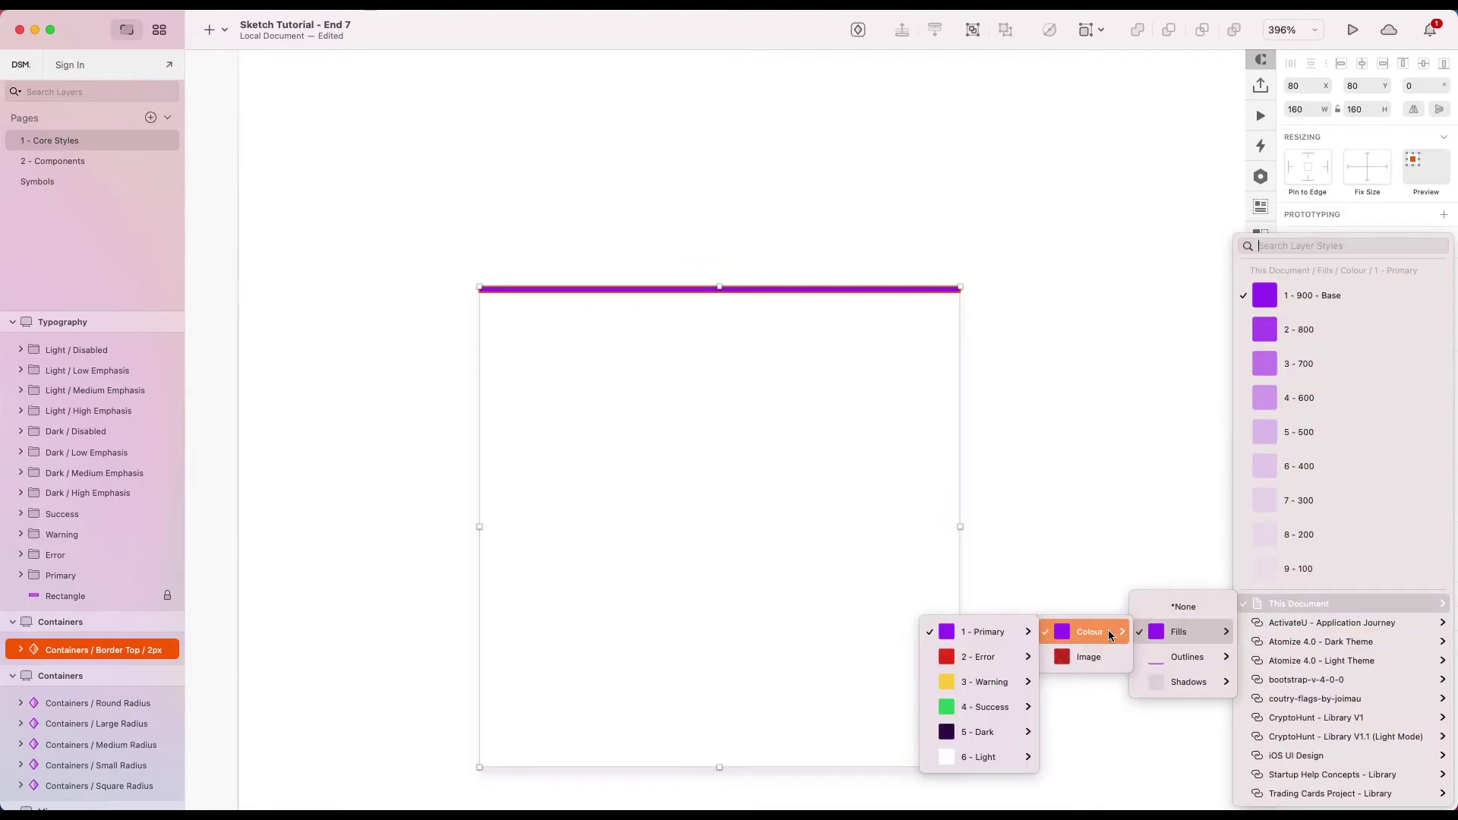
mouse_move(992, 657)
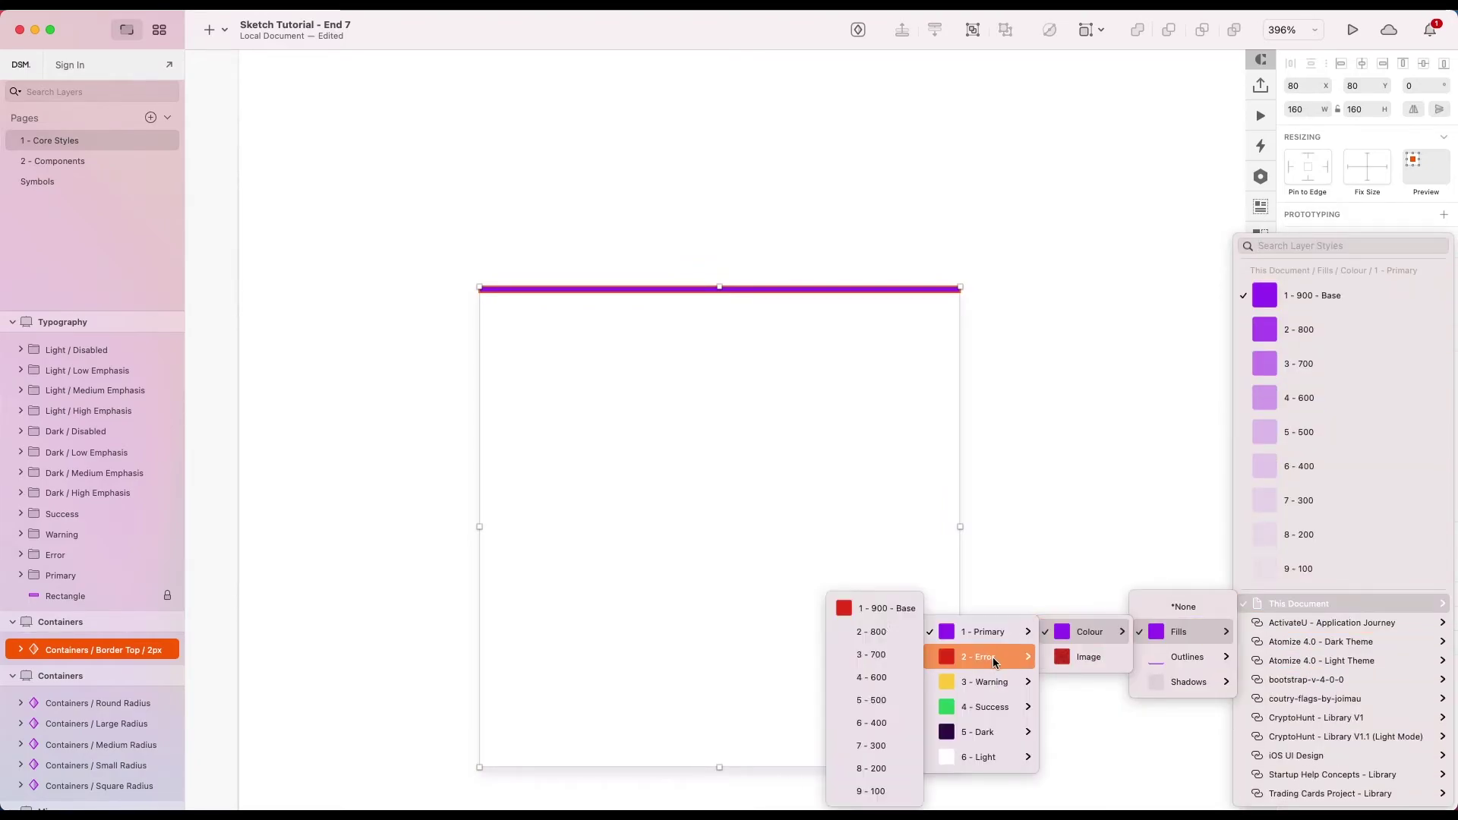
left_click(881, 720)
left_click(1048, 475)
scroll(1048, 476, "down", 5)
scroll(1048, 475, "right", 3)
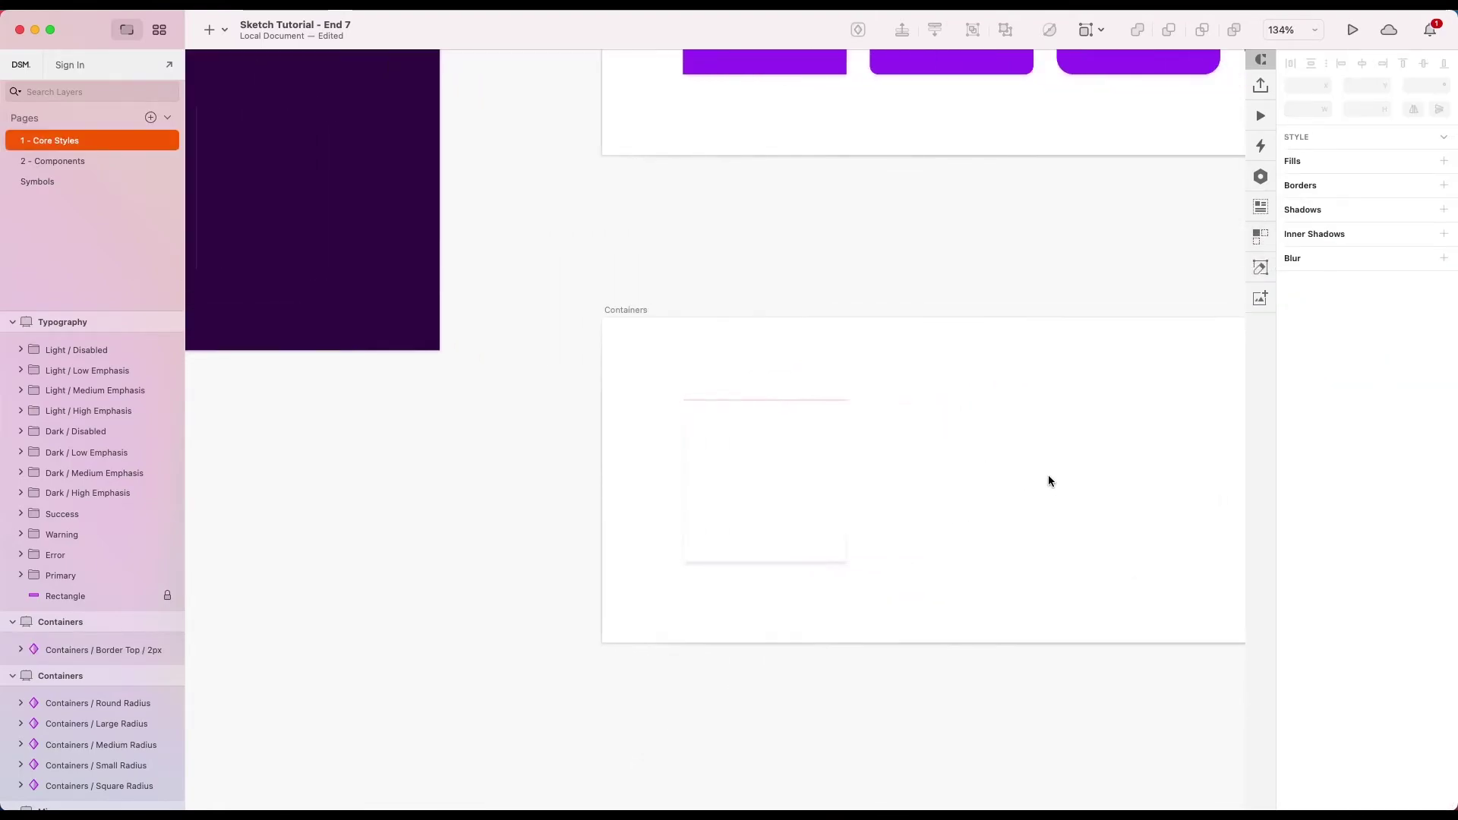
Step: Undo the Border override change on the Border Top / 2px instance and select the instance again
scroll(849, 414, "up", 5)
left_click(849, 414)
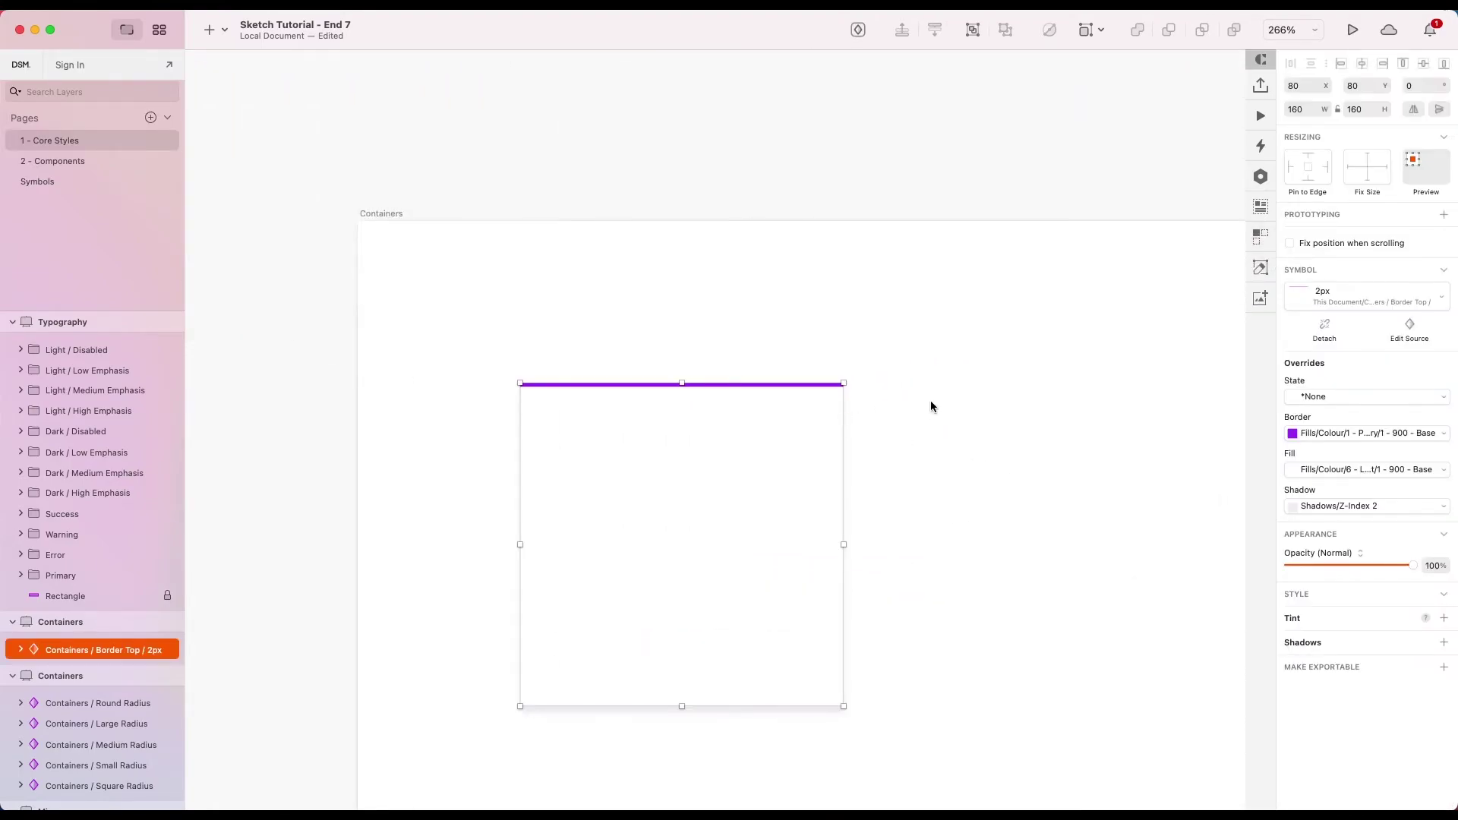
left_click(931, 404)
scroll(931, 404, "down", 5)
left_click(850, 444)
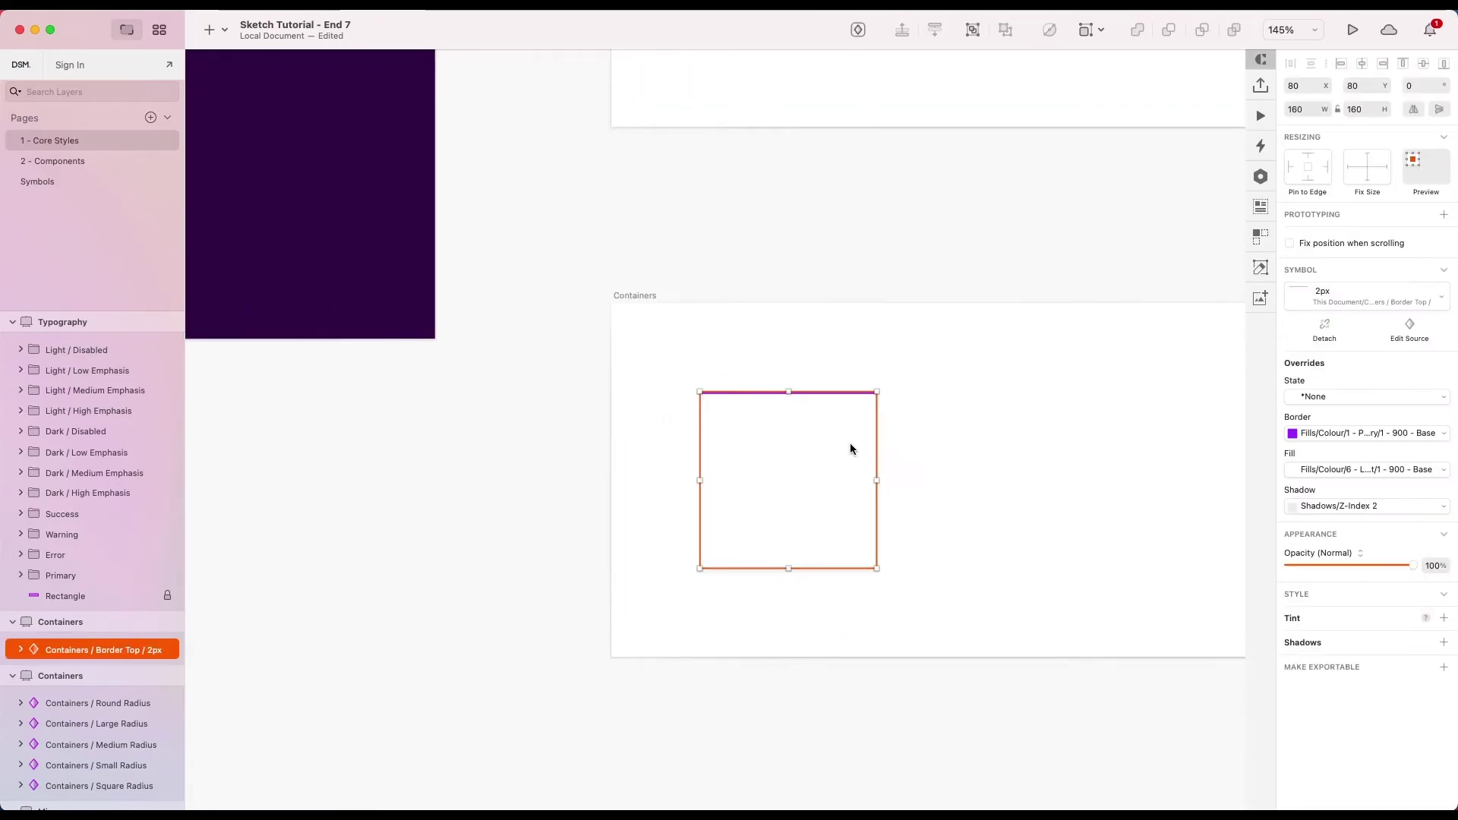
scroll(850, 443, "right", 3)
scroll(658, 407, "down", 3)
scroll(603, 432, "up", 4)
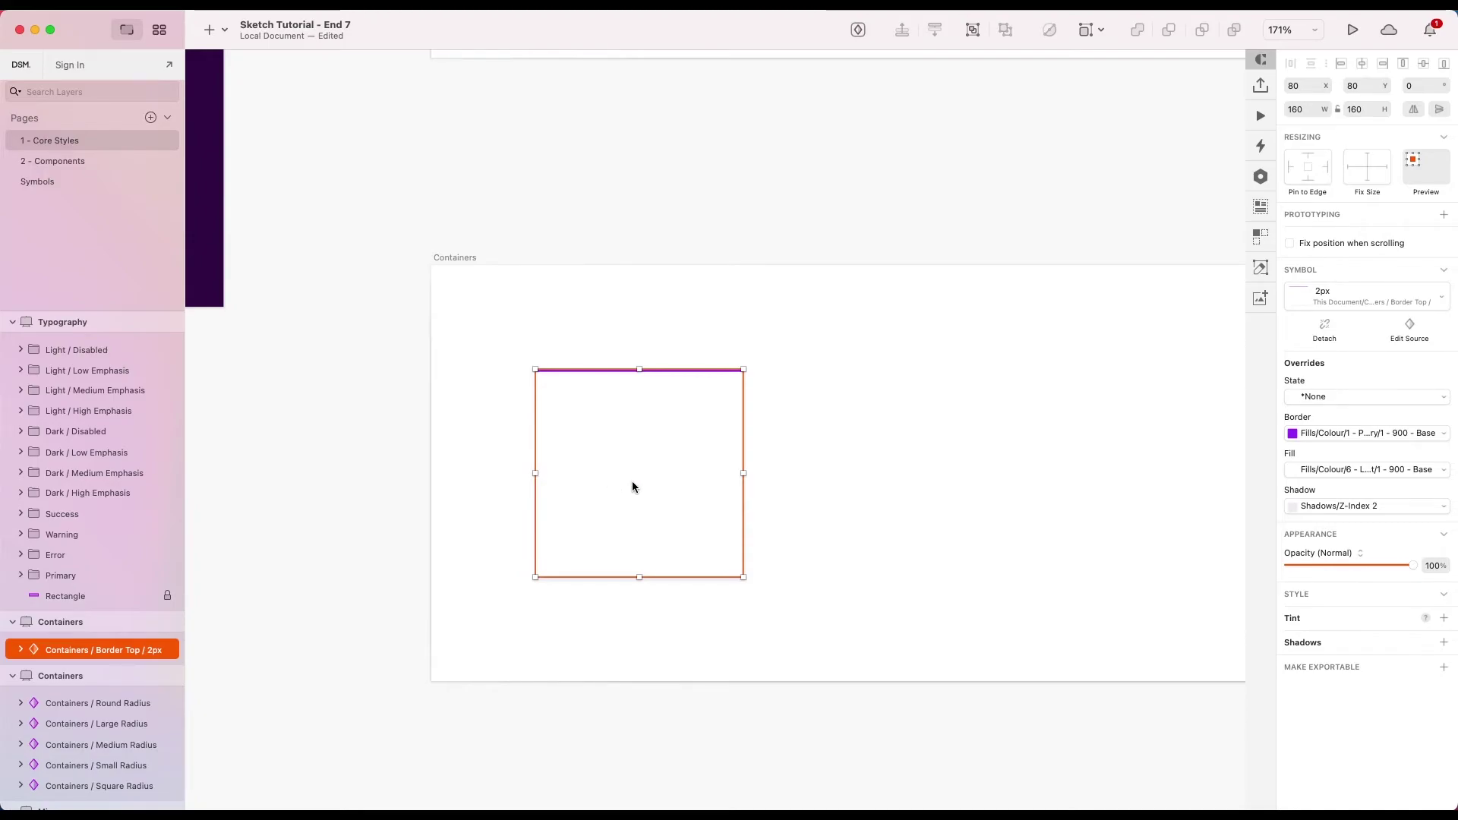
key("Escape")
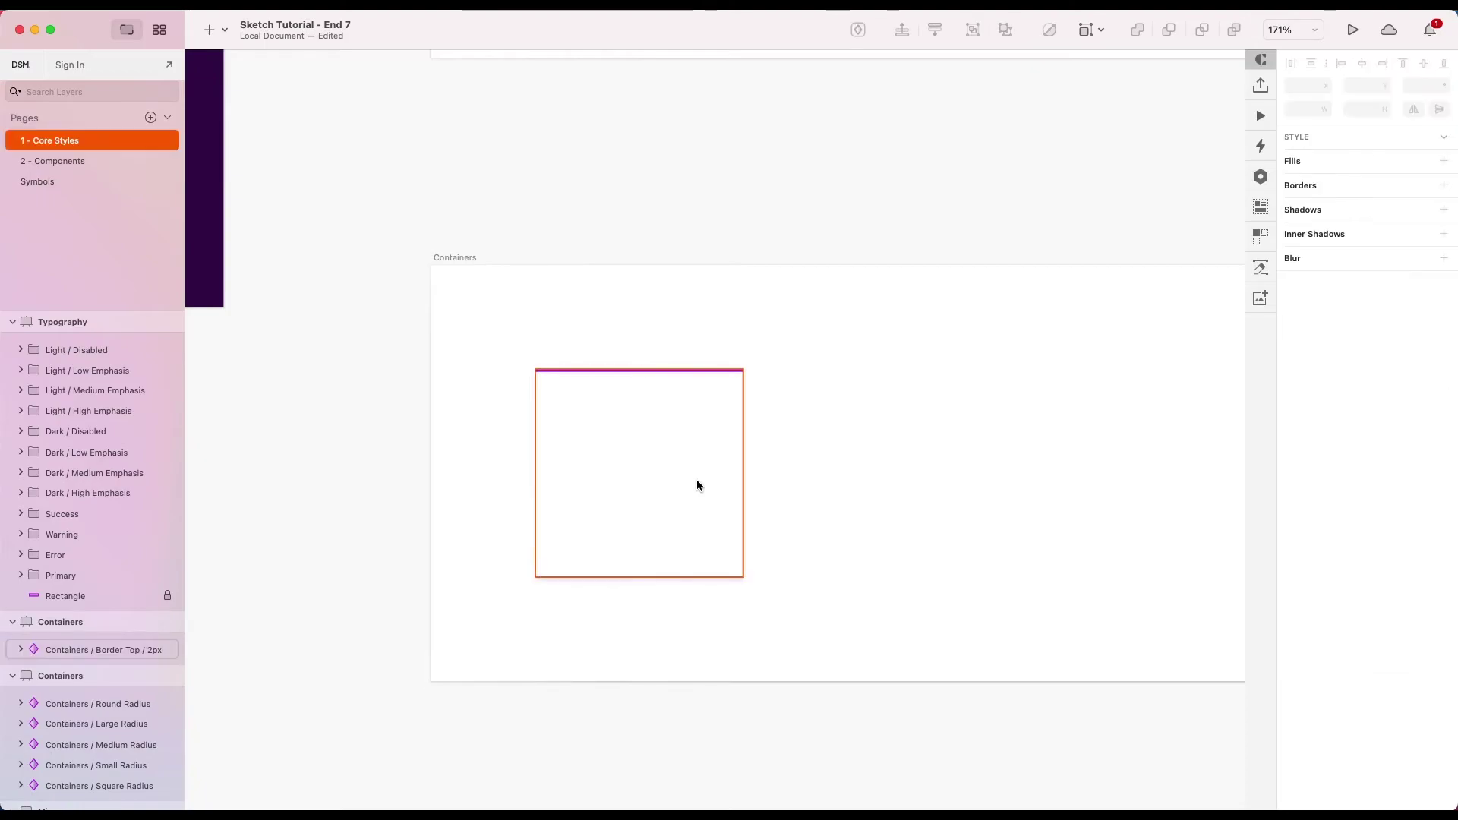
Step: On the Symbols page, duplicate the Containers / Border Top / 2px source beside the original and rename the copy Containers / Border Right / 2px
left_click(72, 184)
scroll(677, 398, "down", 5)
scroll(677, 398, "right", 4)
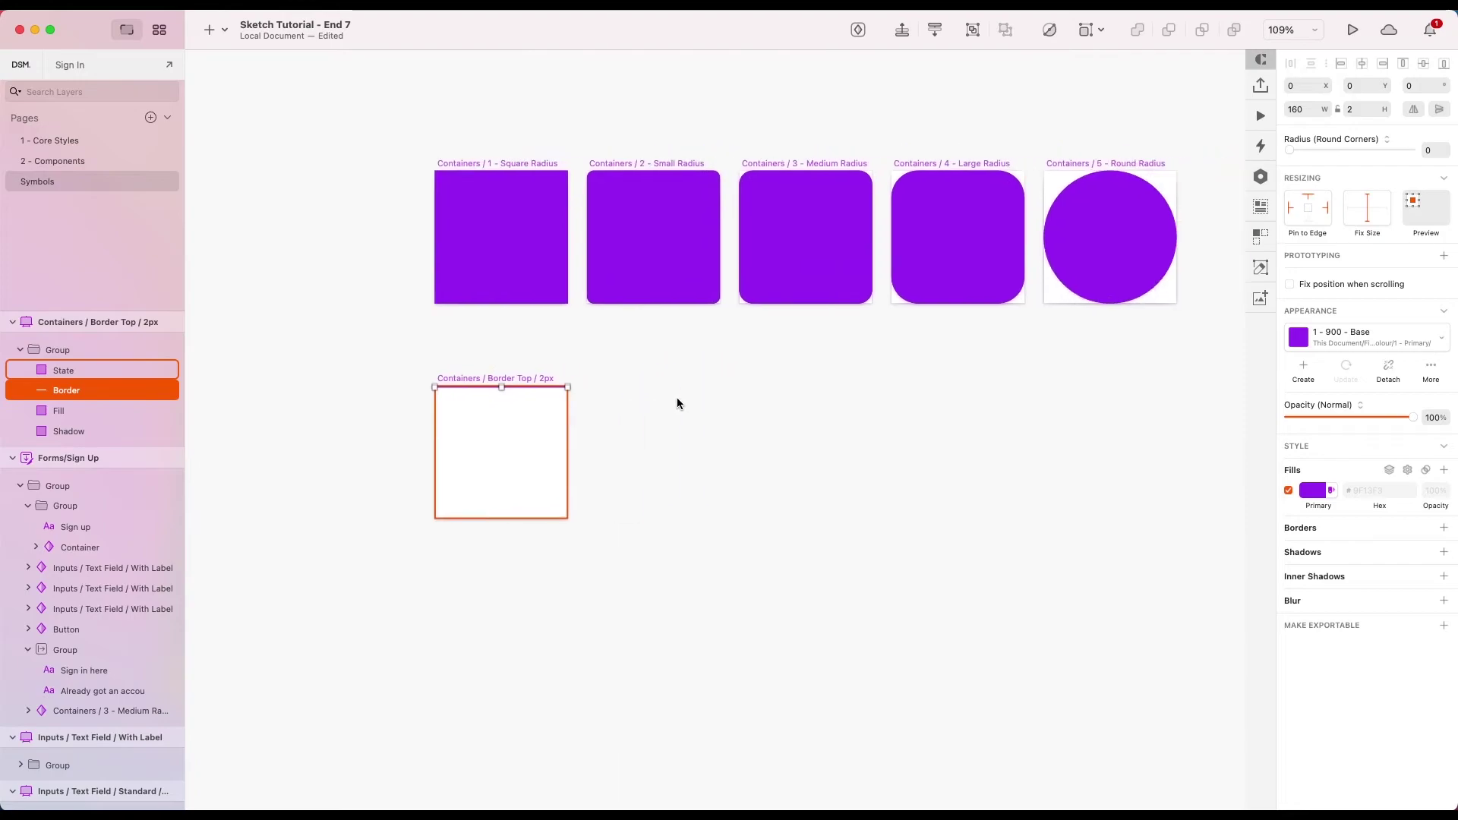
left_click_drag(463, 373, 608, 378)
double_click(123, 322)
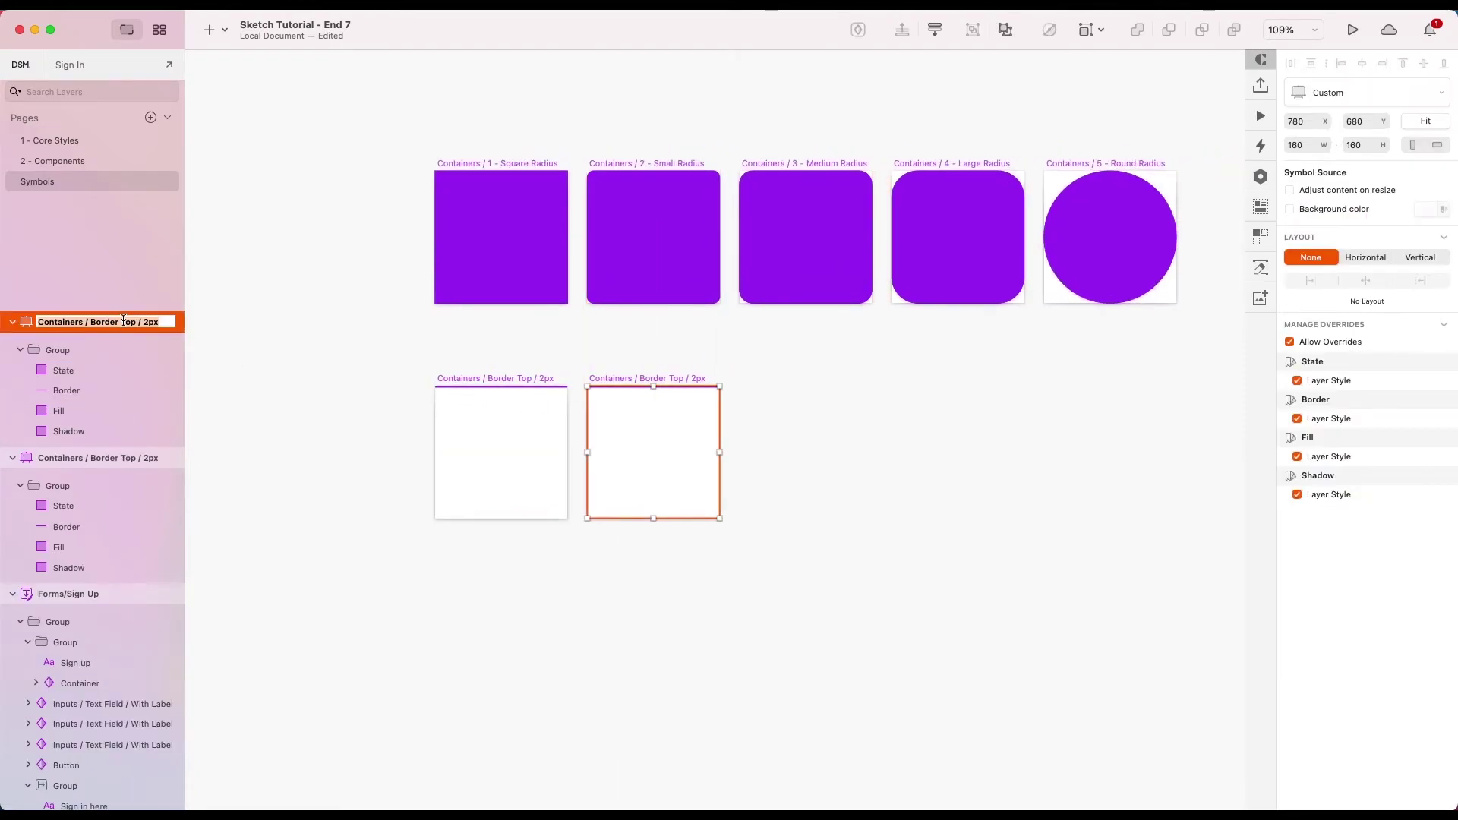
double_click(128, 323)
type("Right")
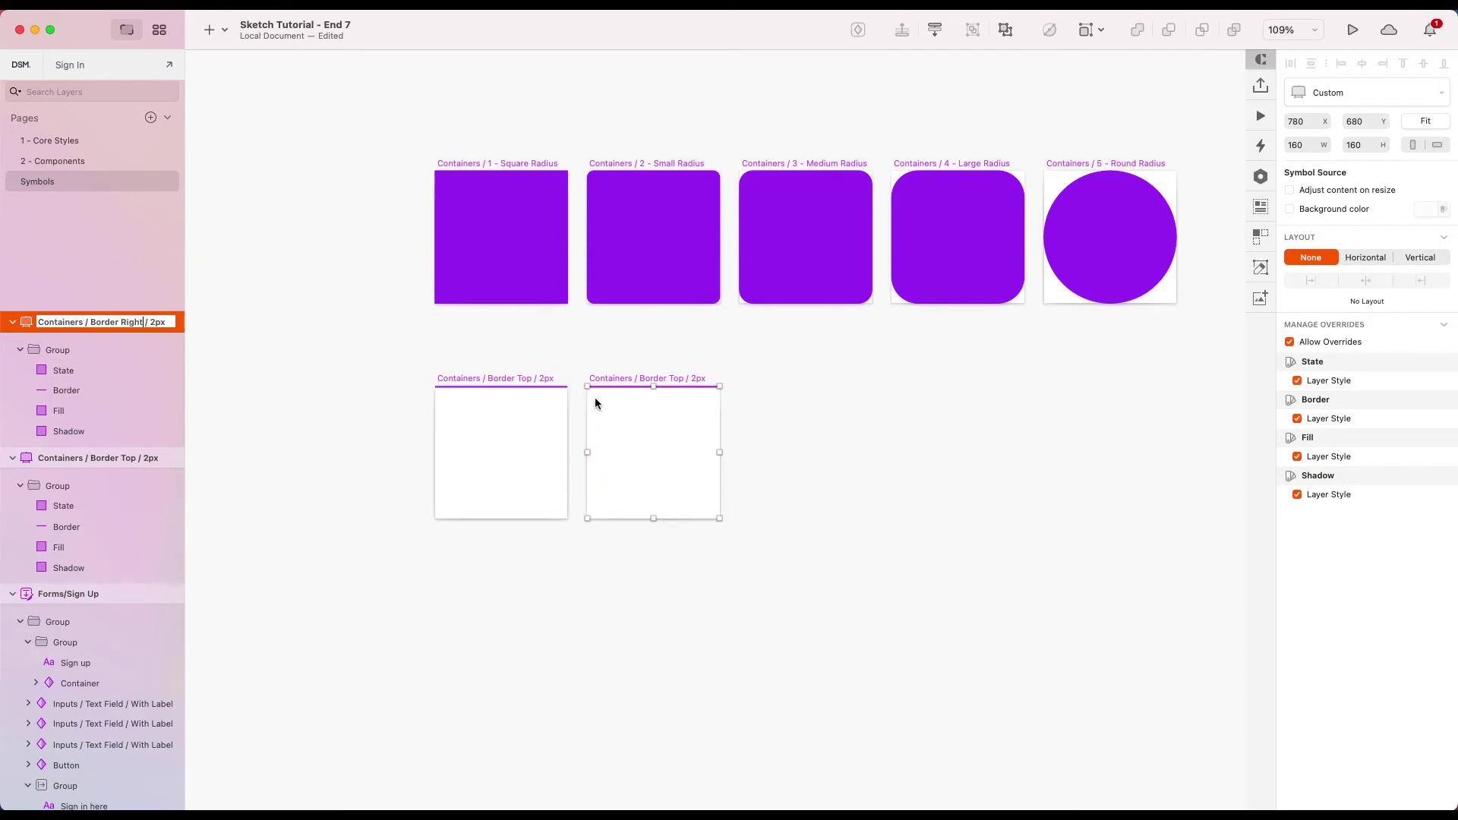
left_click(790, 404)
Step: Reshape the Border layer in the Border Right / 2px source into a 2 × 160 strip along the container's right edge
scroll(698, 394, "up", 5)
left_click(648, 380)
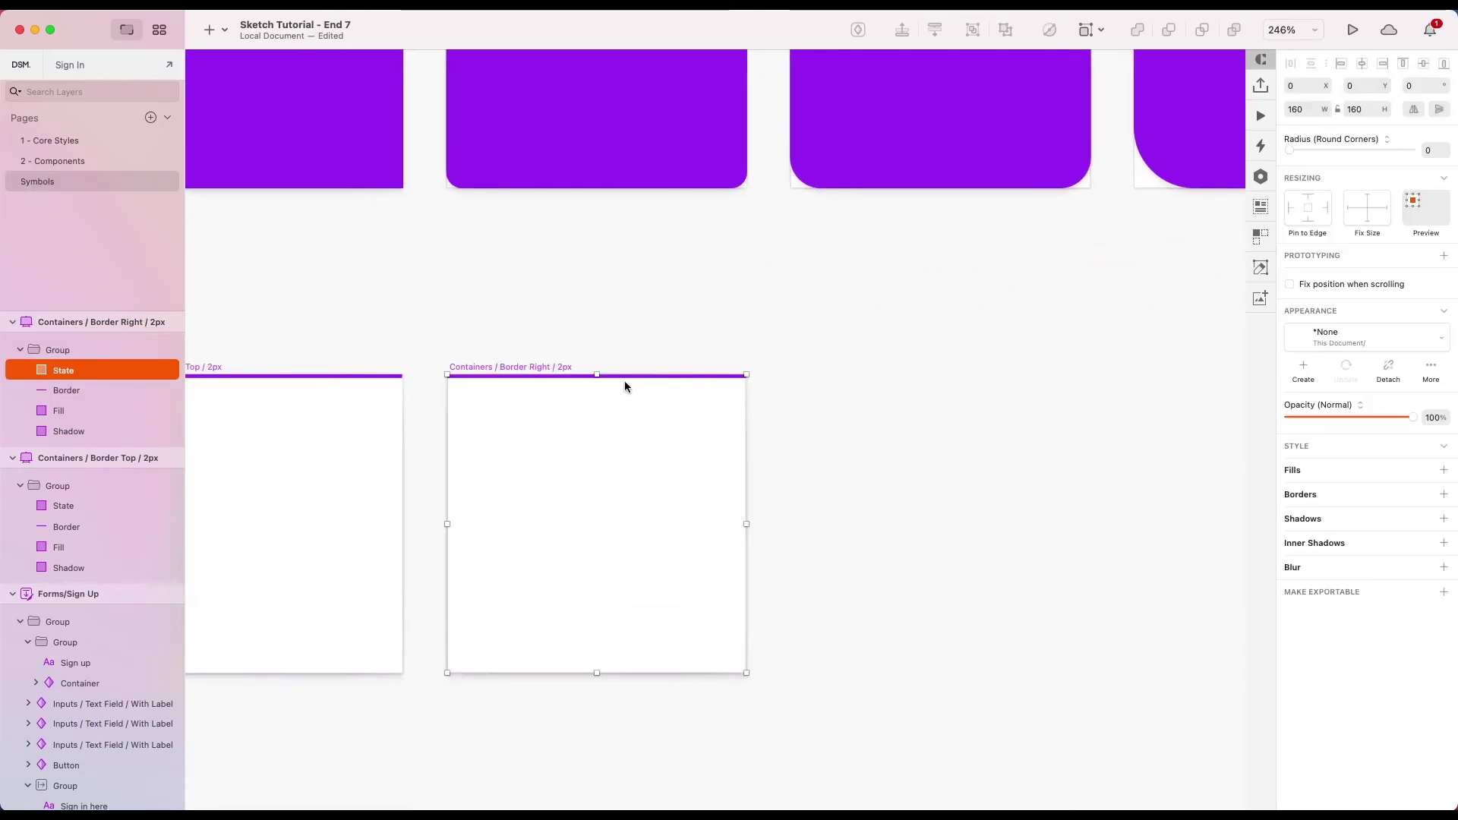
left_click(68, 410)
left_click(125, 391)
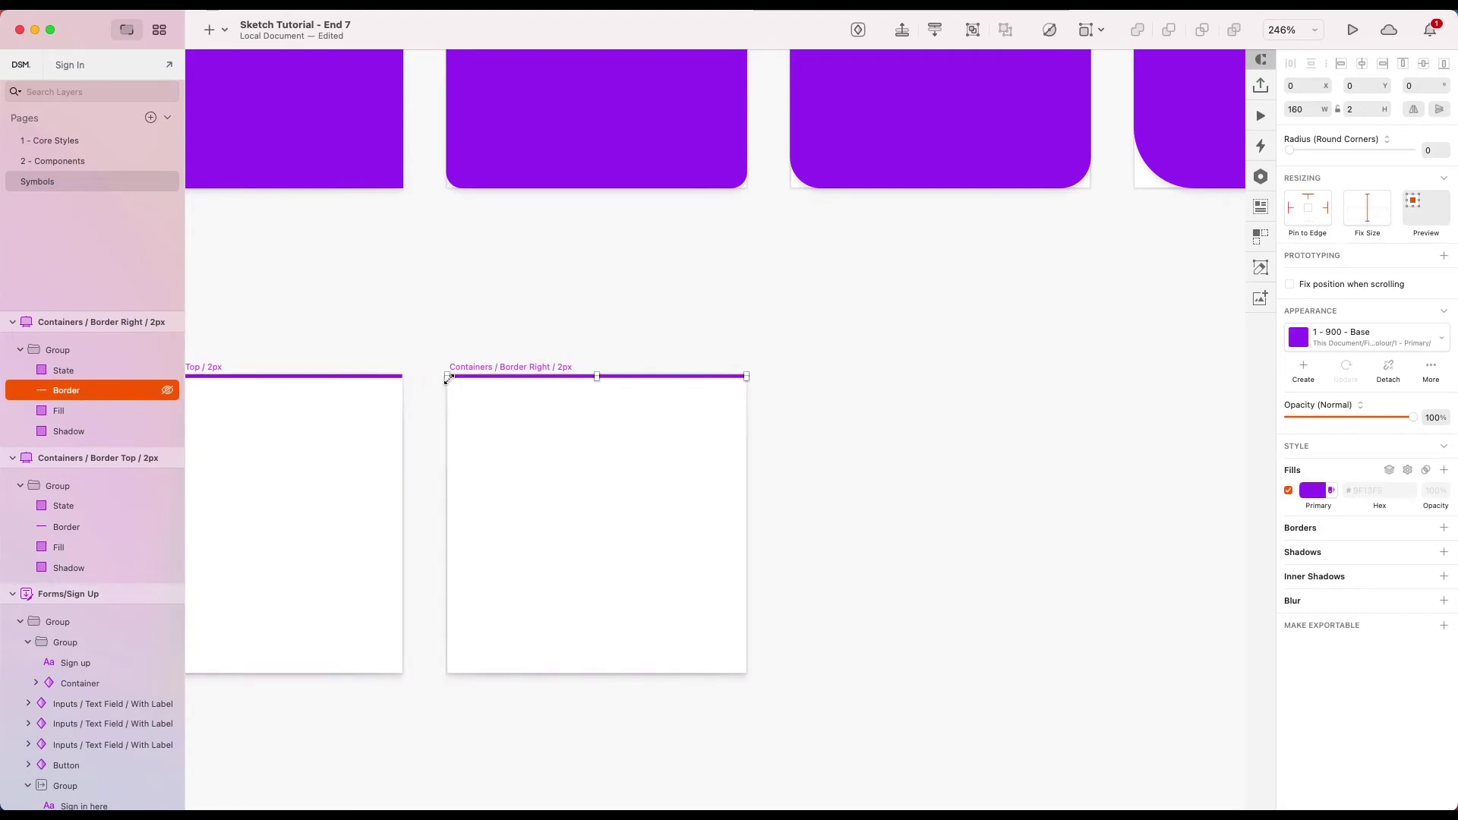
left_click_drag(447, 377, 742, 673)
Step: Pin the Border Right / 2px strip to the top, right and bottom edges only, and fix its width instead of its height
left_click(1291, 205)
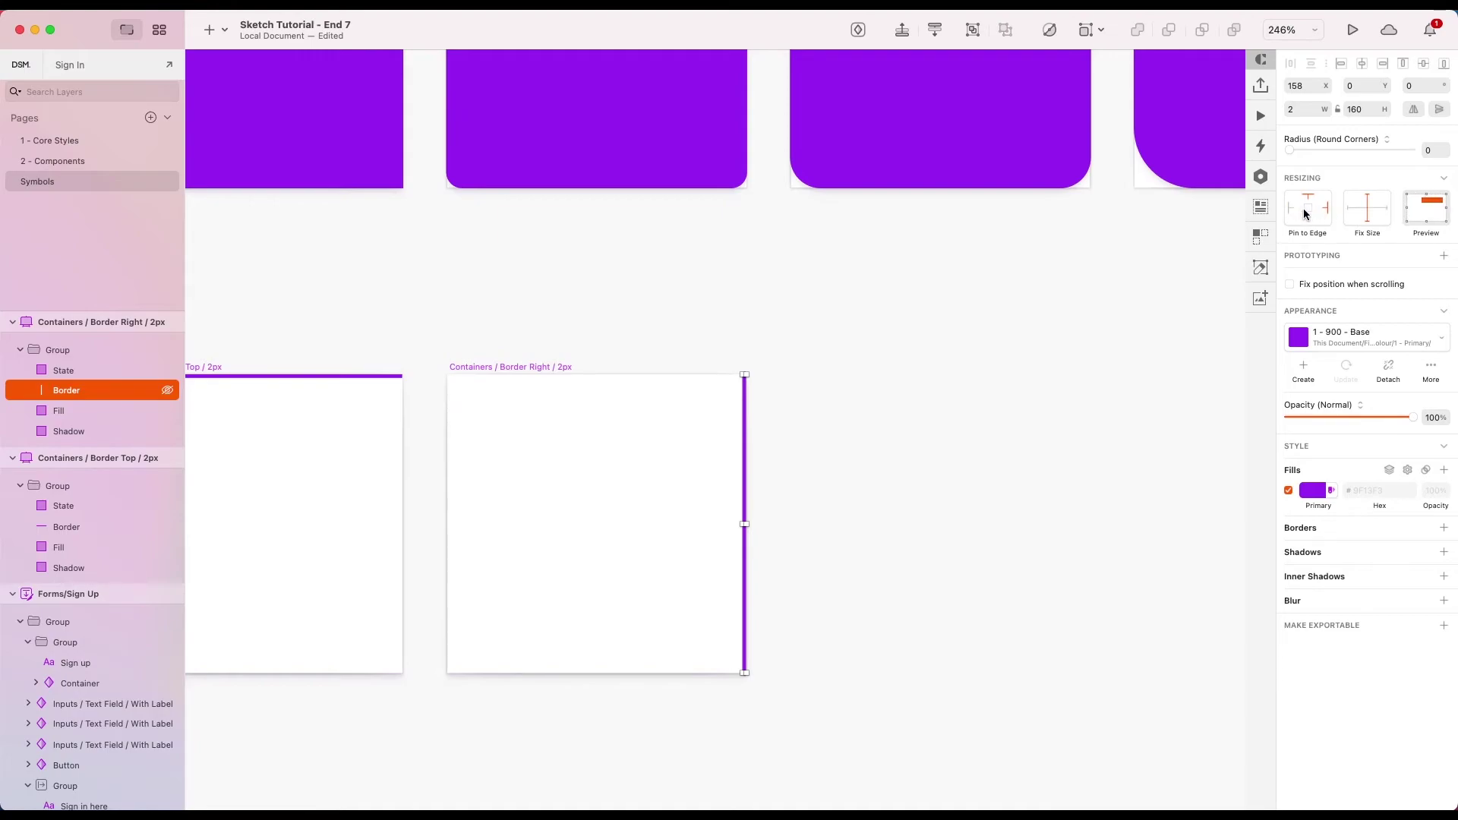
left_click(1367, 202)
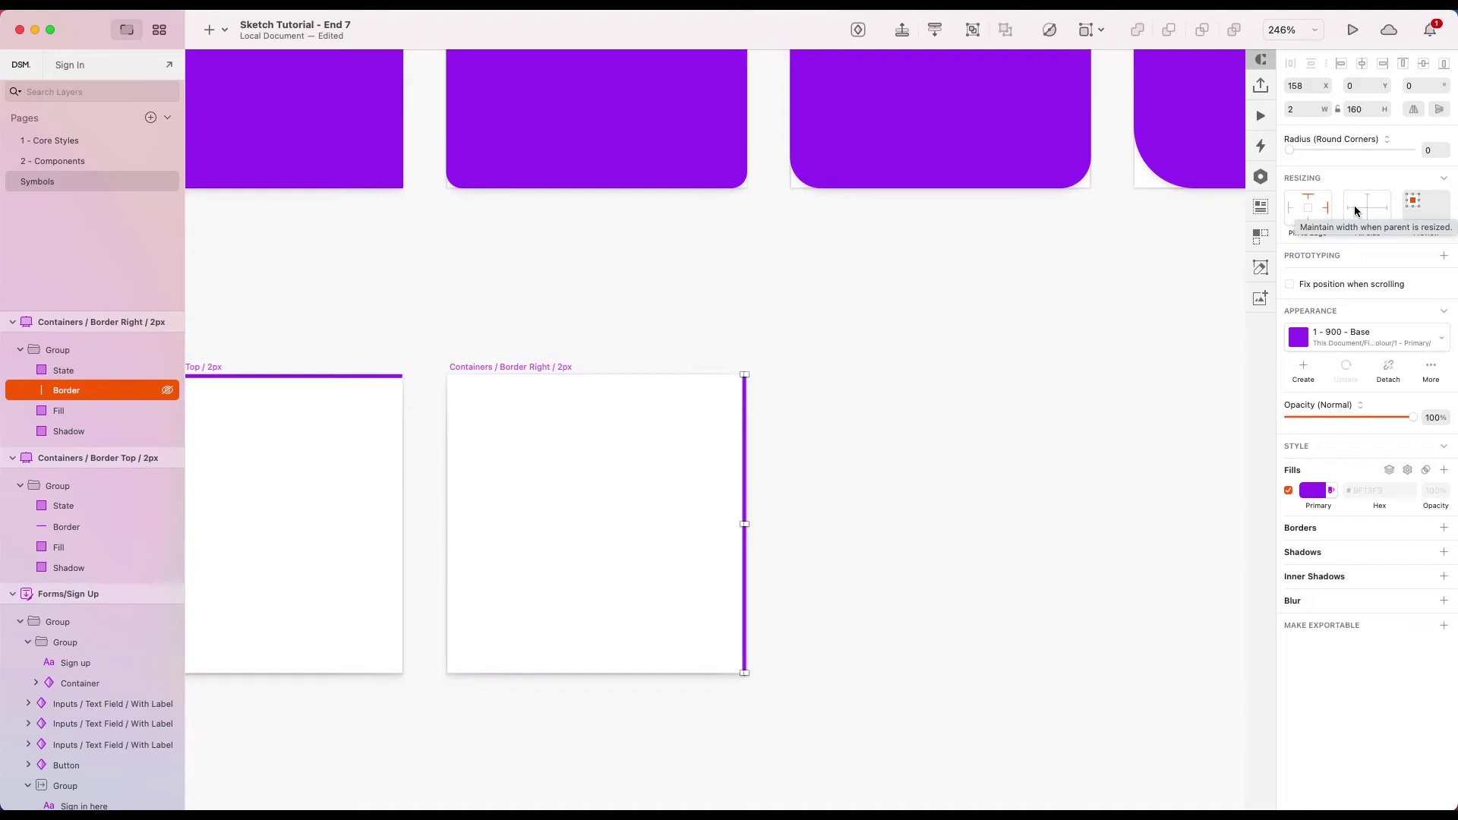
left_click(1355, 207)
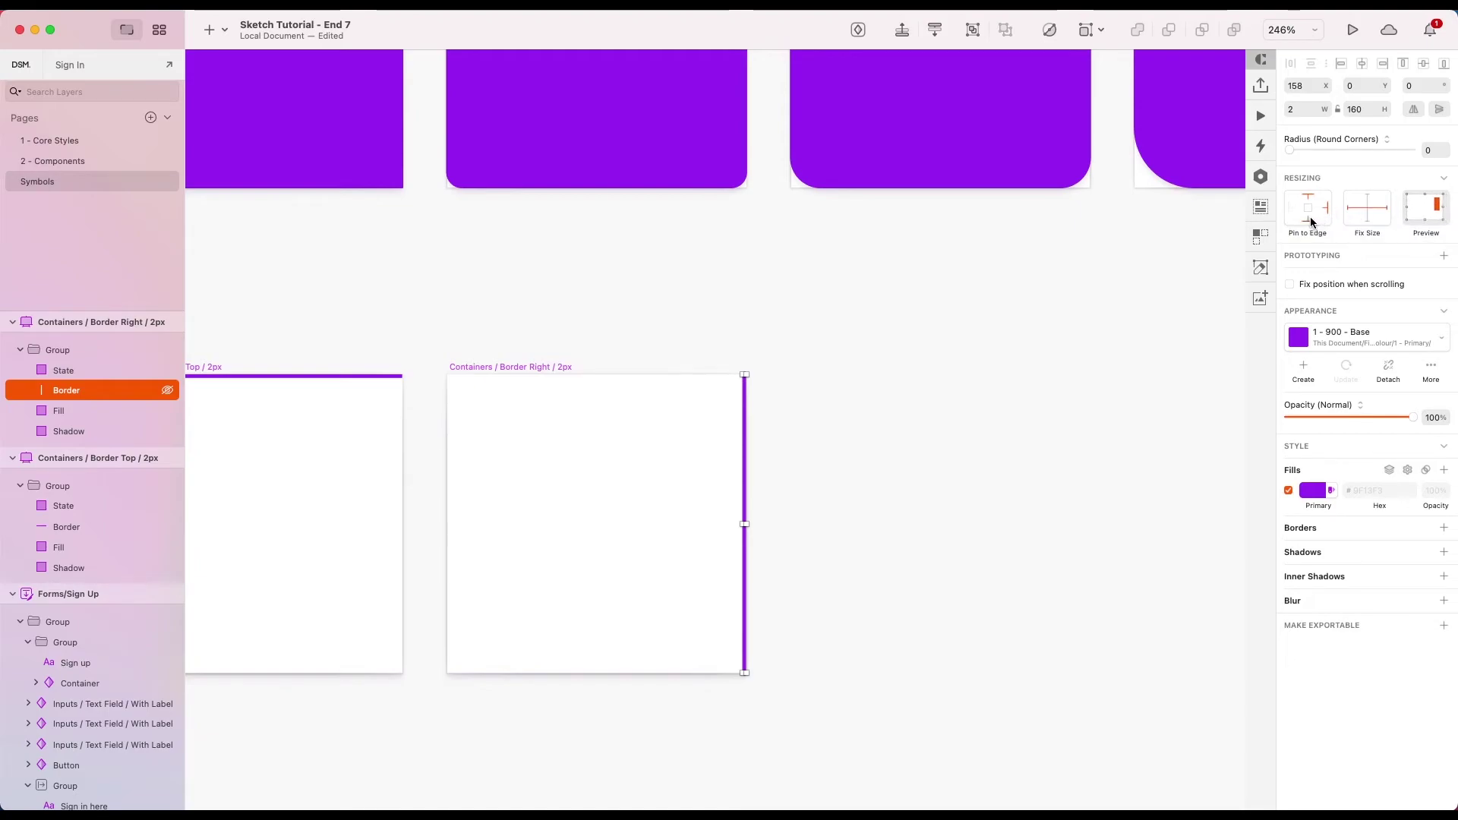
left_click(1309, 220)
left_click(832, 398)
Step: Duplicate the Containers / Border Right / 2px source beside it and rename the copy Containers / Border Bottom / 2px
scroll(831, 398, "down", 3)
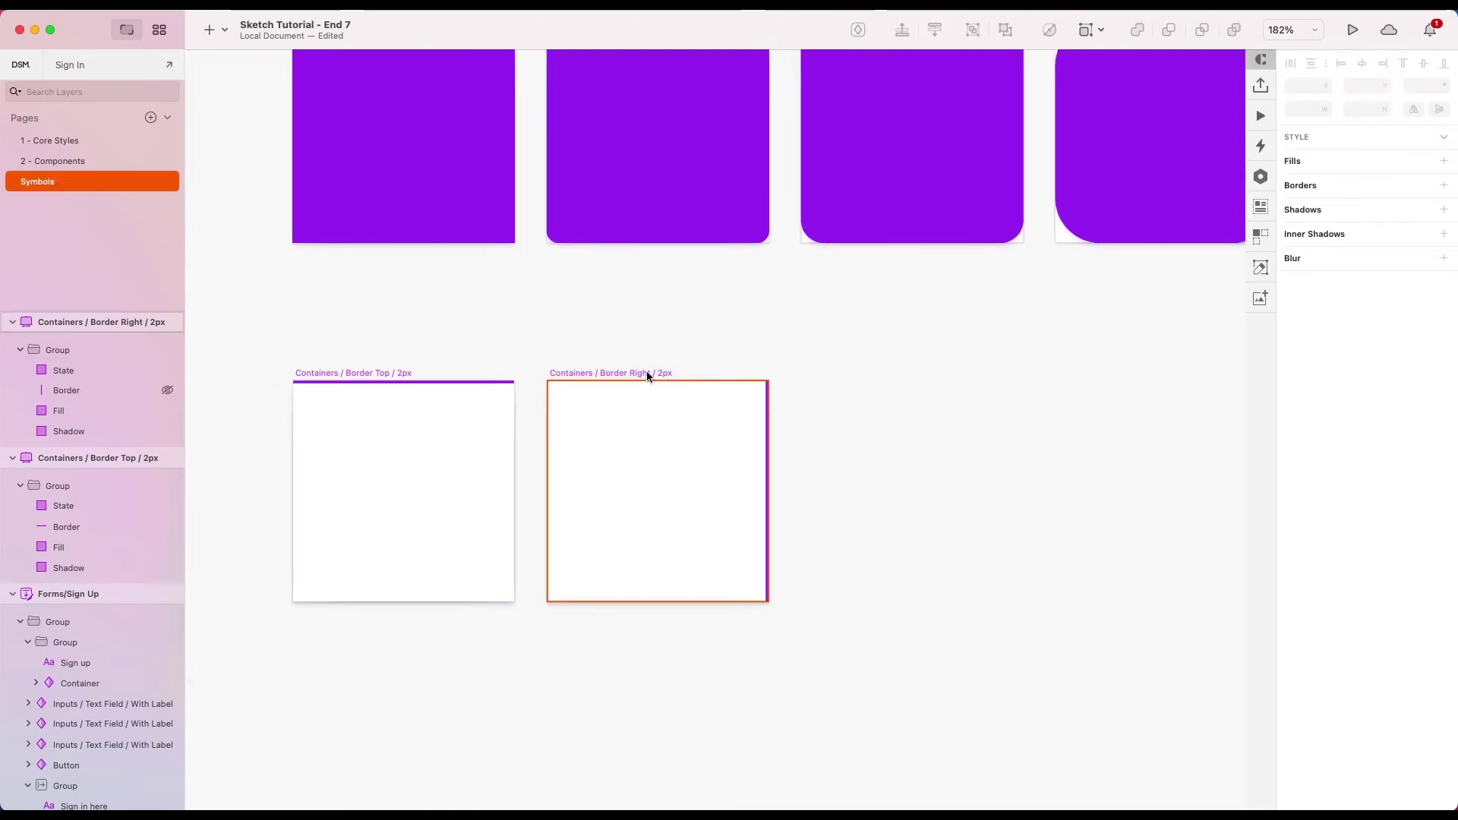
left_click(631, 370)
left_click_drag(630, 370, 873, 368)
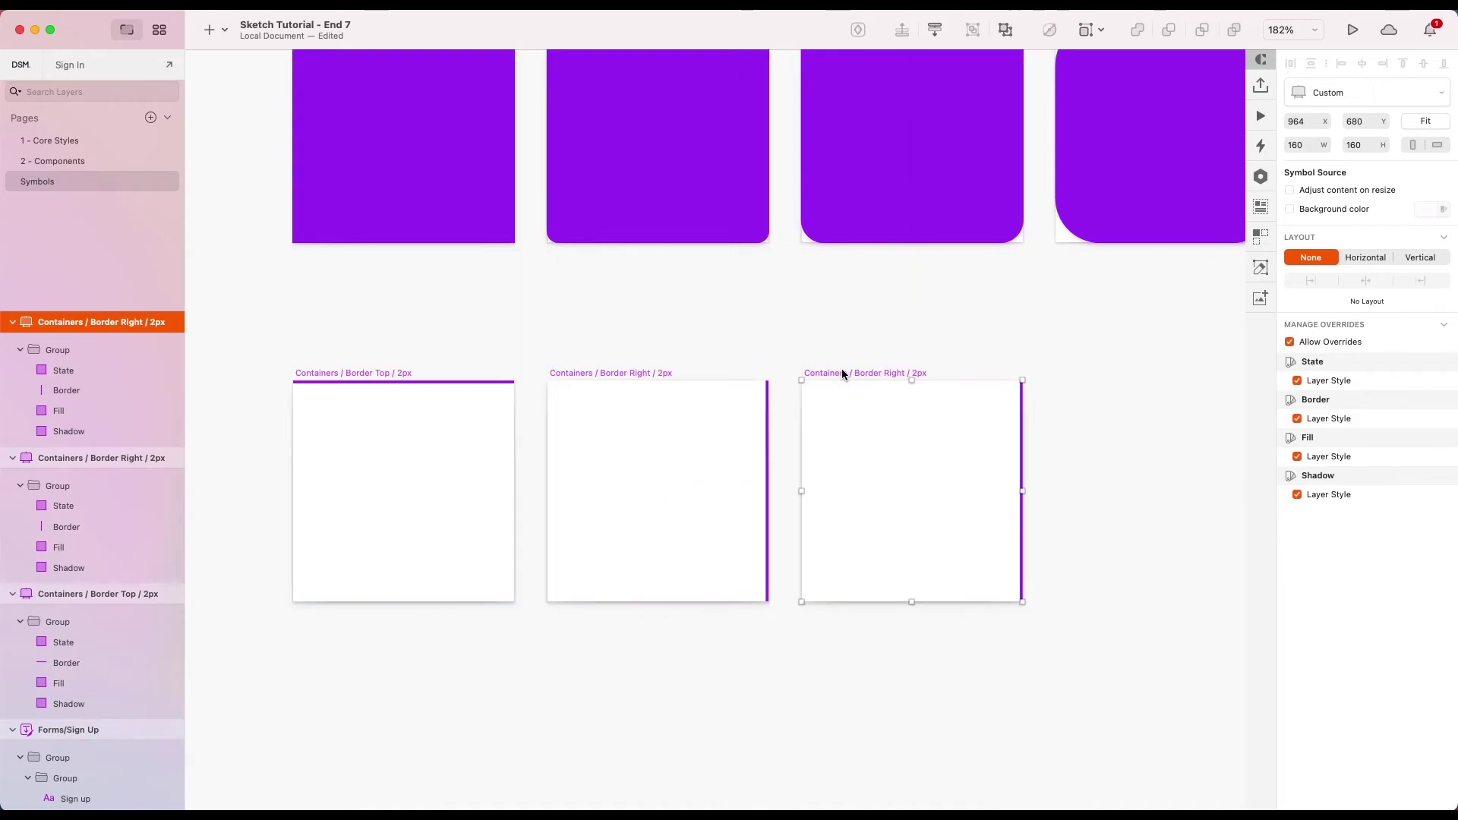
double_click(131, 323)
double_click(131, 323)
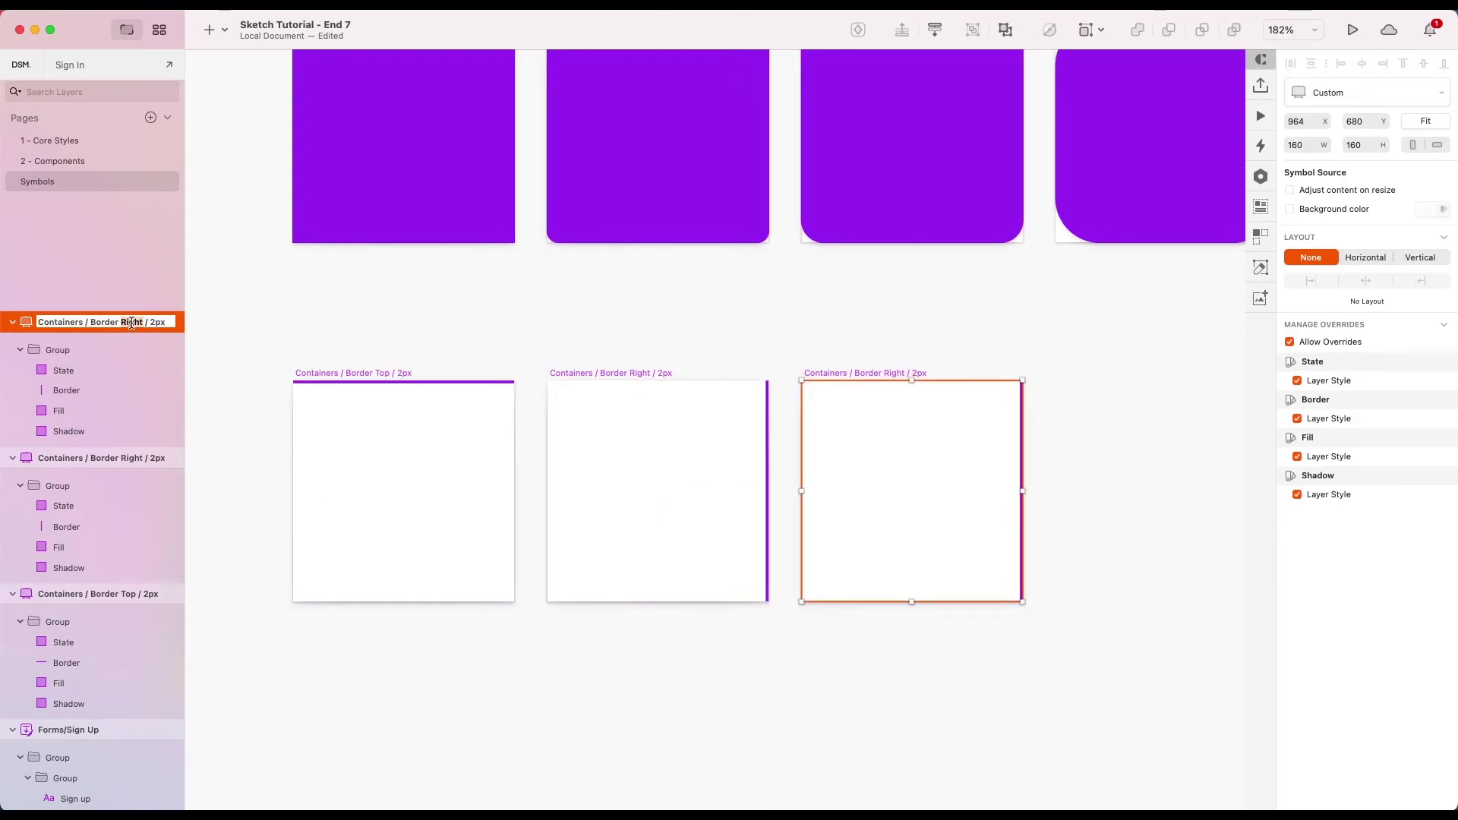
left_click(718, 286)
Step: Turn the Border Bottom / 2px strip into a 160 × 2 bottom-edge strip, pinned left, right and bottom with only its height fixed
scroll(719, 286, "right", 3)
scroll(718, 286, "down", 1)
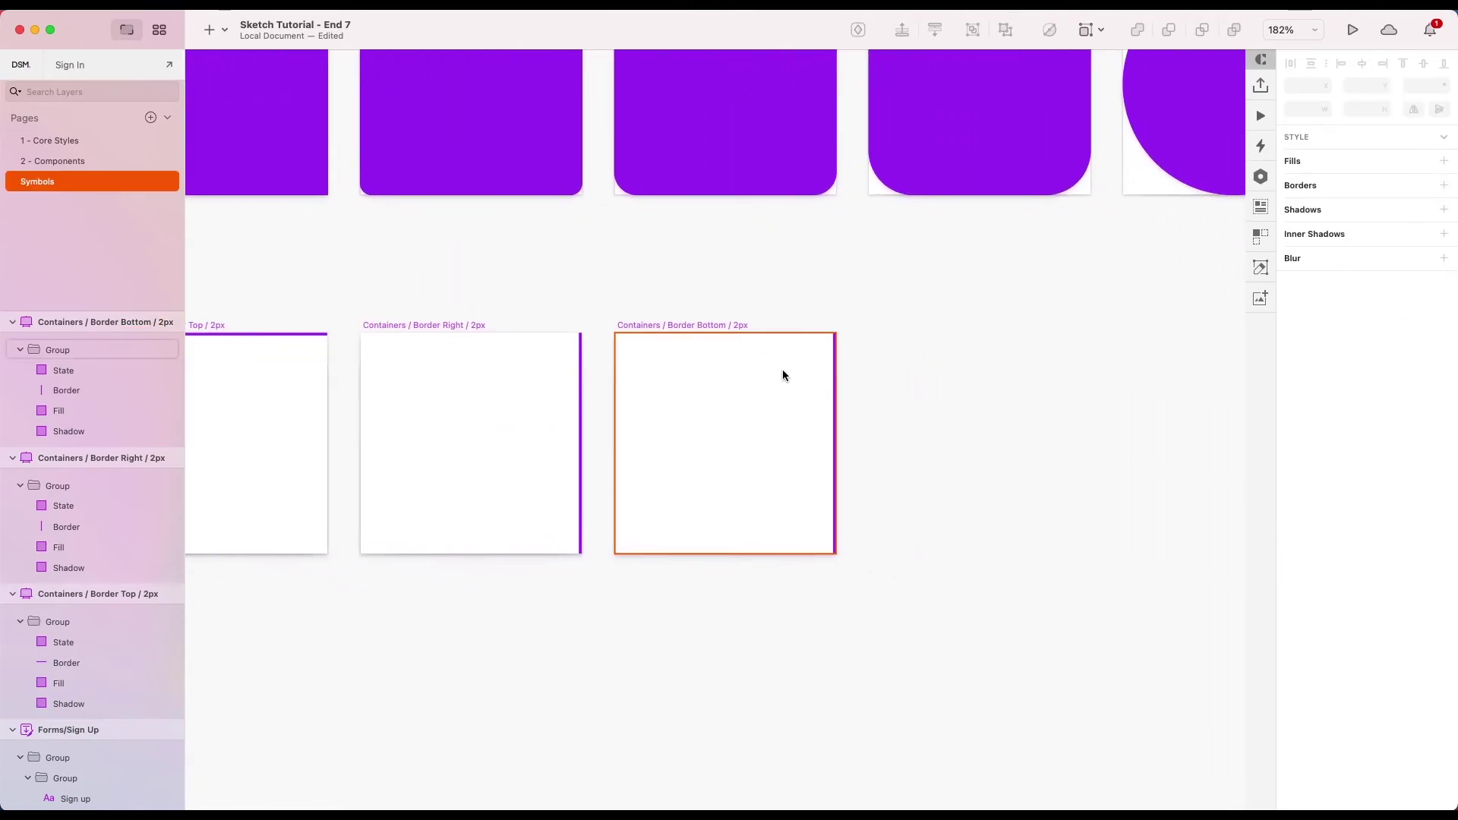
left_click(828, 374)
left_click(133, 390)
left_click_drag(832, 332, 617, 552)
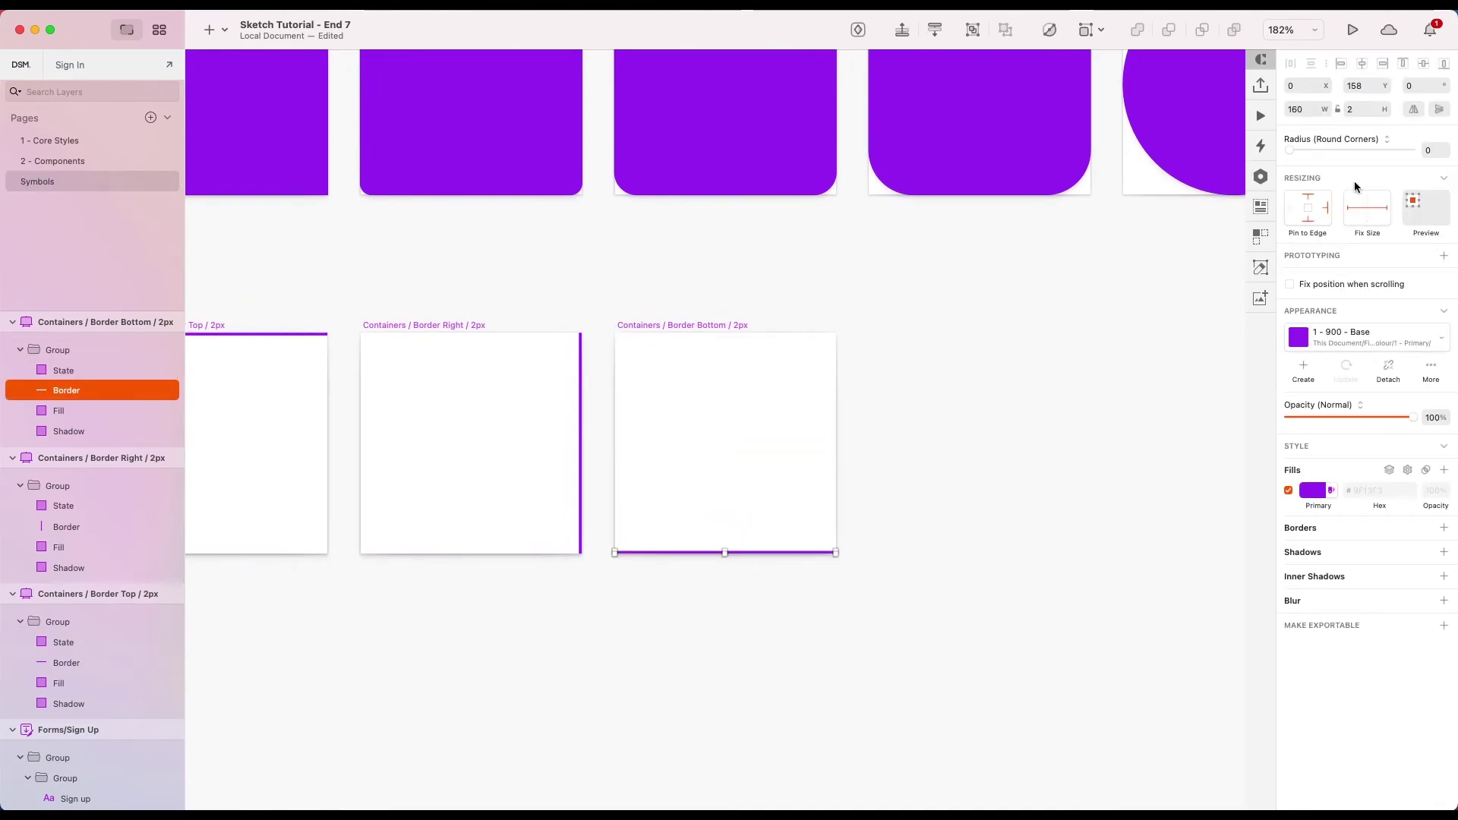
left_click(1311, 200)
Step: Duplicate the Containers / Border Bottom / 2px source beside it and rename the copy Containers / Border Left / 2px
scroll(915, 436, "right", 3)
left_click(660, 332)
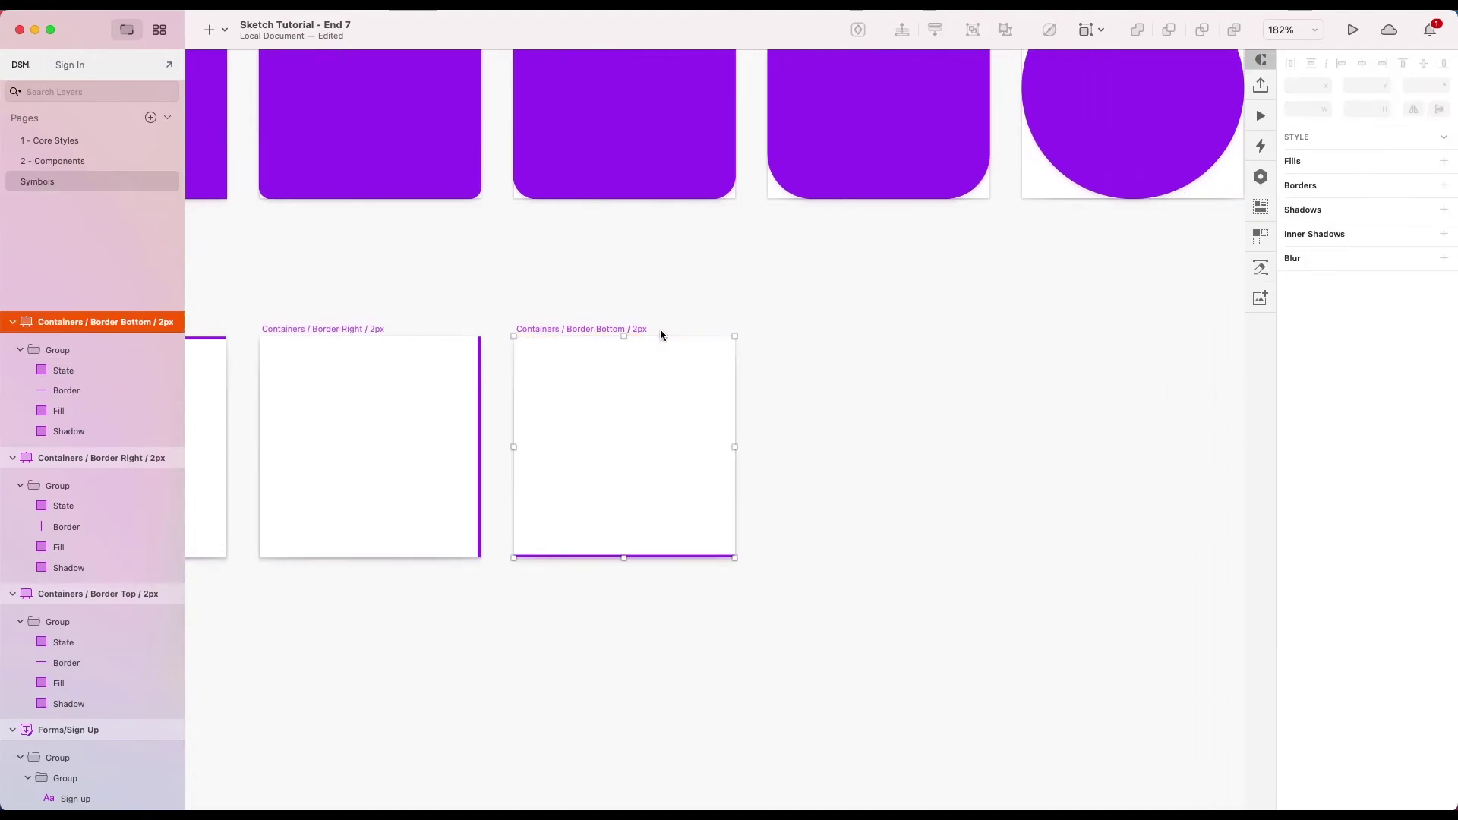
key("super+d")
double_click(138, 322)
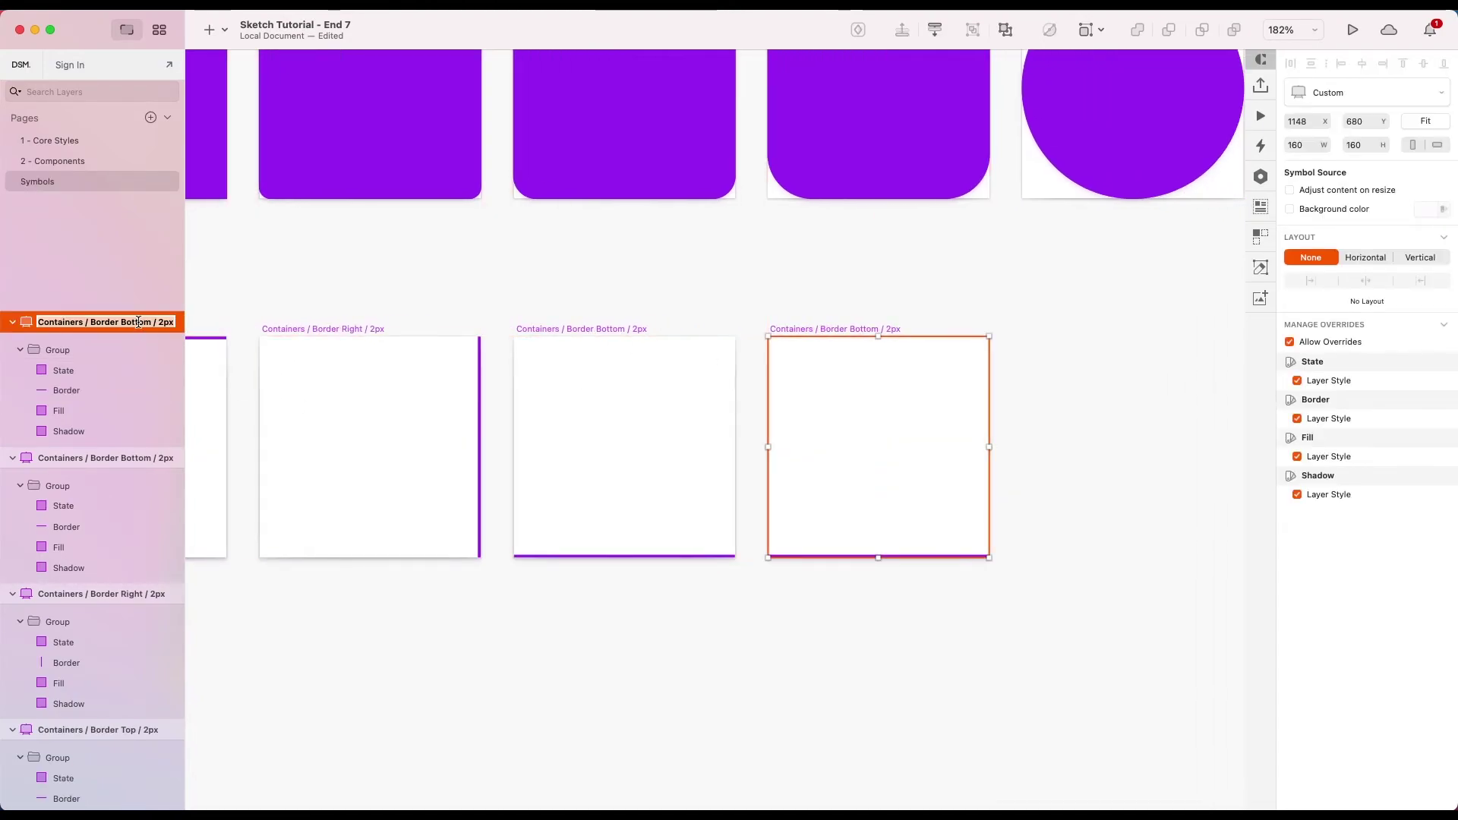
double_click(138, 323)
type("Left")
key("Return")
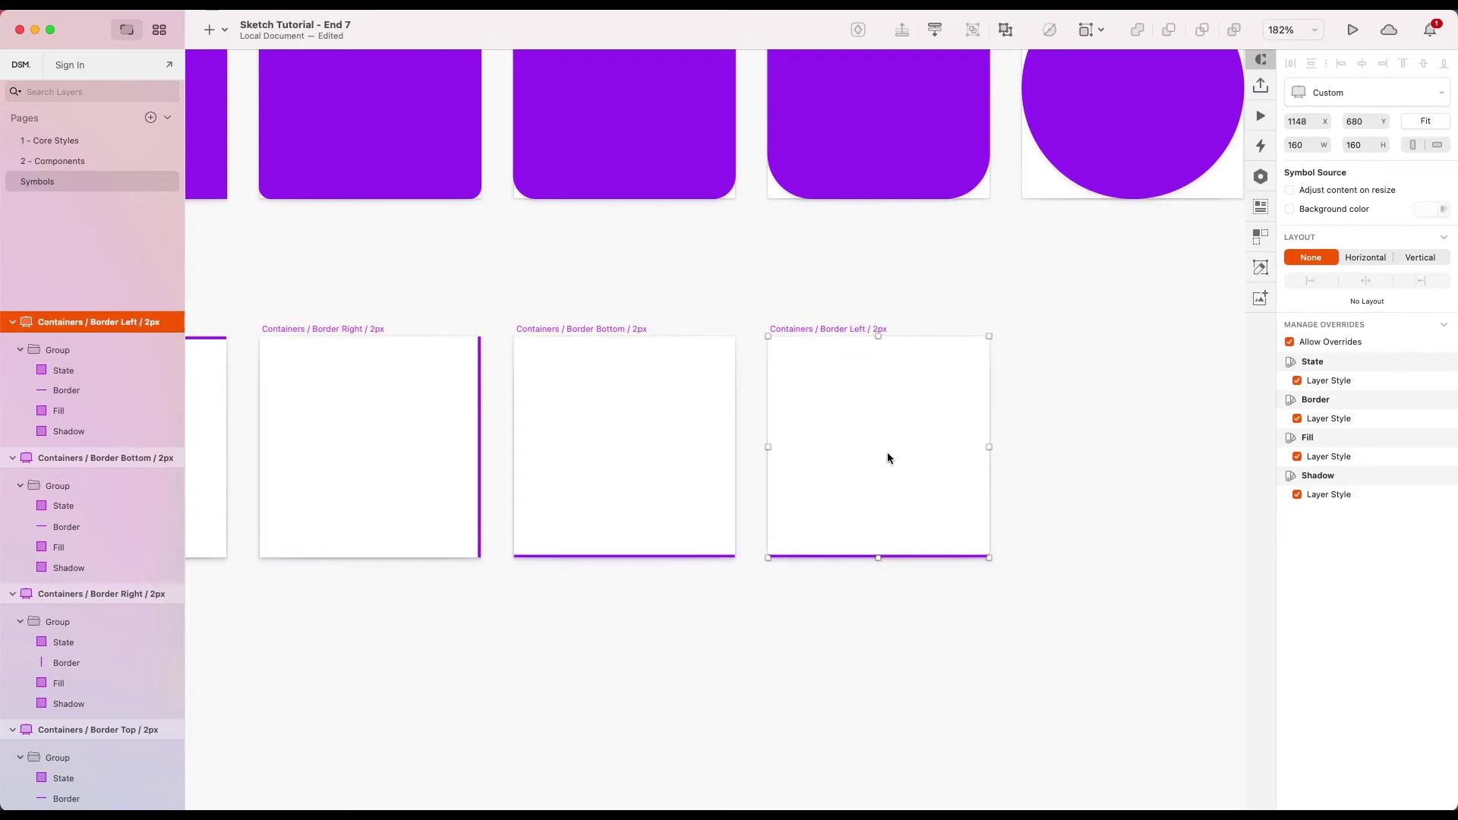
Step: Reshape the Border layer in the Border Left / 2px source into a 2 × 160 left-edge strip, unpinned from the right edge
left_click(840, 555)
left_click(106, 404)
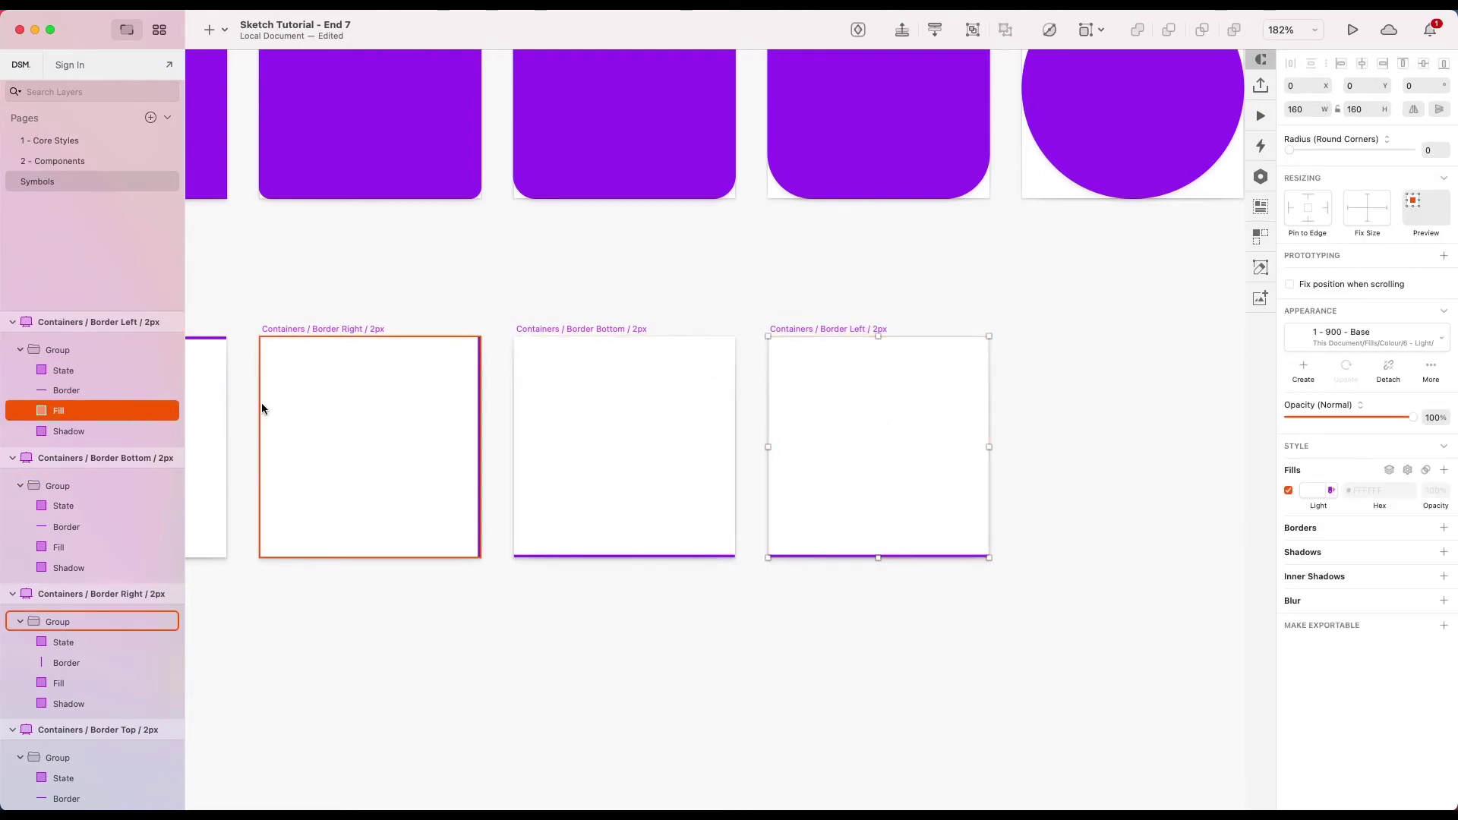
left_click(986, 556)
left_click_drag(989, 555, 770, 335)
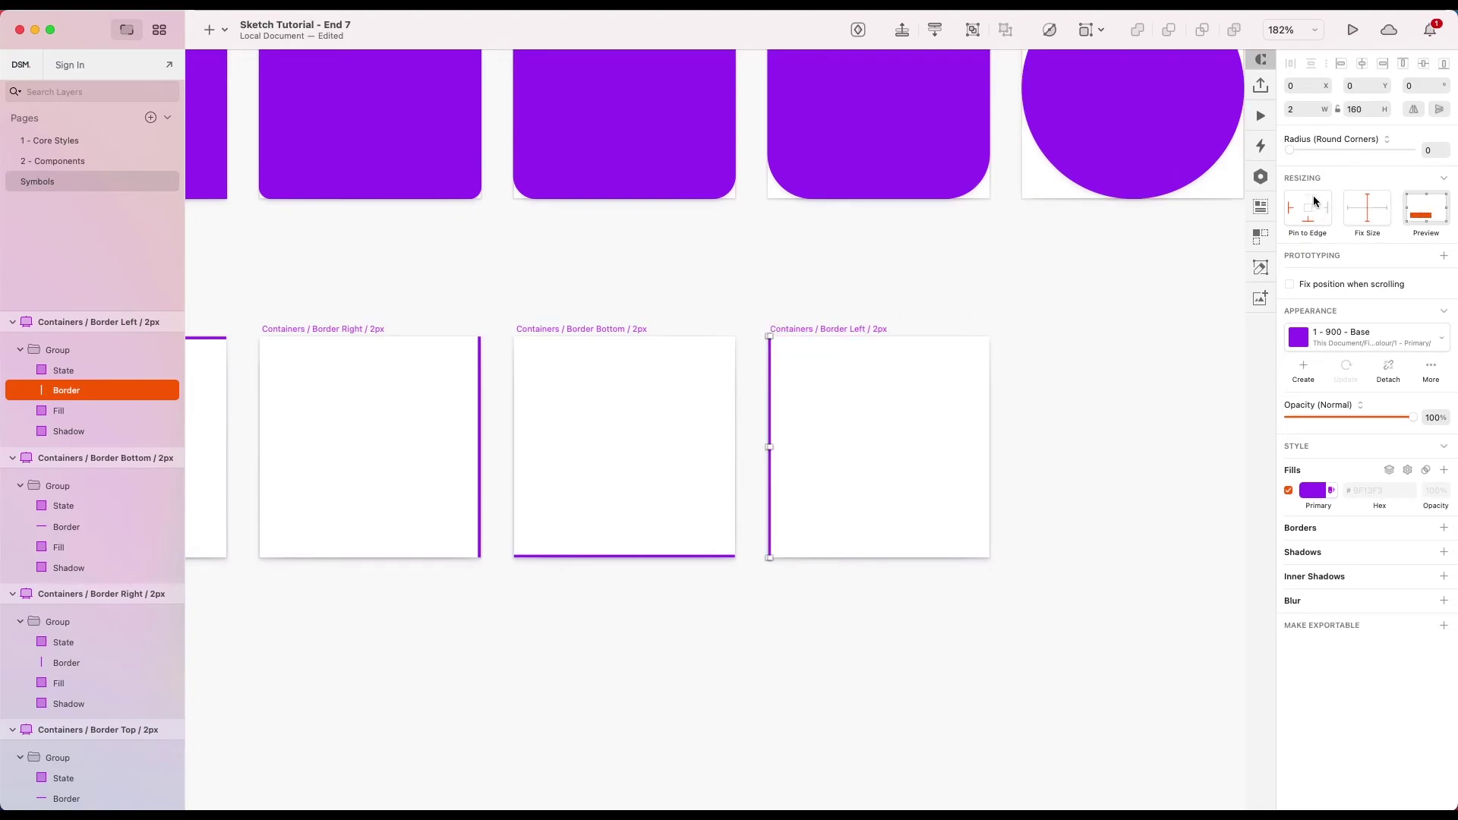
left_click(1077, 368)
Step: Duplicate the four 2px border container sources together into a second row directly below the originals
key("super+1")
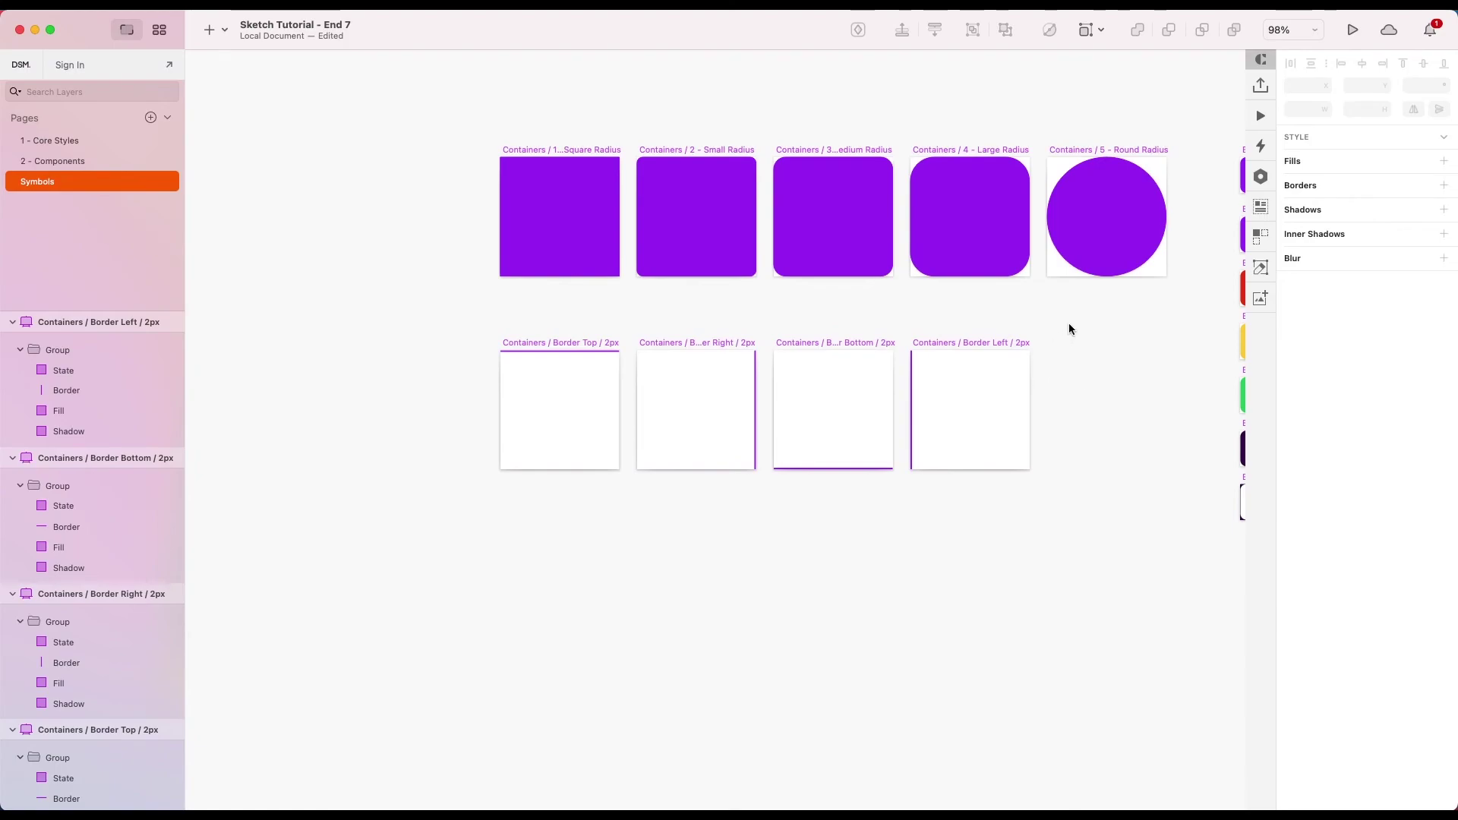
left_click_drag(1069, 325, 386, 533)
left_click_drag(571, 343, 567, 484)
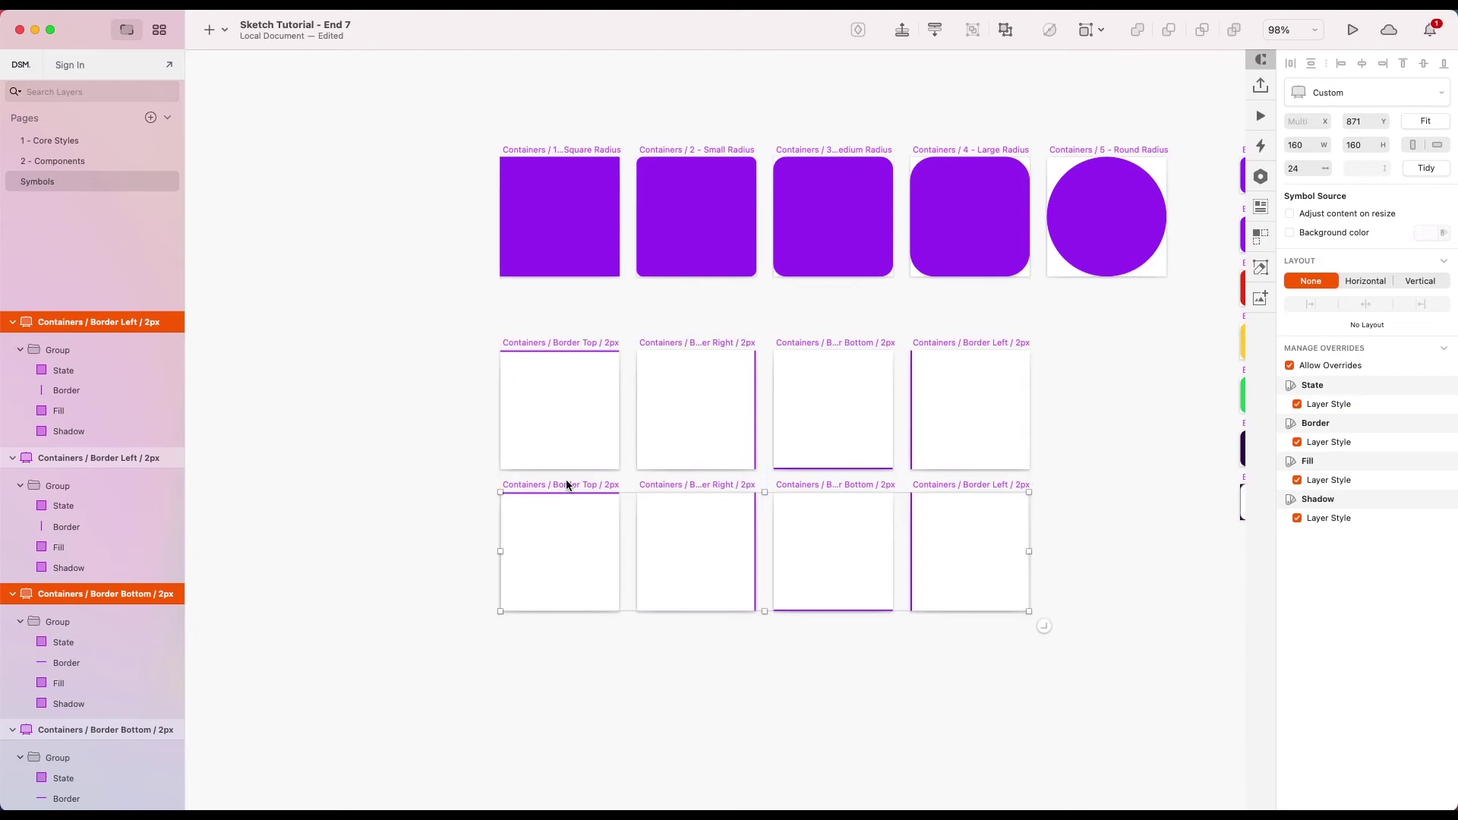
left_click(703, 674)
Step: Rename the duplicated Border Top source in the second row to Containers / Border Top / 1px
scroll(600, 466, "up", 3)
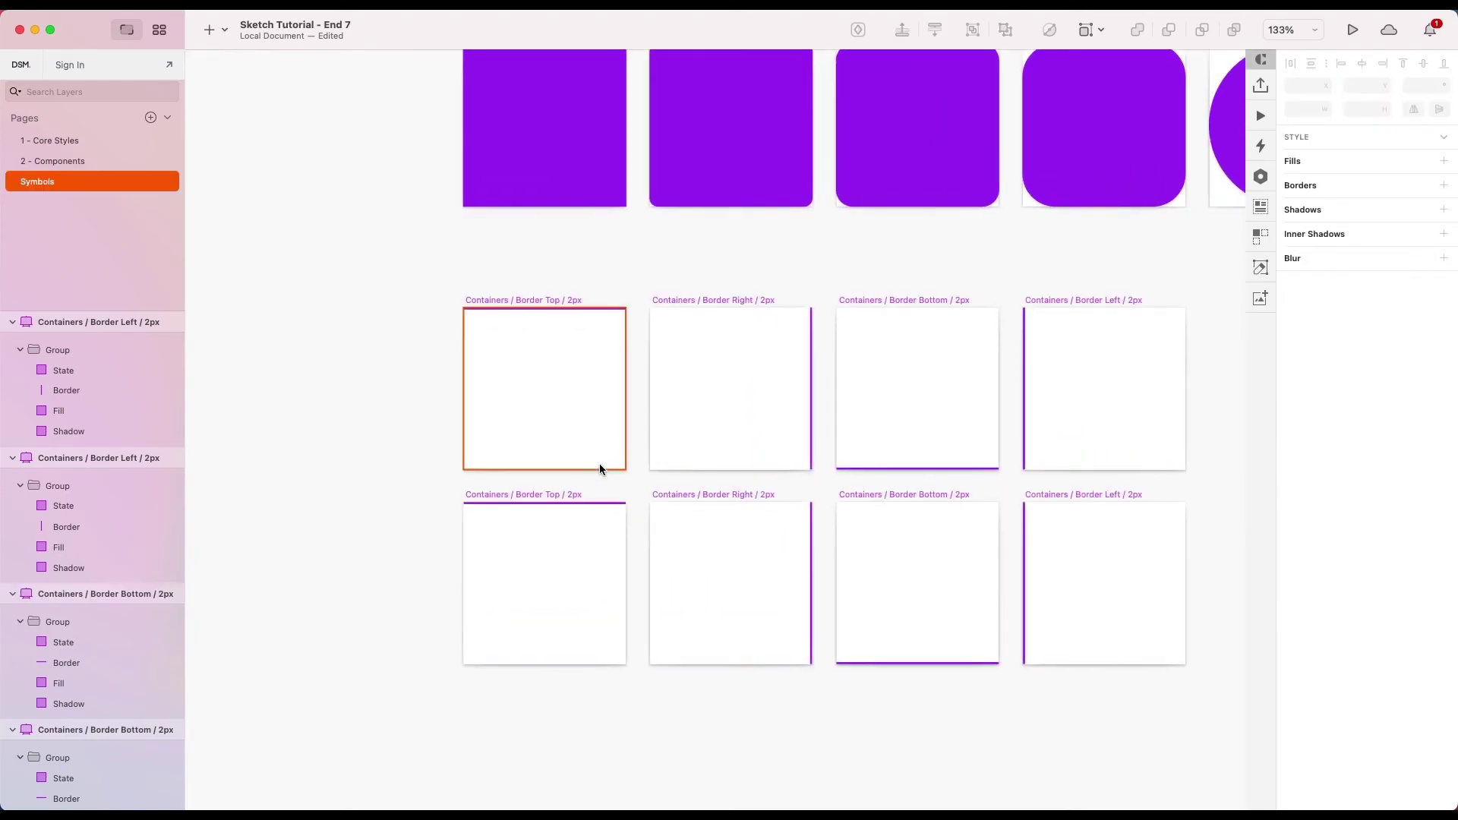
left_click(573, 502)
scroll(151, 802, "down", 1)
double_click(151, 804)
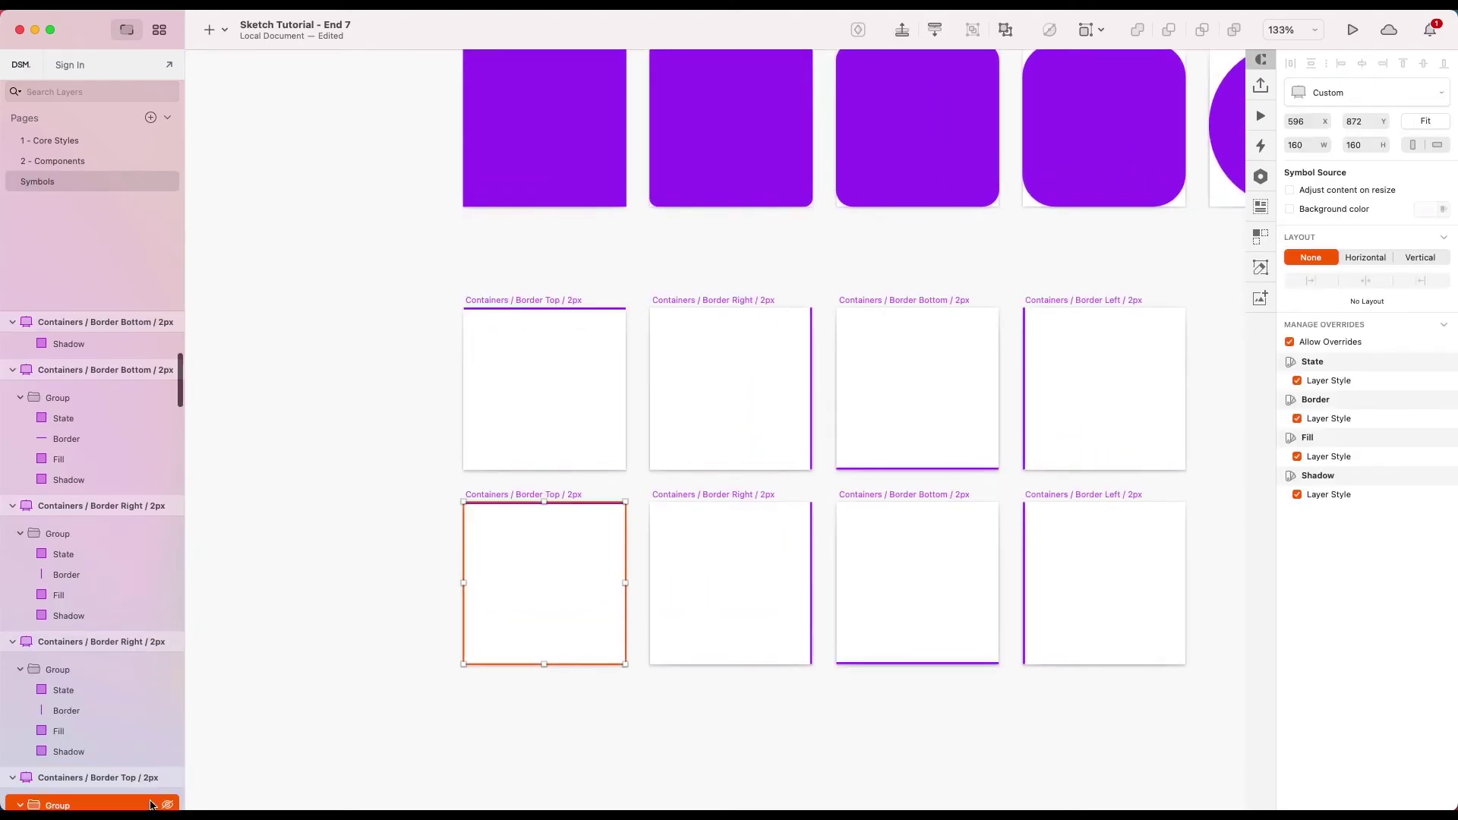
double_click(152, 782)
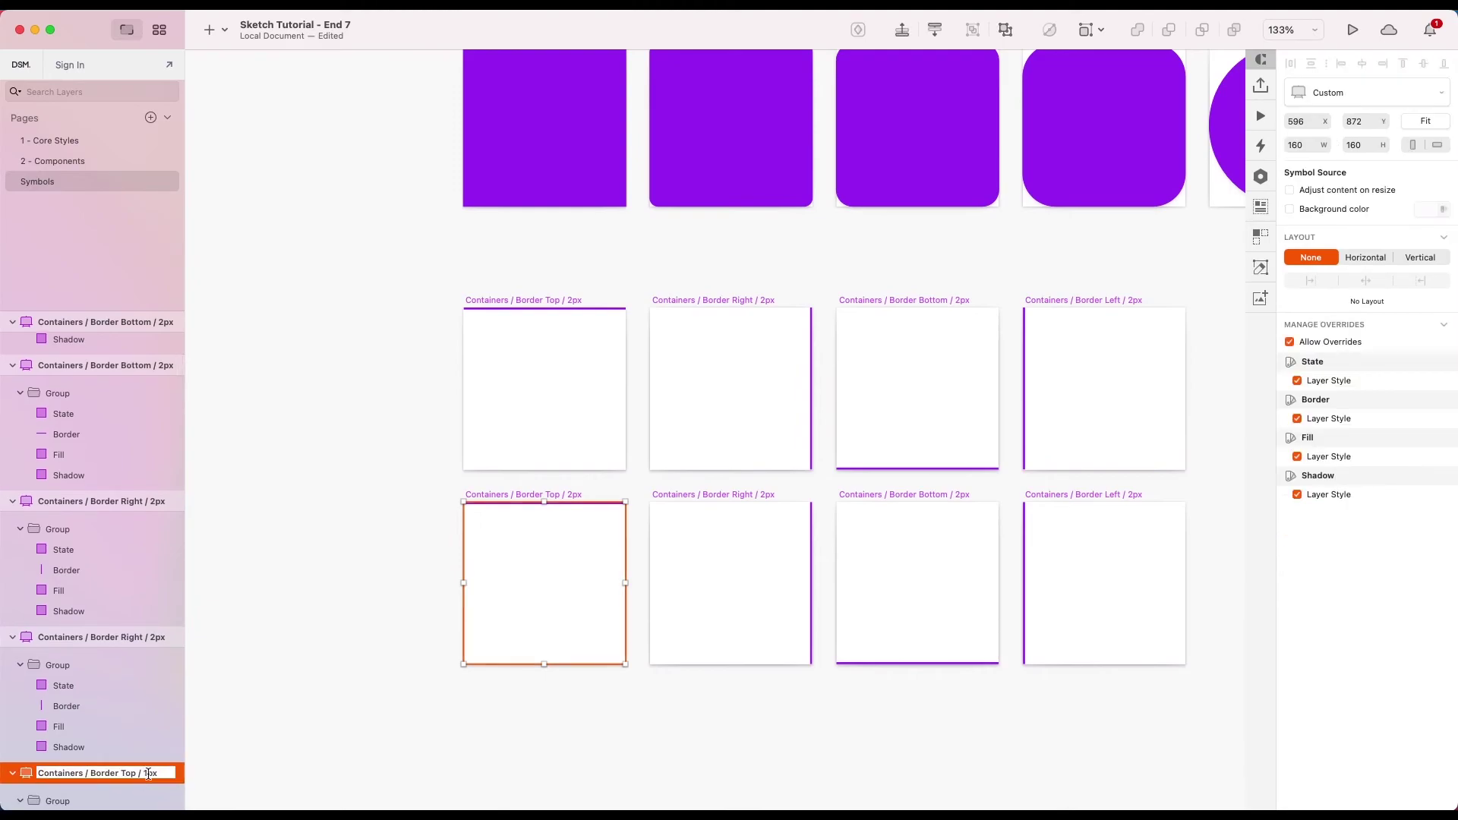
Step: Rename the duplicated Border Right source in the second row to Containers / Border Right / 1px
left_click(668, 498)
double_click(155, 503)
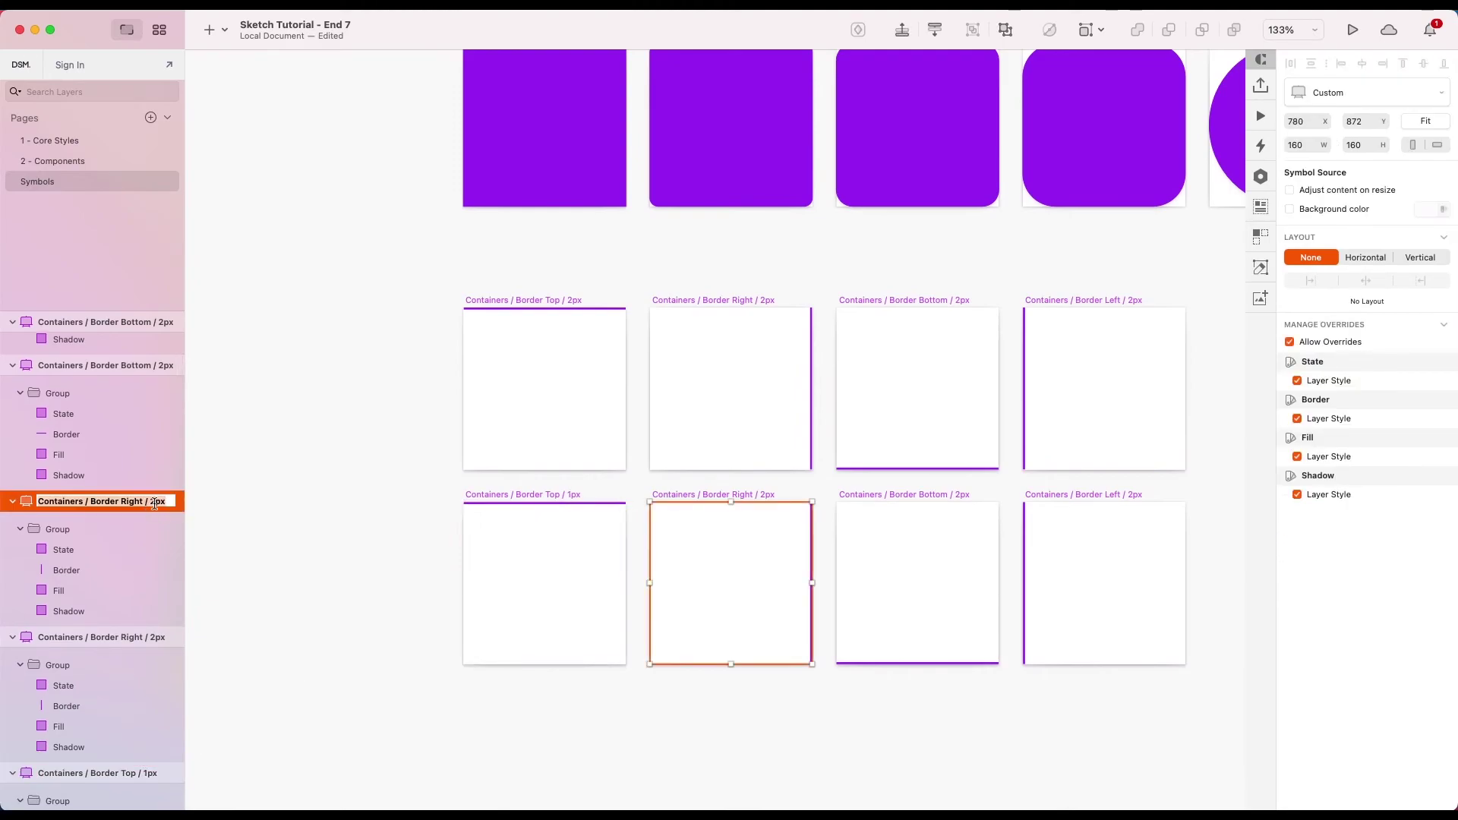
left_click(155, 503)
key("BackSpace")
type("1")
Step: Rename the duplicated Border Bottom source in the second row to Containers / Border Bottom / 1px
left_click(854, 493)
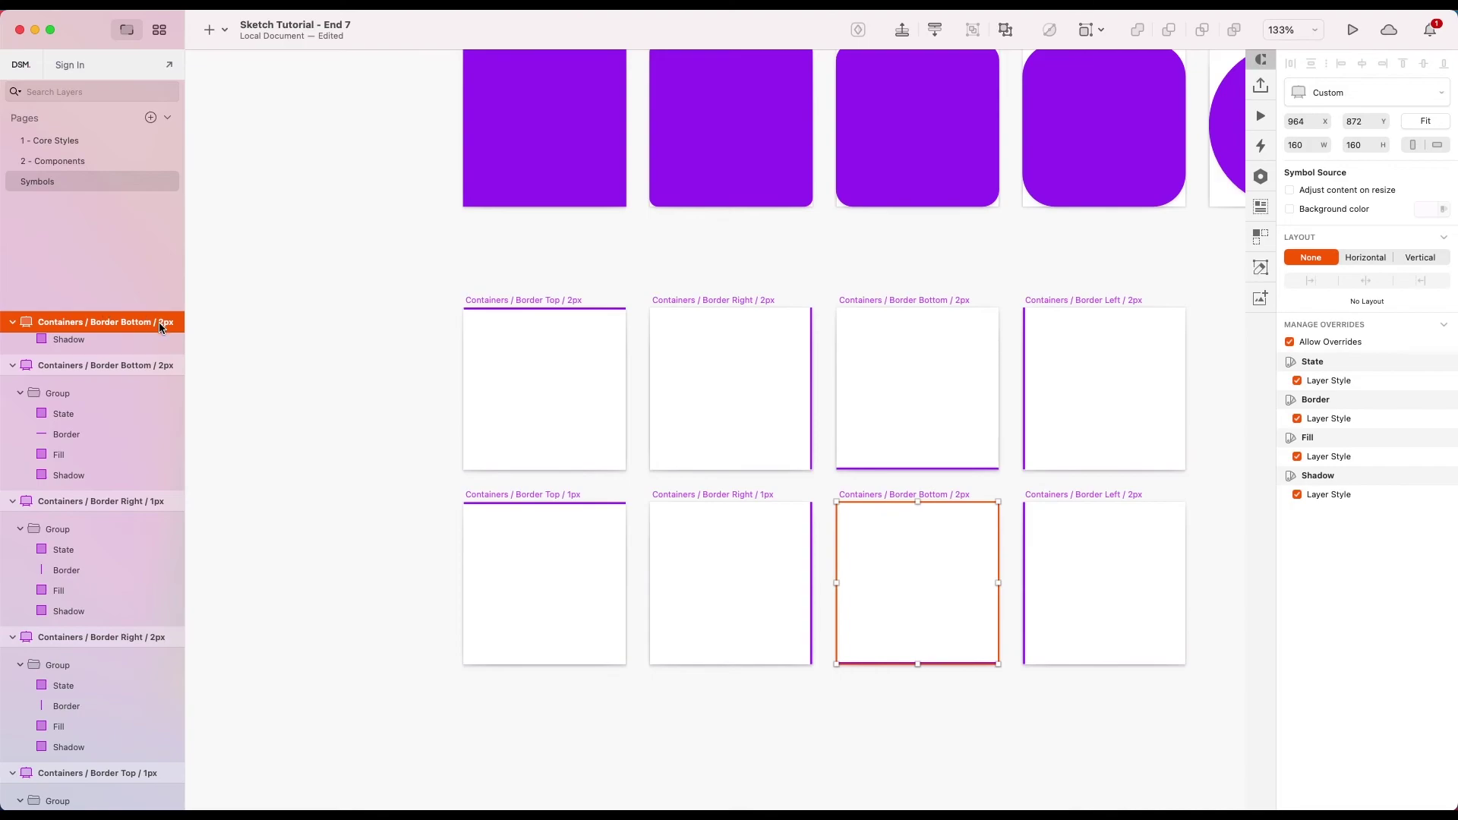
double_click(159, 325)
left_click(162, 323)
key("BackSpace")
type("1")
Step: Rename the duplicated Border Left source in the second row to Containers / Border Left / 1px
left_click(1045, 492)
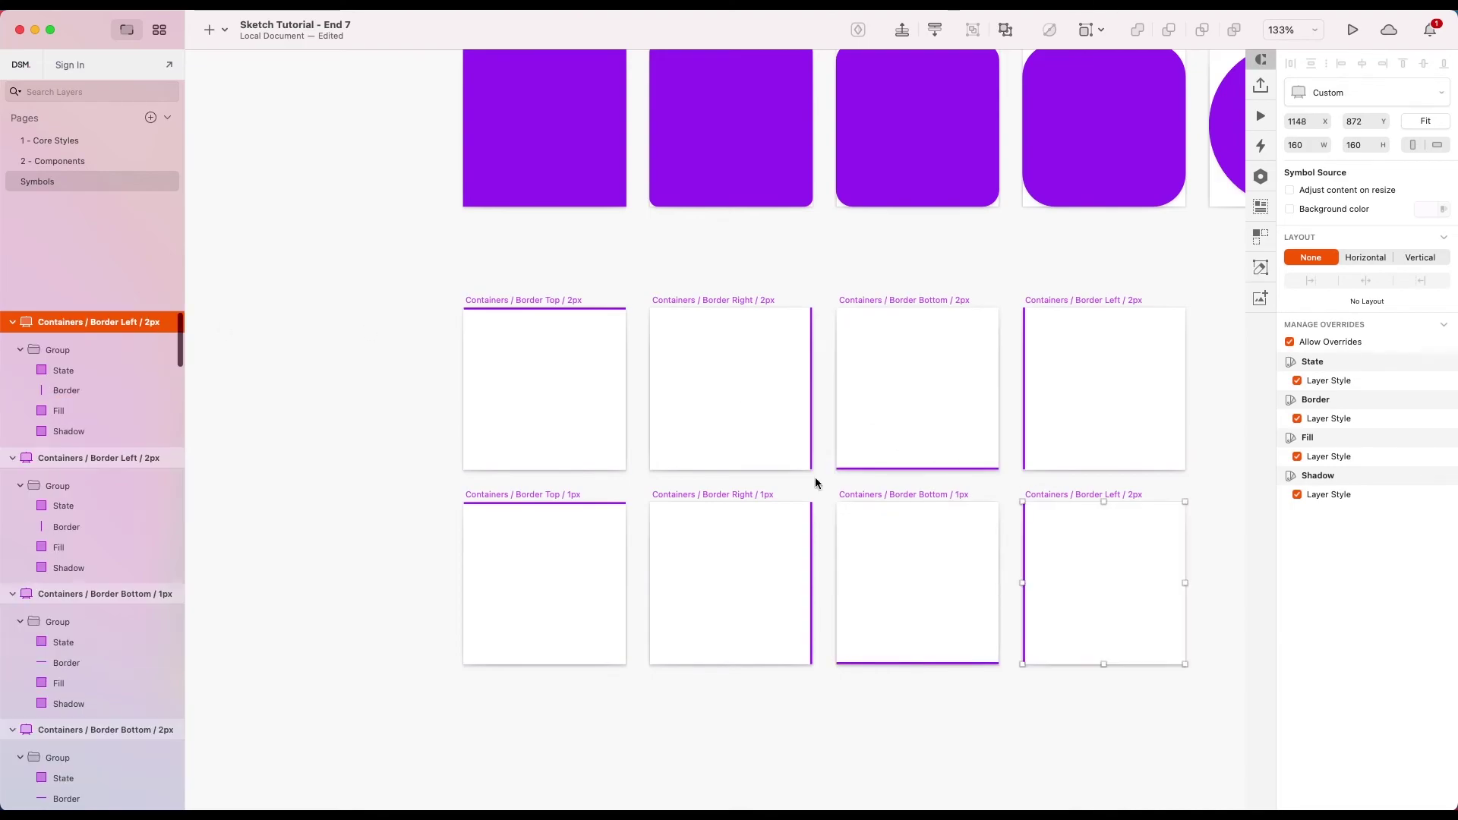
double_click(153, 322)
left_click(151, 324)
key("BackSpace")
type("1")
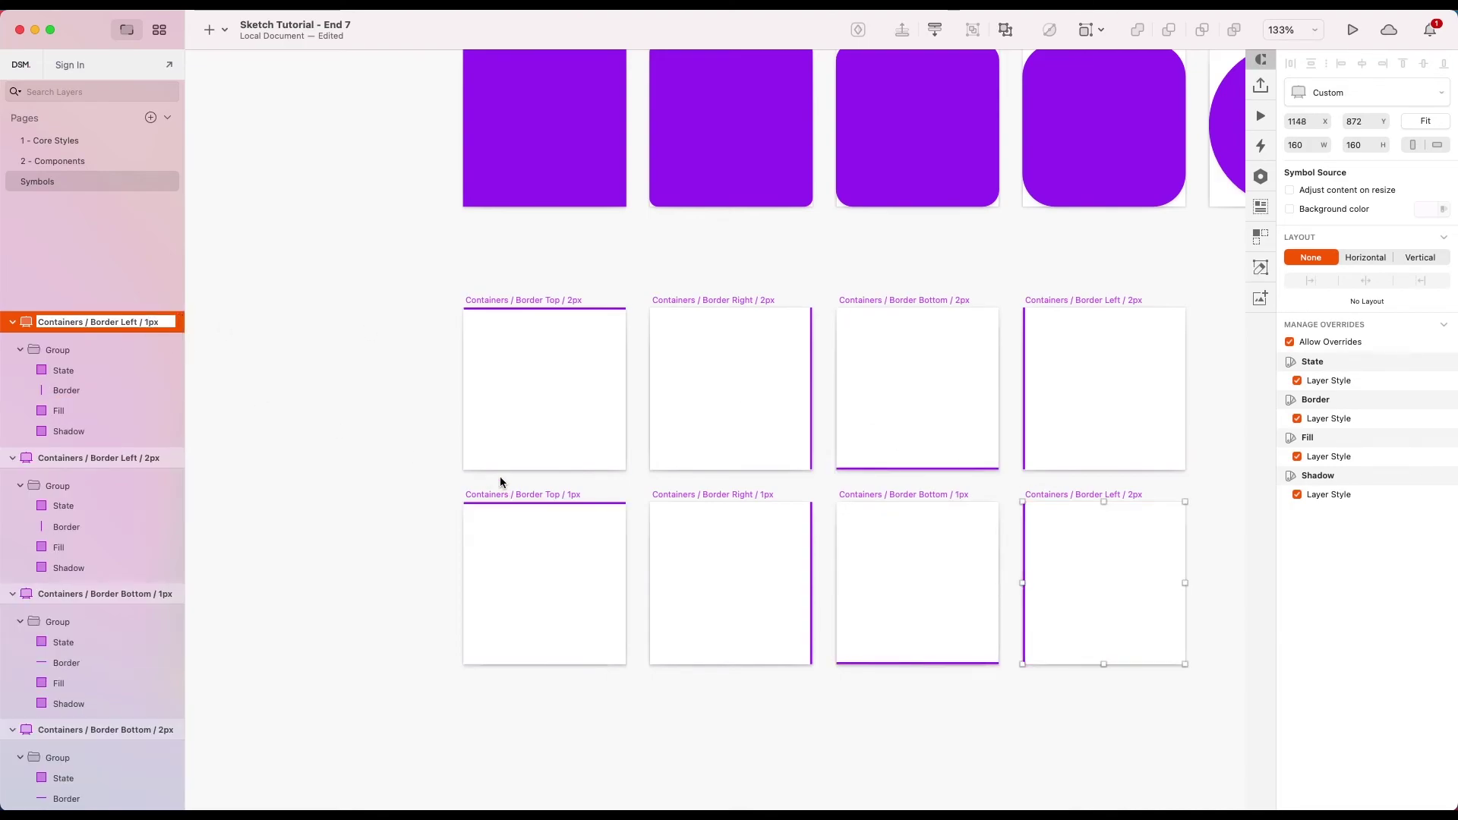
key("Return")
Step: Reduce the Border layer in the Containers / Border Top / 1px source to 1 px high, keeping it on the top edge
left_click(531, 495)
scroll(147, 732, "down", 3)
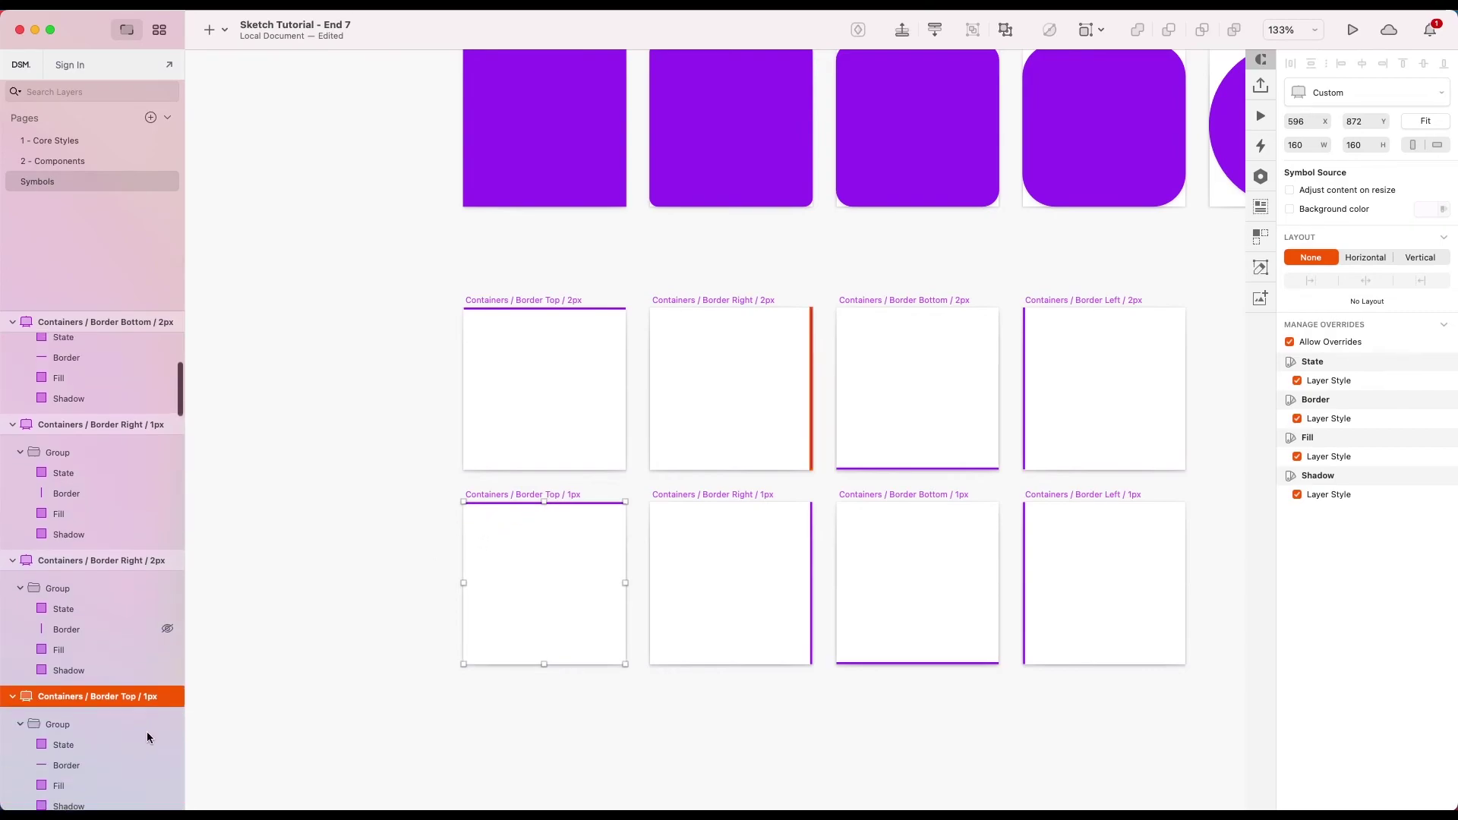
left_click(72, 761)
scroll(589, 458, "up", 5)
scroll(589, 459, "up", 4)
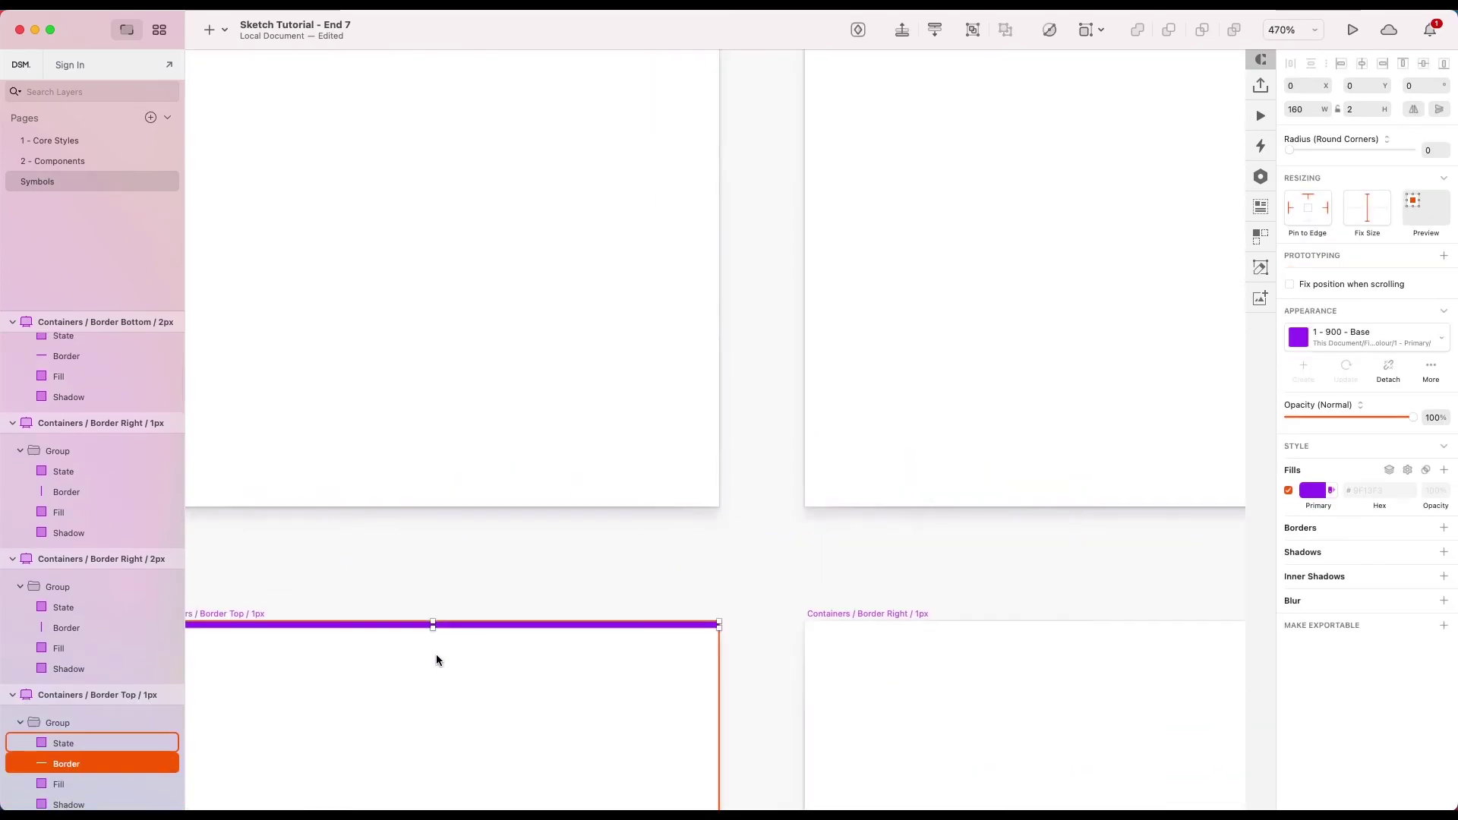
left_click_drag(435, 626, 435, 622)
Step: Reduce the Border layer in the Containers / Border Right / 1px source to 1 px wide, keeping it on the right edge
left_click(869, 614)
scroll(869, 615, "down", 3)
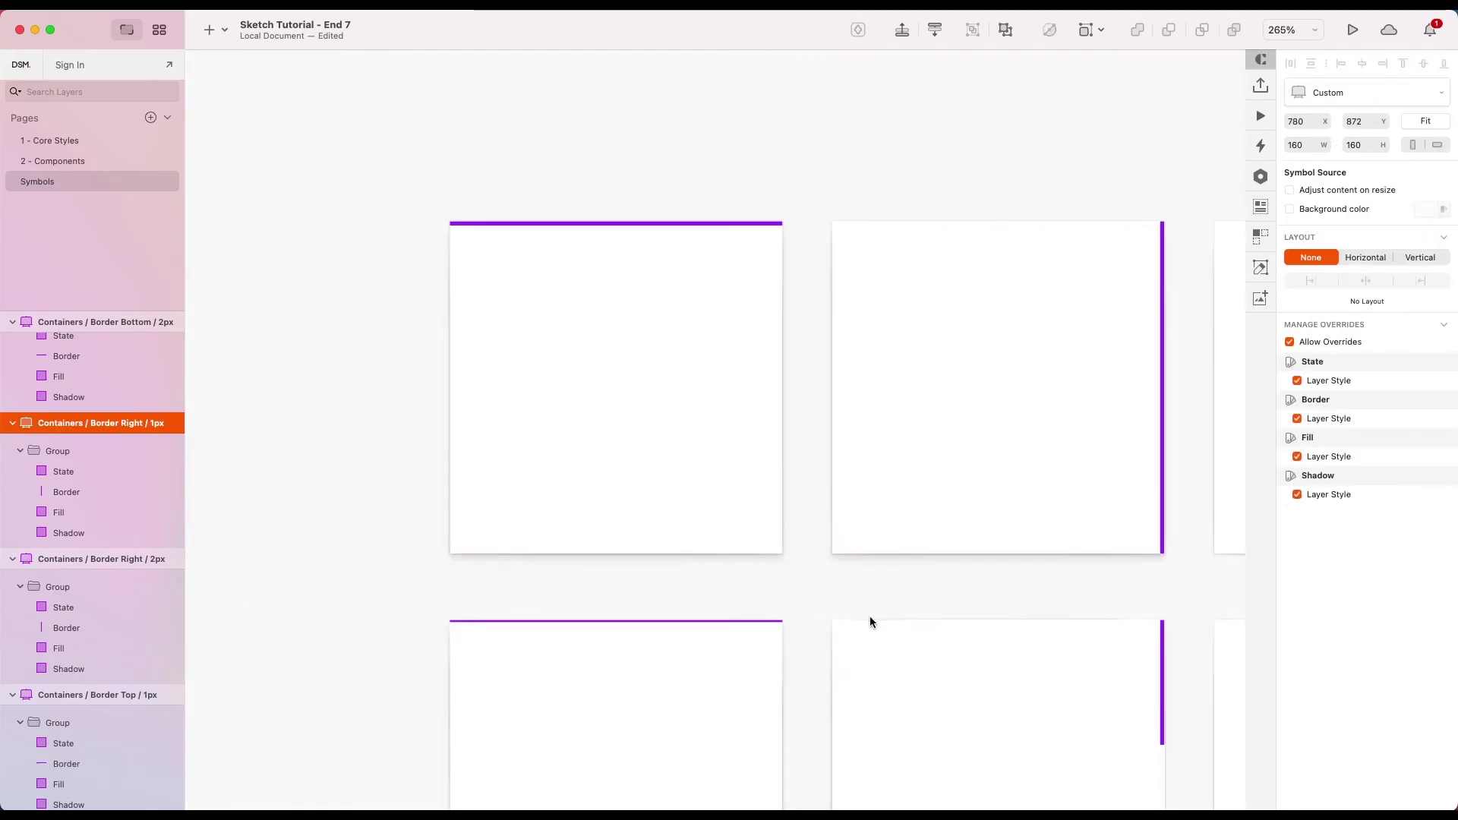
scroll(868, 617, "right", 4)
scroll(552, 458, "up", 4)
left_click(778, 492)
left_click_drag(775, 507, 779, 509)
Step: Reduce the Border layer in the Containers / Border Bottom / 1px source to 1 px high, keeping it on the bottom edge
scroll(779, 510, "right", 5)
left_click(536, 171)
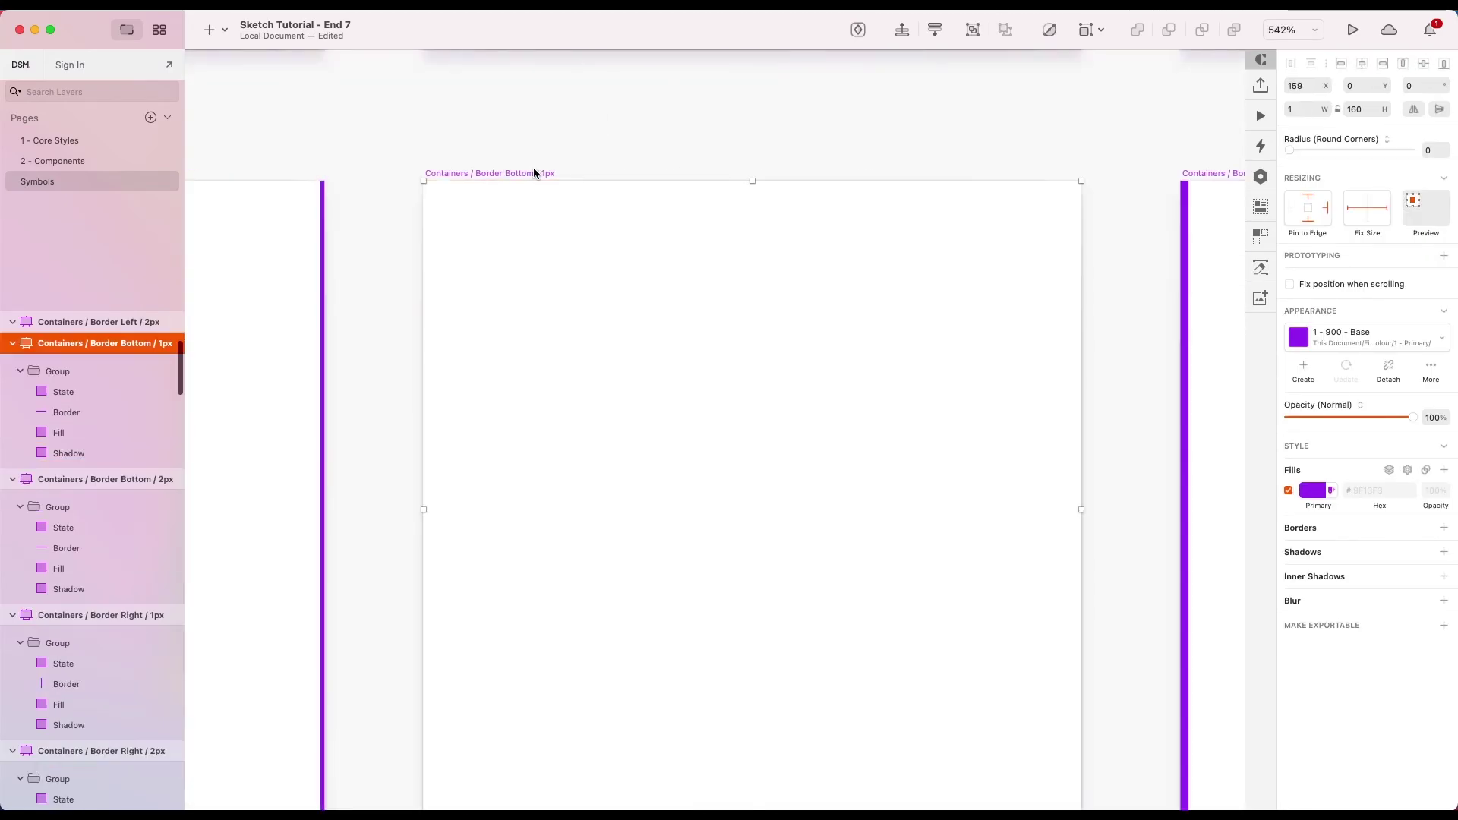
scroll(536, 170, "down", 3)
left_click(48, 411)
left_click_drag(762, 605, 761, 609)
Step: Reduce the Border layer in the Containers / Border Left / 1px source to 1 px wide, keeping it on the left edge
scroll(762, 609, "right", 5)
scroll(762, 609, "up", 3)
left_click(536, 190)
left_click(145, 395)
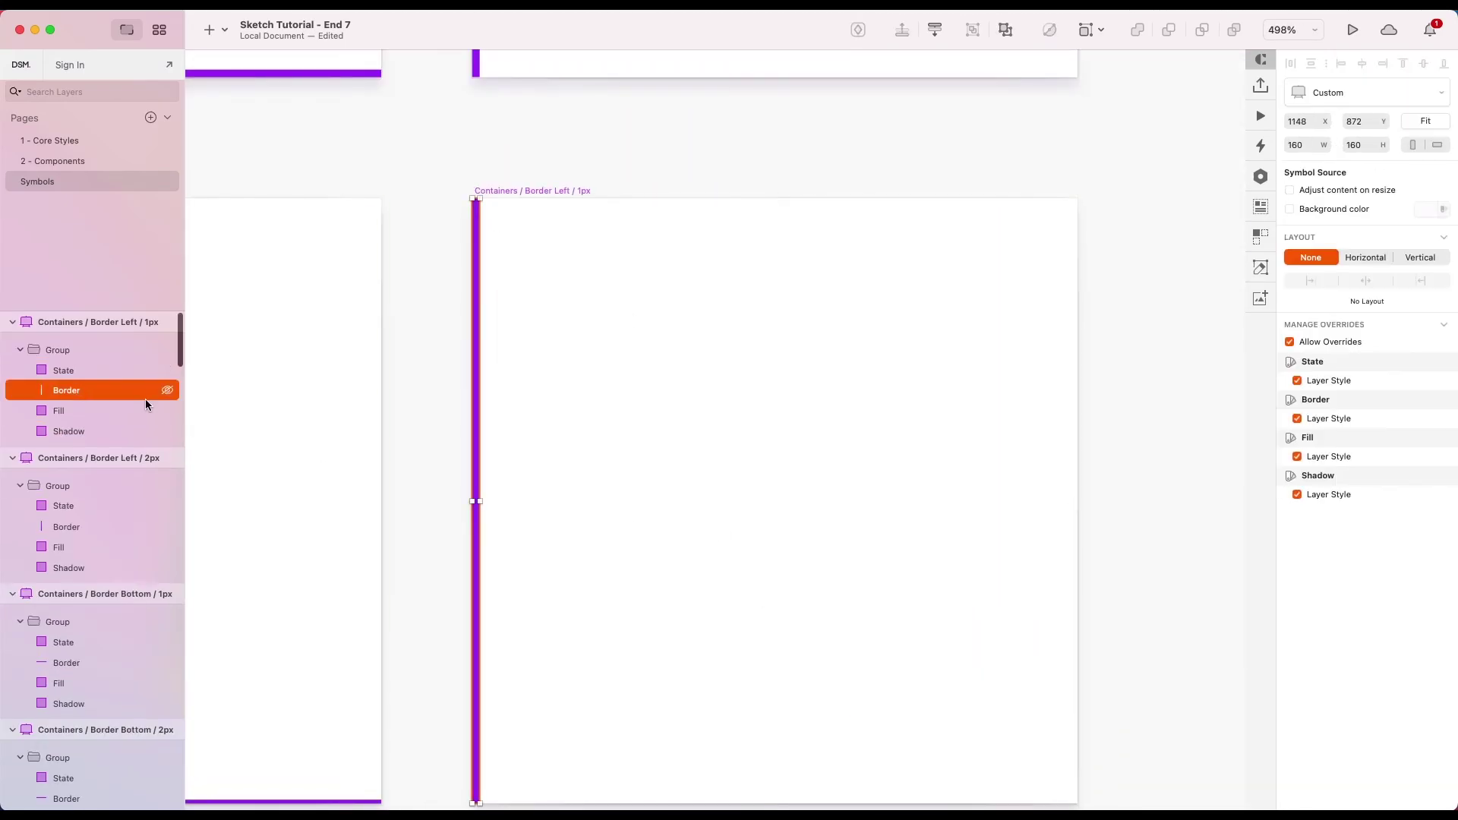
left_click_drag(480, 502, 475, 502)
scroll(475, 502, "down", 6)
scroll(475, 502, "left", 6)
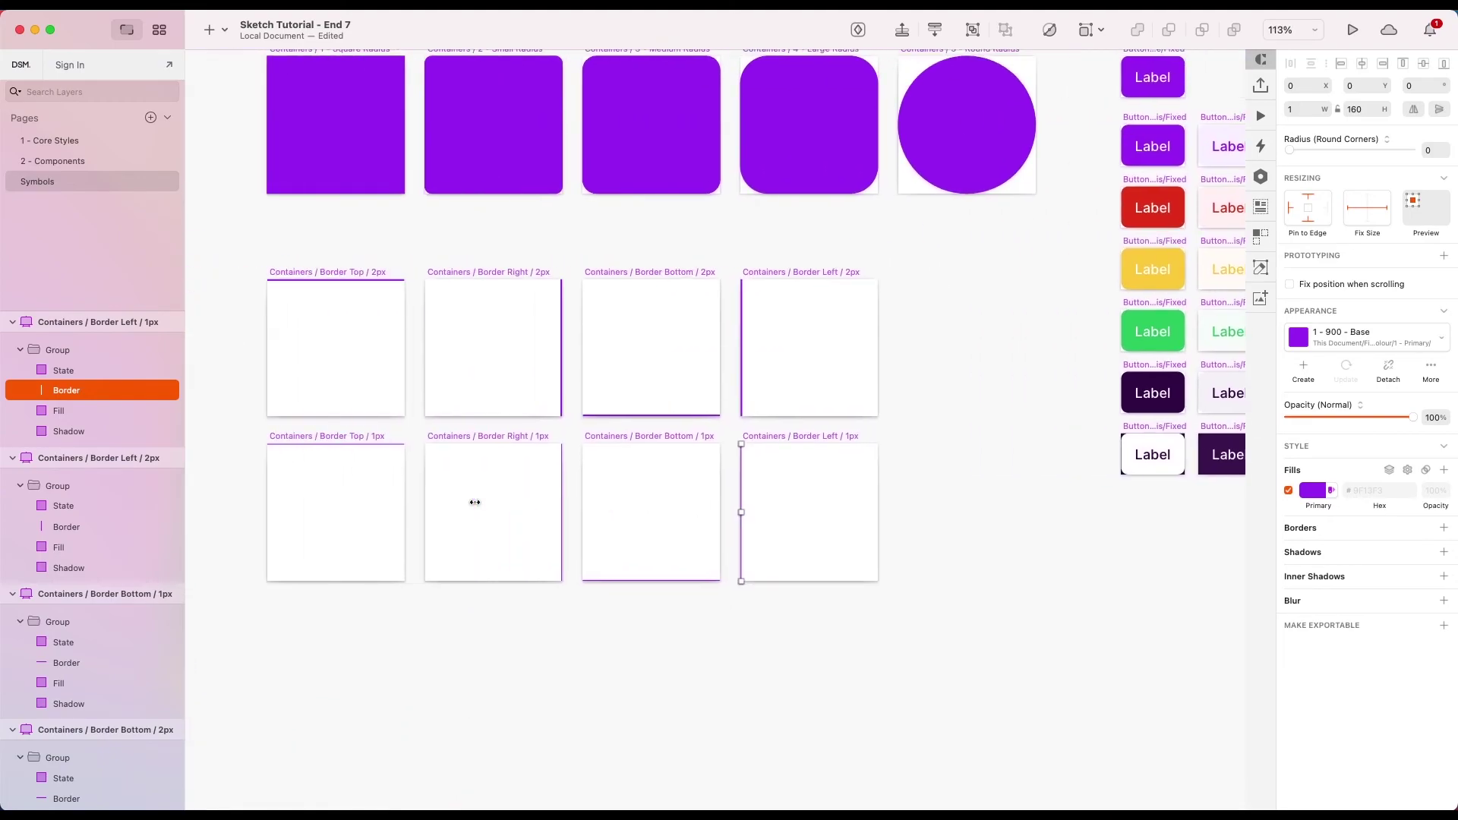
scroll(601, 487, "right", 2)
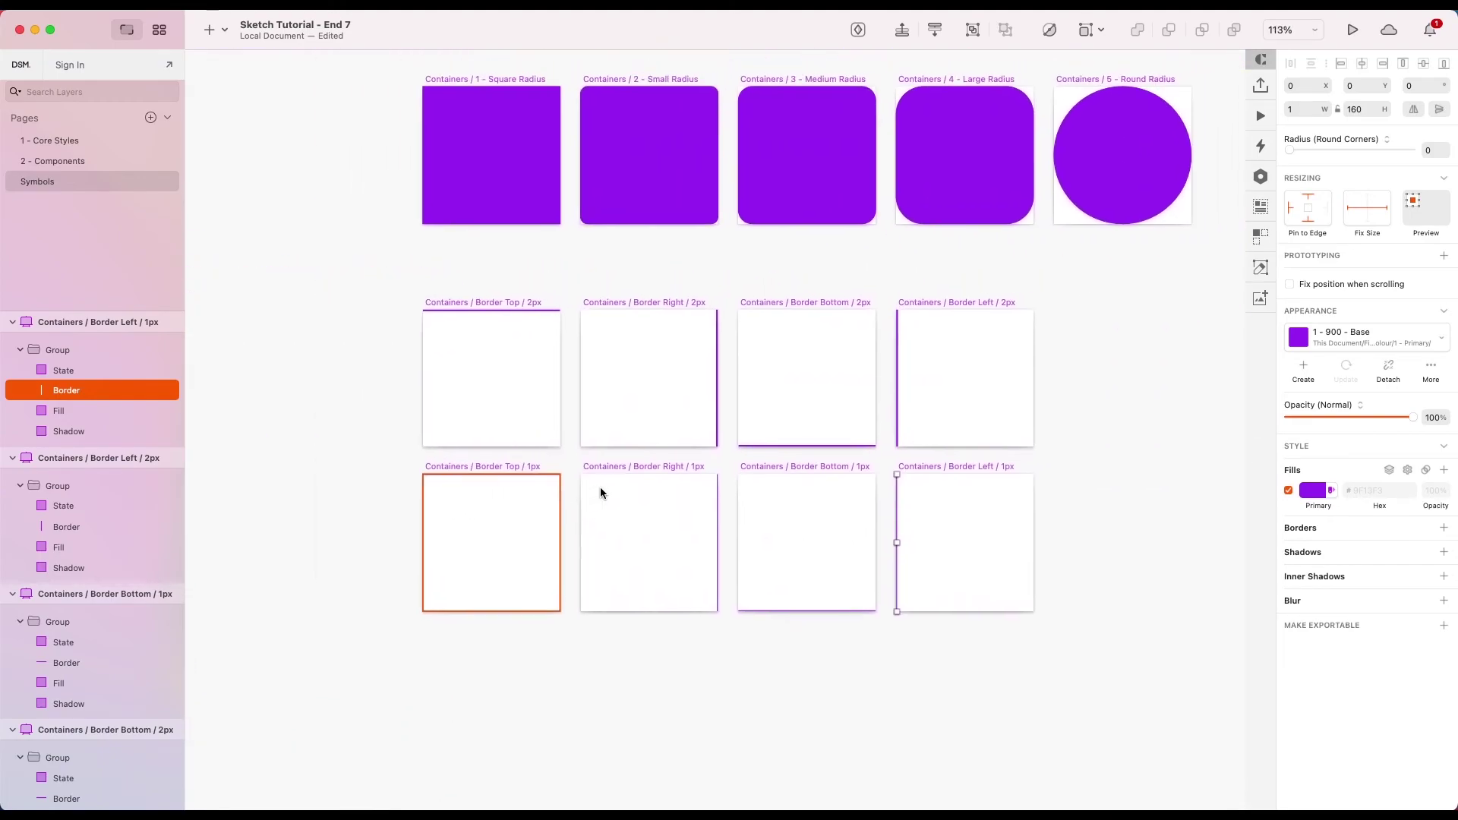
left_click(1065, 563)
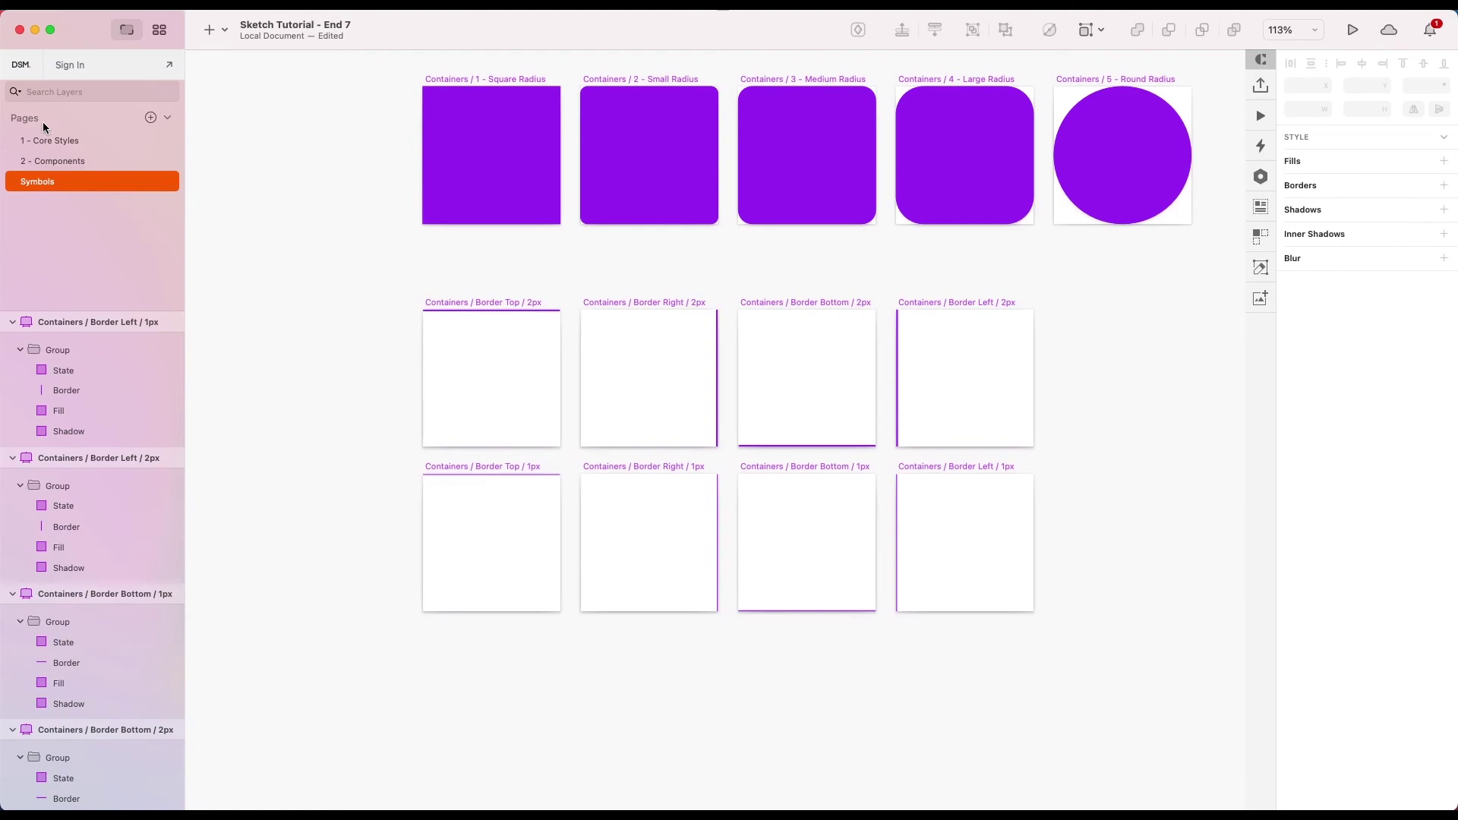
Step: Duplicate the Forms/Sign Up symbol source beside the original and name the copy Forms/Sign Up 2
left_click_drag(55, 143, 64, 152)
scroll(1103, 475, "down", 3)
scroll(1102, 476, "right", 15)
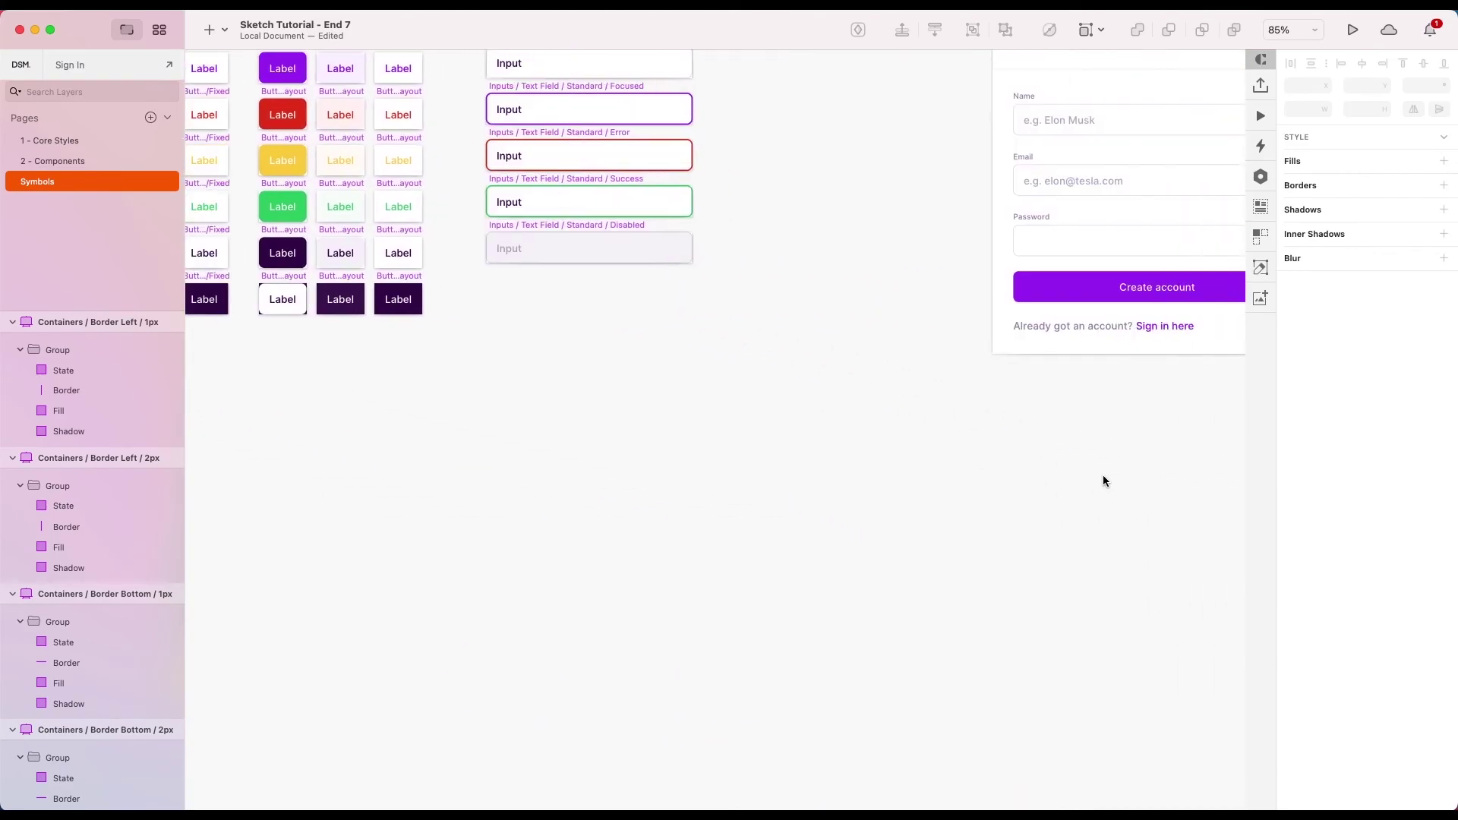
scroll(1103, 475, "down", 3)
scroll(1103, 476, "up", 2)
scroll(1103, 475, "right", 5)
scroll(854, 304, "up", 3)
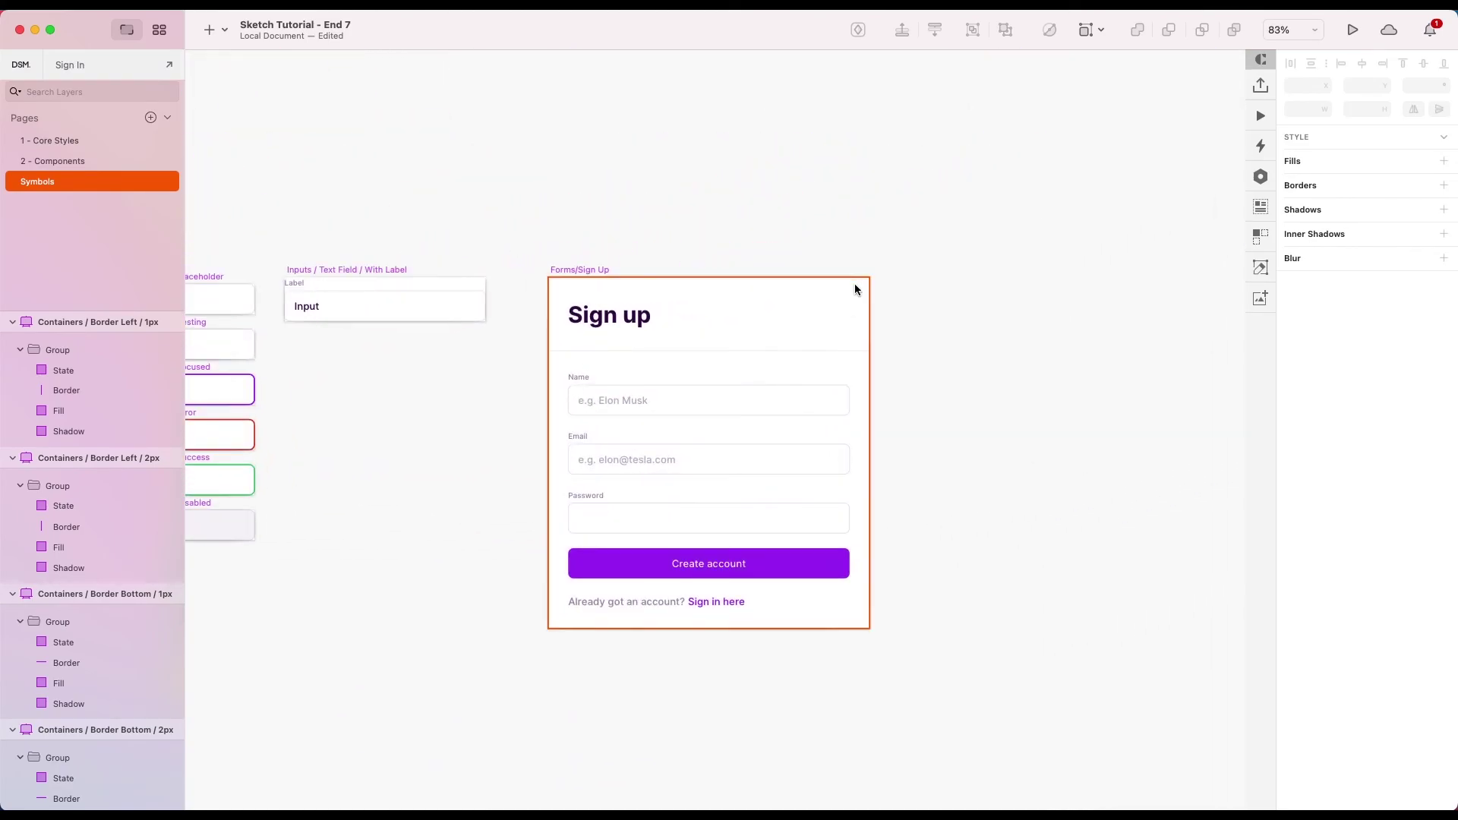
scroll(855, 286, "right", 3)
left_click_drag(517, 240, 867, 249)
double_click(98, 800)
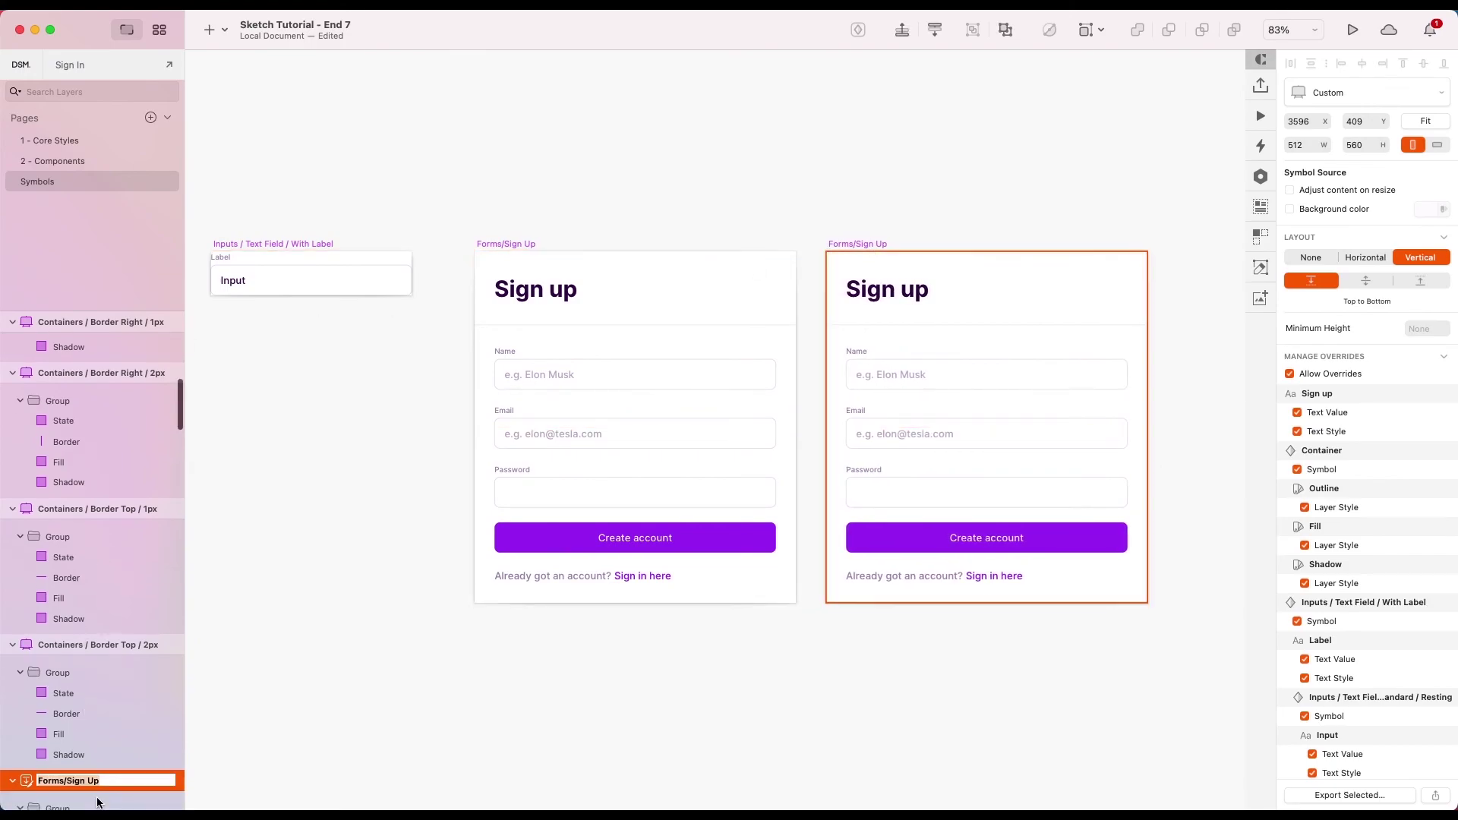
left_click(645, 671)
Step: Swap the header container in Forms/Sign Up 2 for this document's Containers / Border Bottom / 1px symbol
scroll(933, 315, "up", 3)
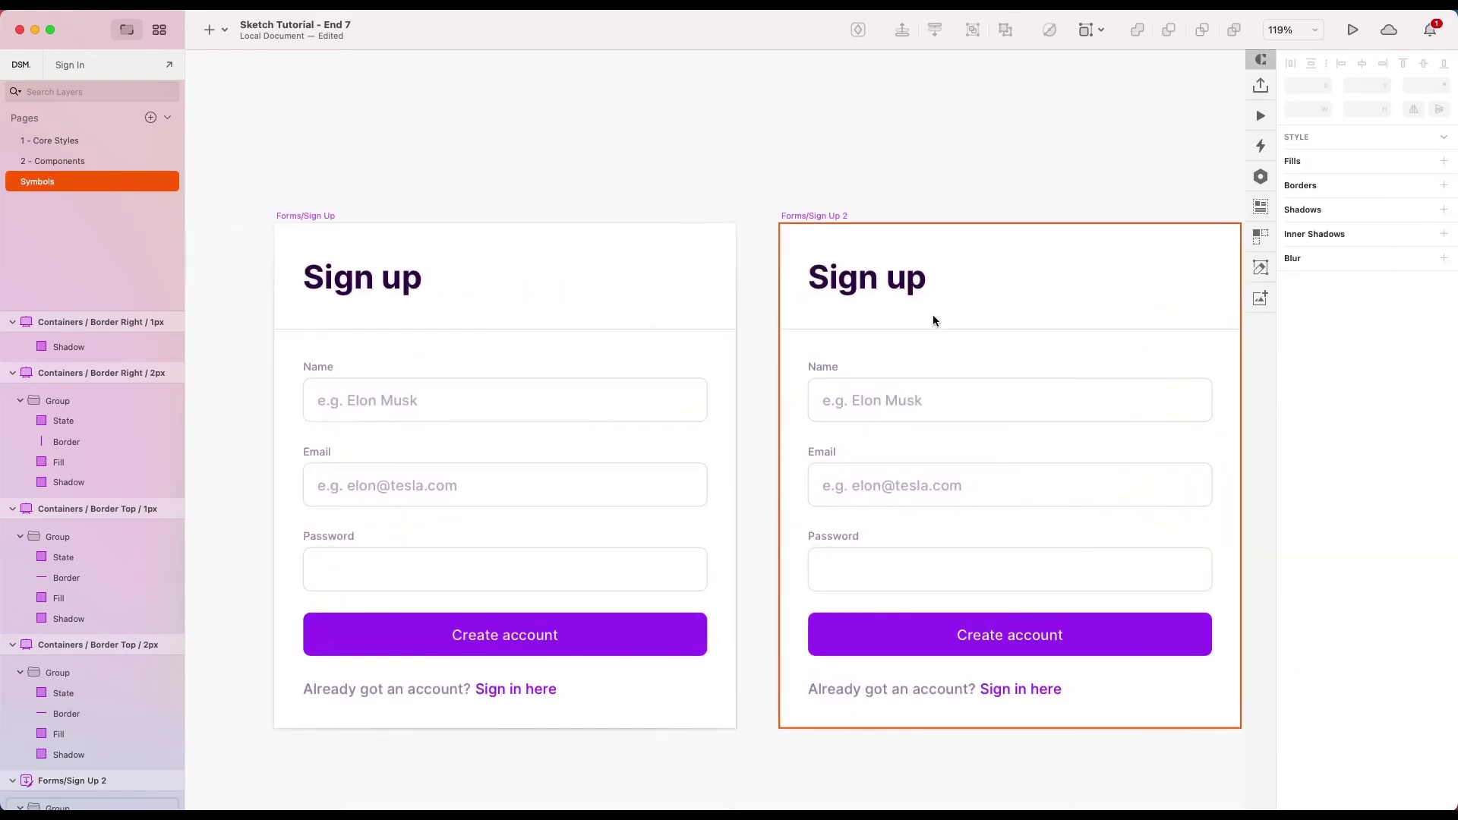
scroll(933, 315, "right", 3)
left_click(895, 322, "super")
scroll(894, 328, "right", 2)
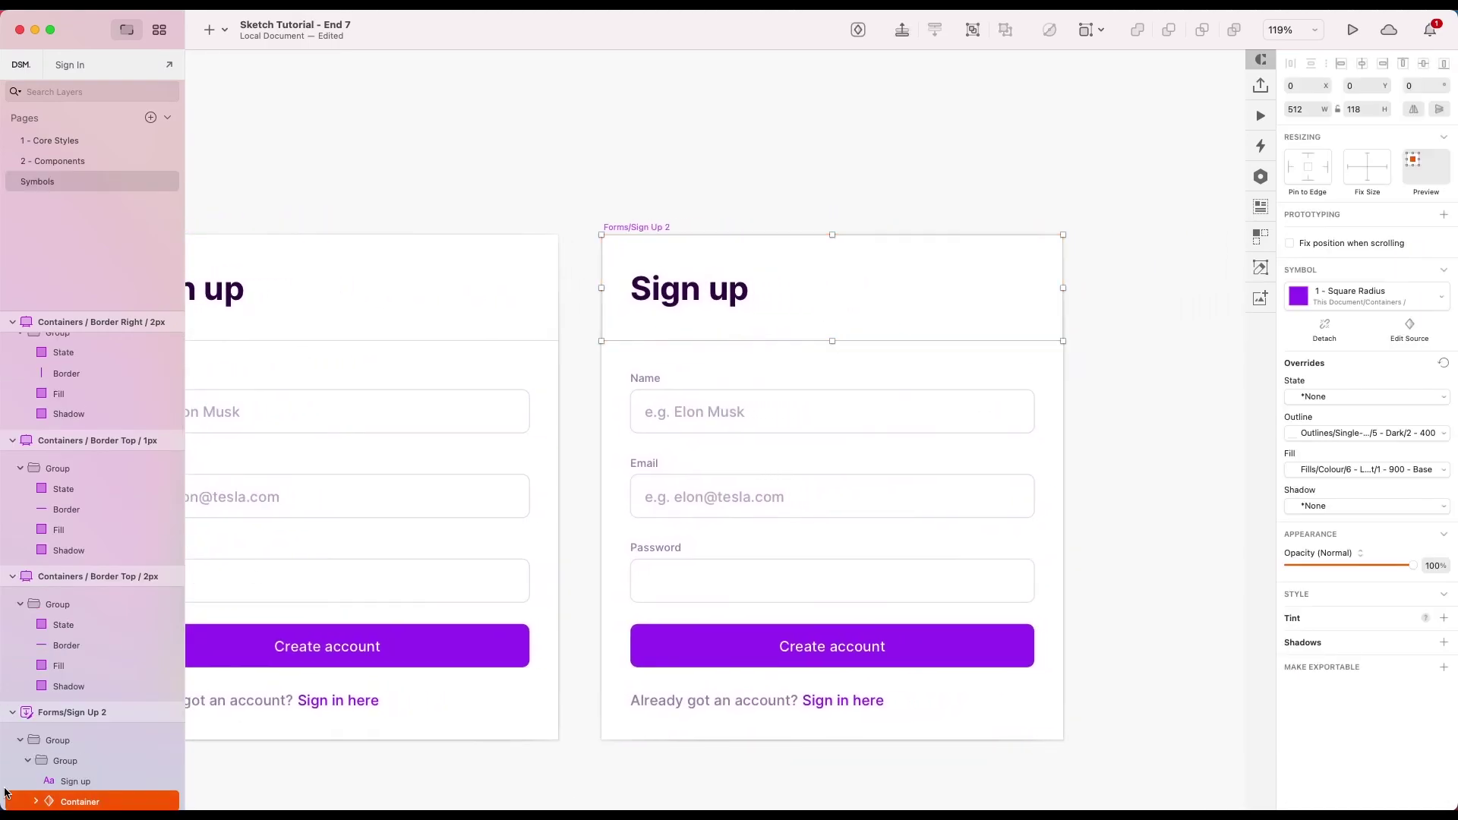
scroll(76, 760, "down", 1)
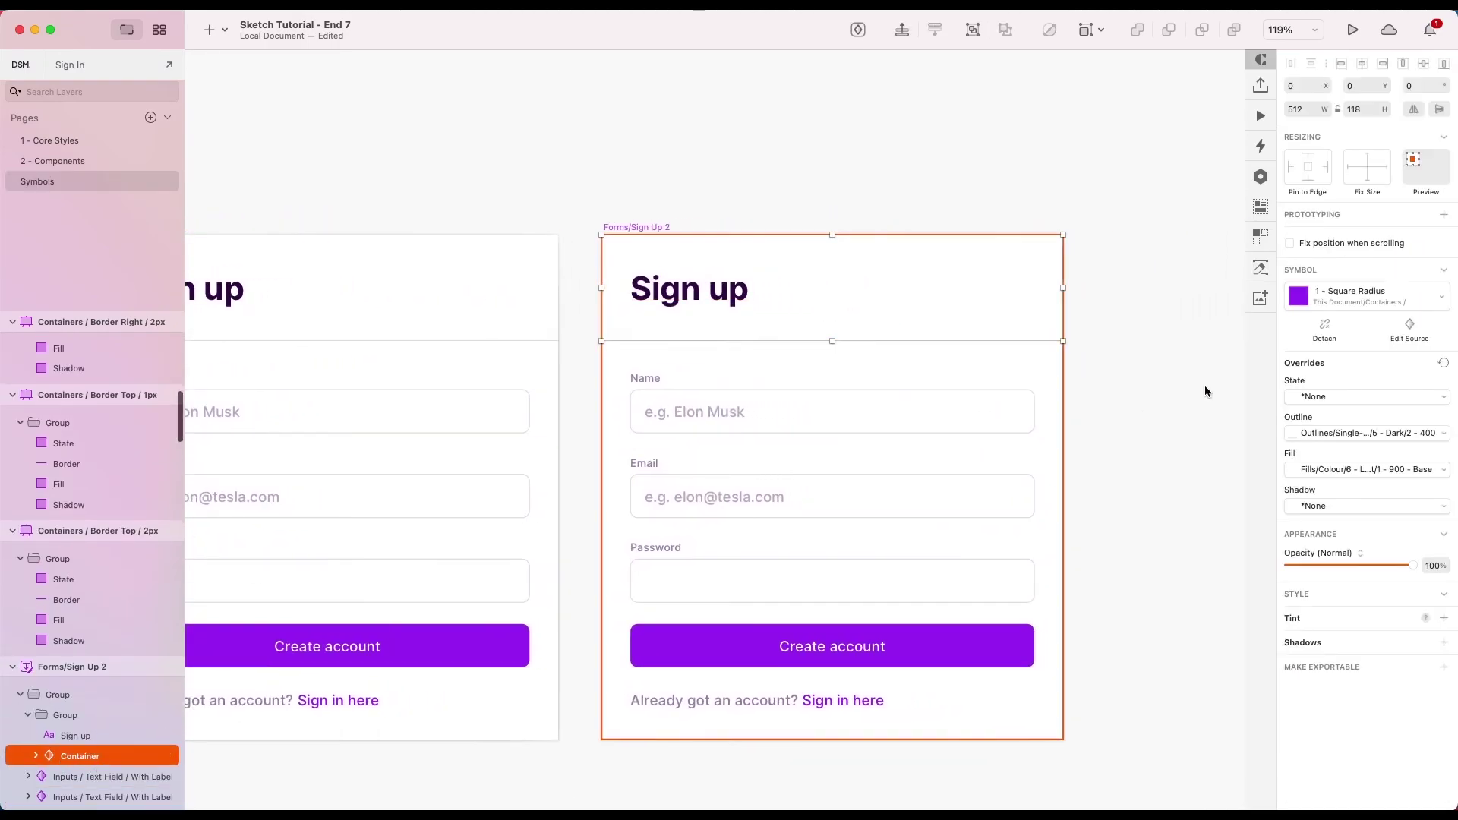
left_click(1369, 303)
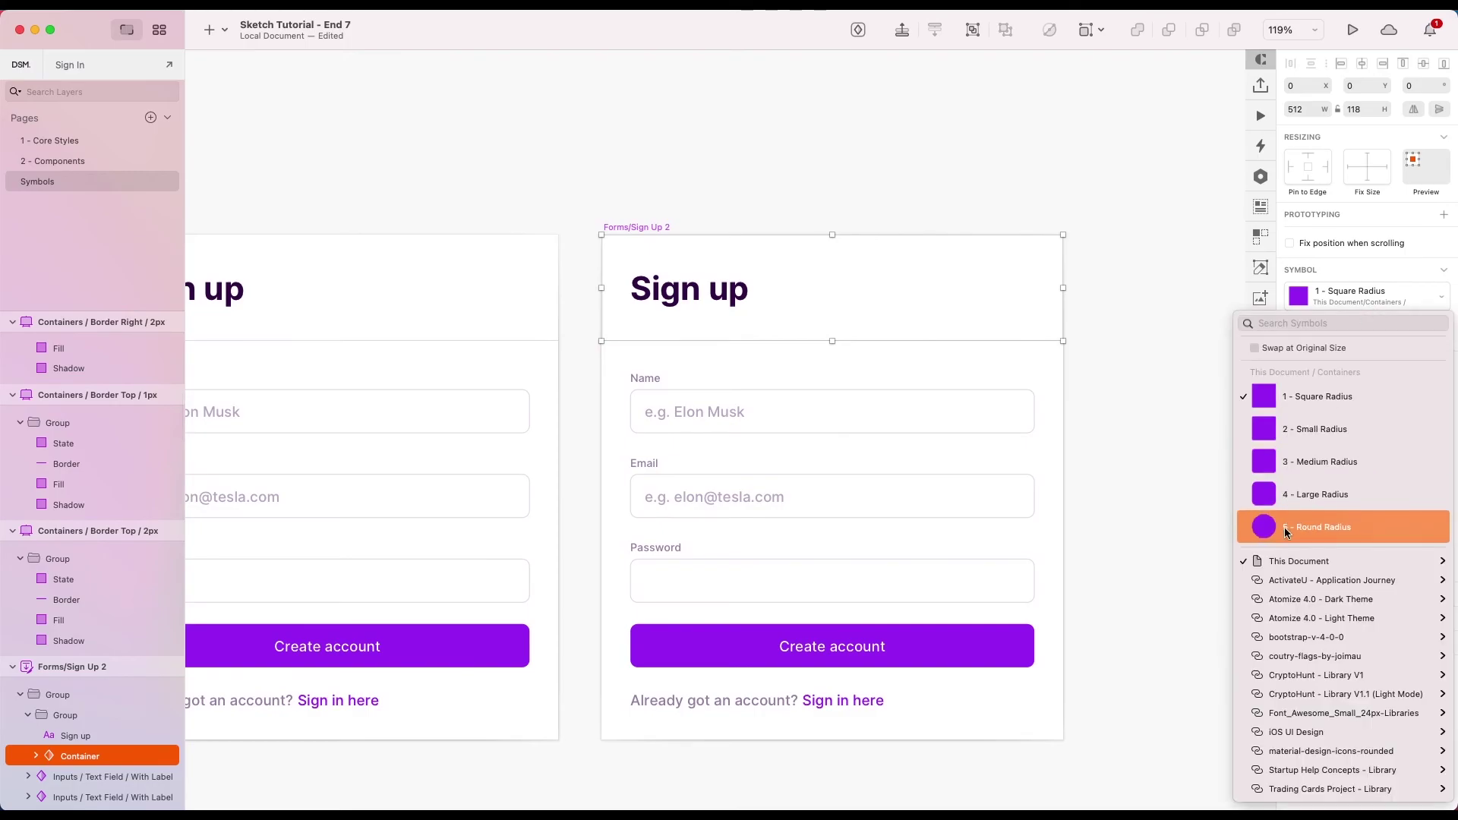
mouse_move(1282, 561)
mouse_move(1183, 587)
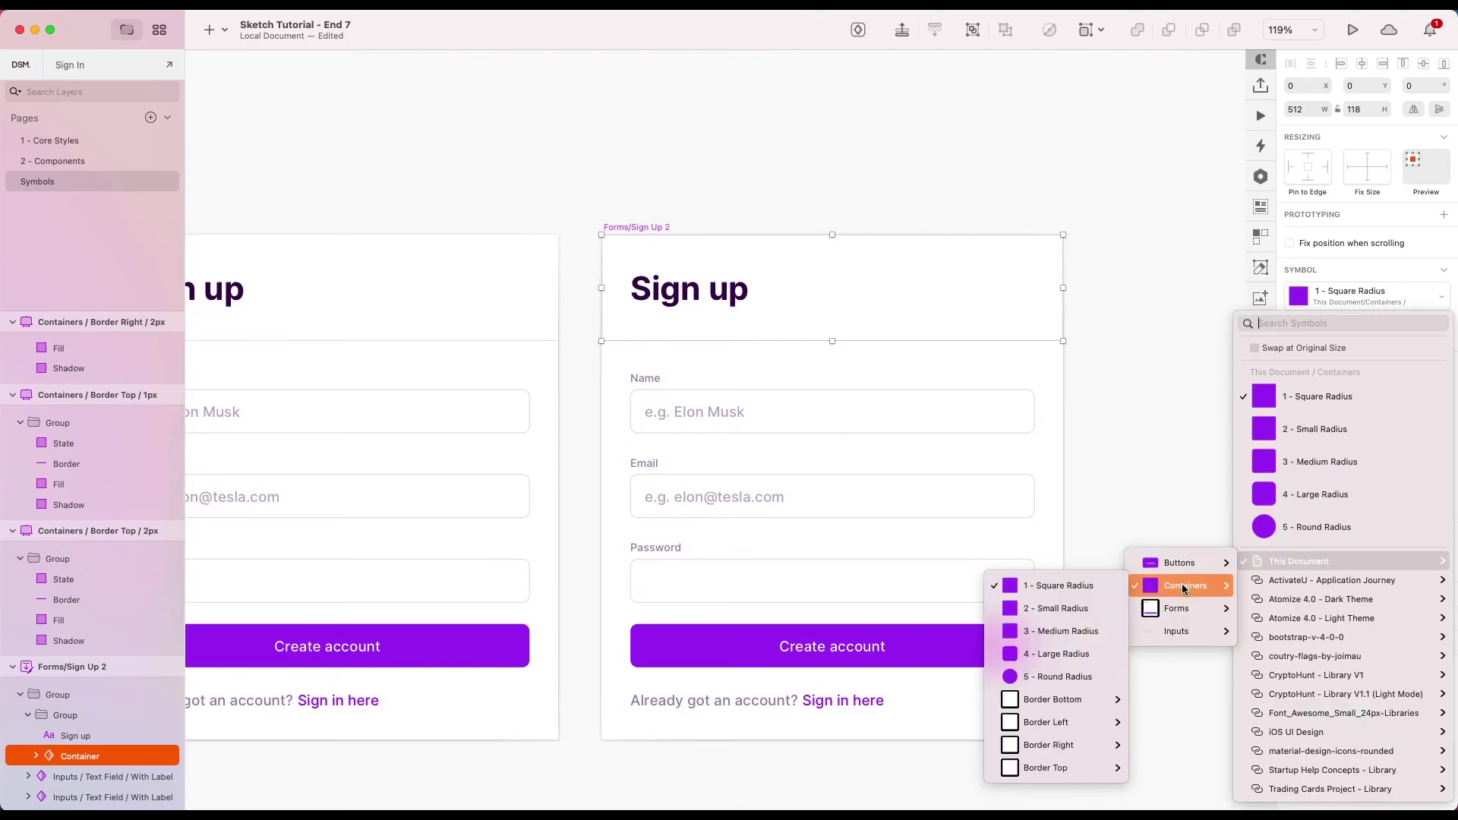
mouse_move(1061, 698)
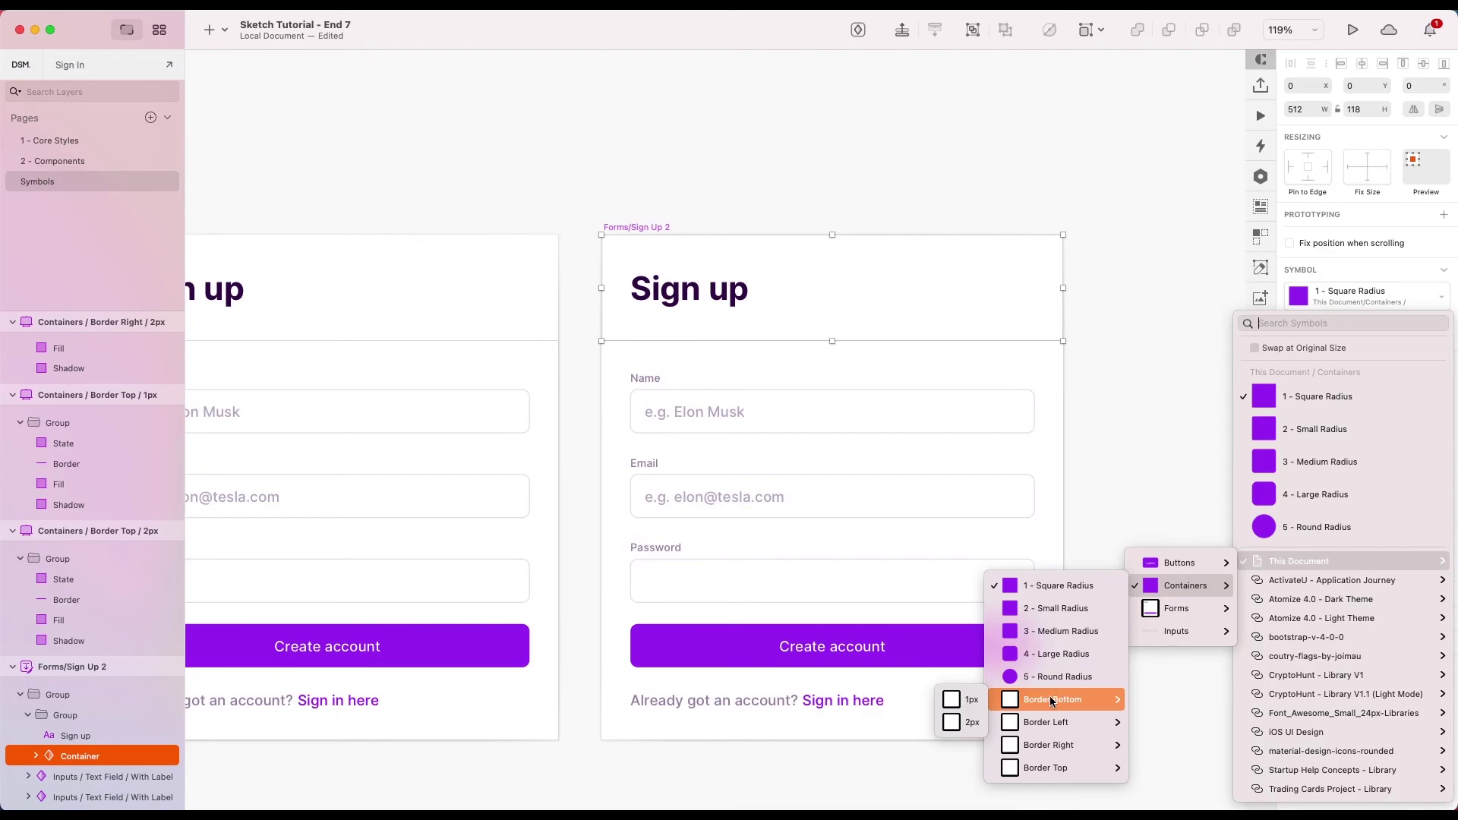
left_click(969, 704)
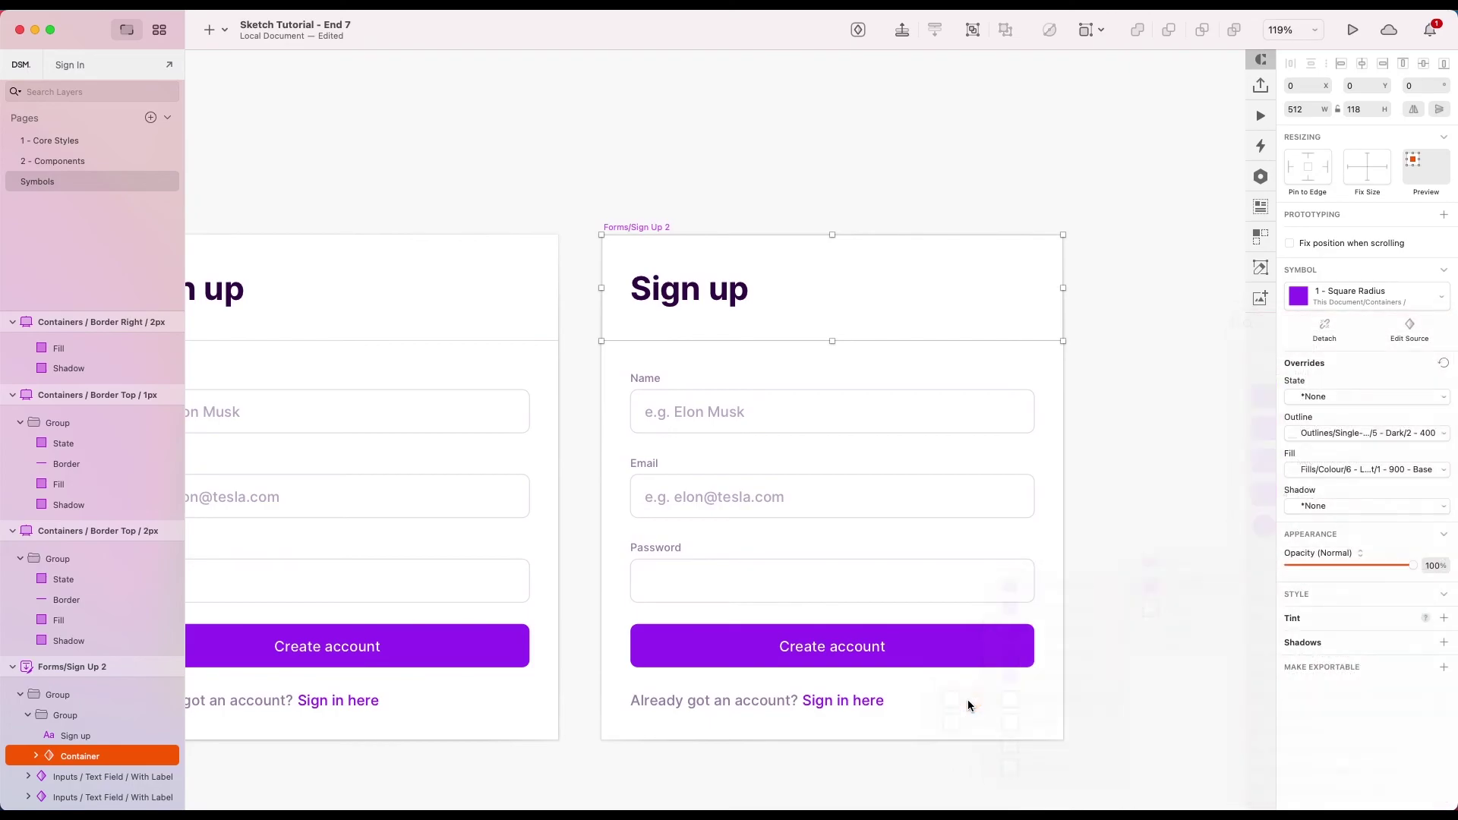
left_click(1199, 440)
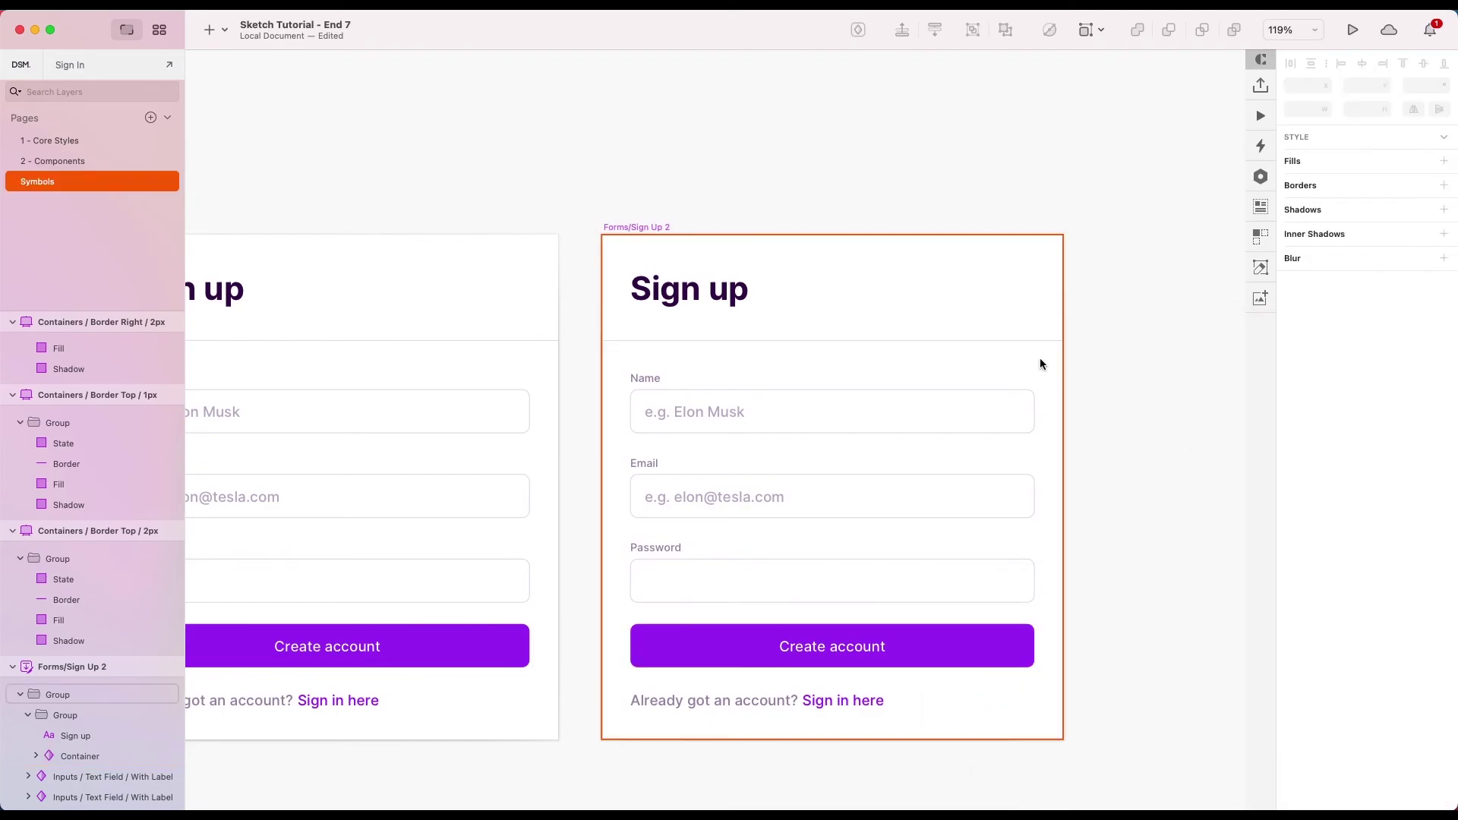
Step: Reset all overrides on the Forms/Sign Up 2 header container to the defaults of its symbol
left_click(1006, 328)
left_click(1444, 364)
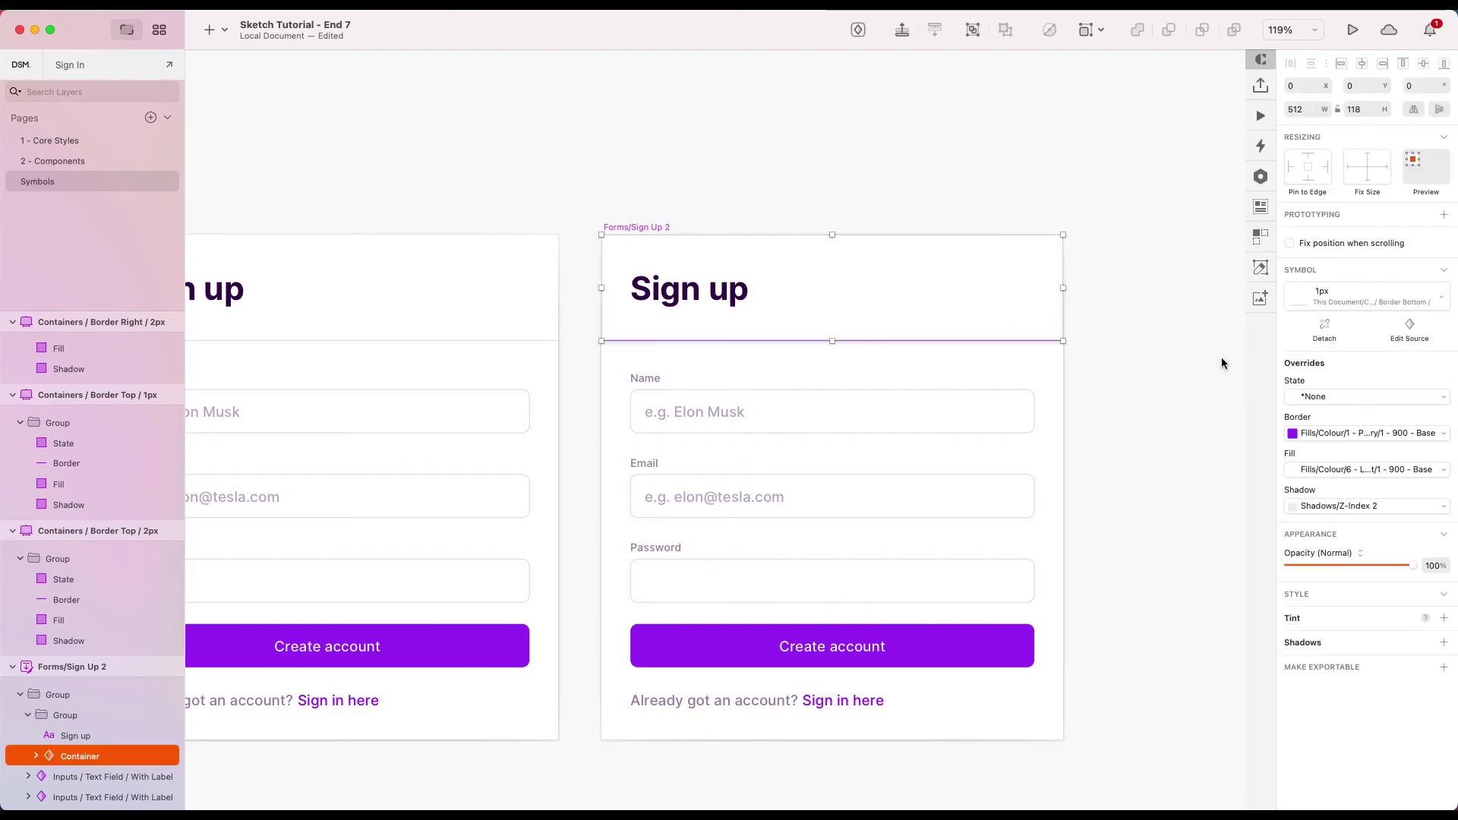
left_click(1100, 354)
Step: Set the Shadow override of the Forms/Sign Up 2 header container to *None
scroll(831, 243, "up", 4)
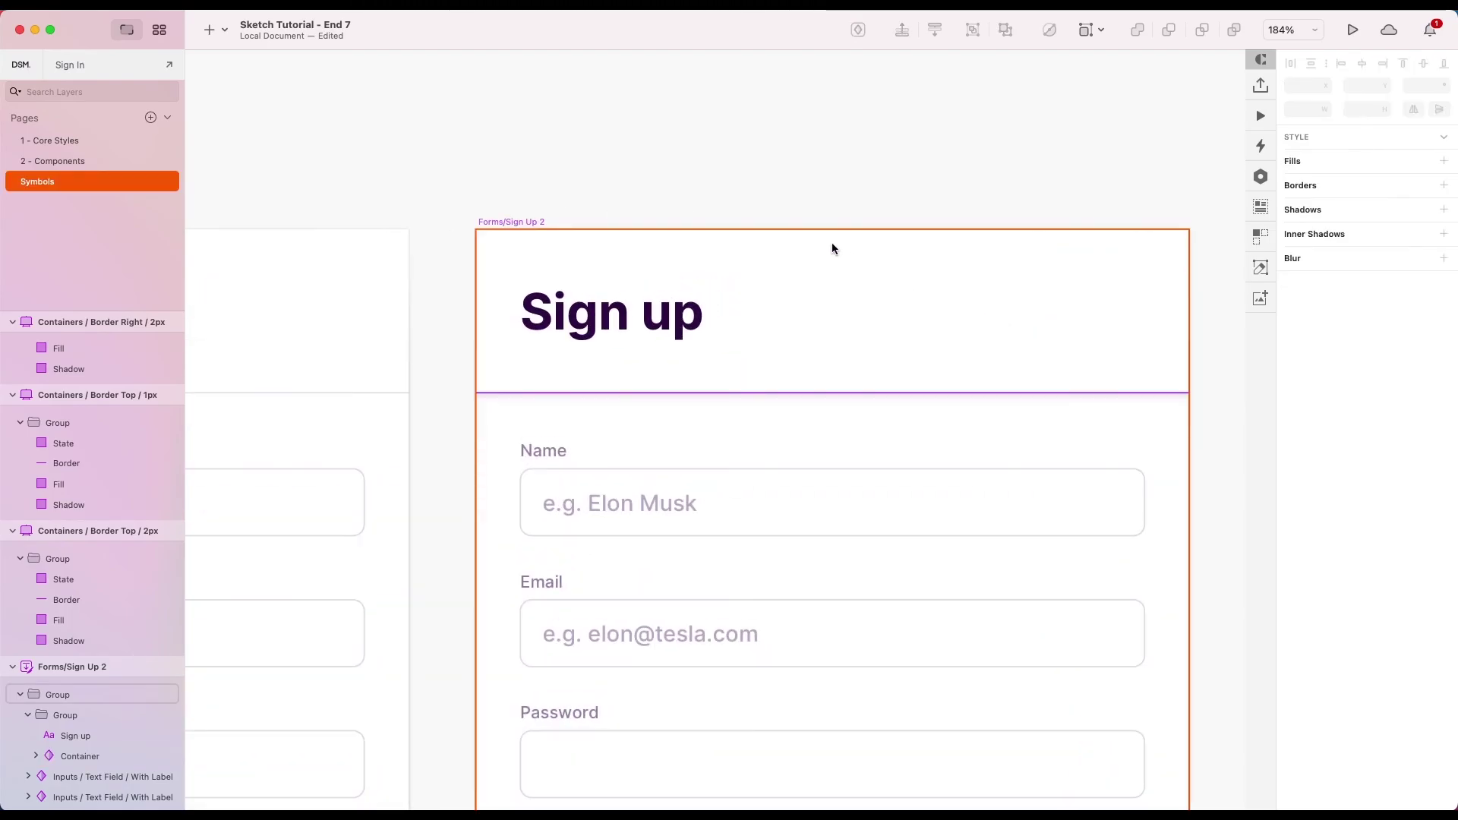
scroll(832, 243, "right", 2)
scroll(832, 244, "down", 3)
left_click(768, 326)
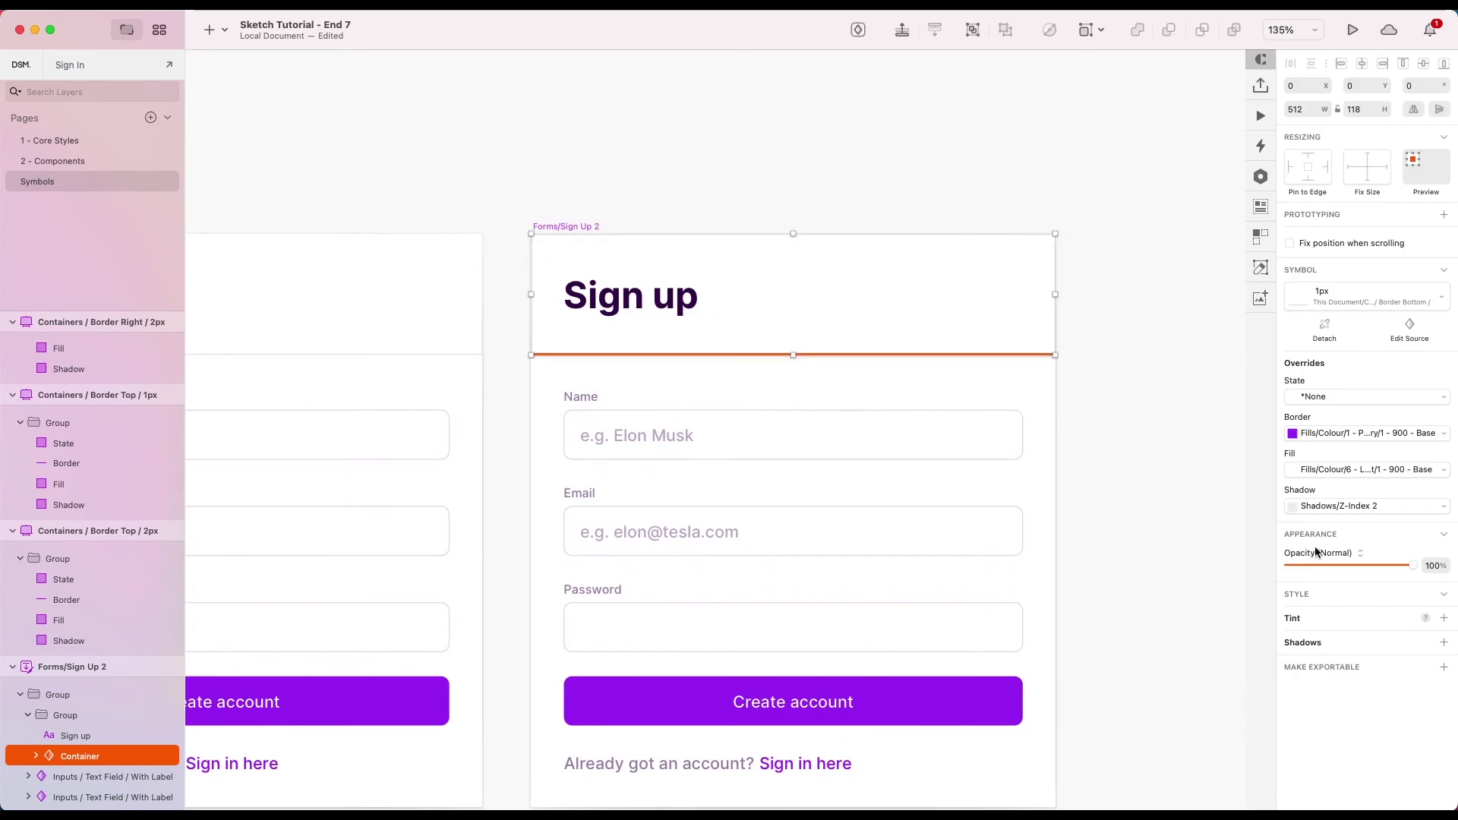
left_click(1395, 506)
mouse_move(1306, 604)
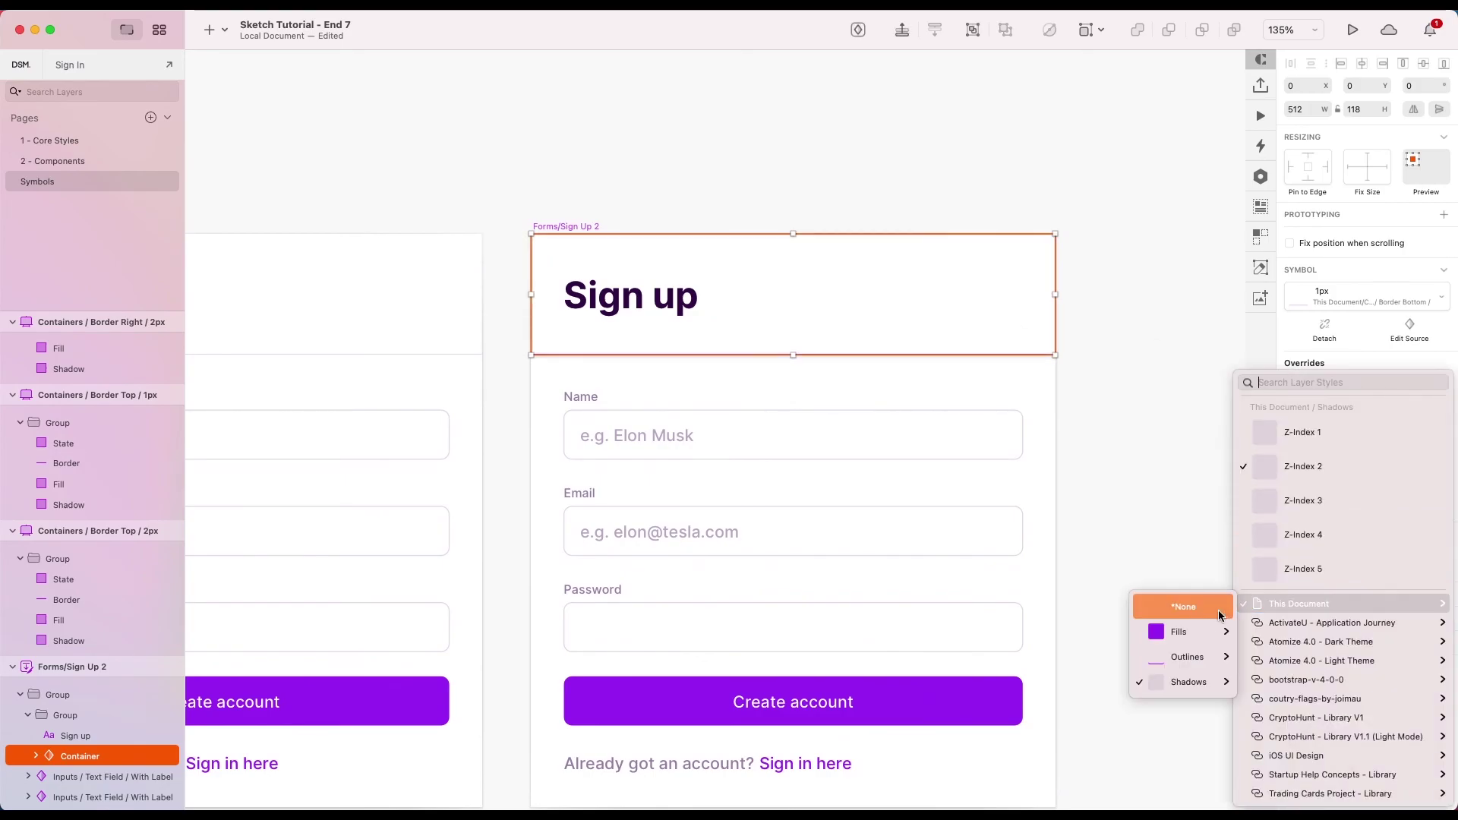
left_click(1210, 616)
left_click(1135, 376)
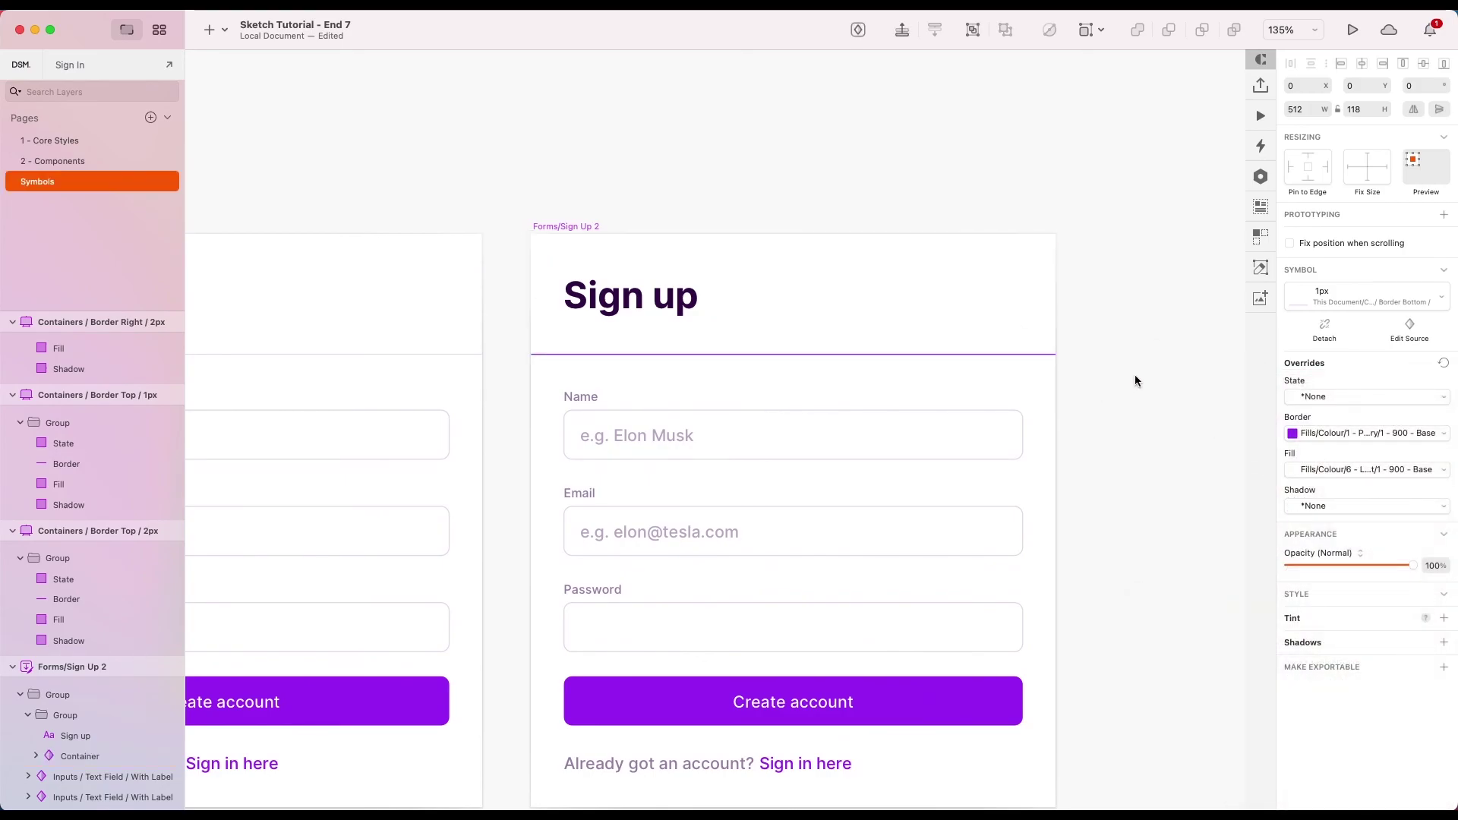
Step: Set the Border override of the Forms/Sign Up 2 header container to a light shade from Fills / Colour / 5 - Dark
scroll(567, 331, "up", 3)
left_click(568, 328)
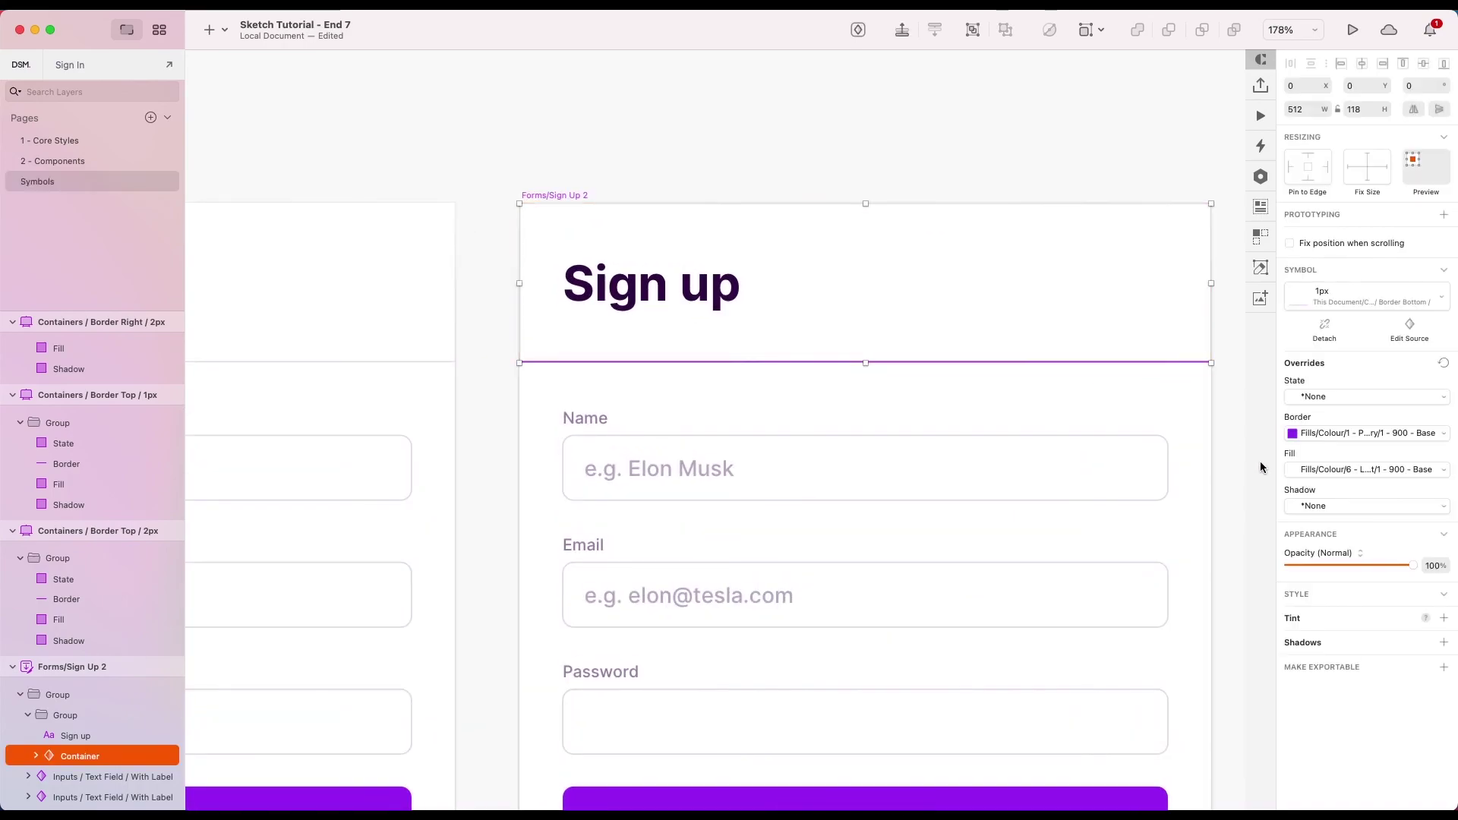
left_click(1346, 436)
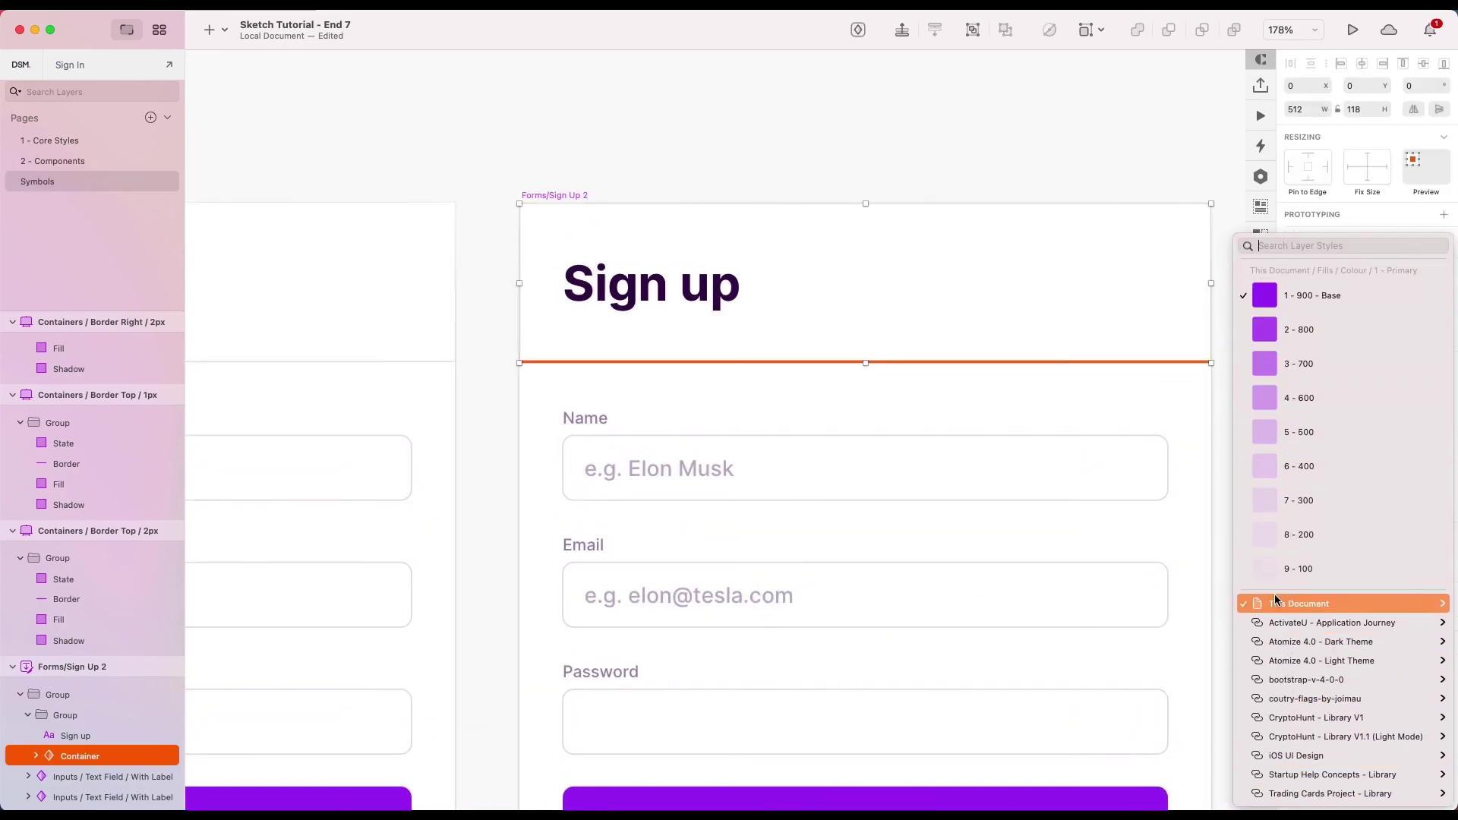
mouse_move(1264, 602)
mouse_move(1185, 632)
mouse_move(1094, 632)
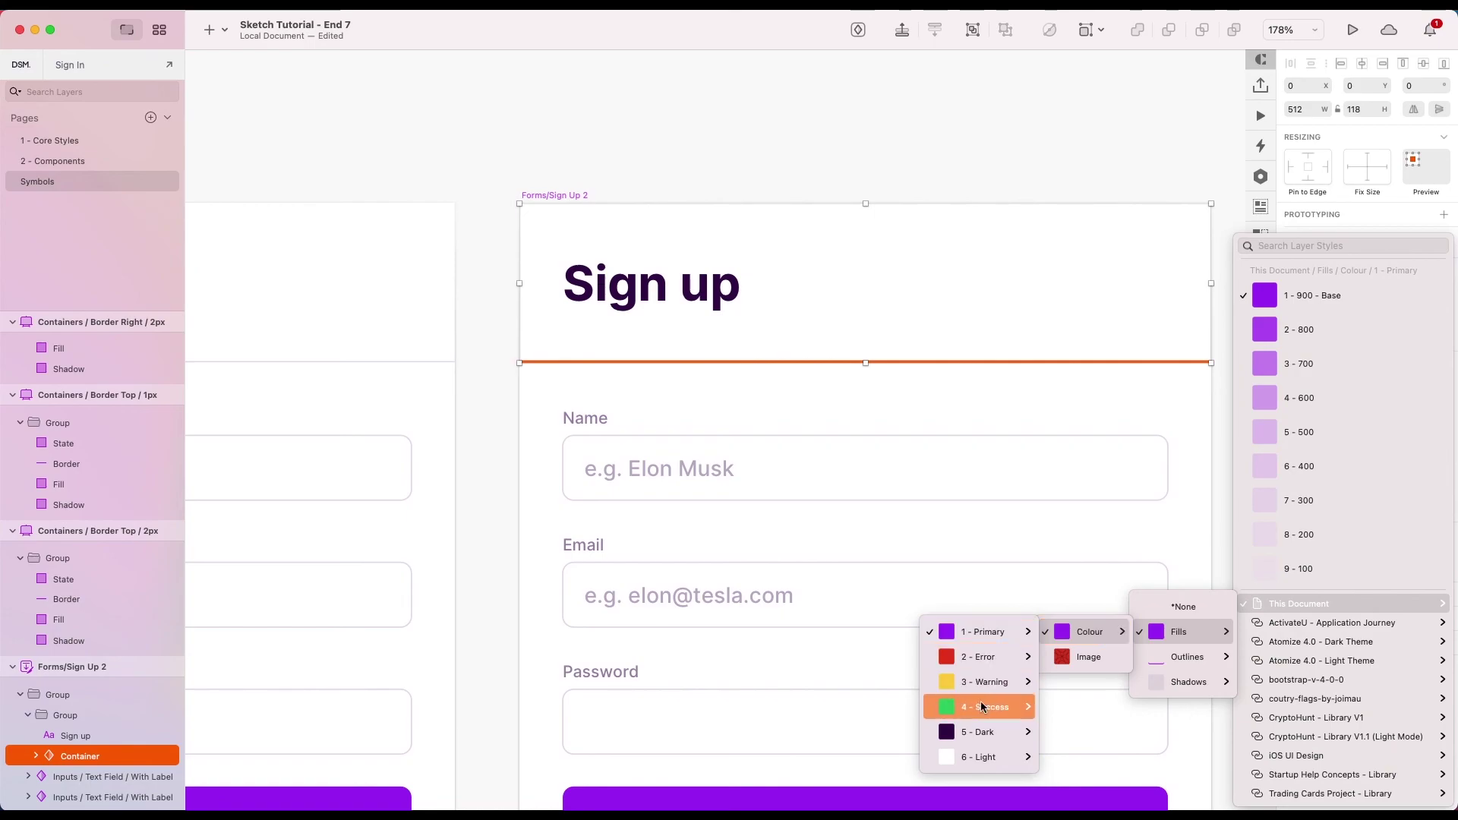
mouse_move(974, 733)
left_click(873, 715)
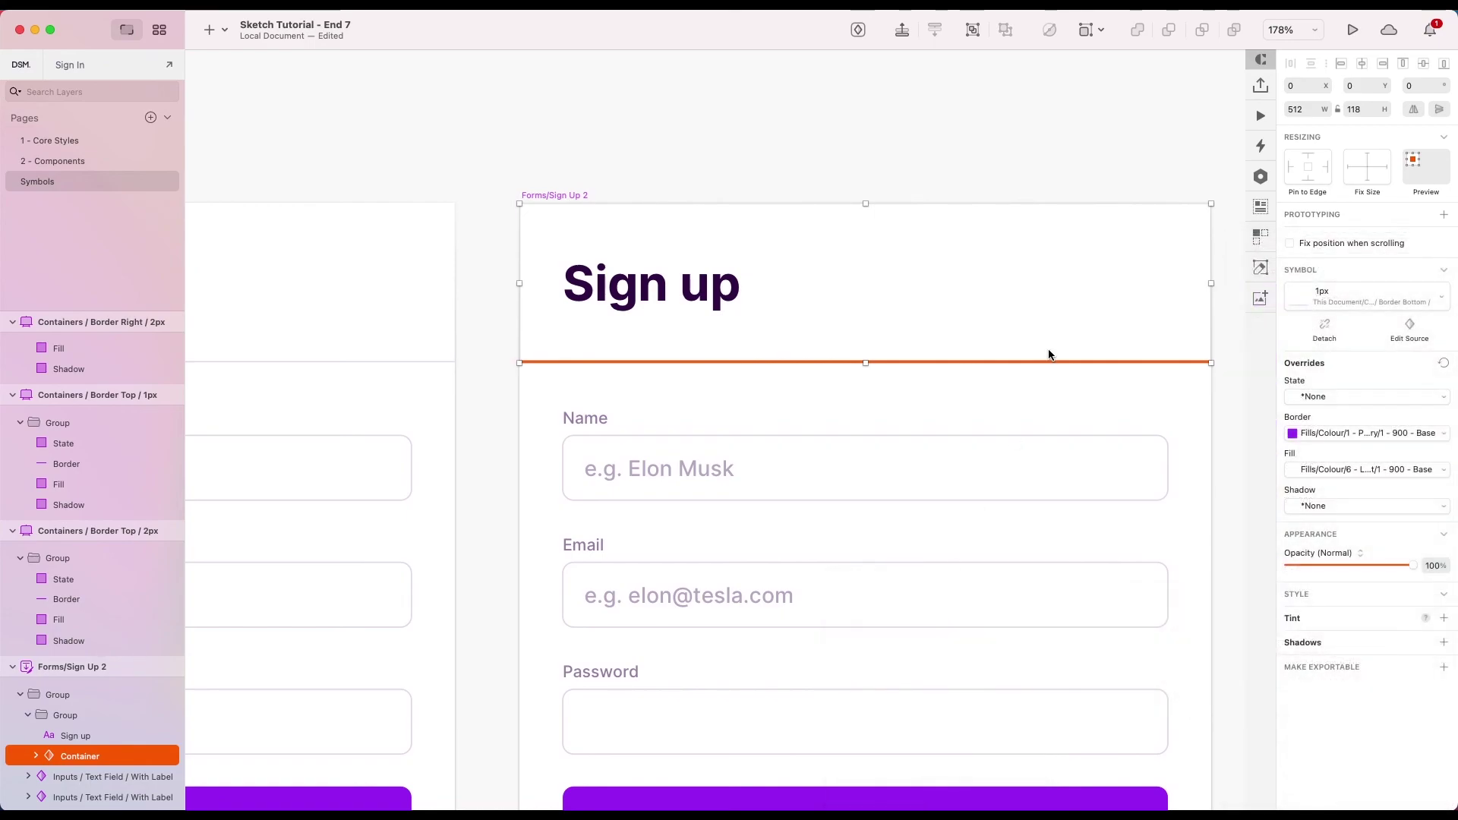
left_click(1130, 129)
Step: Compare the header dividers of Forms/Sign Up and Forms/Sign Up 2 up close and at full size
scroll(1130, 129, "down", 5)
scroll(1130, 129, "left", 1)
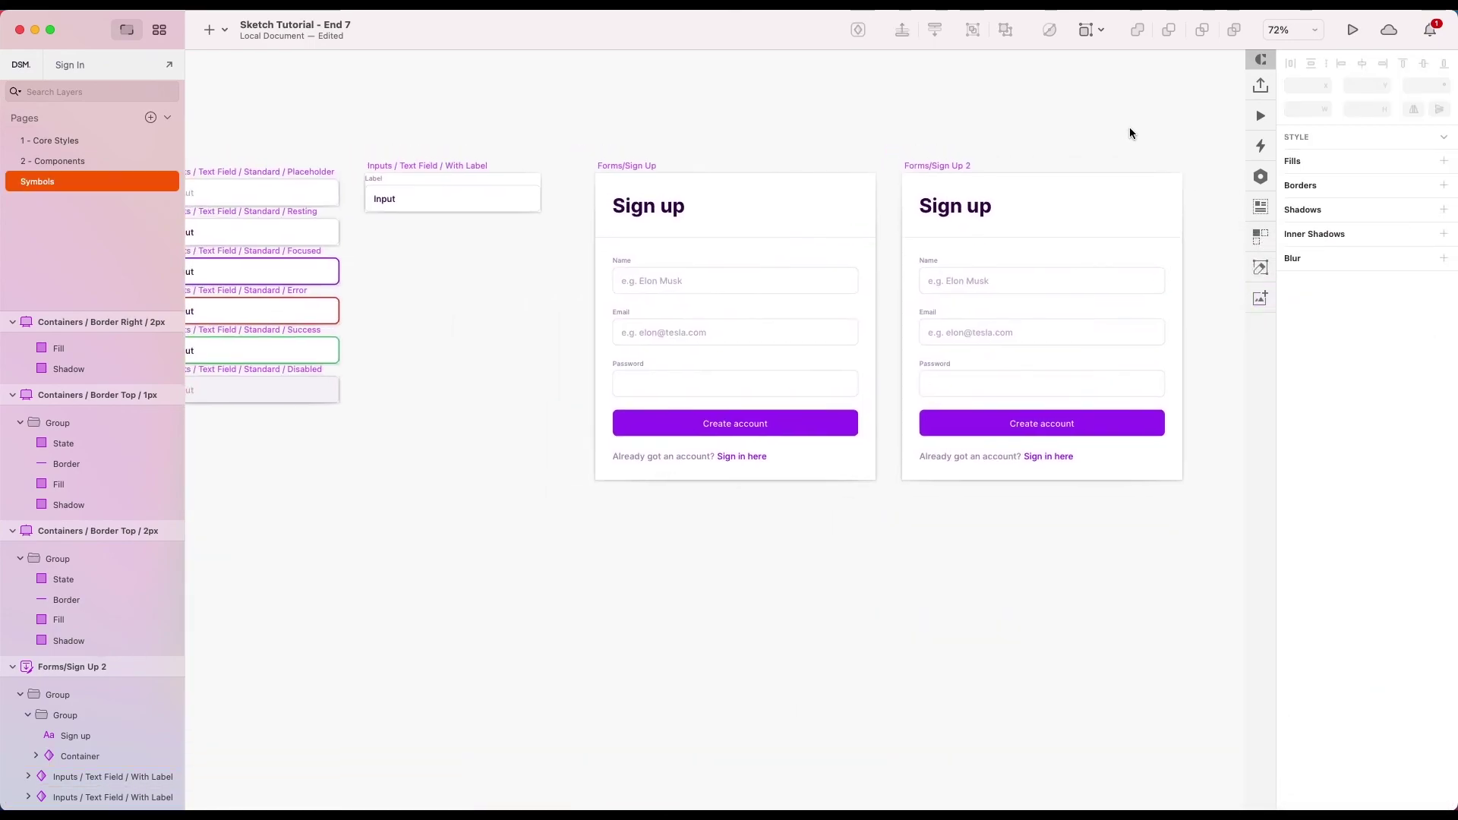
scroll(1017, 150, "up", 3)
scroll(809, 231, "up", 8)
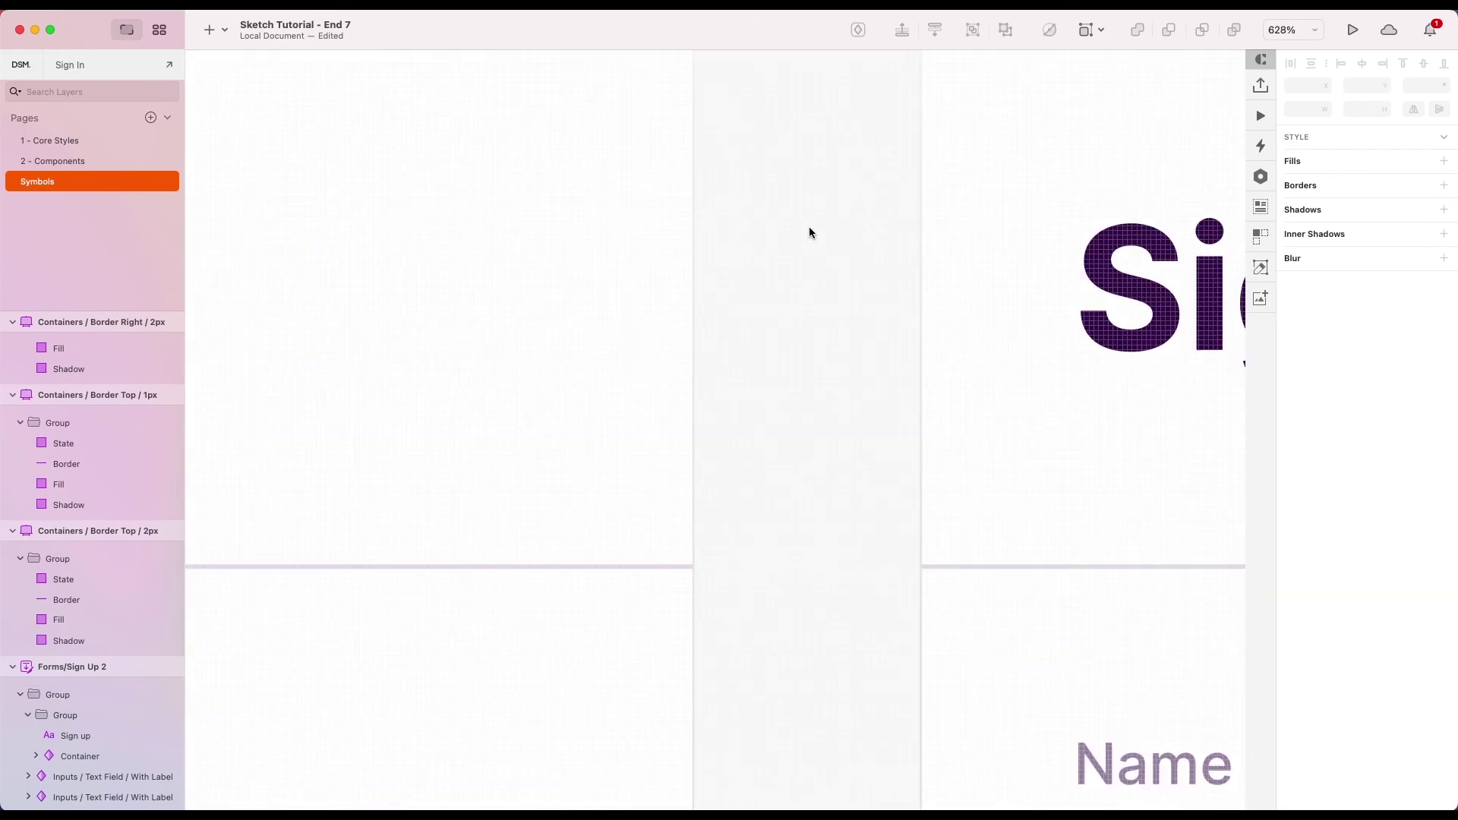
scroll(809, 232, "down", 10)
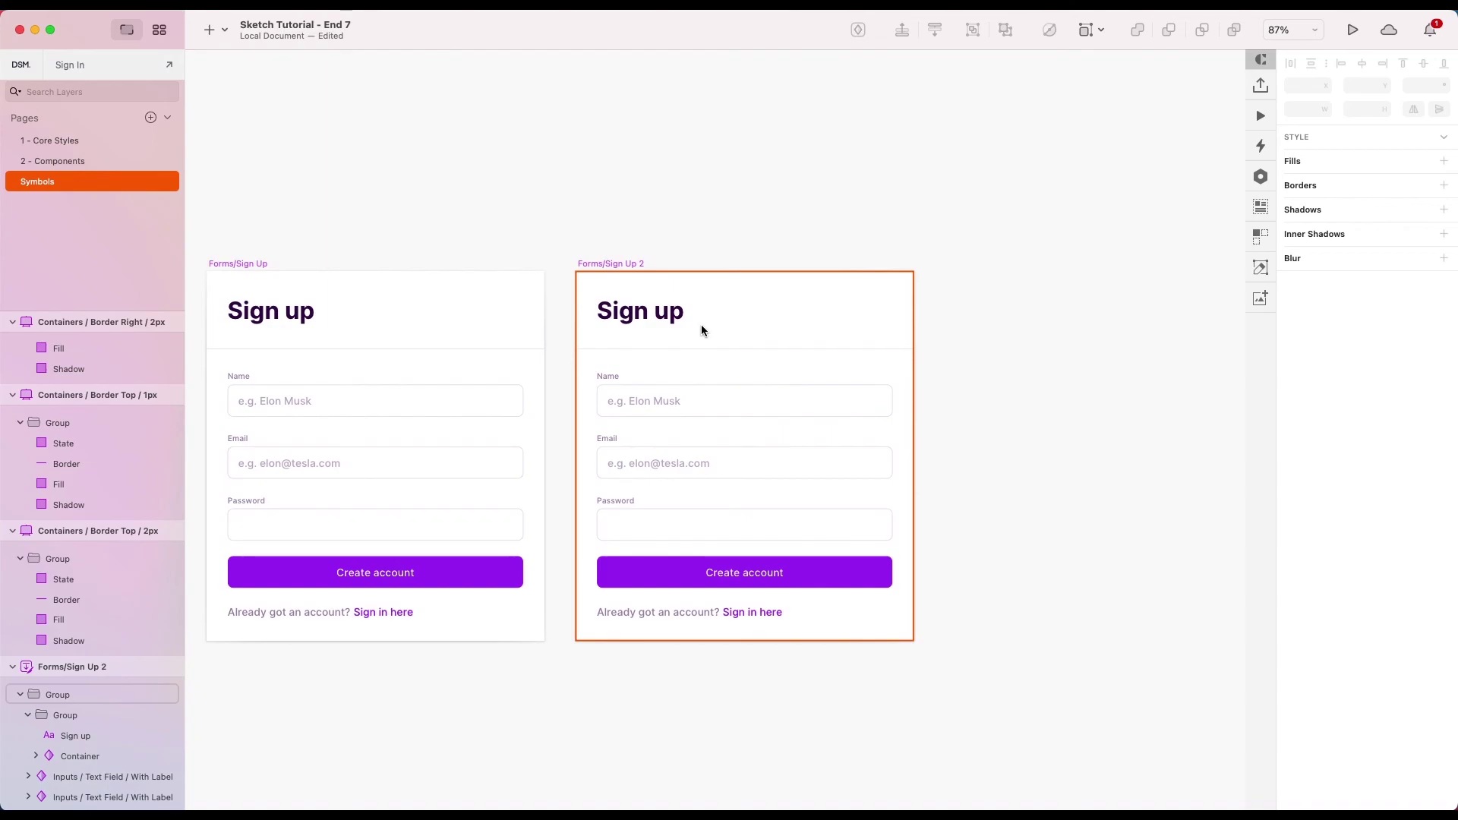
scroll(610, 271, "up", 3)
scroll(609, 270, "down", 4)
scroll(610, 275, "left", 2)
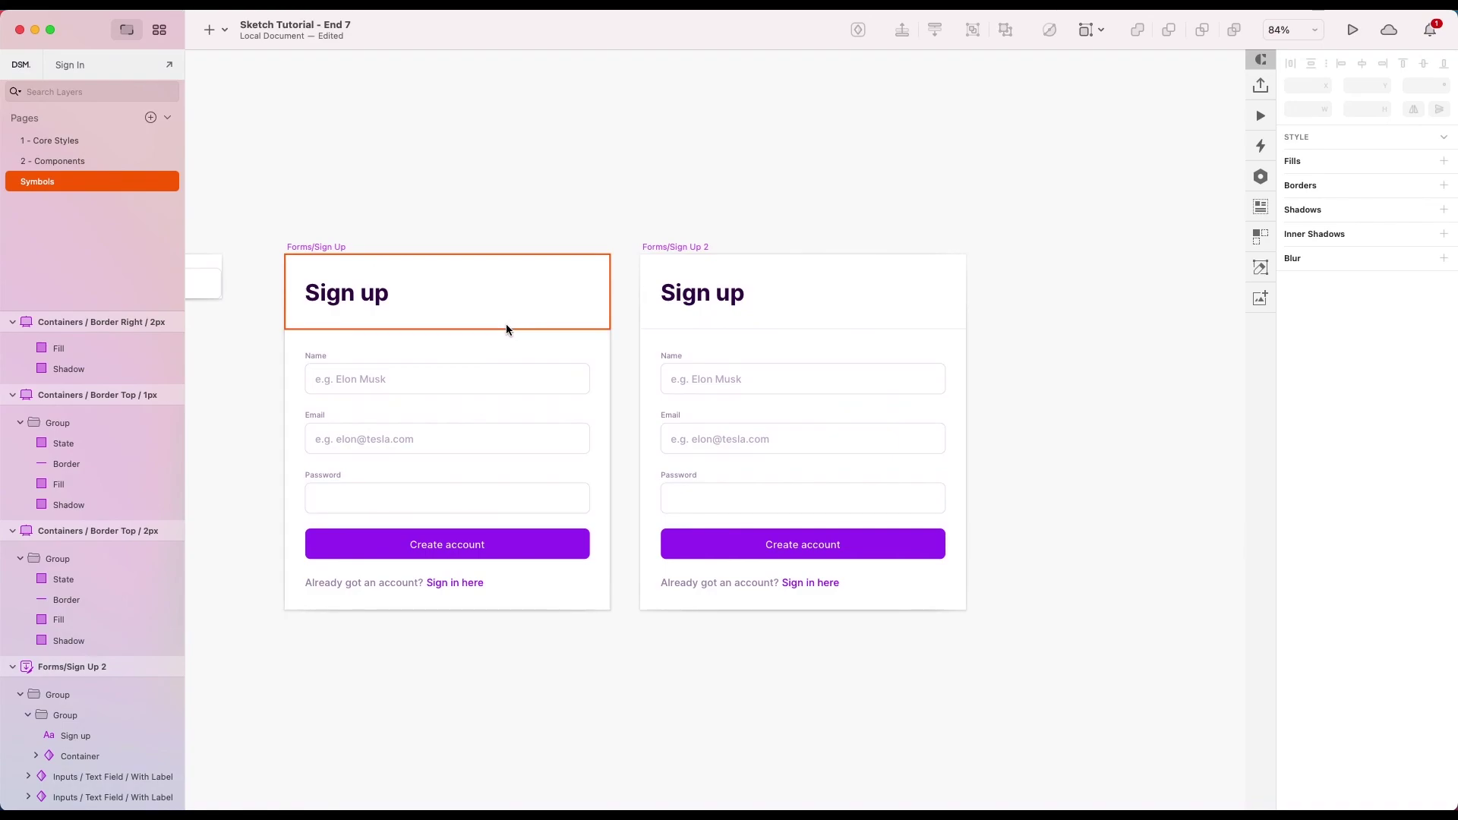
Step: Check the symbol and Outline override used by the header container in the original Forms/Sign Up
left_click(544, 317)
scroll(276, 272, "up", 3)
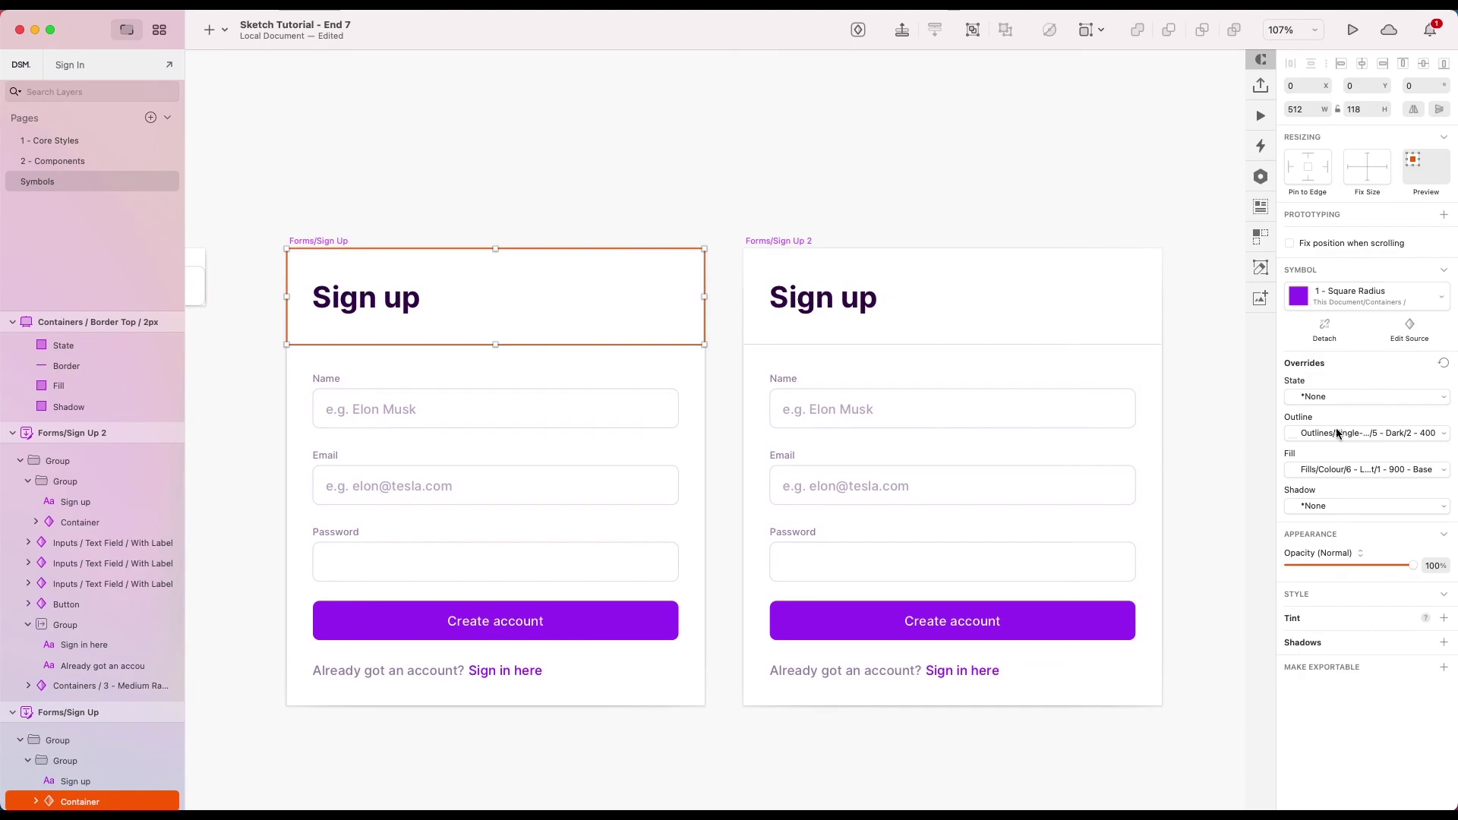
left_click(1205, 419)
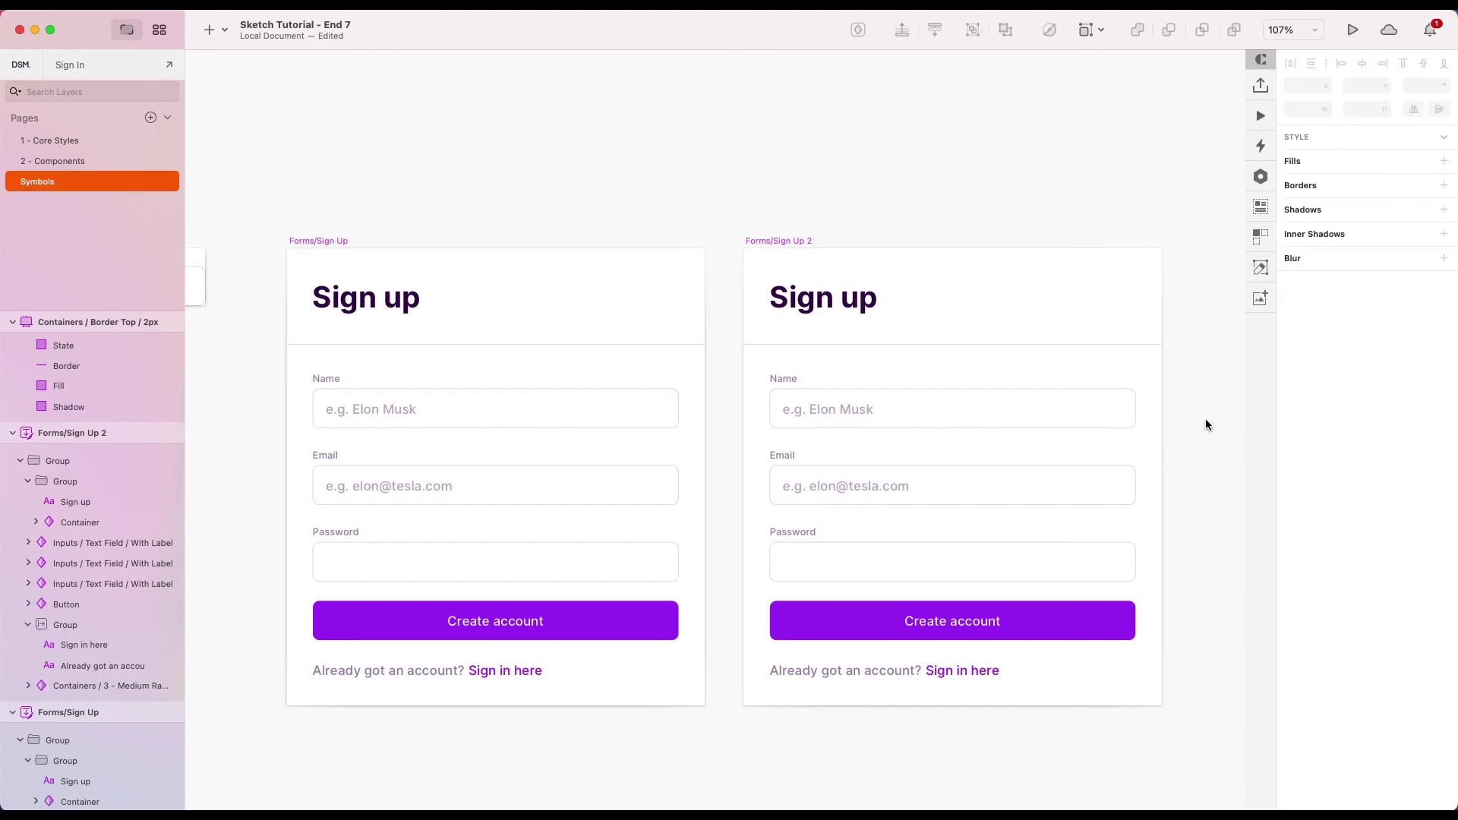